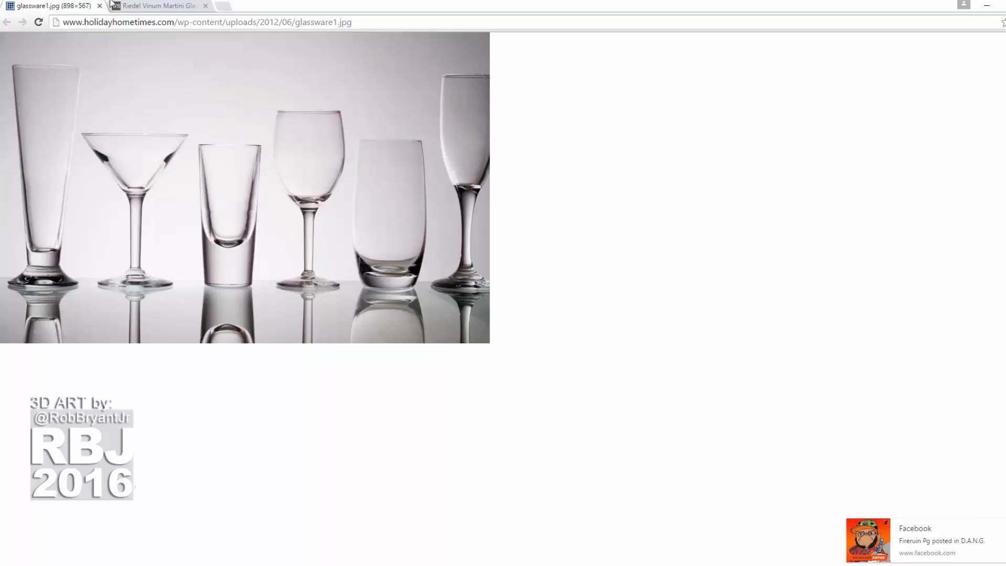
# Compare the glassware reference photo with the Riedel Vinum martini glass product page.
pyautogui.click(132, 4)
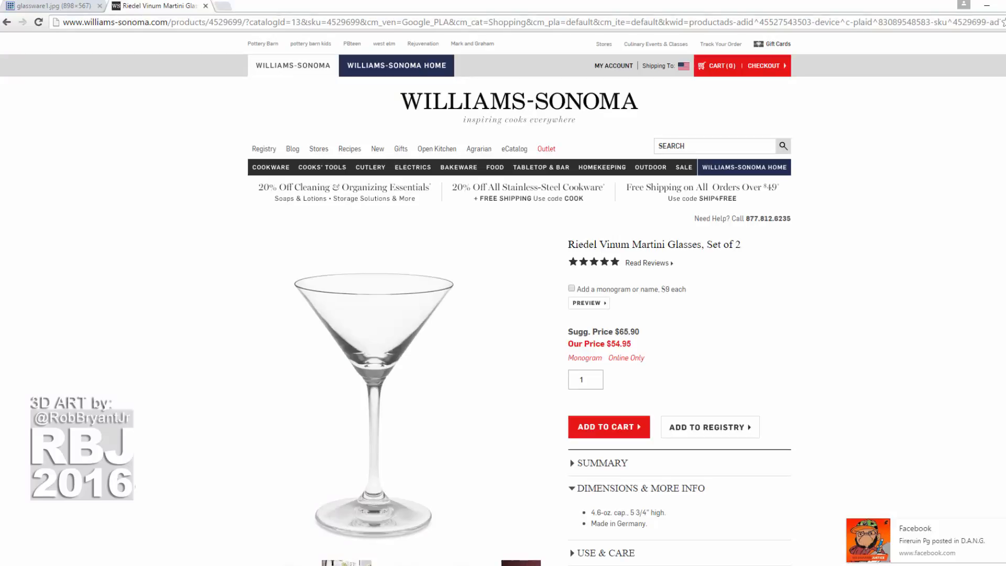
pyautogui.scroll(-3, 848, 358)
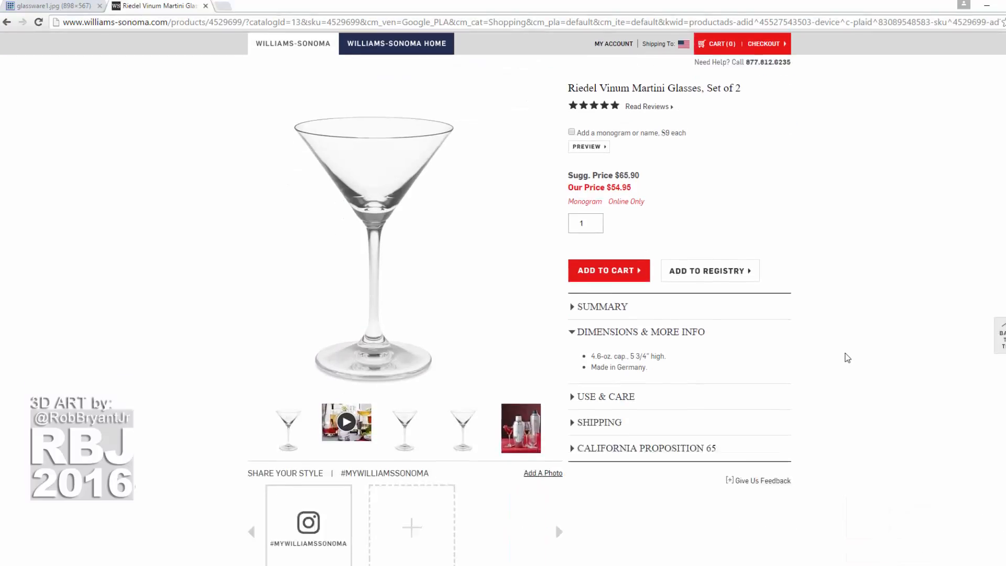
pyautogui.click(58, 5)
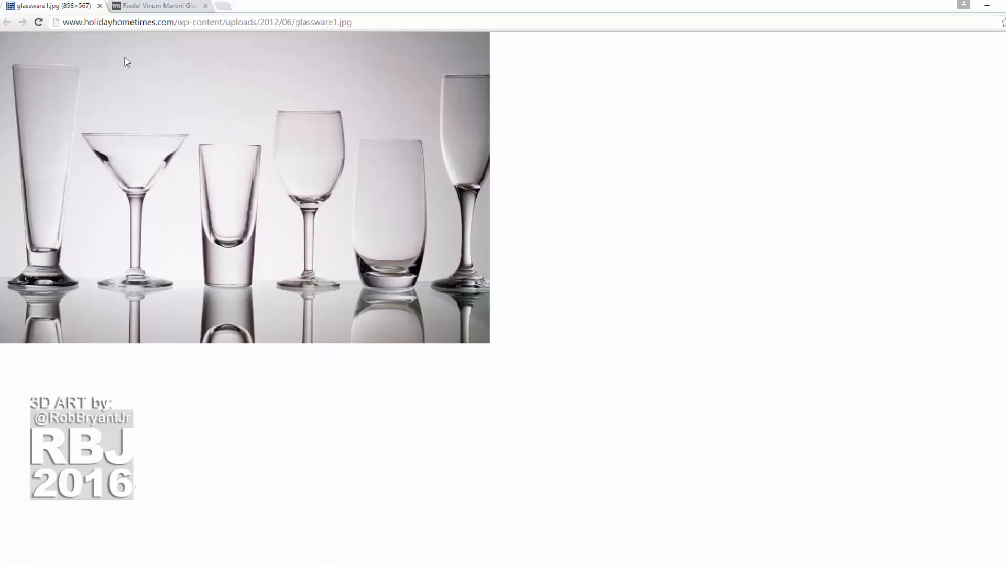
pyautogui.click(156, 5)
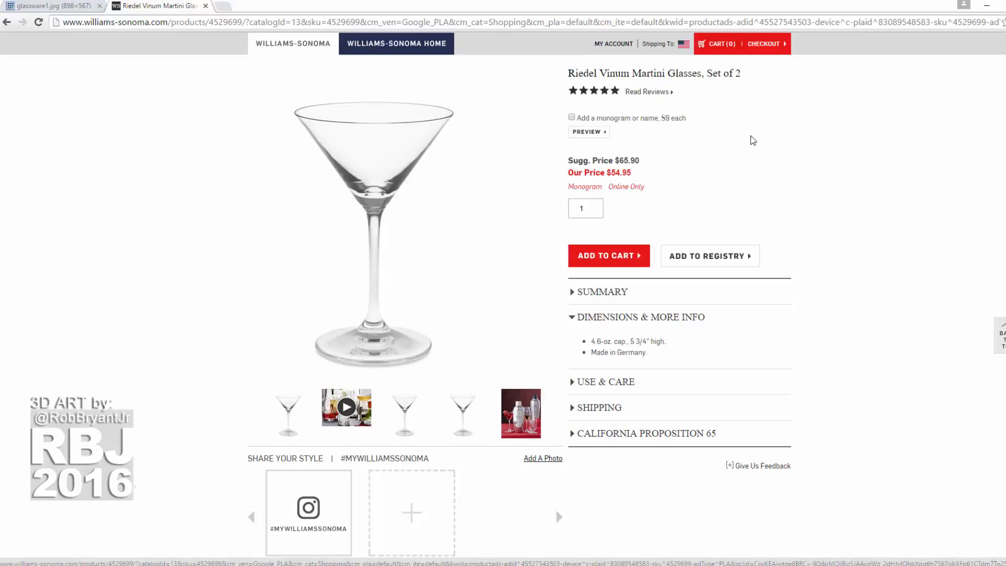
pyautogui.scroll(3, 860, 200)
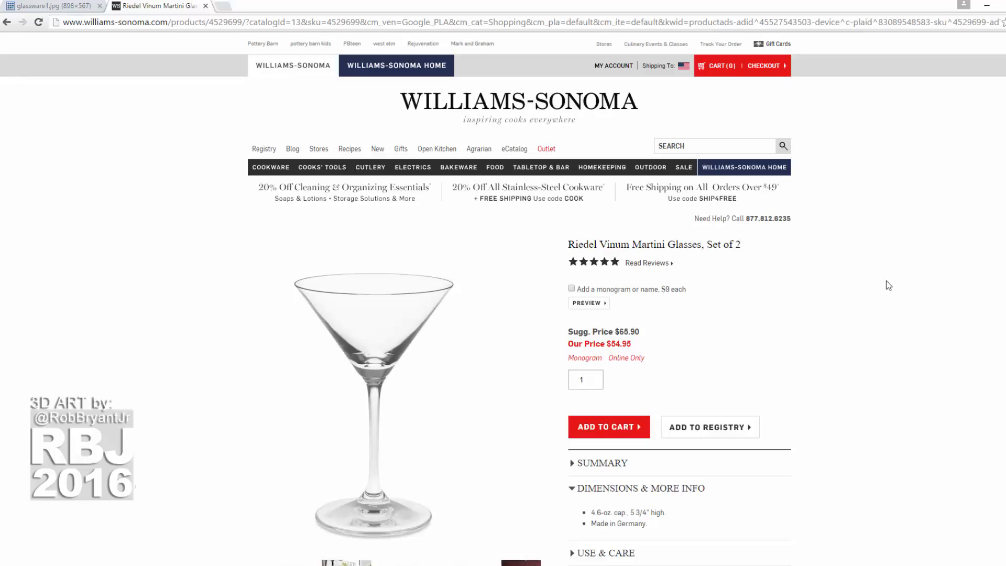
# Look up the martini glass's height in the product dimensions and return to the glassware reference photo.
pyautogui.scroll(-2, 907, 282)
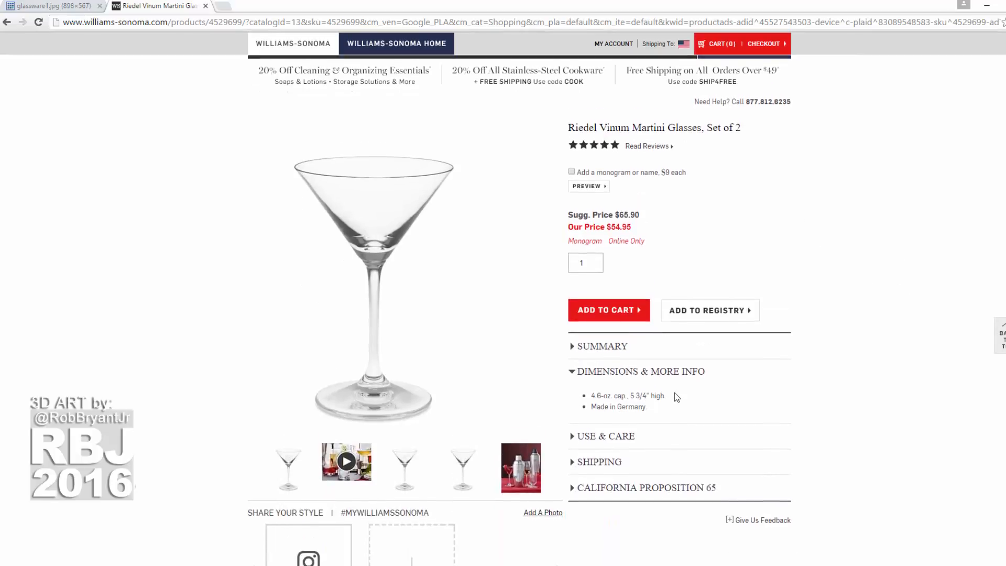
pyautogui.scroll(-2, 671, 396)
pyautogui.moveTo(631, 286); pyautogui.dragTo(675, 290)
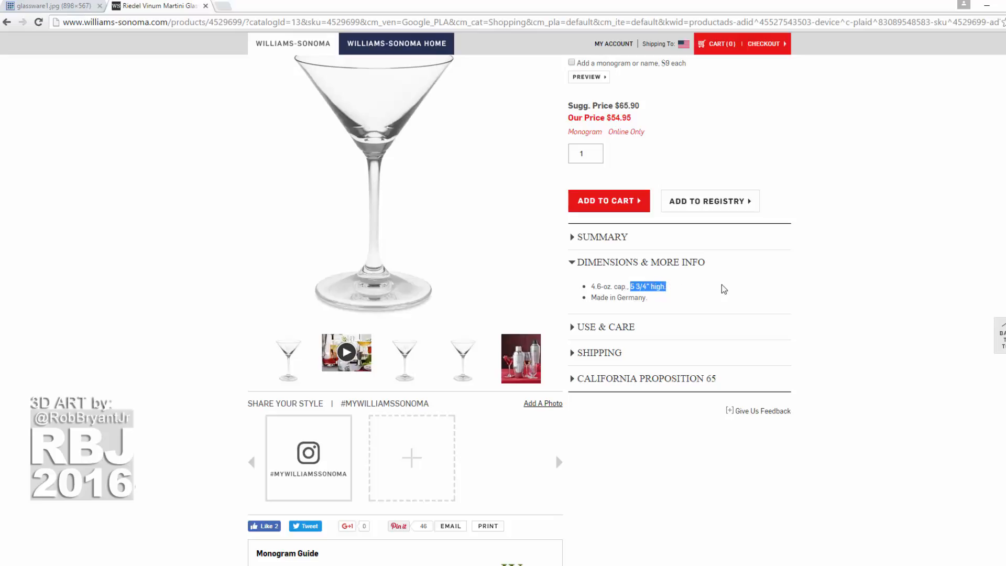
pyautogui.click(852, 283)
pyautogui.scroll(-2, 849, 283)
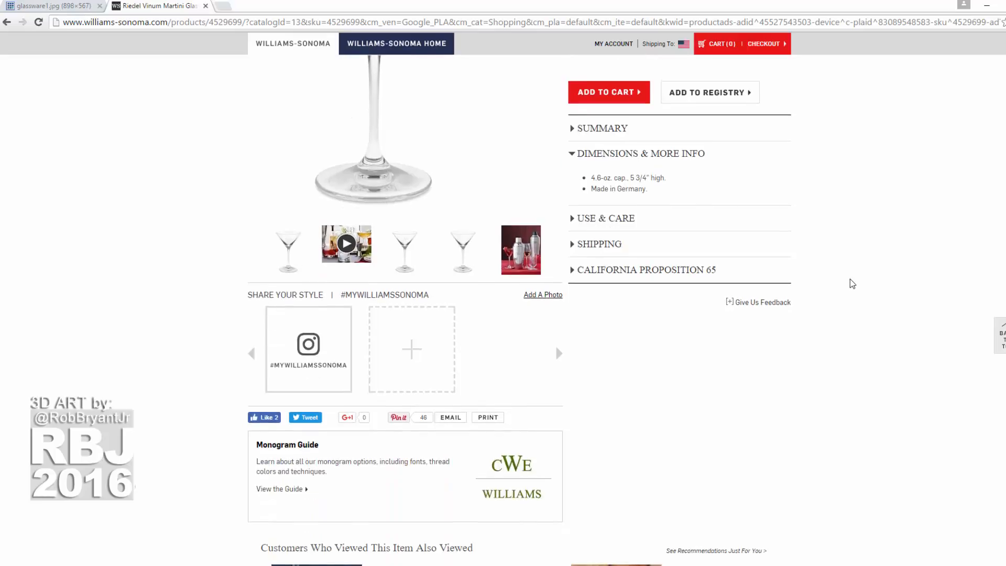
pyautogui.scroll(4, 734, 262)
pyautogui.hotkey('ctrl', 'shift', 'Tab')
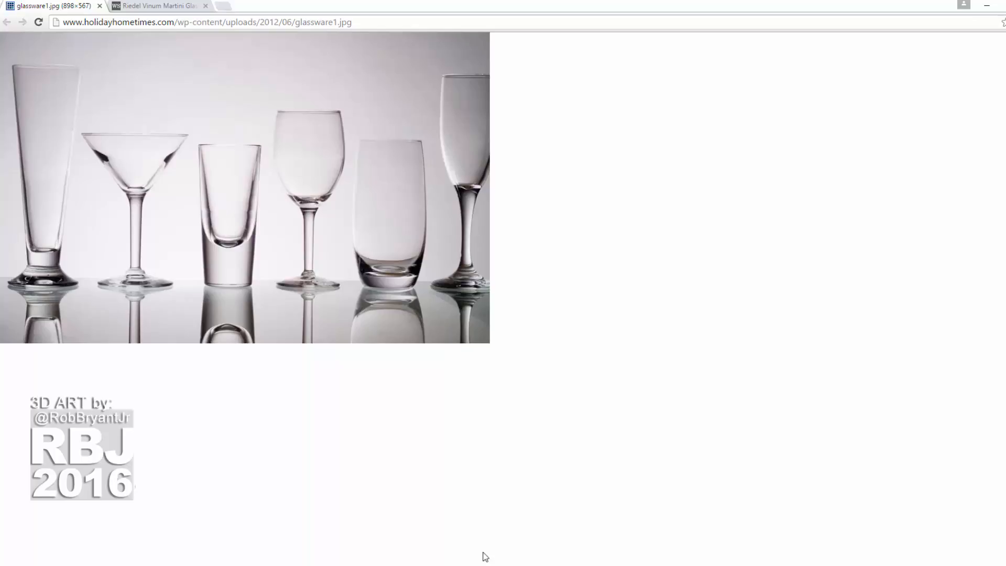
# Switch to Maya and start a new project named Glasses.
pyautogui.moveTo(651, 503)
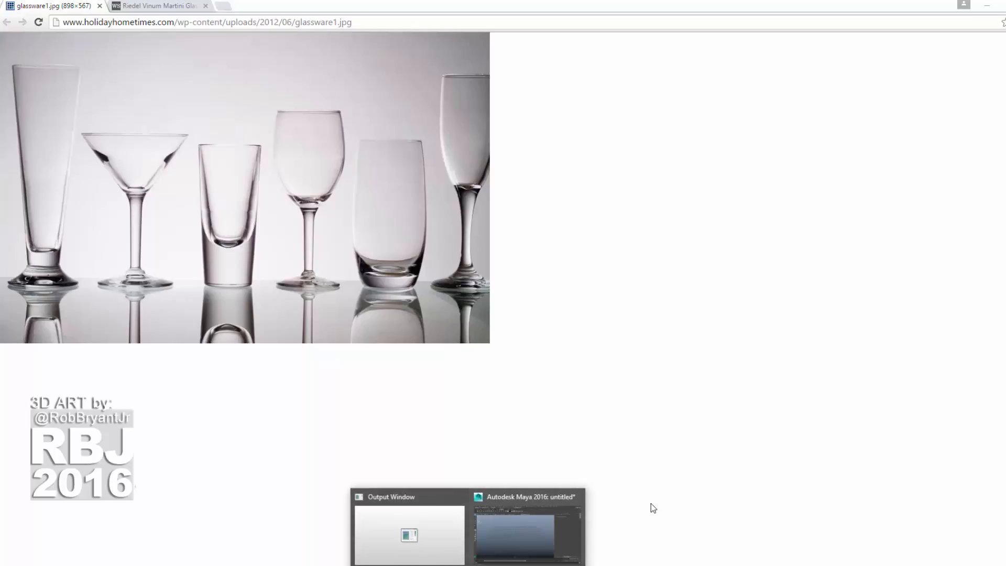
pyautogui.click(521, 514)
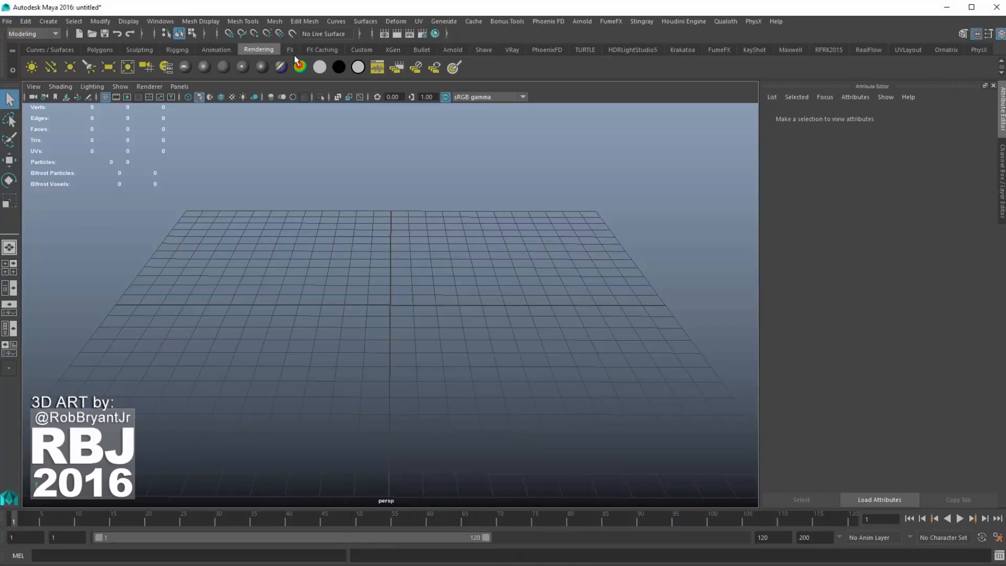
pyautogui.click(8, 22)
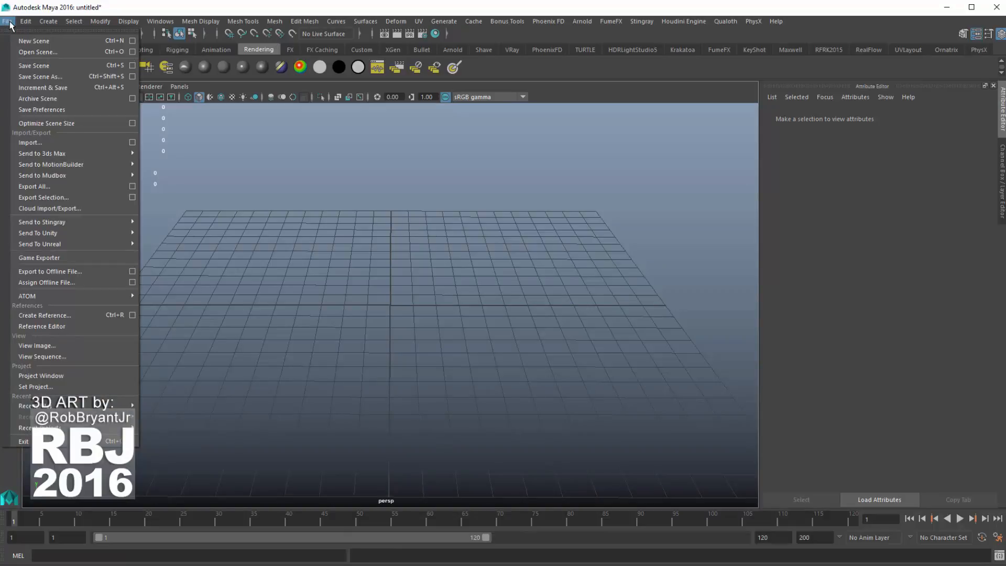
pyautogui.click(65, 376)
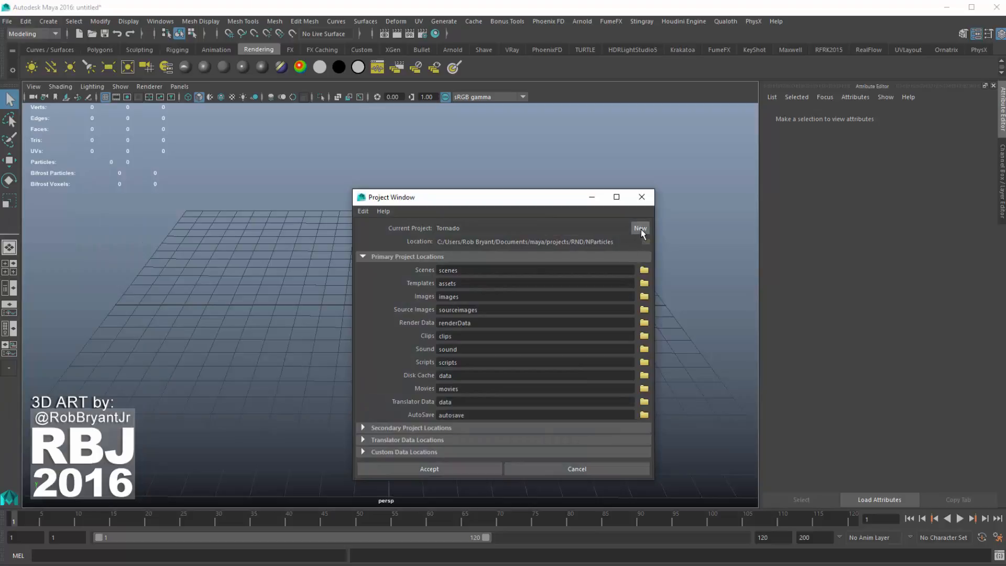
pyautogui.click(640, 229)
pyautogui.moveTo(514, 230); pyautogui.dragTo(279, 224)
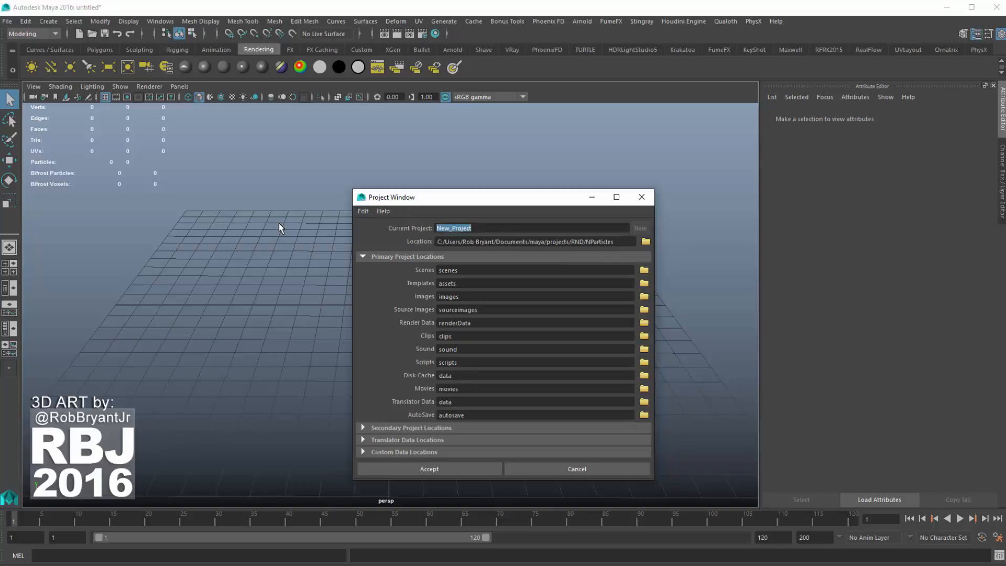
pyautogui.write('Glasses')
# Browse the project location to Documents\maya\projects\TUTORIALS, adding a new folder inside projects on the way.
pyautogui.click(646, 242)
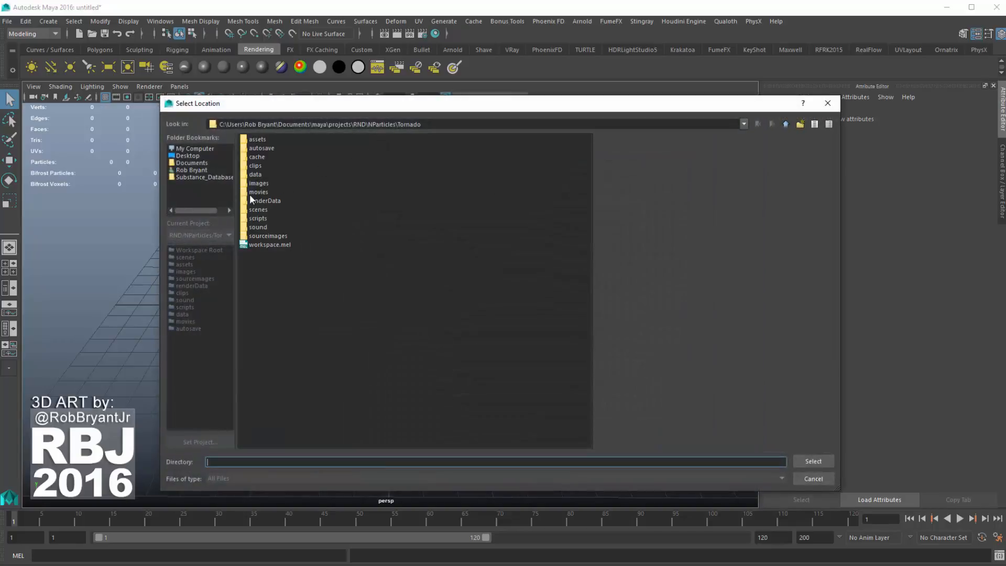
pyautogui.click(196, 163)
pyautogui.doubleClick(259, 281)
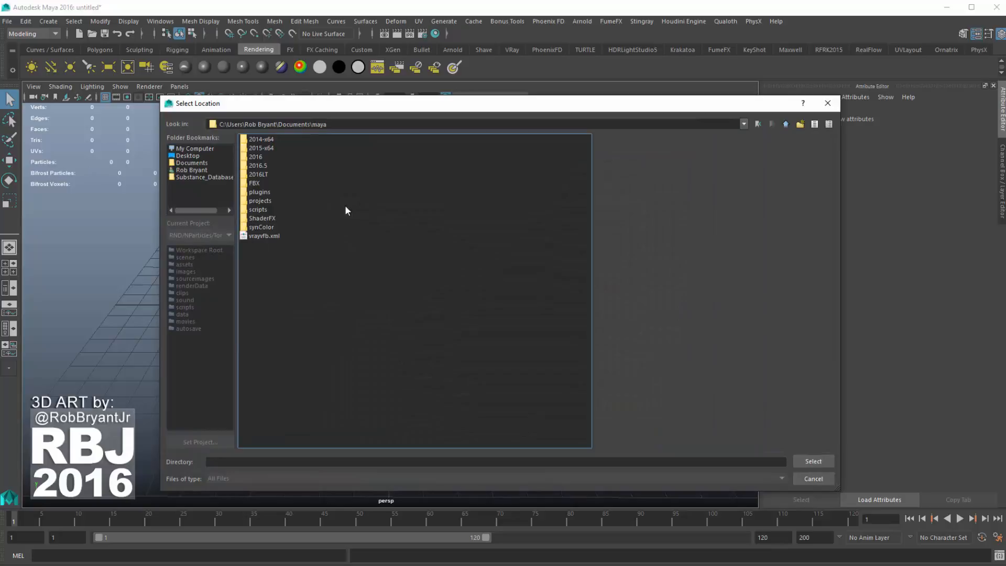
pyautogui.doubleClick(260, 201)
pyautogui.click(803, 125)
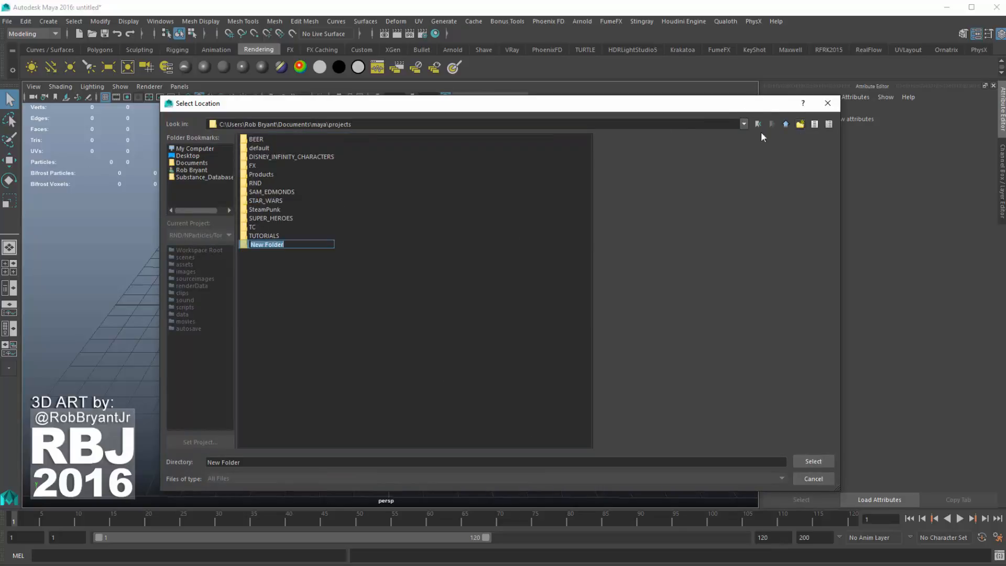
pyautogui.doubleClick(274, 235)
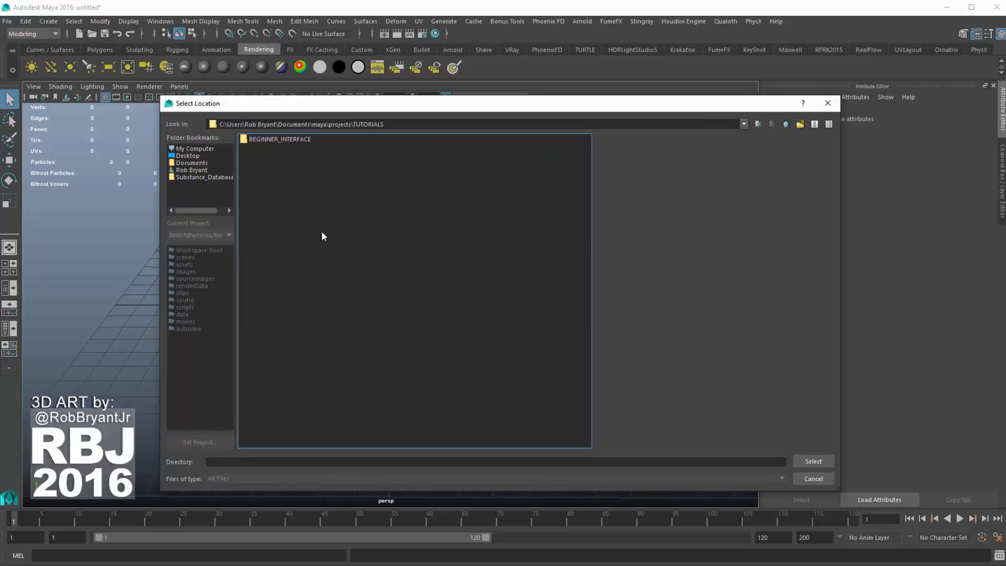
pyautogui.click(801, 124)
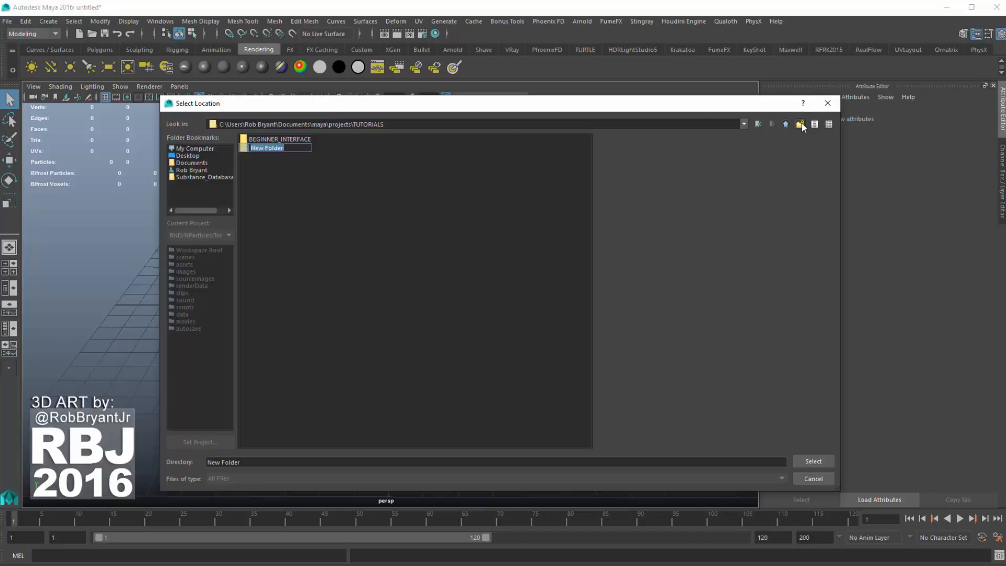
pyautogui.click(271, 149)
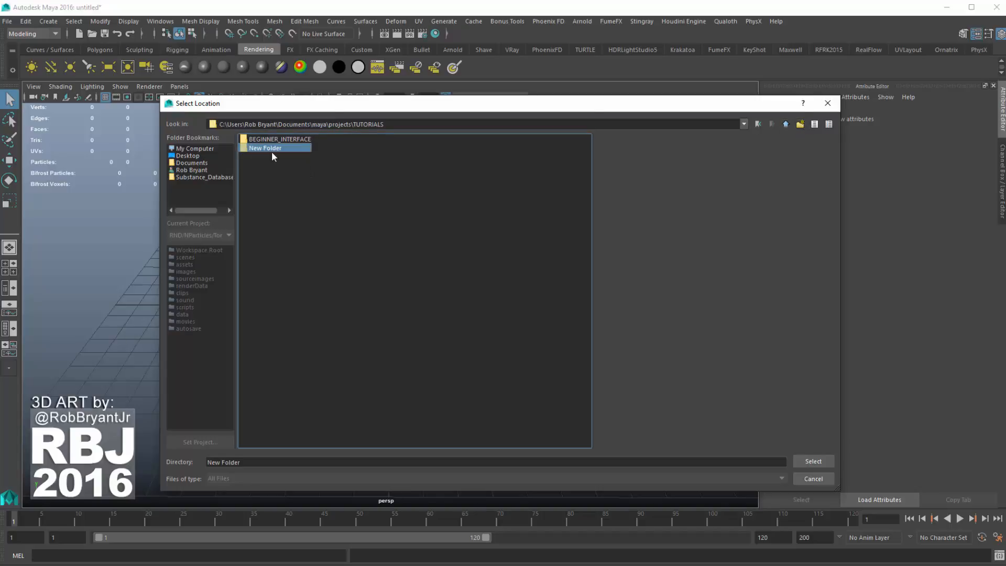
pyautogui.rightClick(272, 150)
pyautogui.click(278, 171)
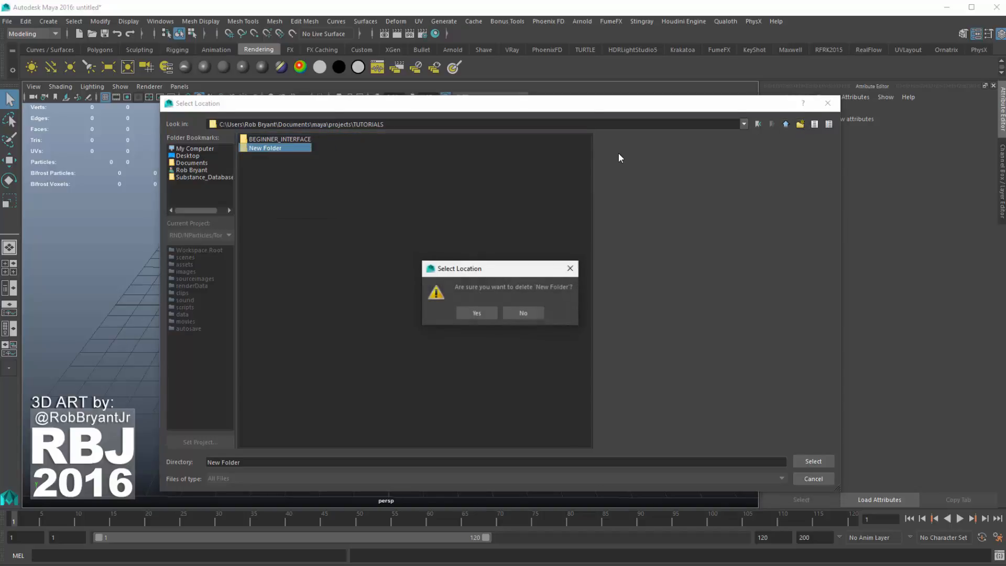
pyautogui.click(475, 313)
pyautogui.click(759, 124)
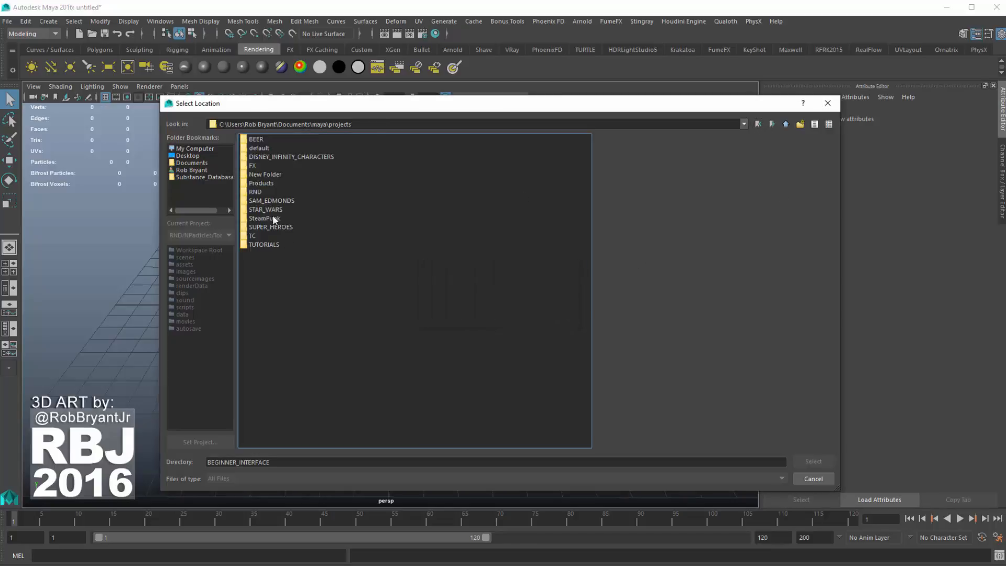
pyautogui.doubleClick(261, 244)
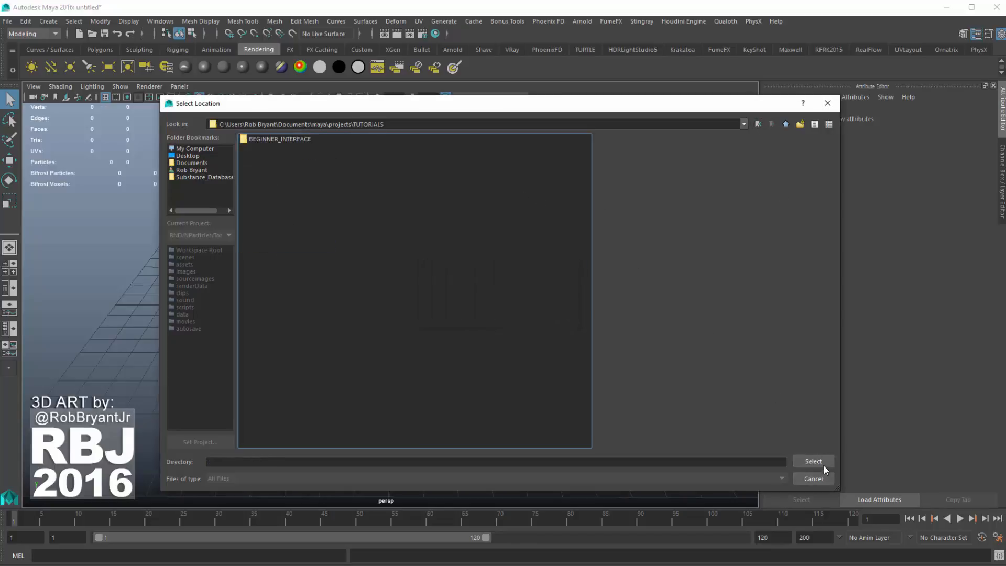
# Use the TUTORIALS folder as the project location and create the Glasses project.
pyautogui.click(823, 465)
pyautogui.doubleClick(444, 227)
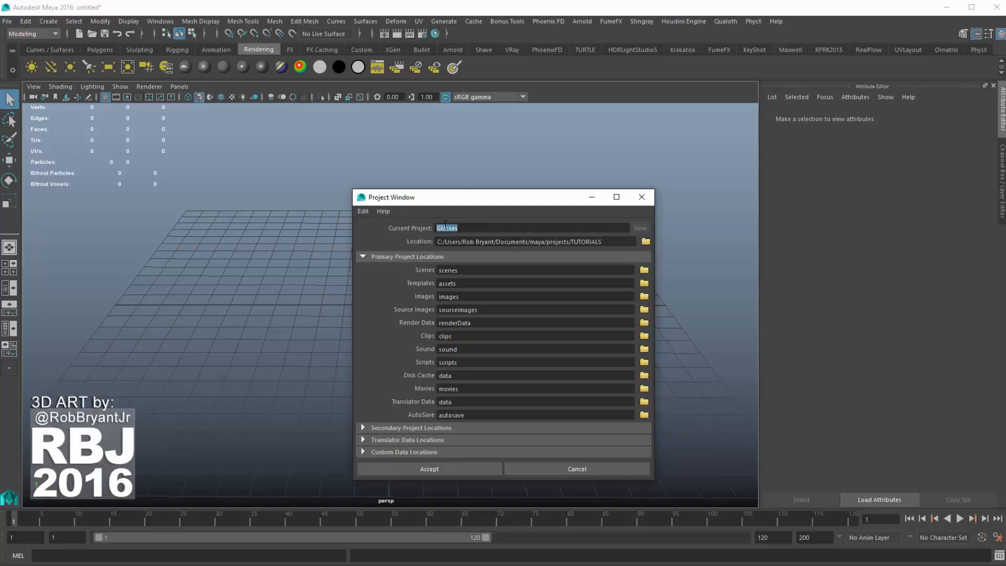
pyautogui.click(427, 468)
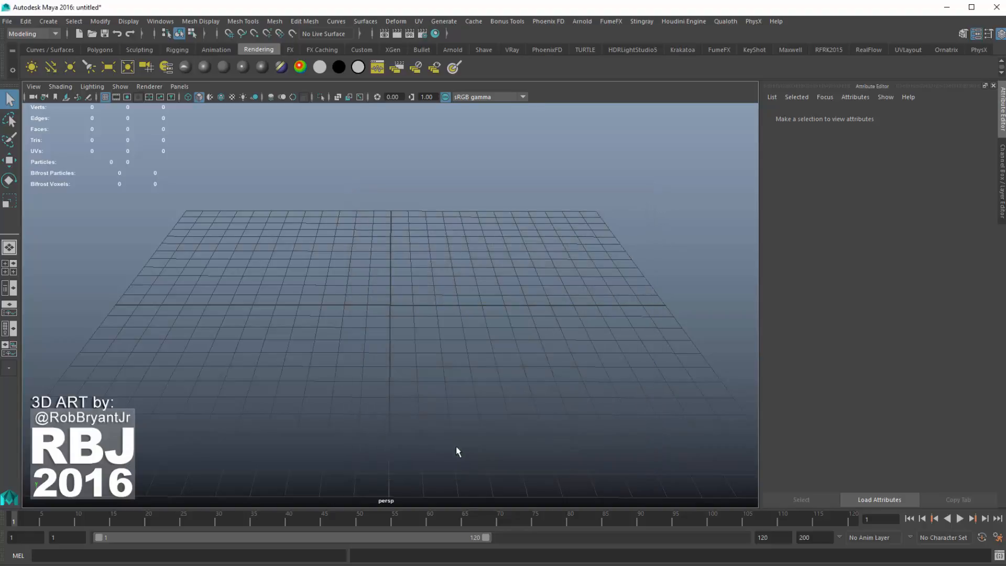
# Start saving the scene under a new name and create and enter a modeling folder inside scenes.
pyautogui.click(7, 21)
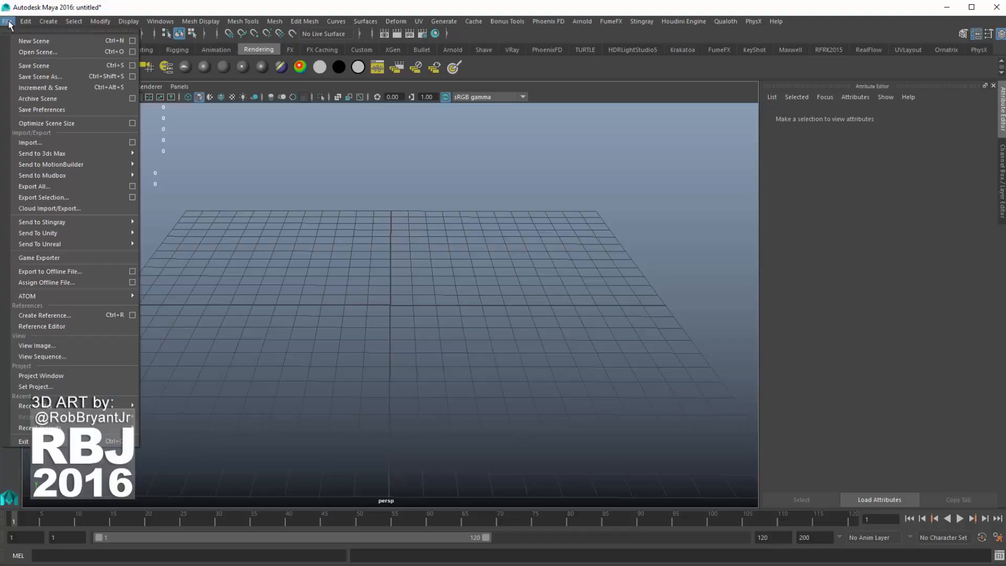
pyautogui.click(88, 76)
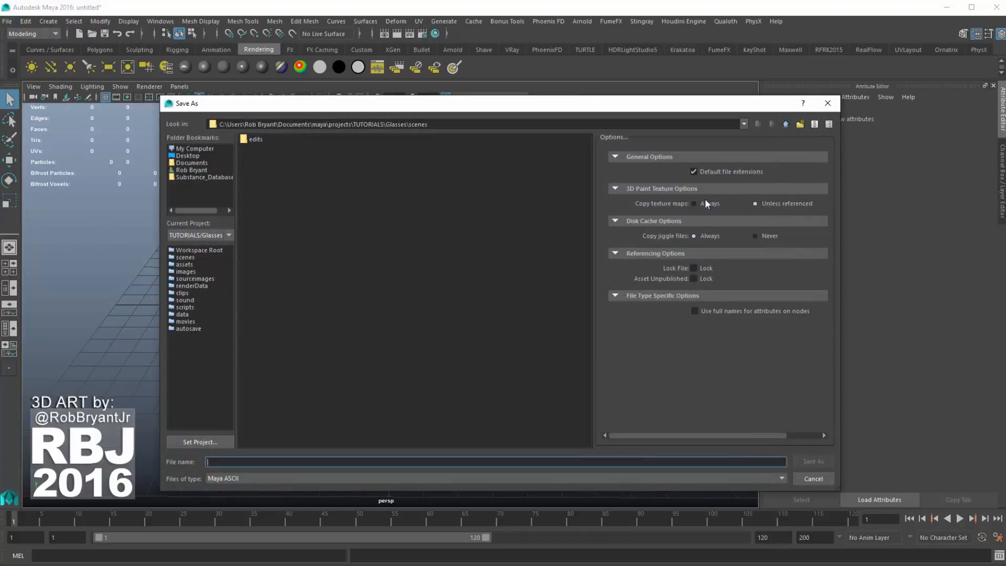
pyautogui.click(801, 126)
pyautogui.write('modeling')
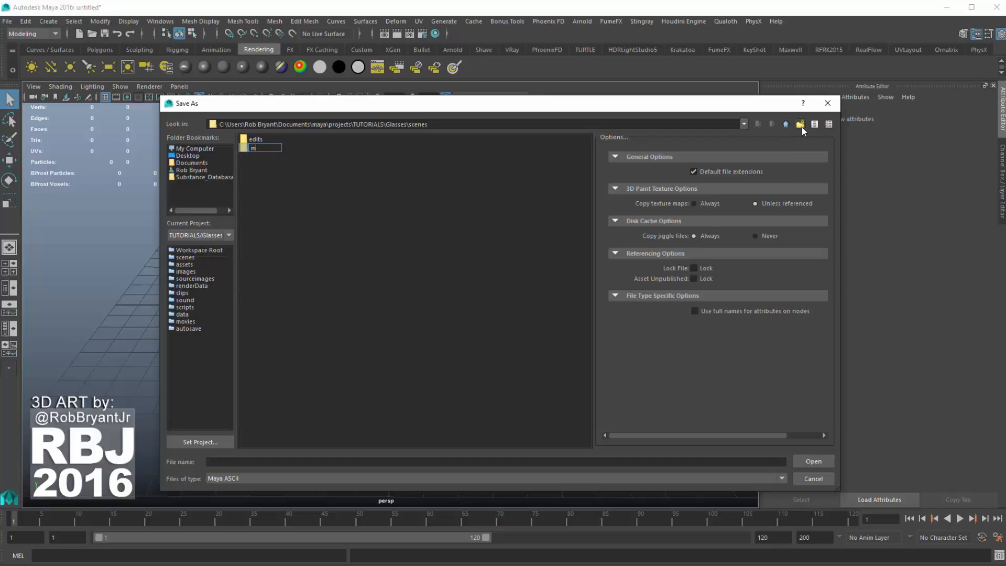
pyautogui.press('Return')
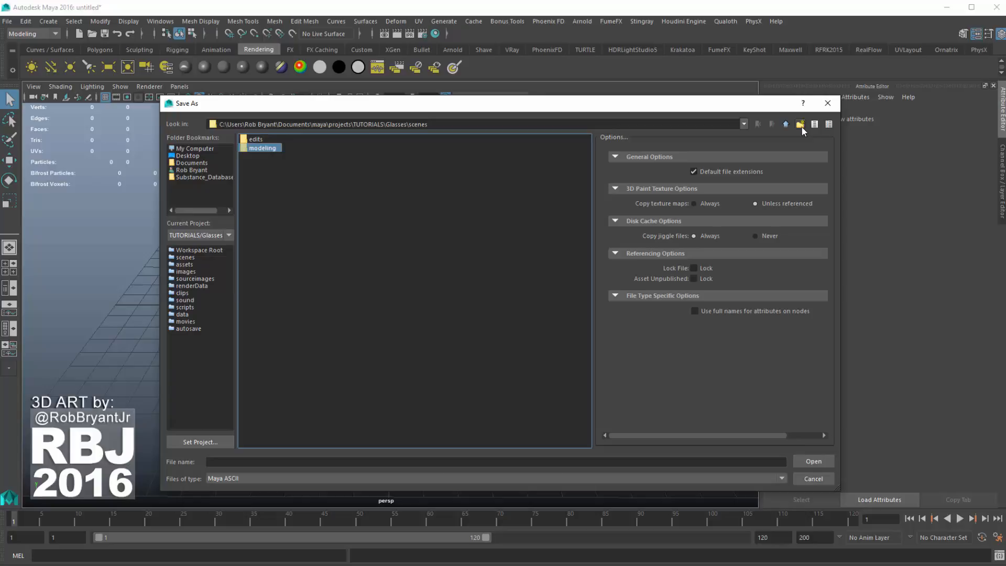
pyautogui.doubleClick(265, 148)
# Save the scene as glasses_modeling_01 in the modeling folder.
pyautogui.click(379, 463)
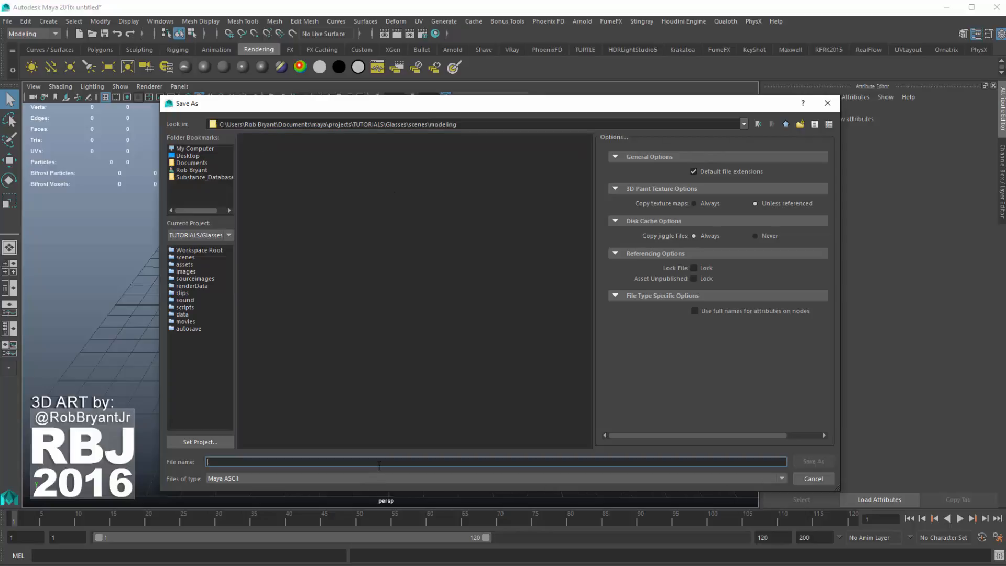
pyautogui.write('glasses_')
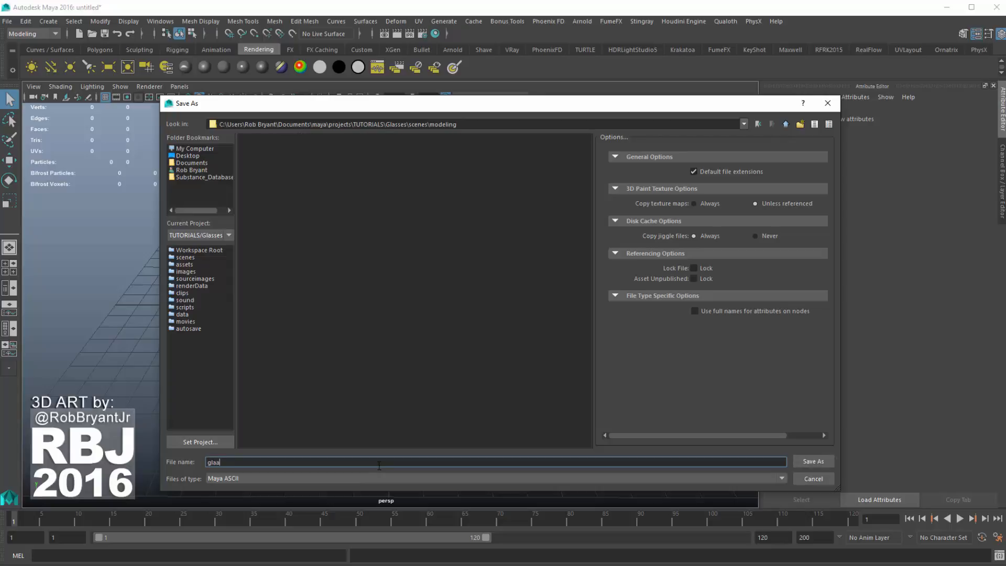
pyautogui.write('modeling_01')
pyautogui.click(812, 462)
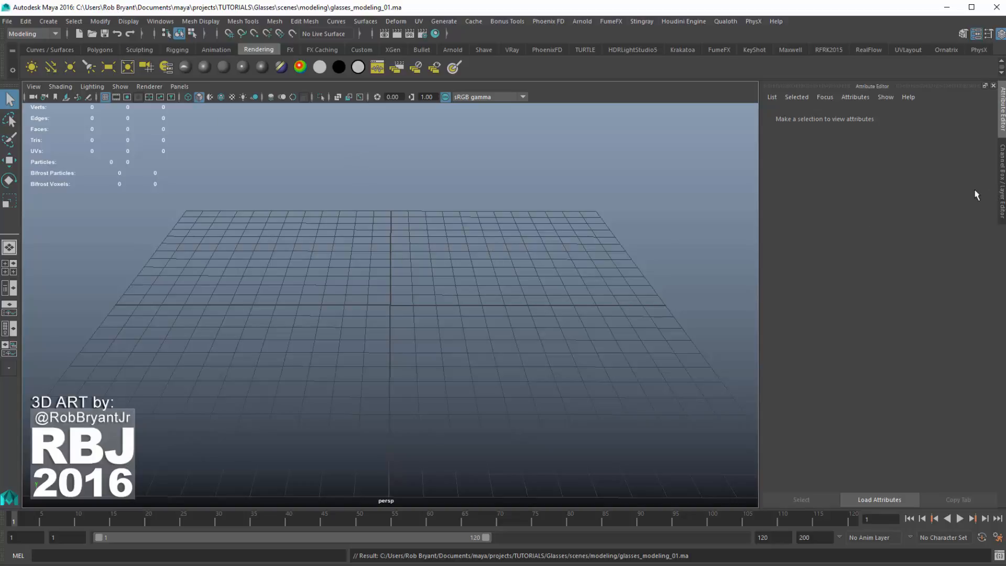
# Check the glassware reference photo again, return to Maya and show the four-view layout.
pyautogui.hotkey('alt', 'Tab')
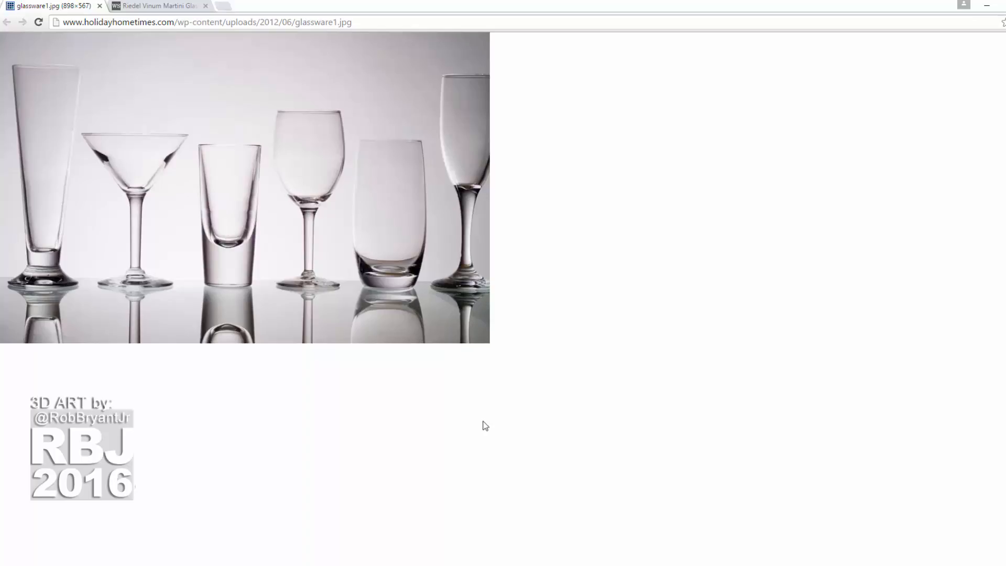
pyautogui.moveTo(469, 564)
pyautogui.click(557, 558)
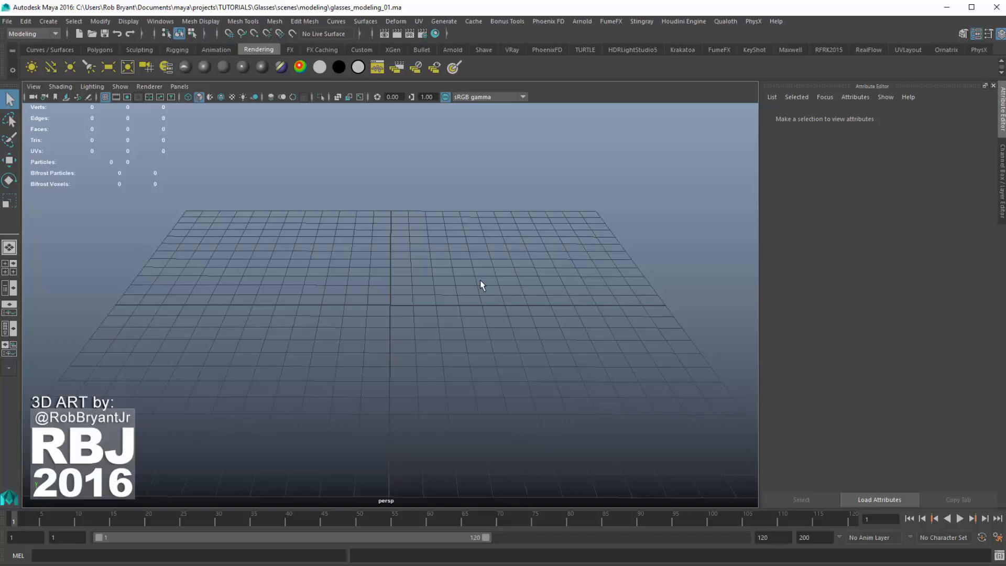
pyautogui.press('space')
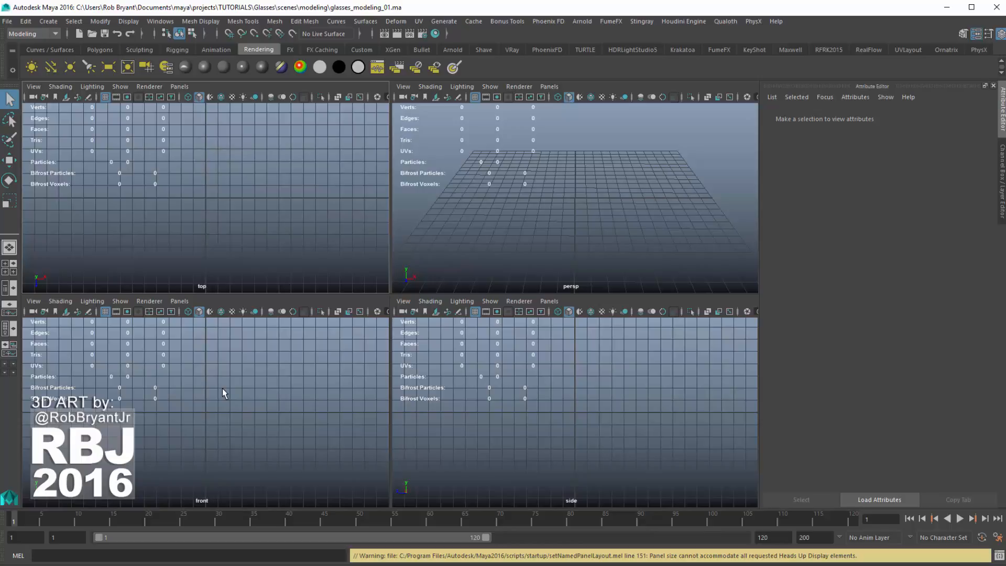
# Maximize the front view and start importing an image for its image plane.
pyautogui.press('space')
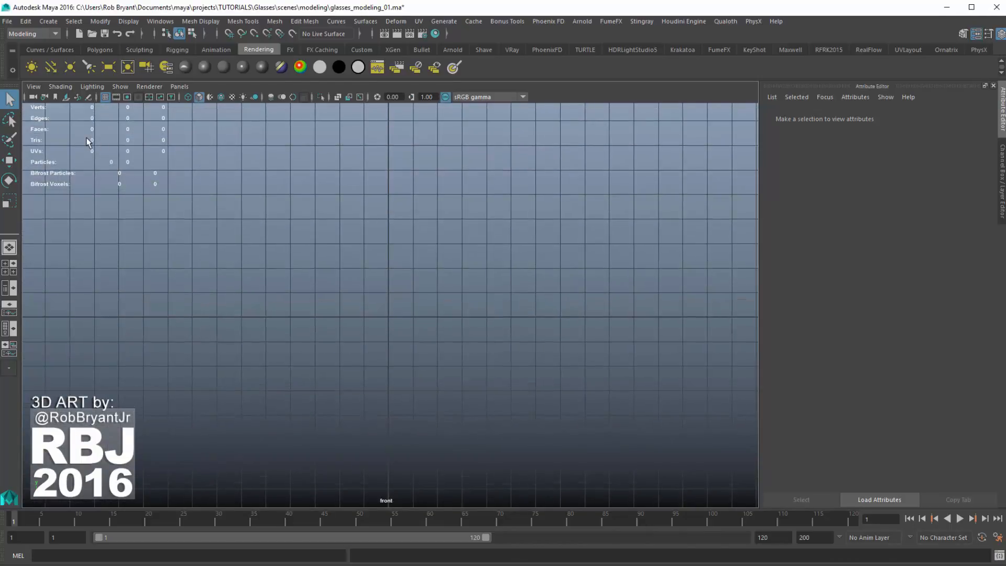
pyautogui.click(36, 88)
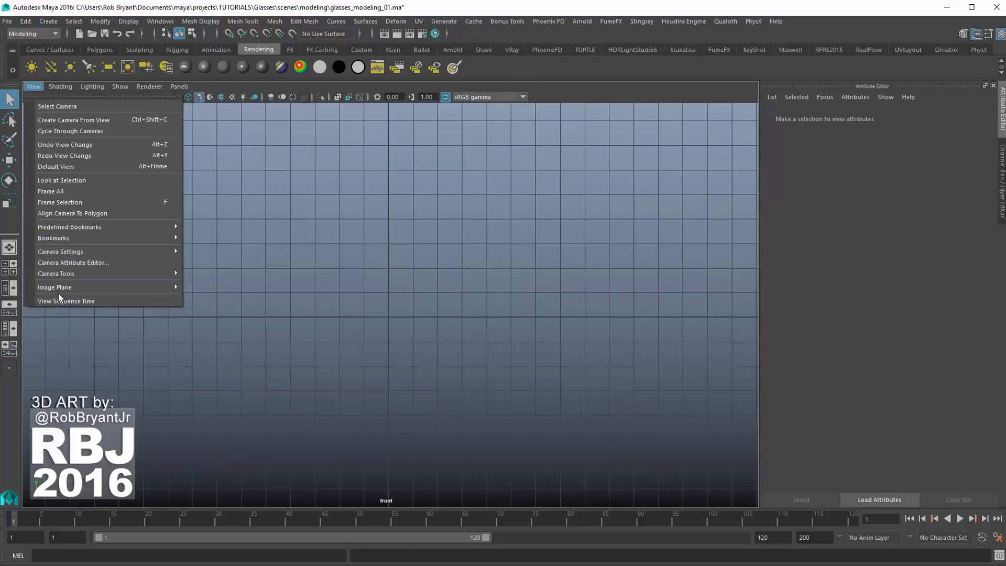
pyautogui.moveTo(70, 285)
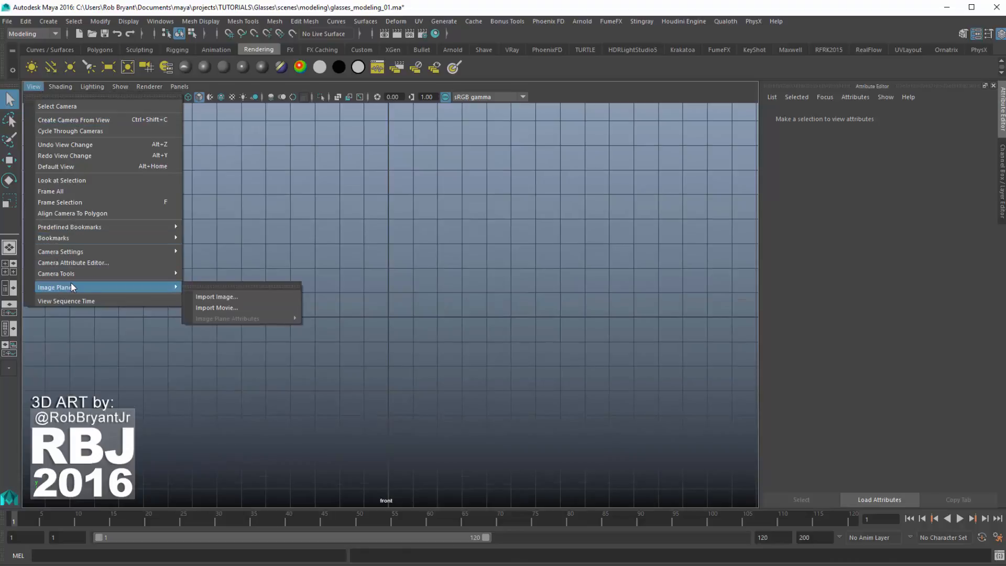
pyautogui.click(227, 297)
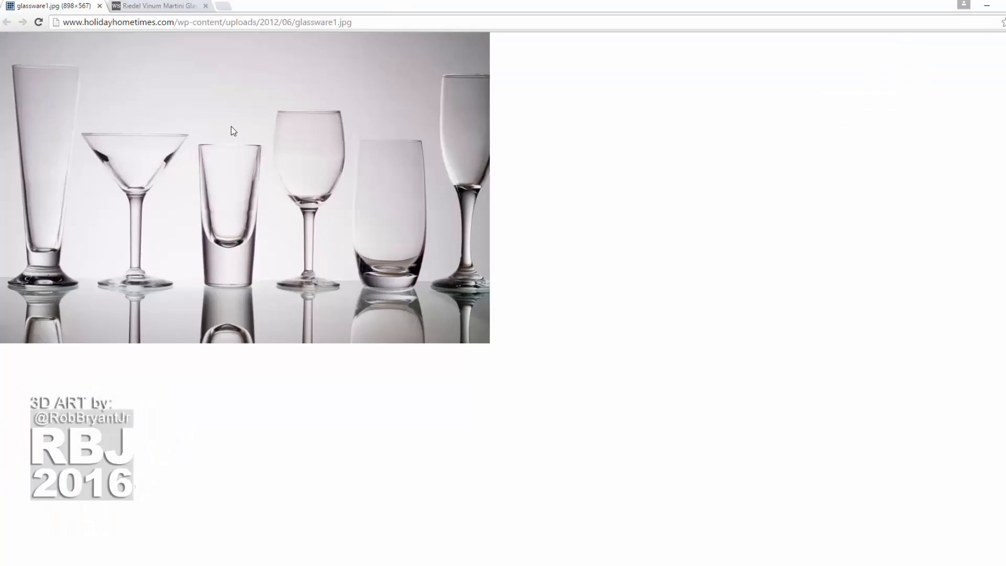
# In Chrome, start saving the glassware photo and browse to Documents/maya/projects/TUTORIALS/Glasses/sourceimages.
pyautogui.rightClick(244, 127)
pyautogui.click(276, 145)
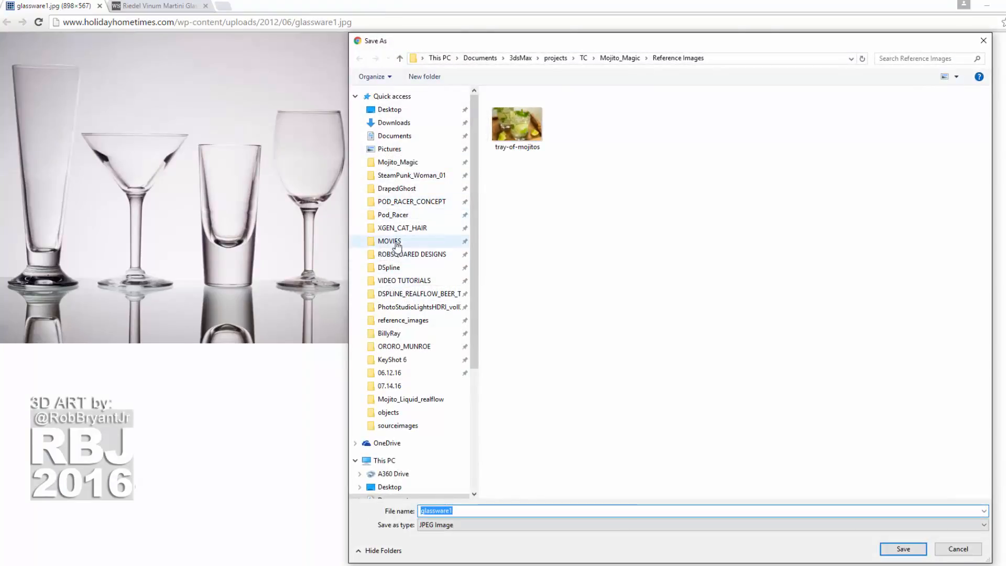
pyautogui.click(422, 139)
pyautogui.doubleClick(519, 292)
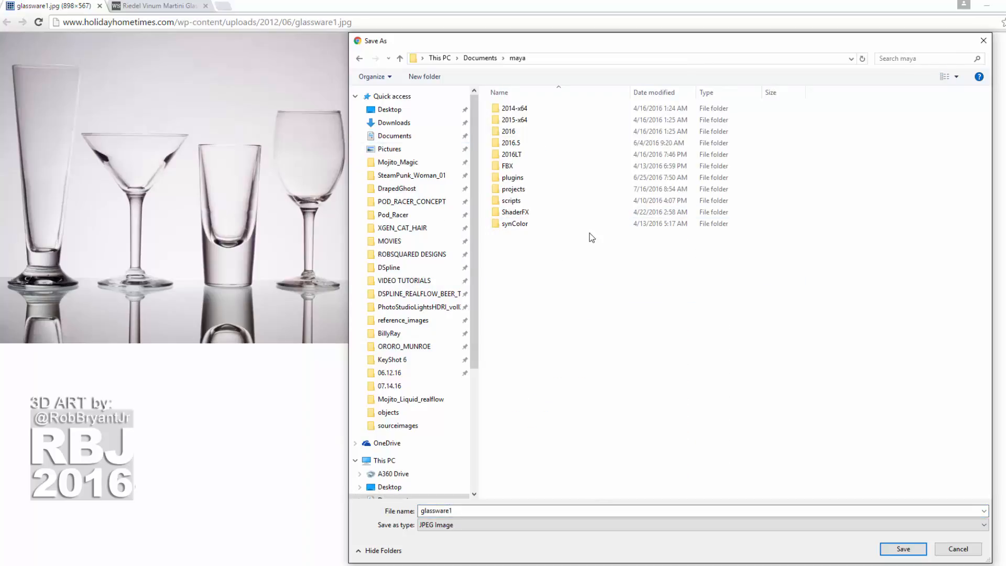
pyautogui.doubleClick(536, 190)
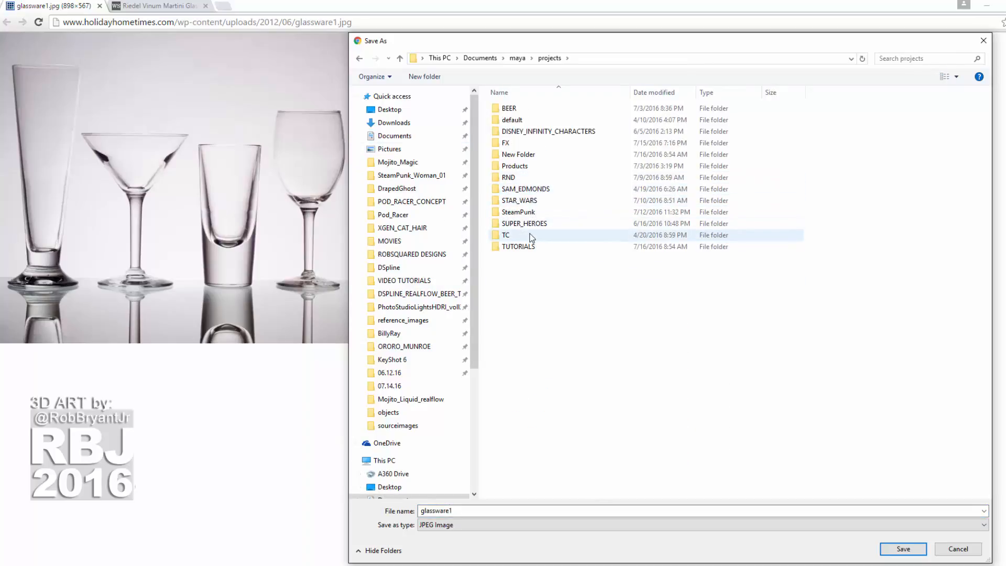
pyautogui.doubleClick(538, 120)
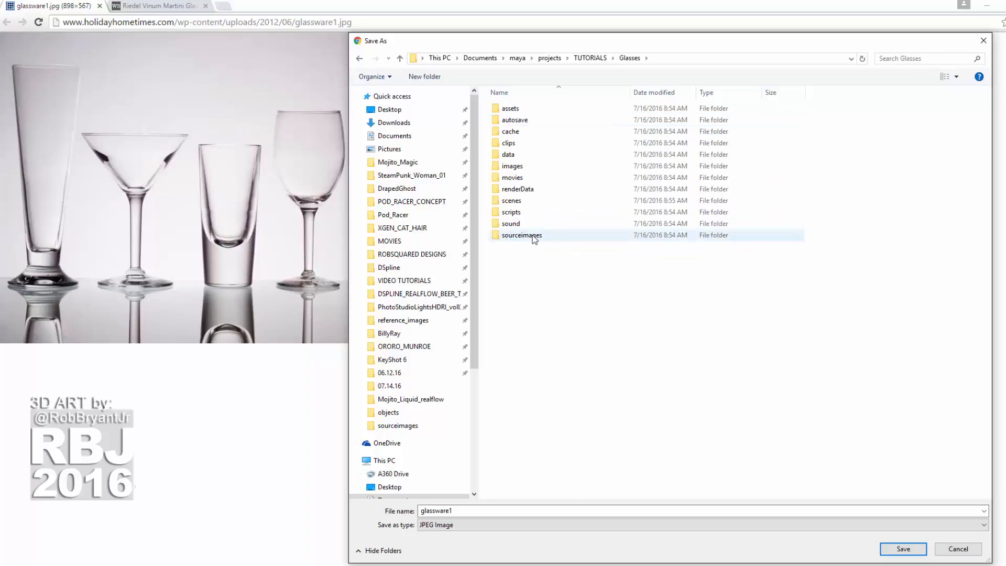
pyautogui.doubleClick(533, 234)
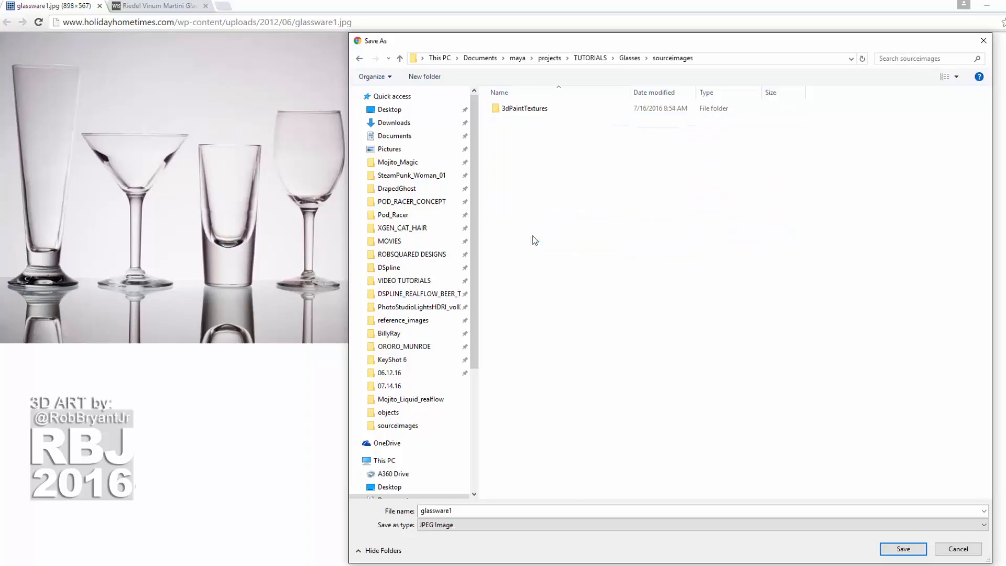
# Create a reference_images folder inside sourceimages and save the photo there as glassware1.
pyautogui.click(425, 77)
pyautogui.write('refec')
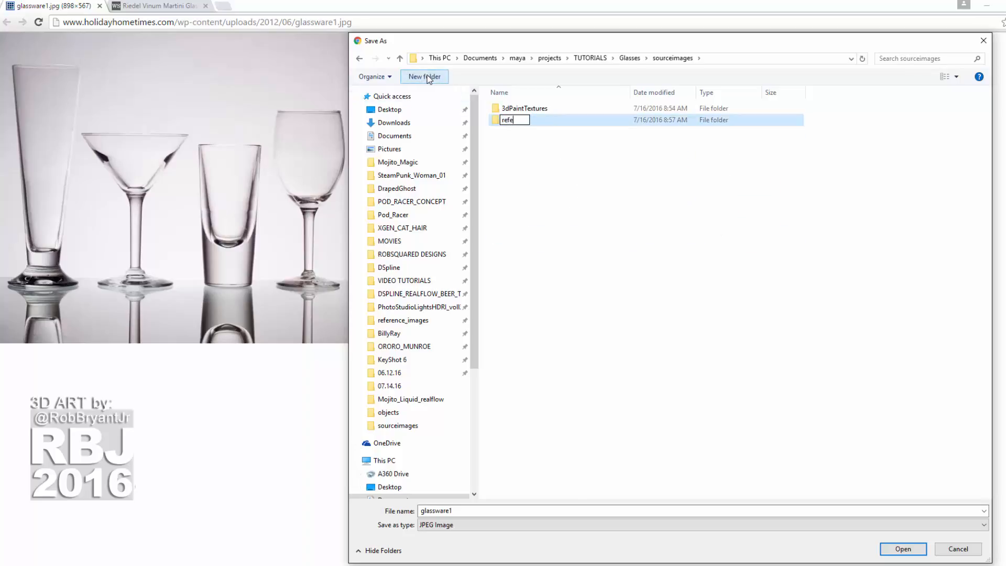
pyautogui.press('BackSpace')
pyautogui.write('rence_images')
pyautogui.press('Return')
pyautogui.press('Return')
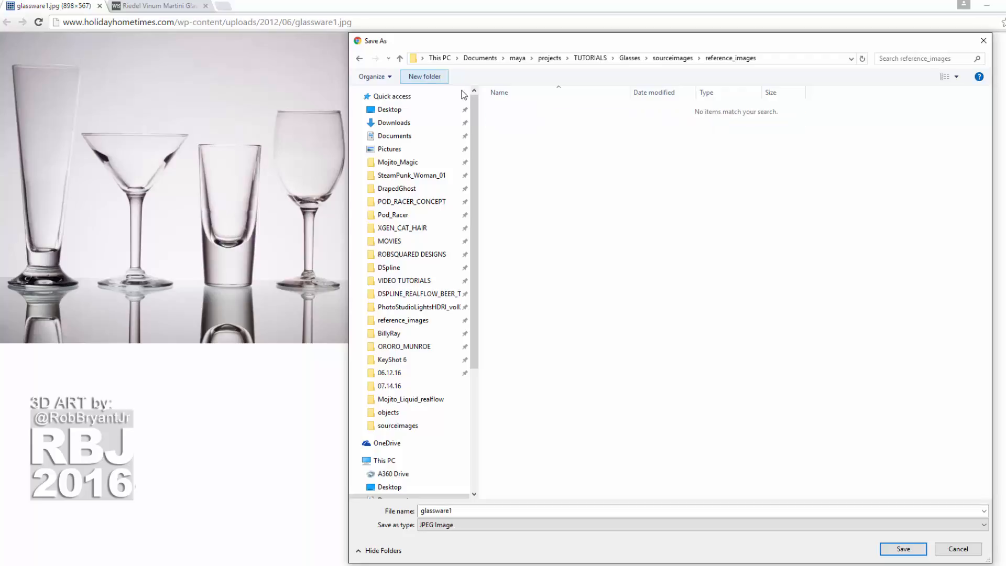
pyautogui.click(910, 549)
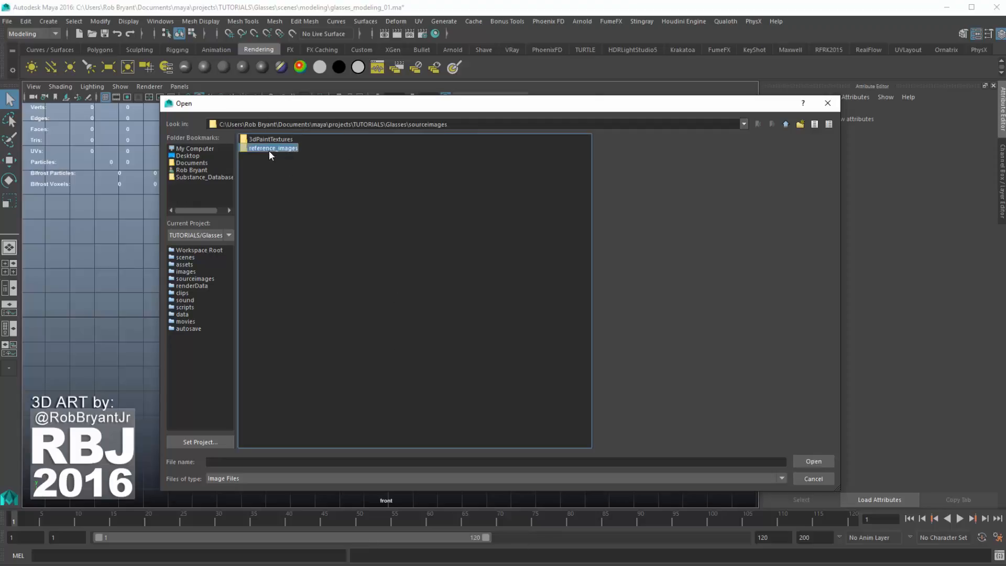
# Back in Maya, load glassware1.jpg from the reference_images folder as the front view's image plane.
pyautogui.doubleClick(269, 150)
pyautogui.click(260, 140)
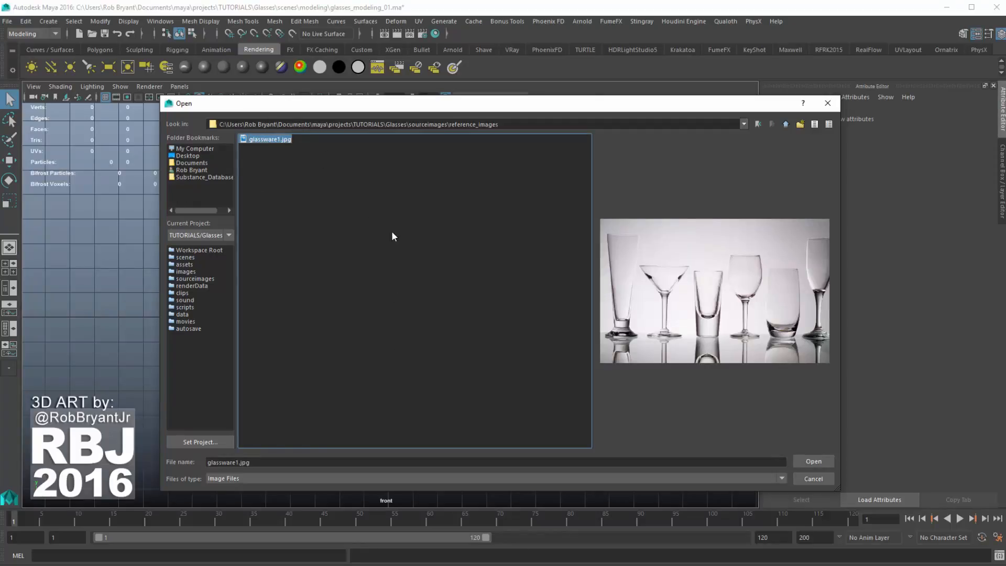
pyautogui.click(818, 463)
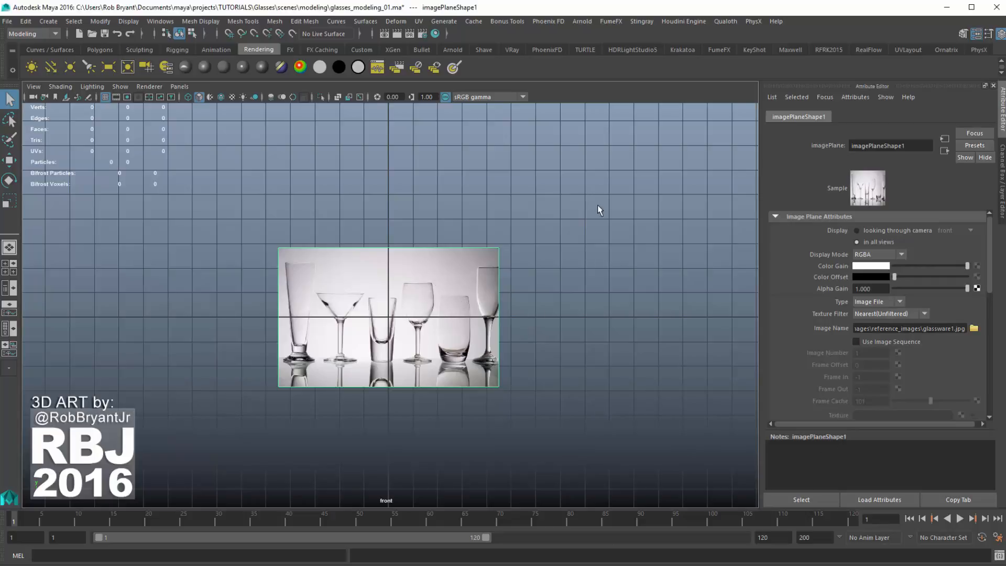
# Inspect the image plane in the perspective view and return to the maximized front view.
pyautogui.press('space')
pyautogui.press('space')
pyautogui.keyDown('alt'); pyautogui.moveTo(557, 257); pyautogui.dragTo(545, 308); pyautogui.keyUp('alt')
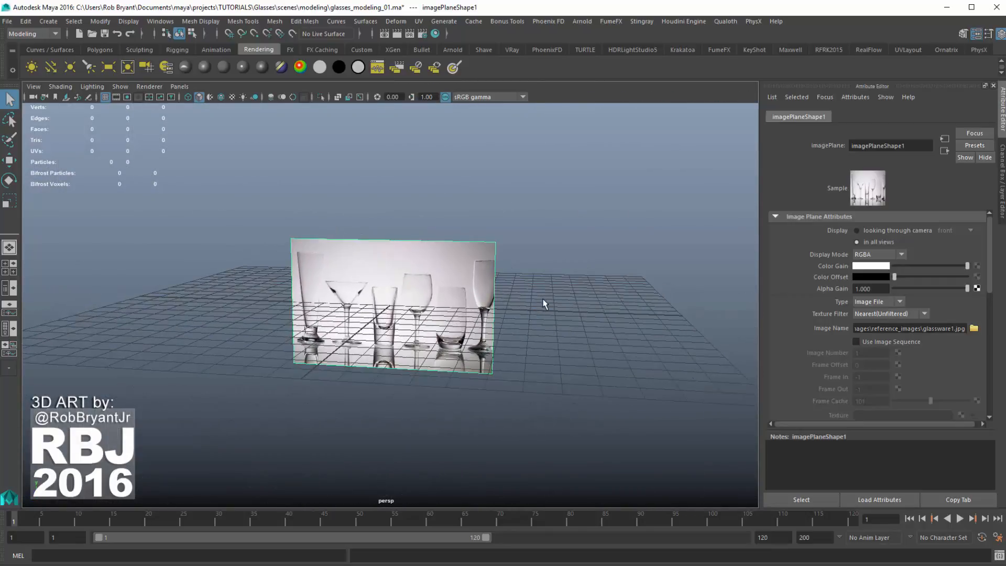
pyautogui.press('space')
pyautogui.press('space')
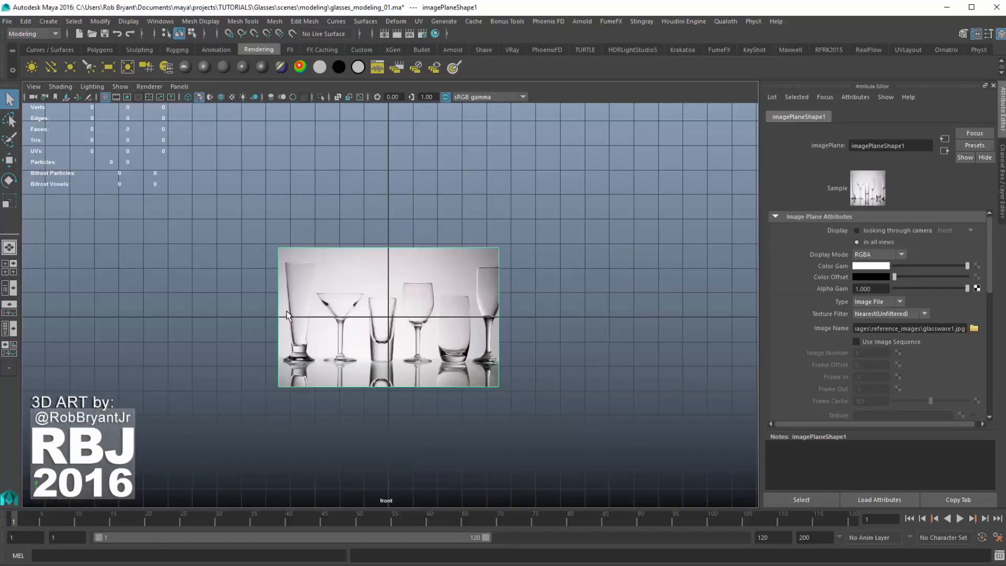
pyautogui.scroll(2, 289, 317)
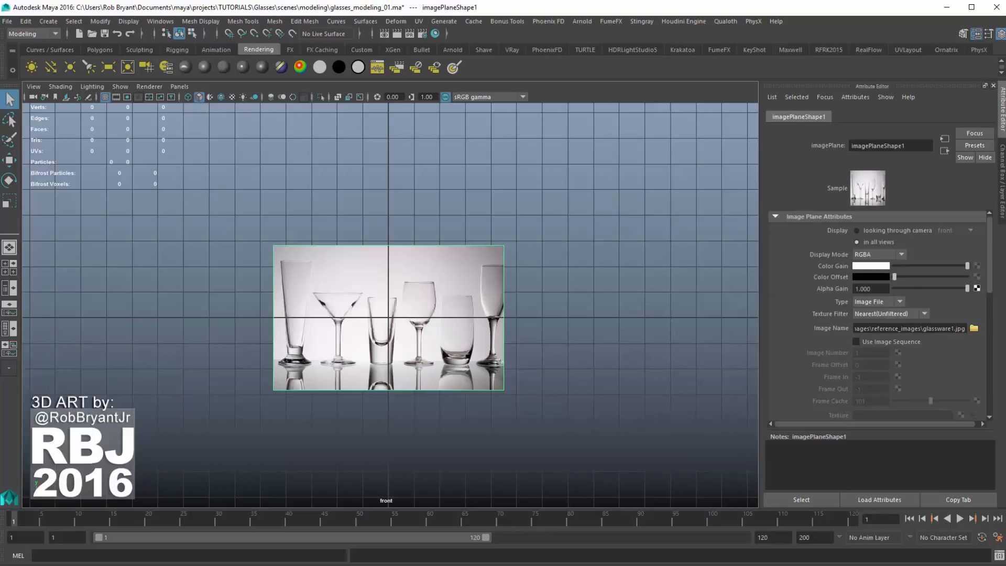
# Switch to the browser's Riedel martini glass page, look up the glass height and return to Maya.
pyautogui.hotkey('alt', 'Tab')
pyautogui.click(184, 5)
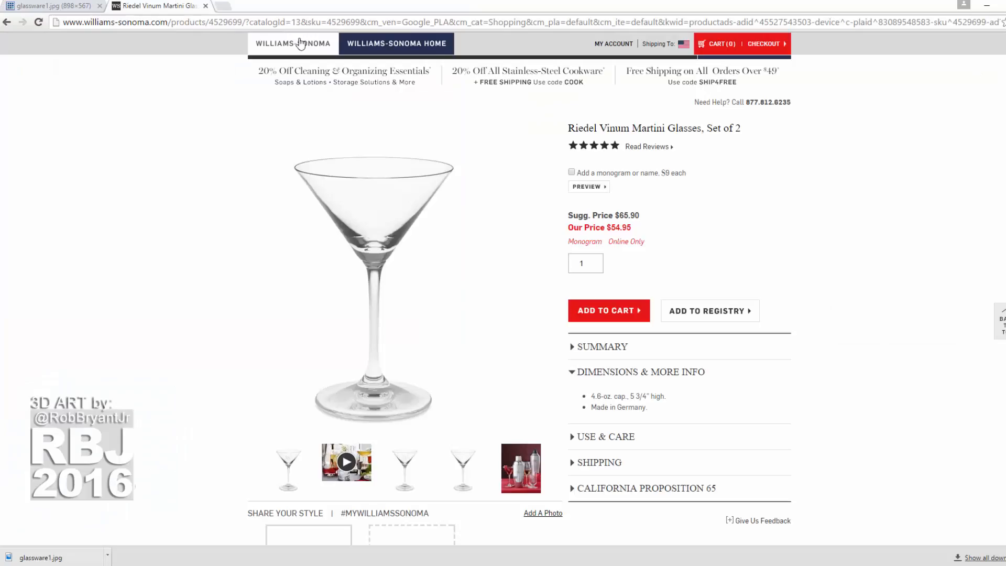
pyautogui.scroll(2, 876, 267)
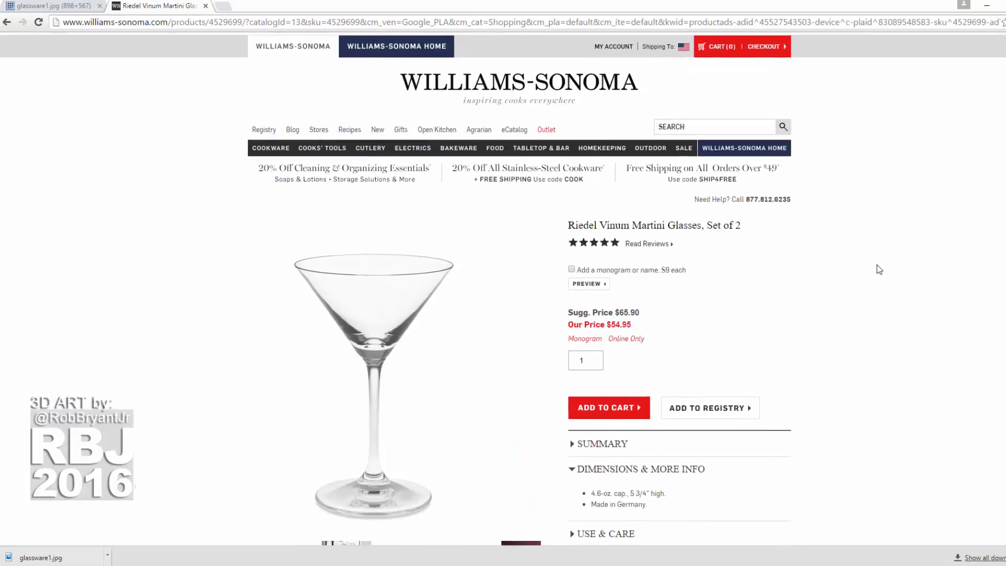
pyautogui.scroll(-3, 863, 270)
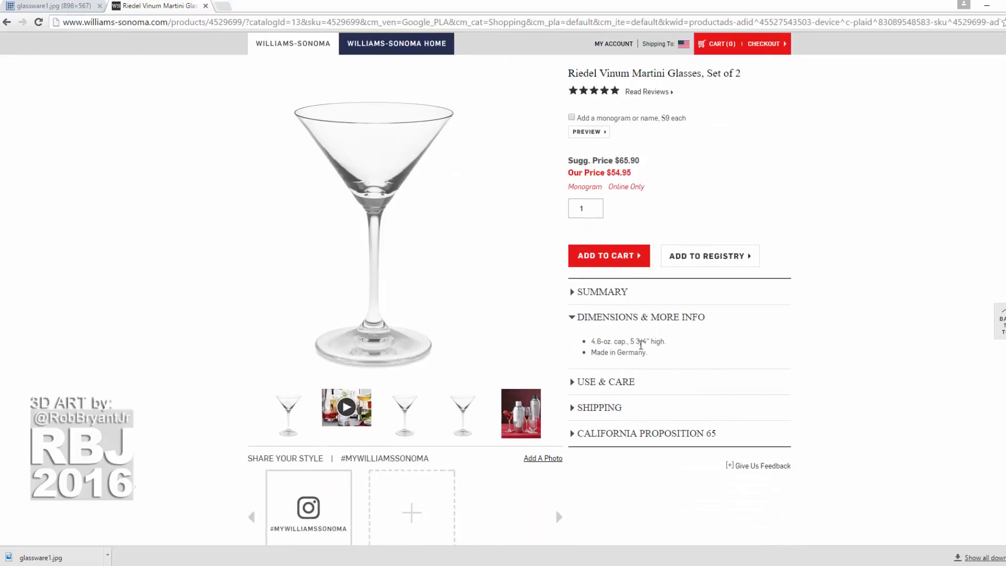
pyautogui.moveTo(630, 343); pyautogui.dragTo(652, 344)
pyautogui.click(729, 349)
pyautogui.click(550, 546)
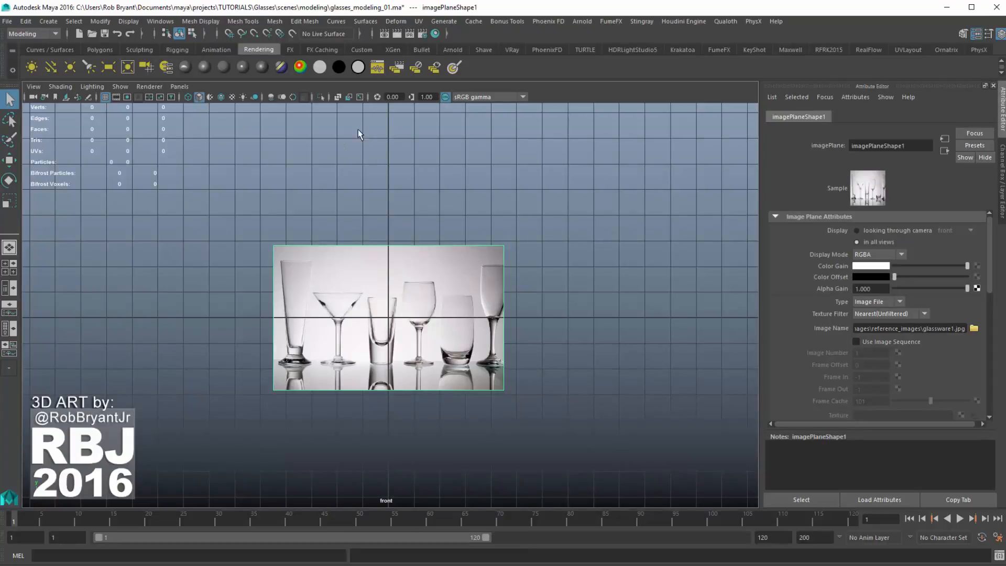
# Set the linear working unit to inch in the preferences.
pyautogui.click(161, 23)
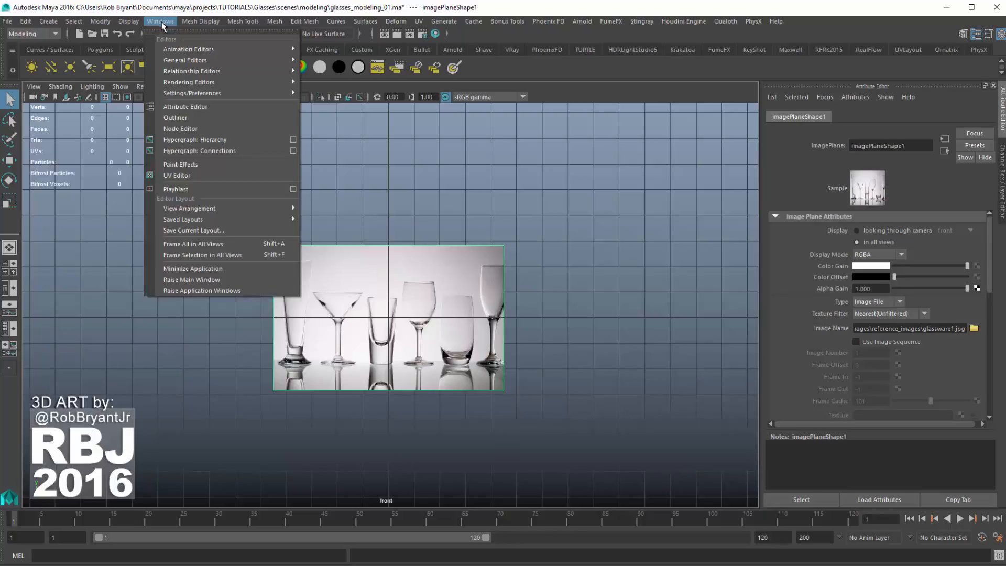
pyautogui.moveTo(200, 93)
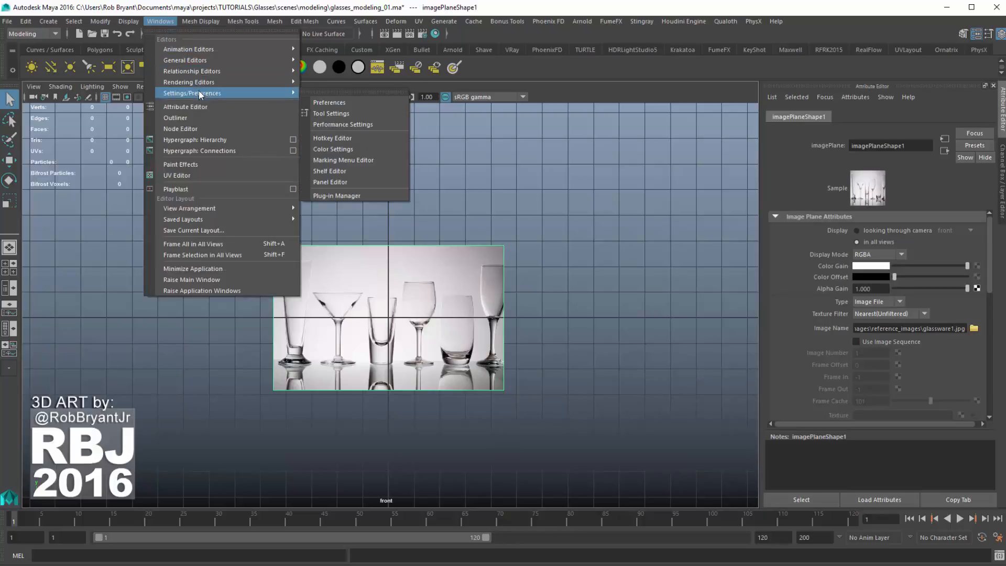
pyautogui.click(331, 103)
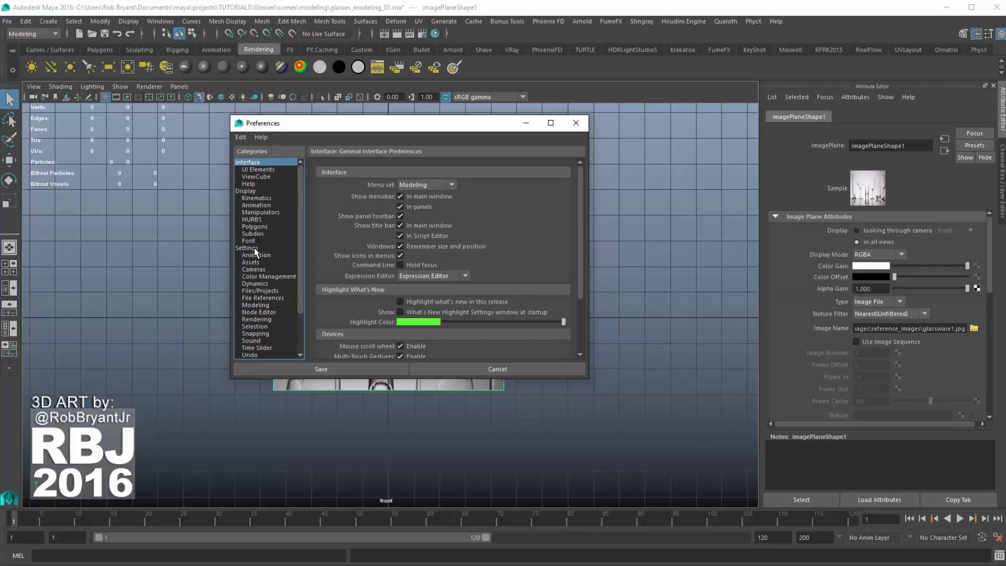
pyautogui.click(246, 248)
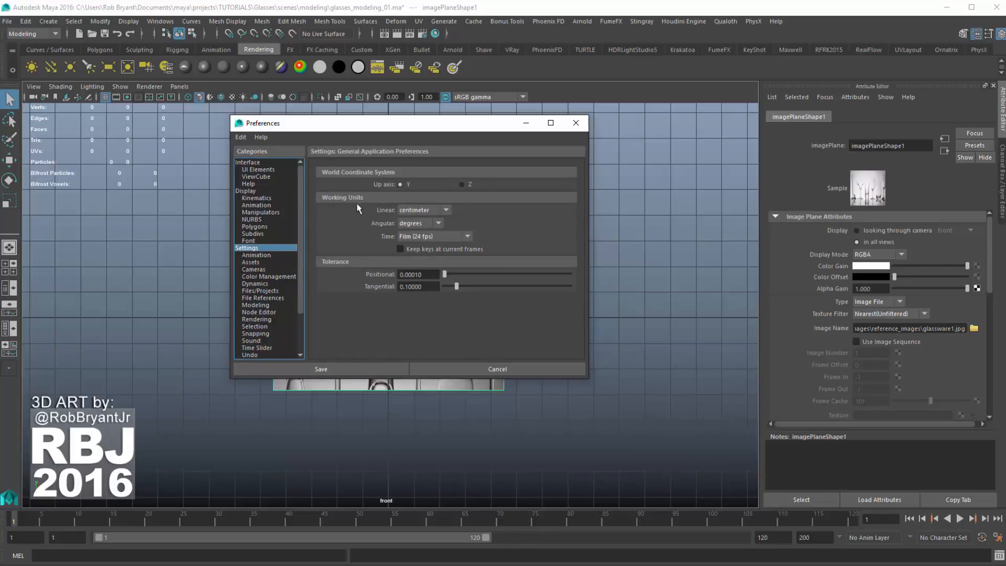
pyautogui.click(444, 211)
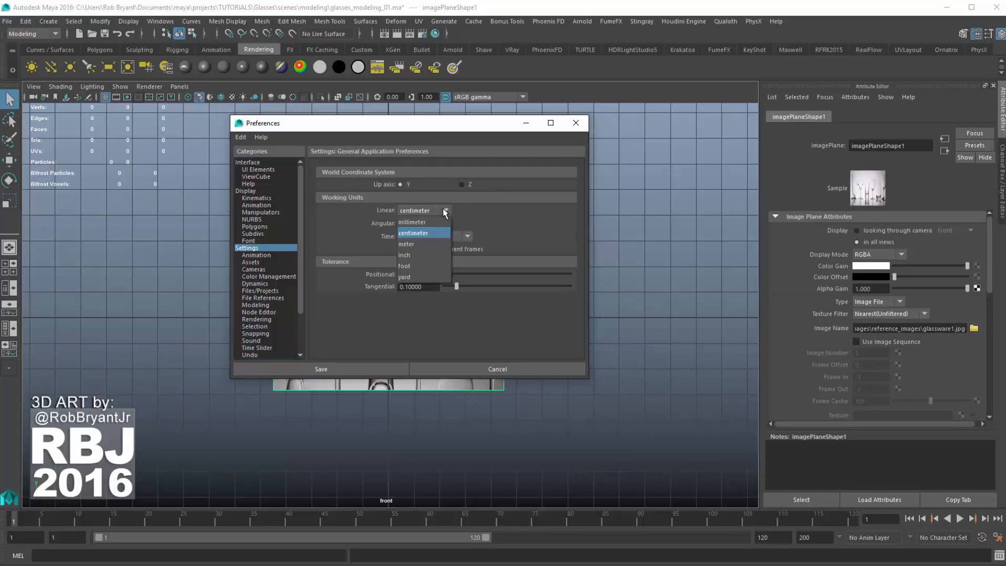
pyautogui.click(427, 255)
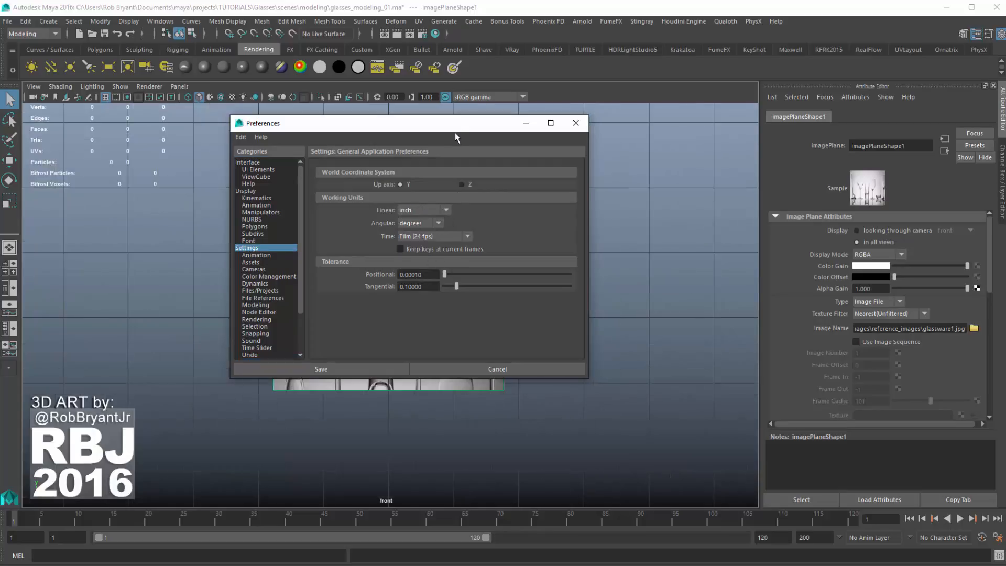
# Compare the grid spacing by switching the linear unit to centimeter and back to inch with the preferences window moved aside.
pyautogui.moveTo(456, 126); pyautogui.dragTo(768, 114)
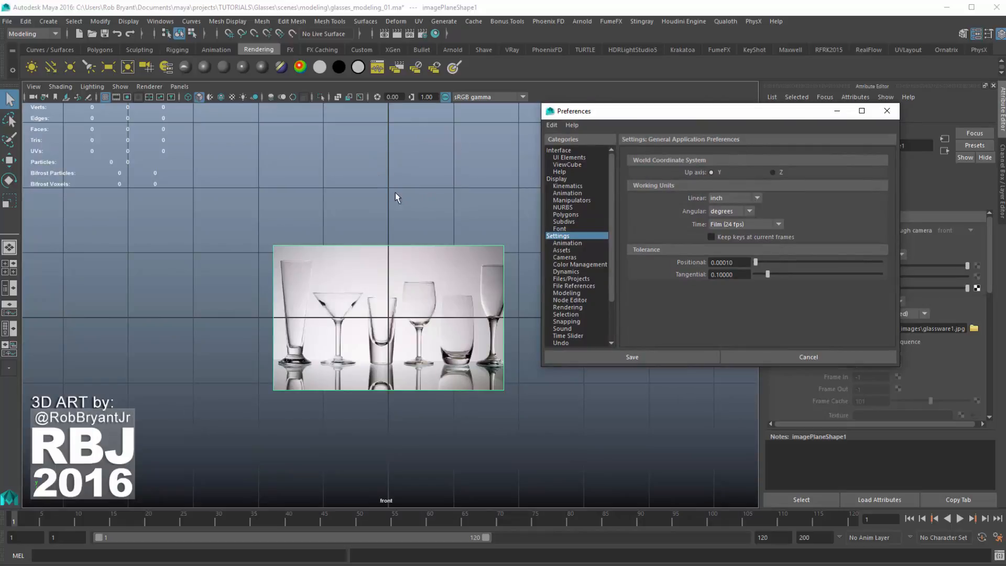
pyautogui.click(757, 199)
pyautogui.click(742, 222)
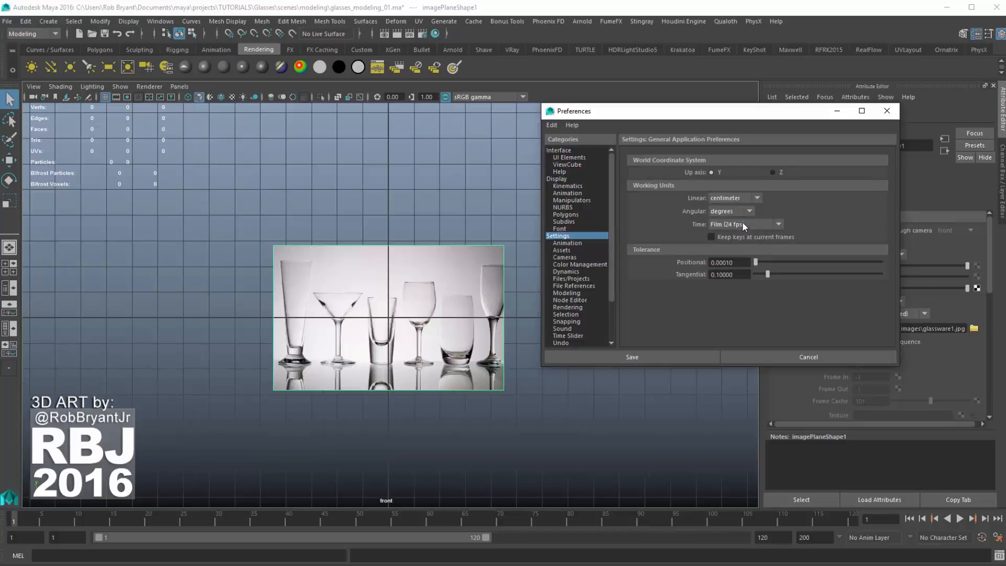
pyautogui.click(756, 199)
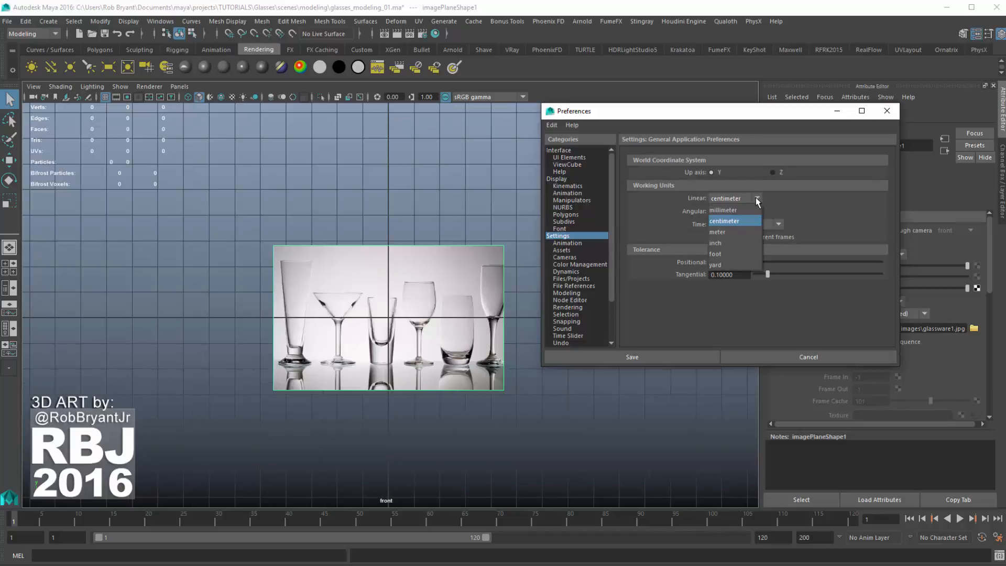
pyautogui.click(744, 245)
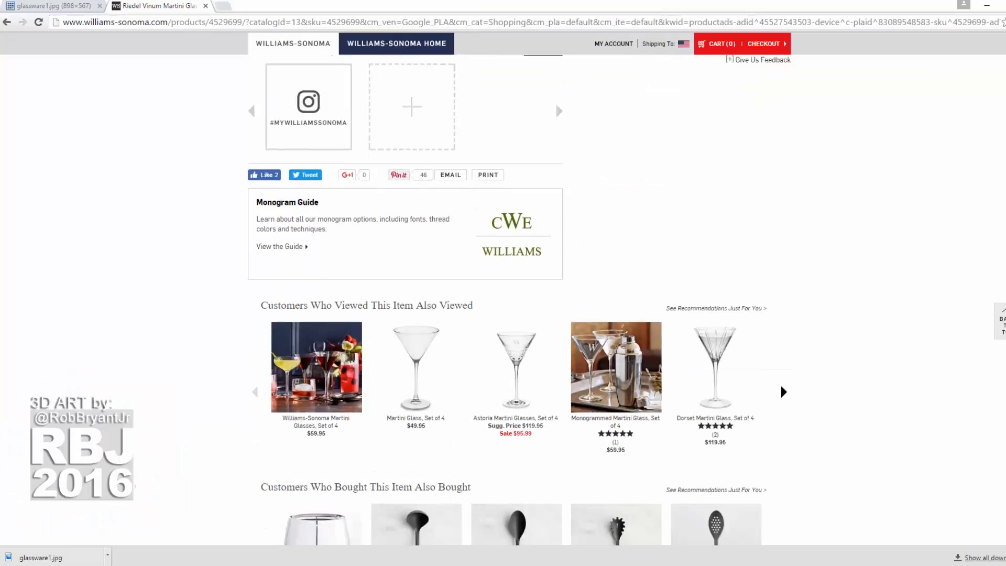
# Recheck the martini glass height under the product page's dimensions and switch back to Maya.
pyautogui.scroll(-1, 789, 314)
pyautogui.scroll(7, 839, 319)
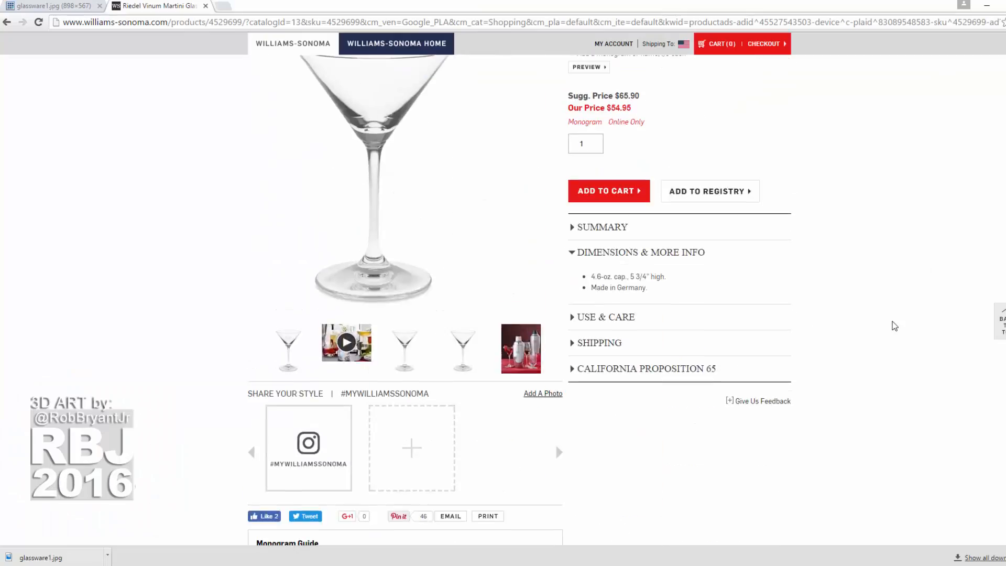
pyautogui.moveTo(631, 277); pyautogui.dragTo(650, 277)
pyautogui.click(468, 565)
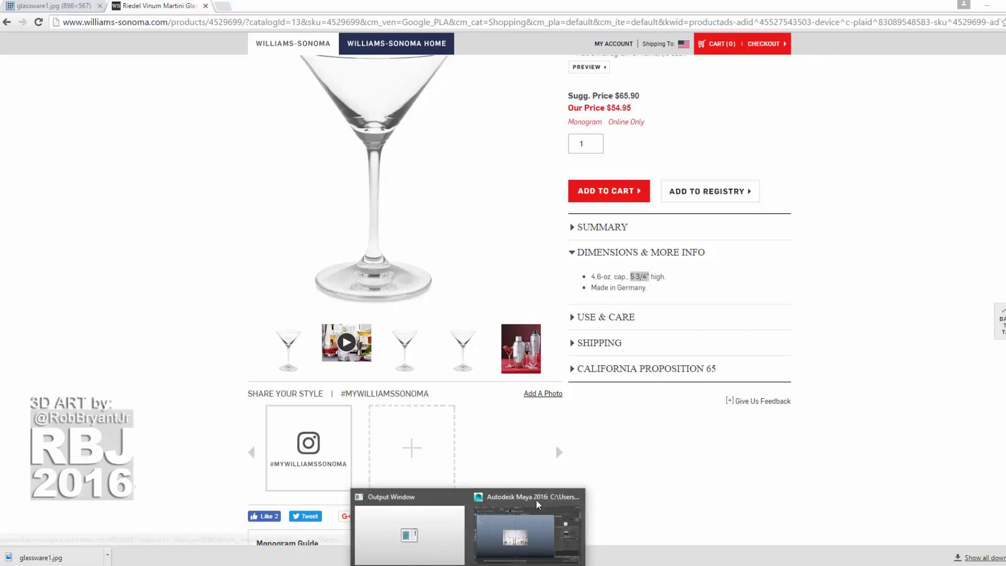
pyautogui.click(537, 504)
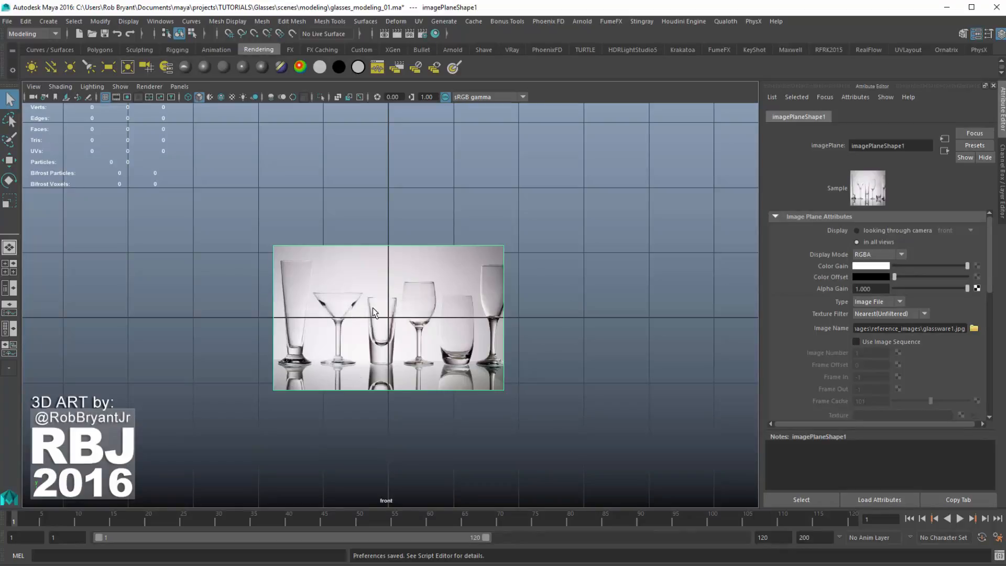
# Turn on X-Ray shading in the front view and check the shading options.
pyautogui.click(120, 87)
pyautogui.moveTo(78, 88)
pyautogui.click(70, 210)
pyautogui.click(61, 87)
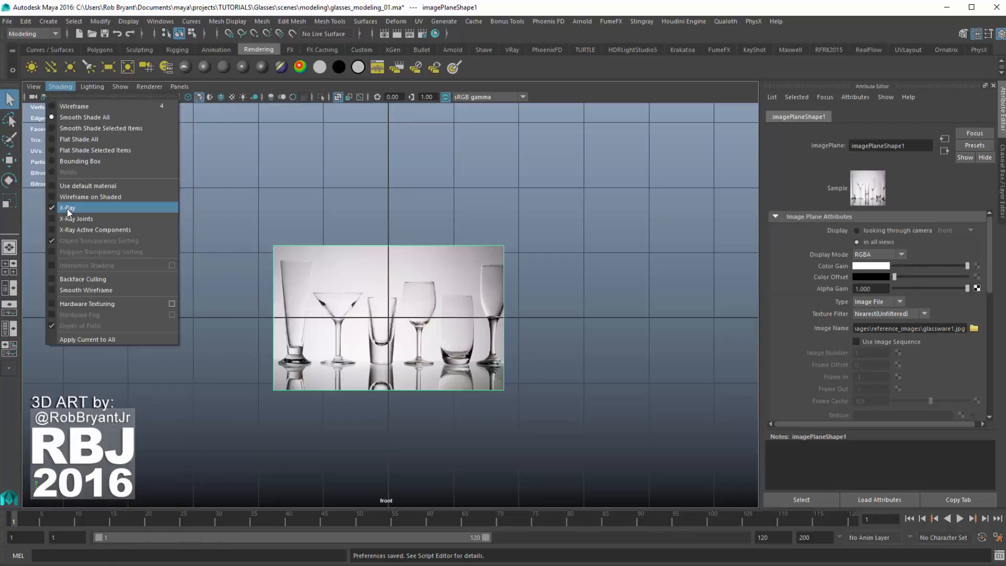
# Turn off X-Ray shading in the front view and lower the image plane's alpha gain to about 0.504.
pyautogui.click(68, 209)
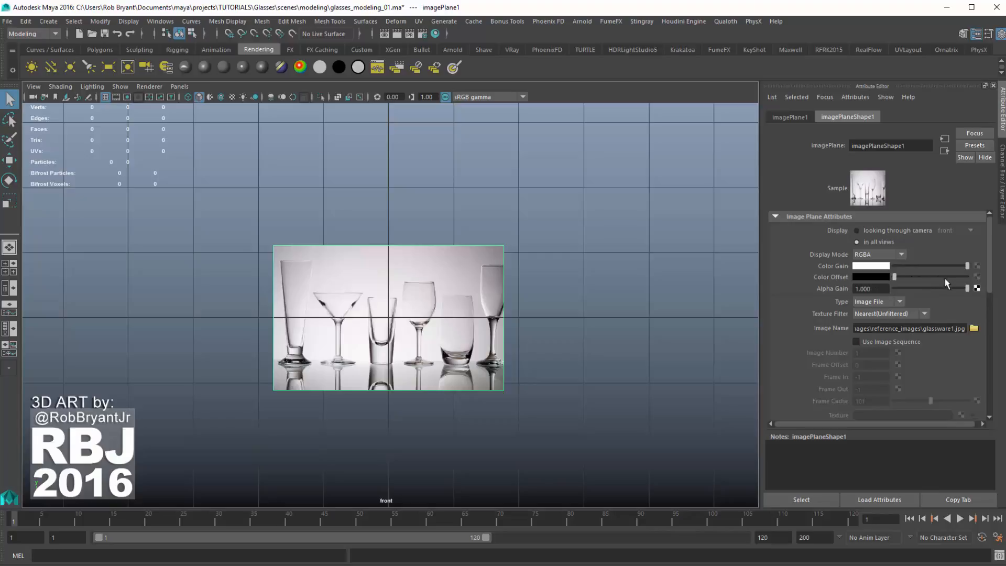
pyautogui.moveTo(968, 289); pyautogui.dragTo(933, 301)
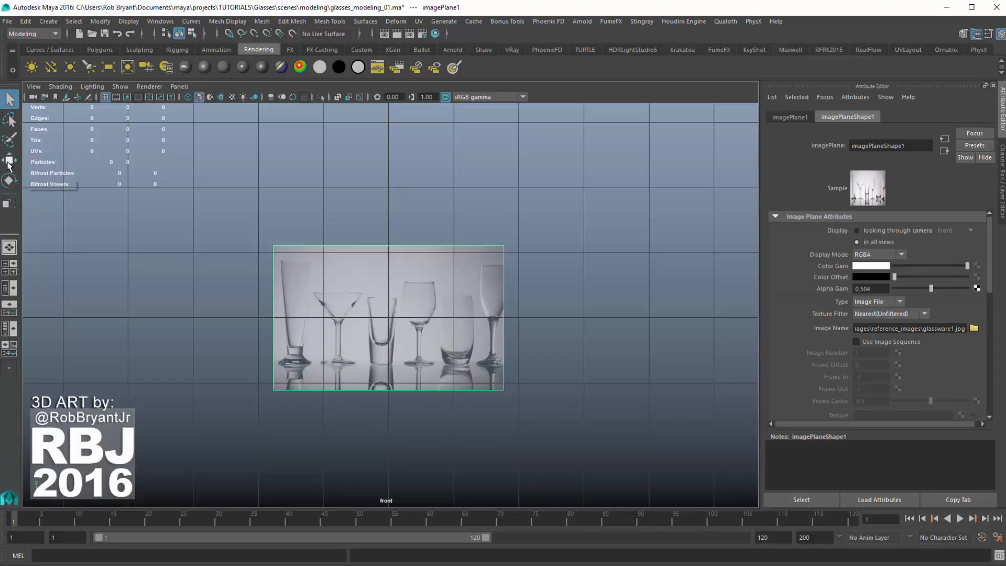
# Scale the glassware image plane up uniformly in the front view until the martini glass spans several grid squares.
pyautogui.click(10, 203)
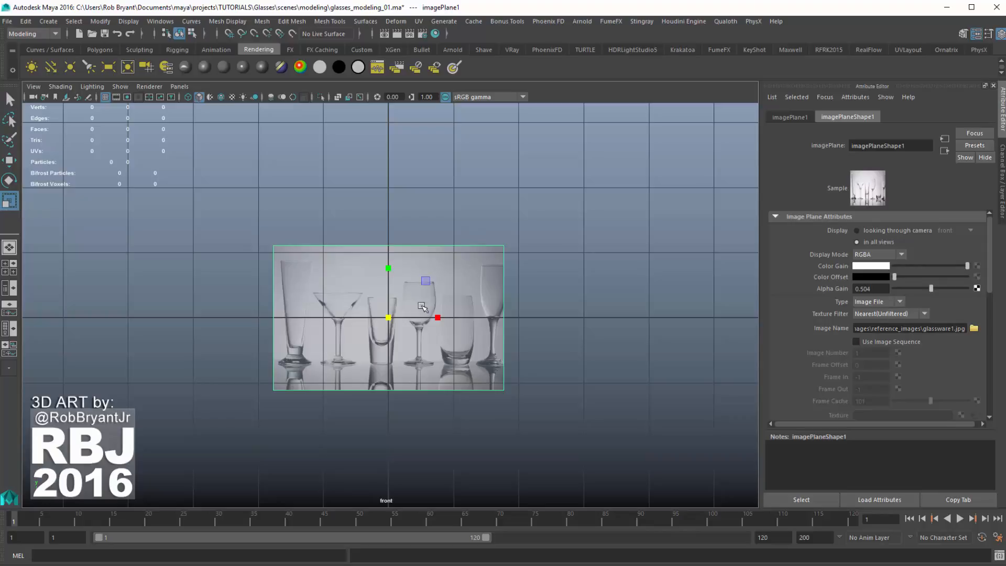
pyautogui.moveTo(389, 317); pyautogui.dragTo(501, 316)
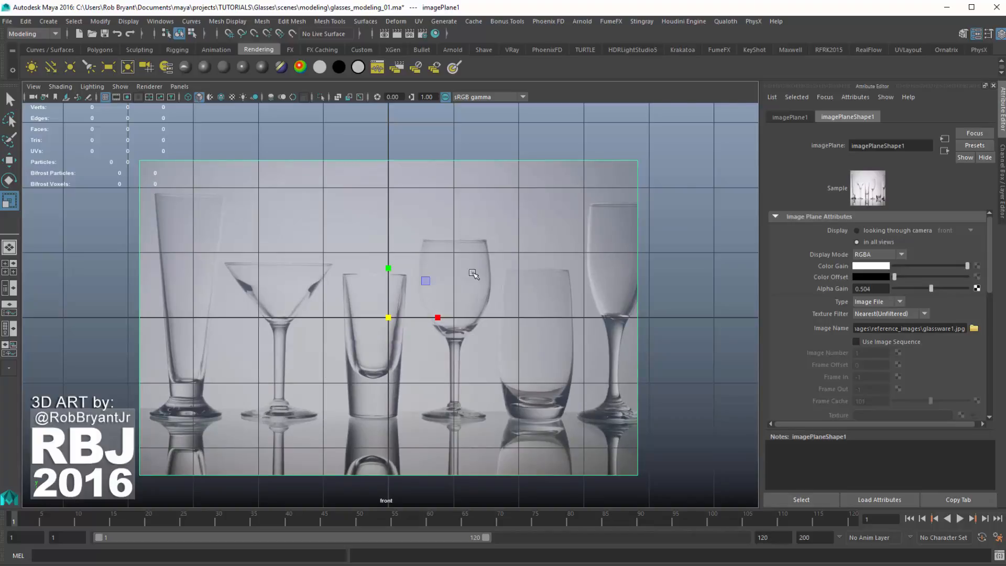
pyautogui.scroll(-4, 451, 270)
pyautogui.moveTo(389, 311); pyautogui.dragTo(451, 310)
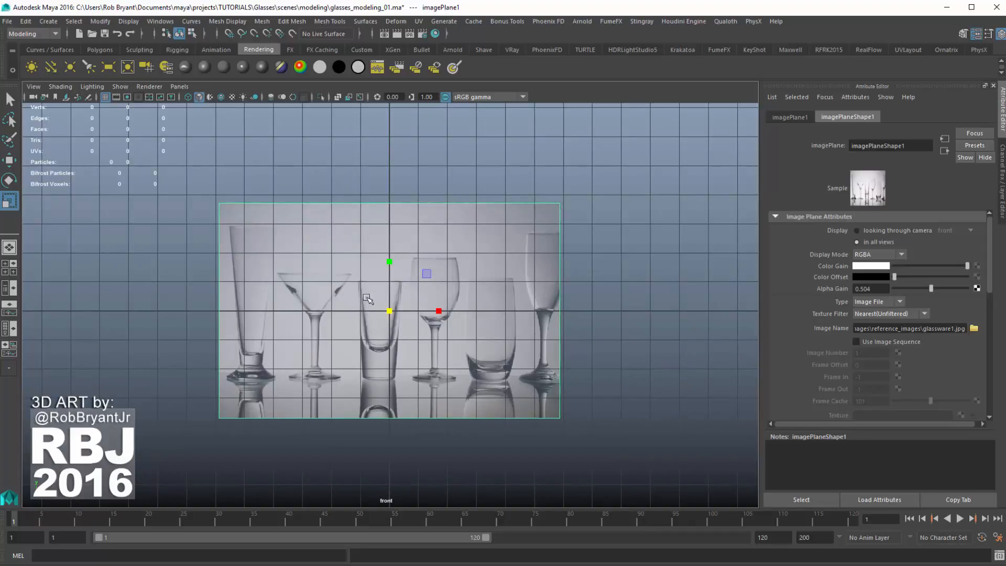
# Move the image plane up and sideways so the martini glass stands on the ground line, centered on the vertical axis.
pyautogui.click(9, 160)
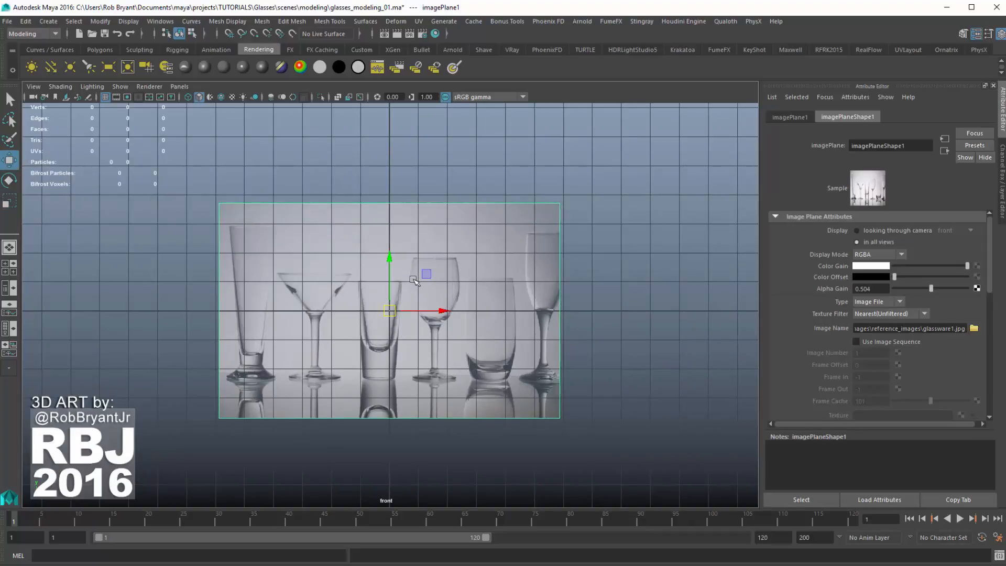
pyautogui.moveTo(392, 260); pyautogui.dragTo(392, 193)
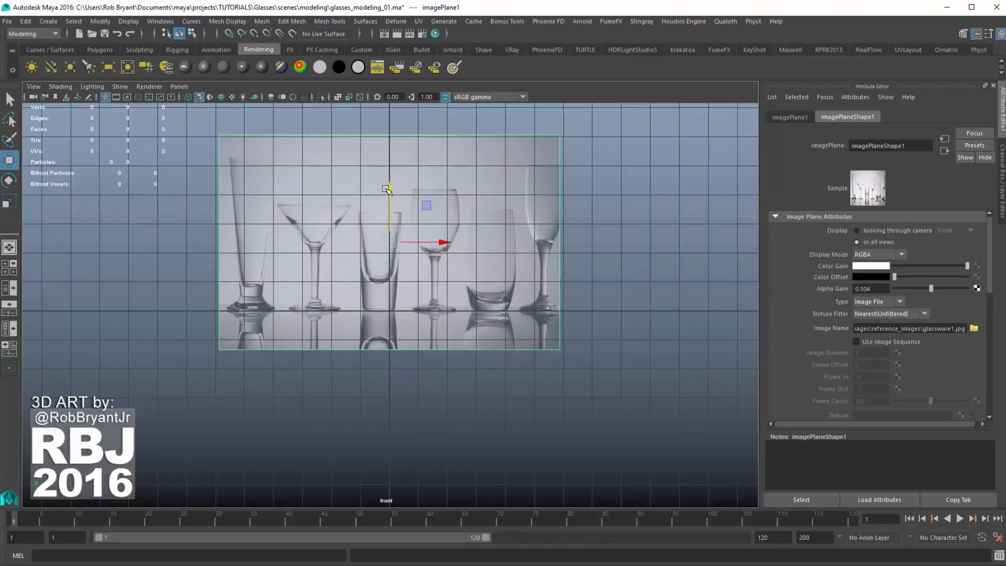
pyautogui.moveTo(448, 247); pyautogui.dragTo(521, 256)
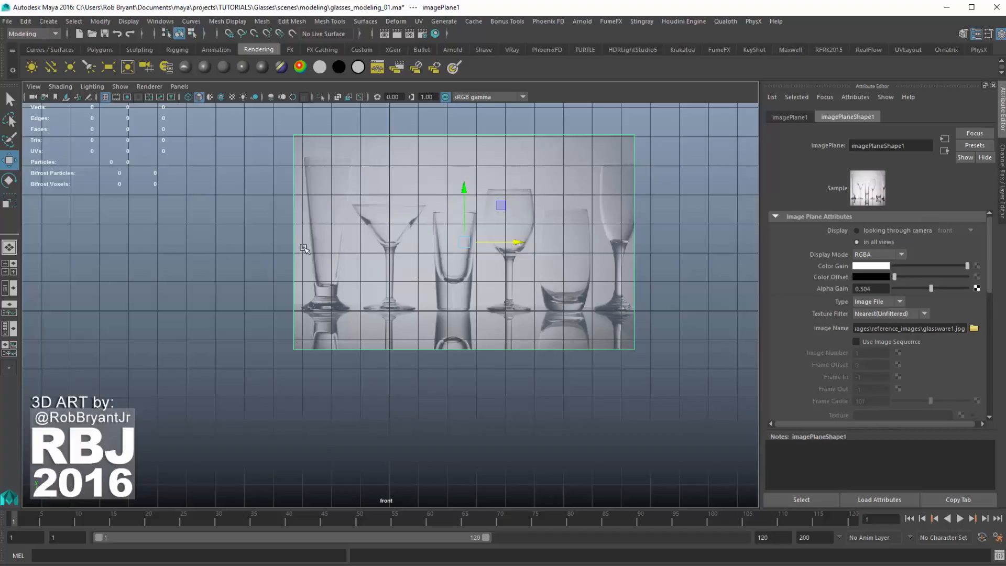
# Enlarge the image plane uniformly again and shift it until the glass bases meet the ground line.
pyautogui.press('r')
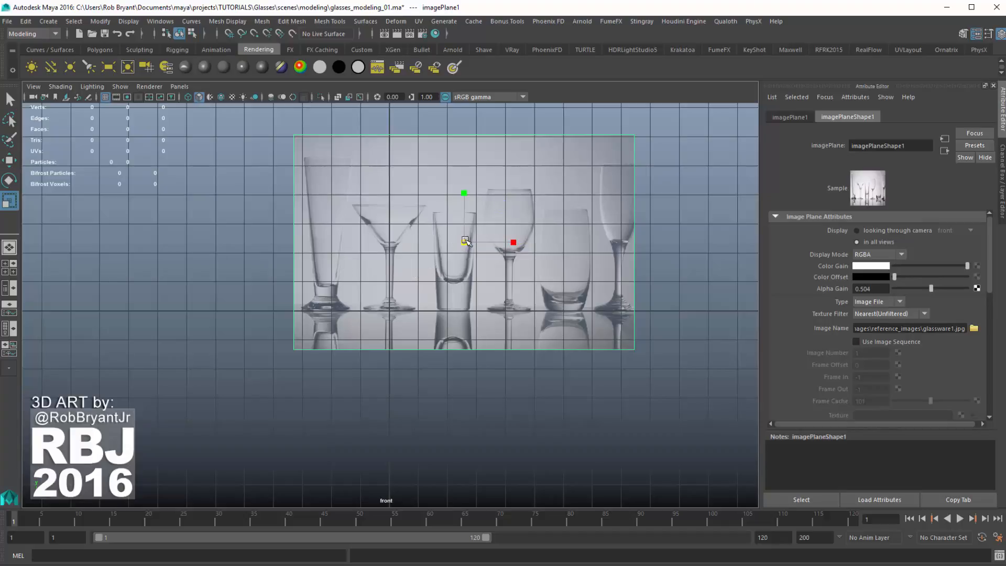
pyautogui.moveTo(464, 242); pyautogui.dragTo(542, 238)
pyautogui.press('w')
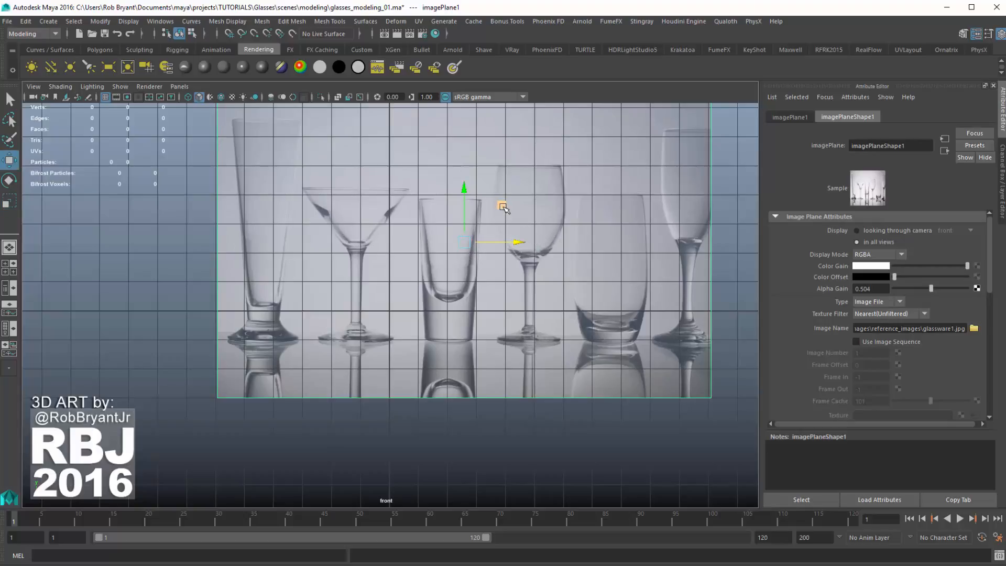
pyautogui.moveTo(502, 207); pyautogui.dragTo(544, 177)
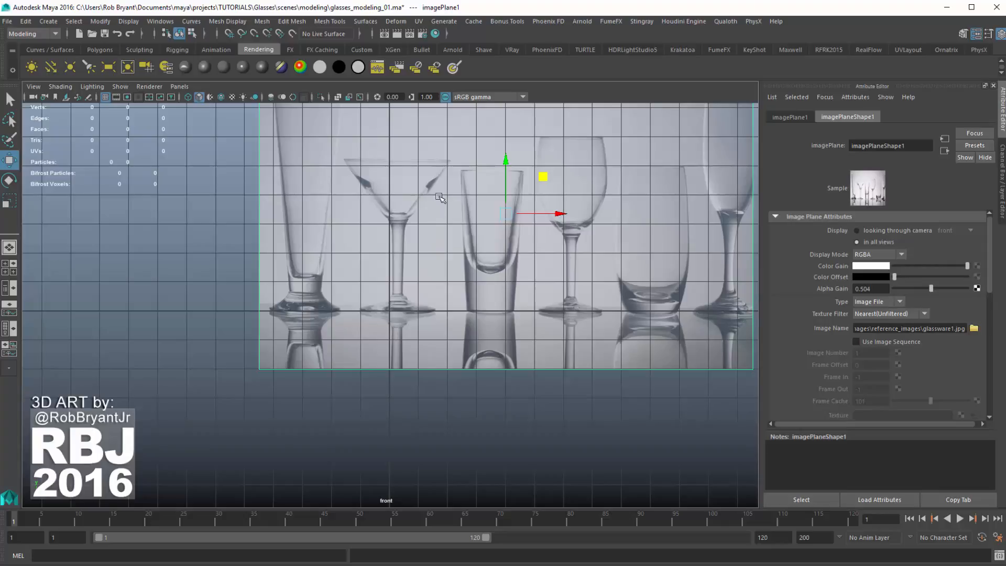
# Scale the image plane up slightly more and realign the martini glass's stem and base with the grid origin.
pyautogui.press('r')
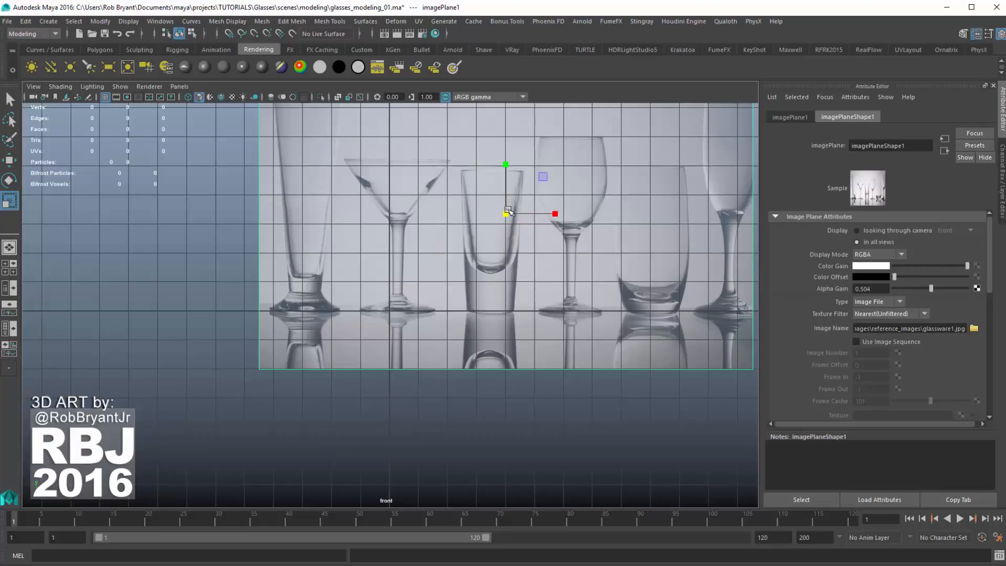
pyautogui.moveTo(508, 213); pyautogui.dragTo(534, 208)
pyautogui.press('w')
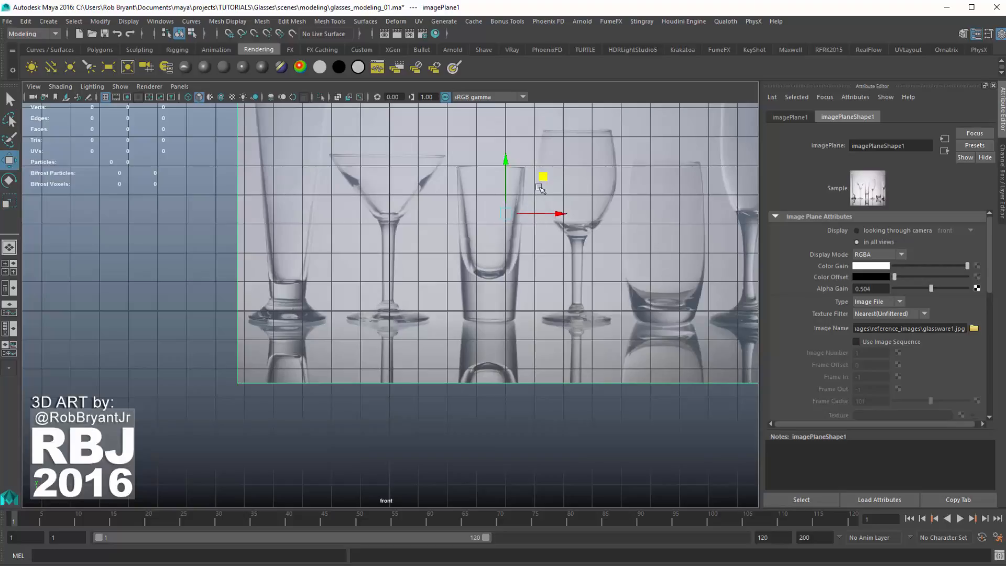
pyautogui.moveTo(546, 173); pyautogui.dragTo(544, 164, button='middle')
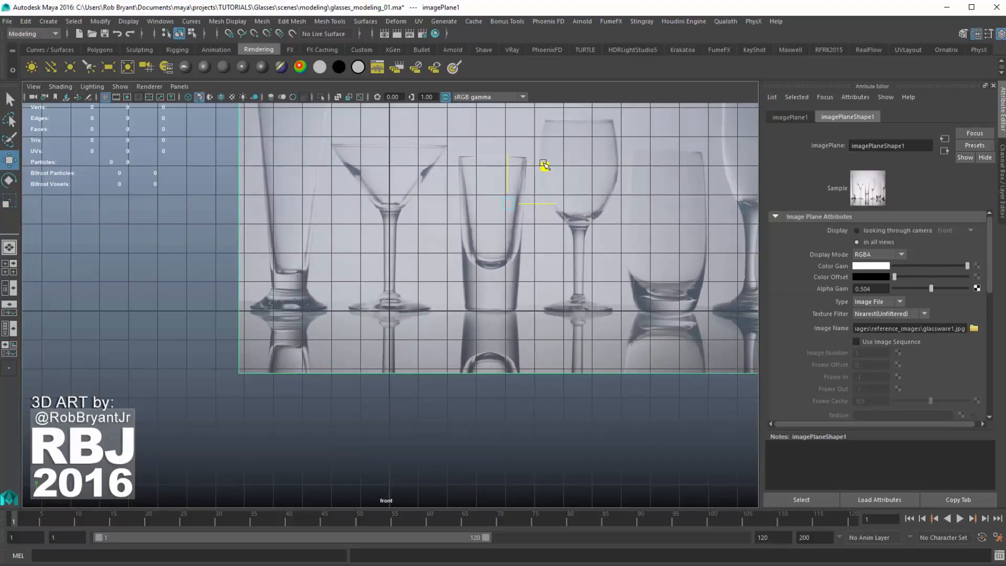
pyautogui.moveTo(544, 165); pyautogui.dragTo(546, 164, button='middle')
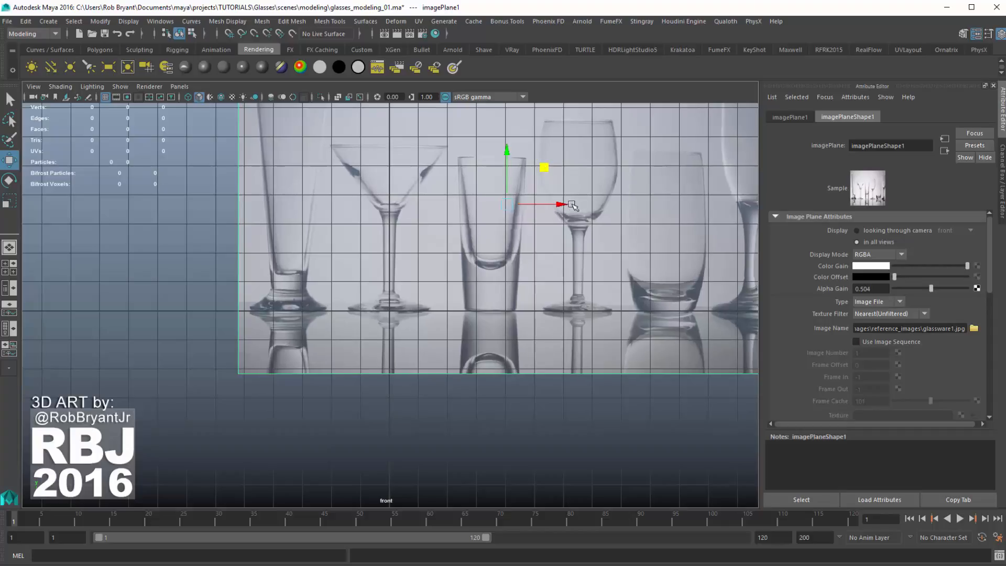
# Nudge the image plane horizontally and vertically to fine-tune the martini glass's stem and base against the origin axes.
pyautogui.scroll(3, 443, 255)
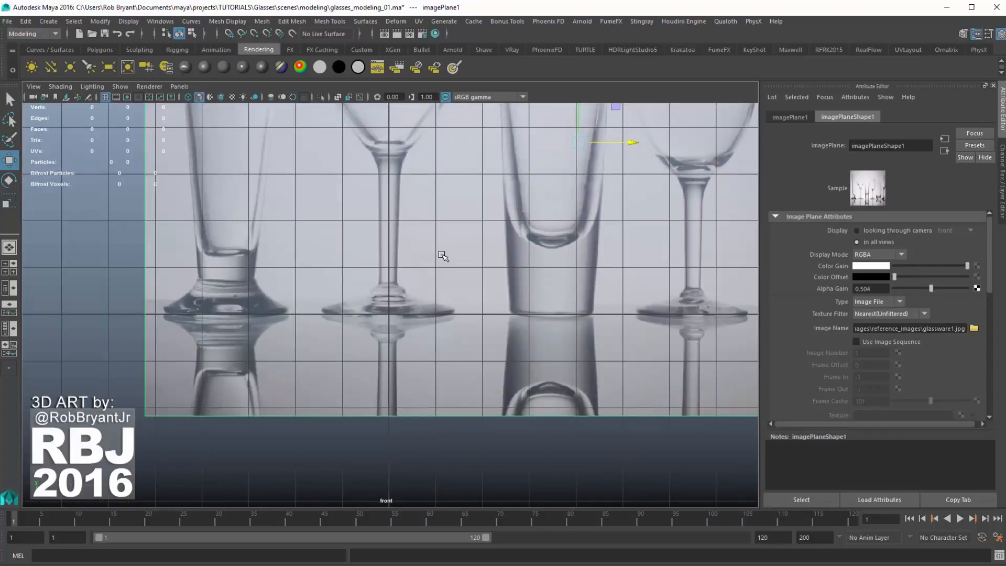
pyautogui.keyDown('alt'); pyautogui.moveTo(443, 254); pyautogui.dragTo(437, 332, button='middle'); pyautogui.keyUp('alt')
pyautogui.scroll(1, 450, 384)
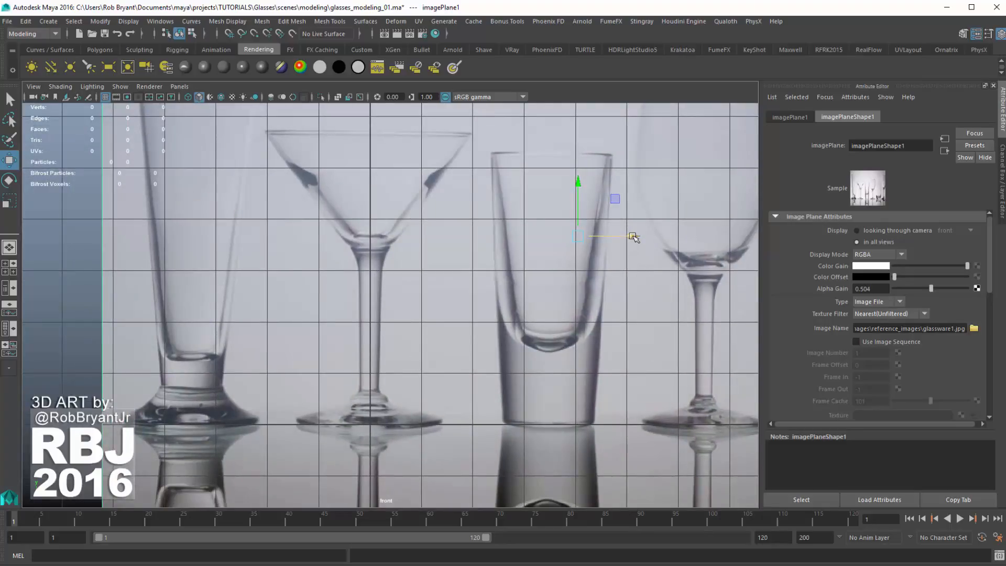
pyautogui.moveTo(633, 236); pyautogui.dragTo(635, 240)
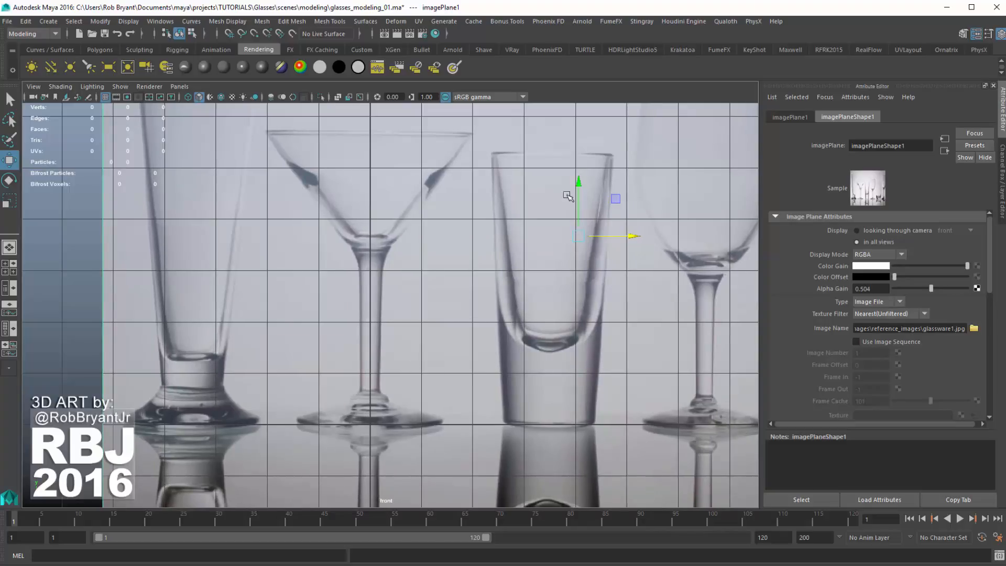
pyautogui.moveTo(579, 182); pyautogui.dragTo(579, 184)
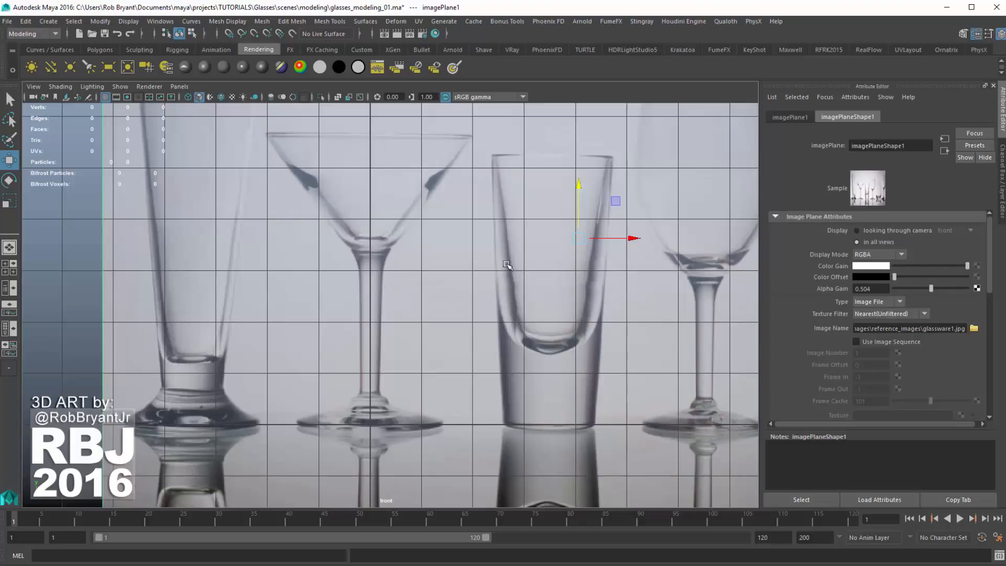
pyautogui.scroll(-3, 460, 250)
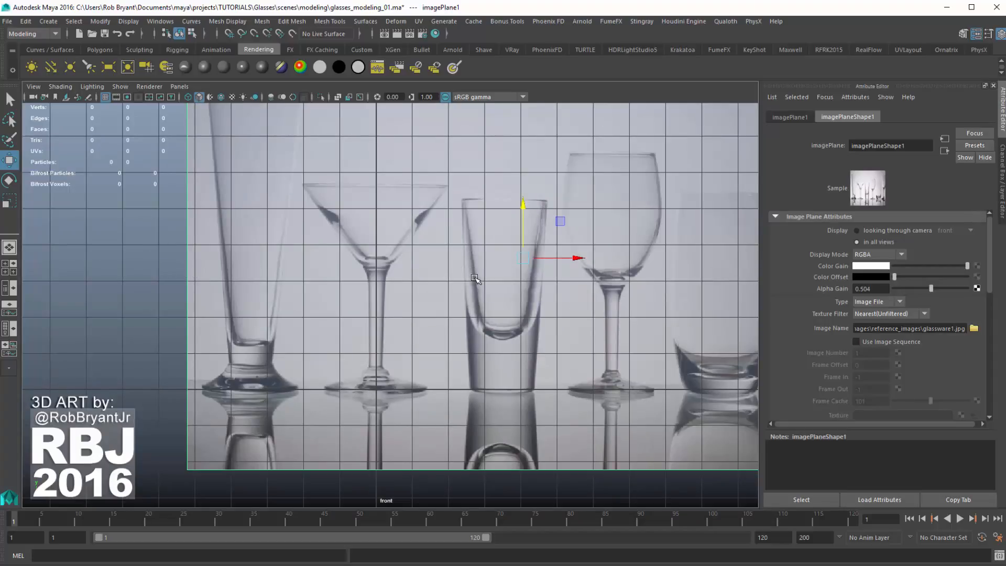
pyautogui.scroll(-2, 475, 272)
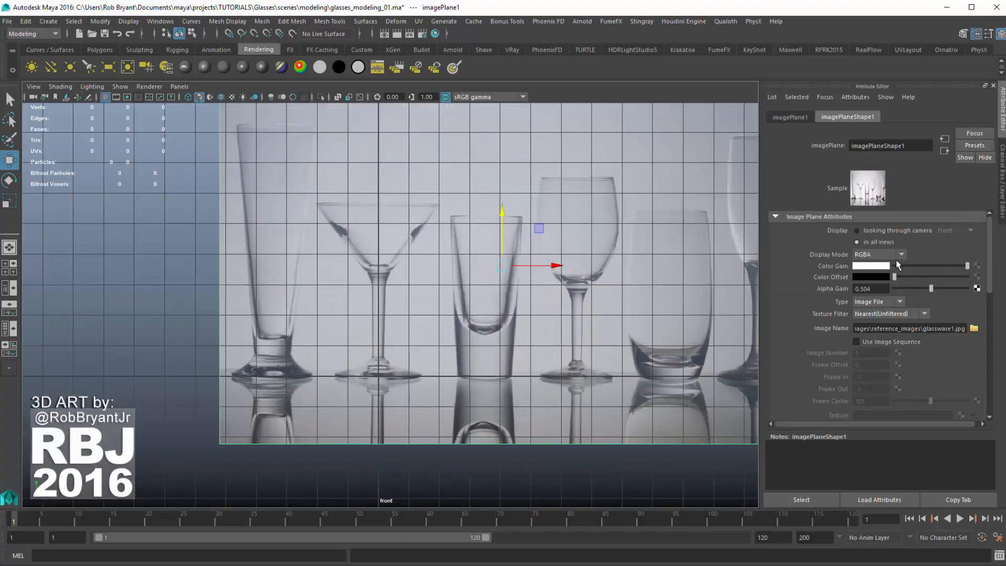
# Show the image plane's channel values and create a new display layer containing the selected image plane.
pyautogui.hotkey('ctrl', 'a')
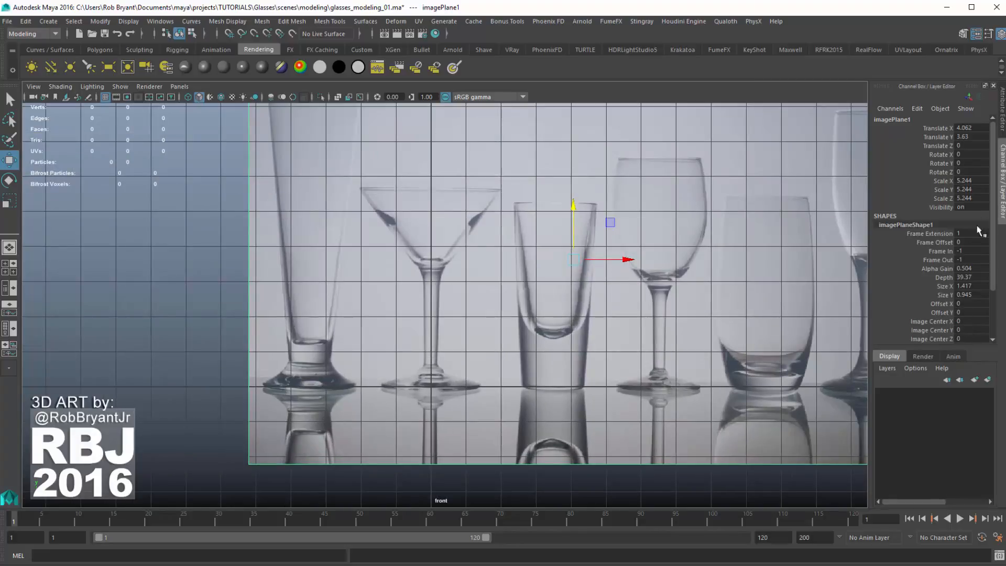
pyautogui.click(1002, 121)
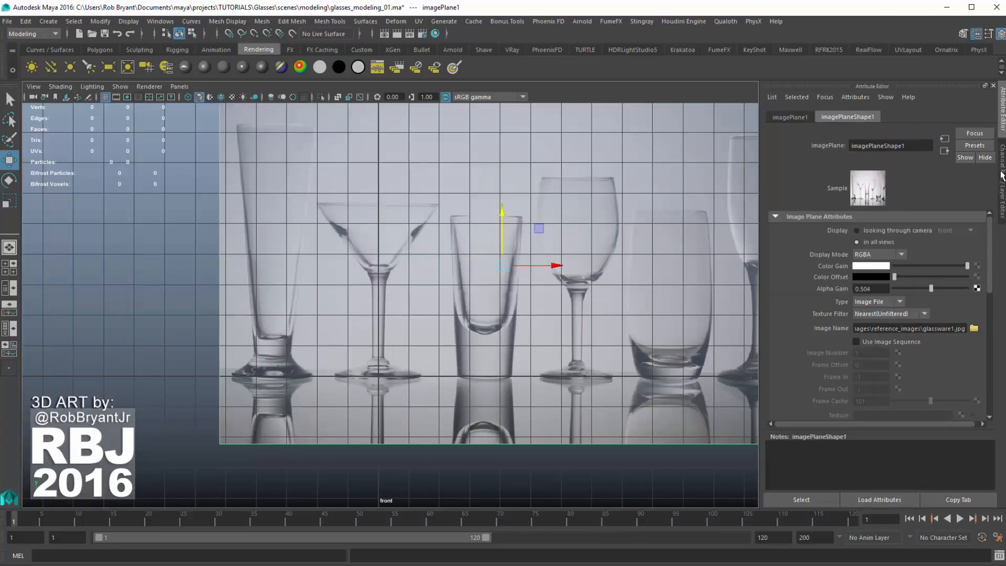
pyautogui.hotkey('ctrl', 'a')
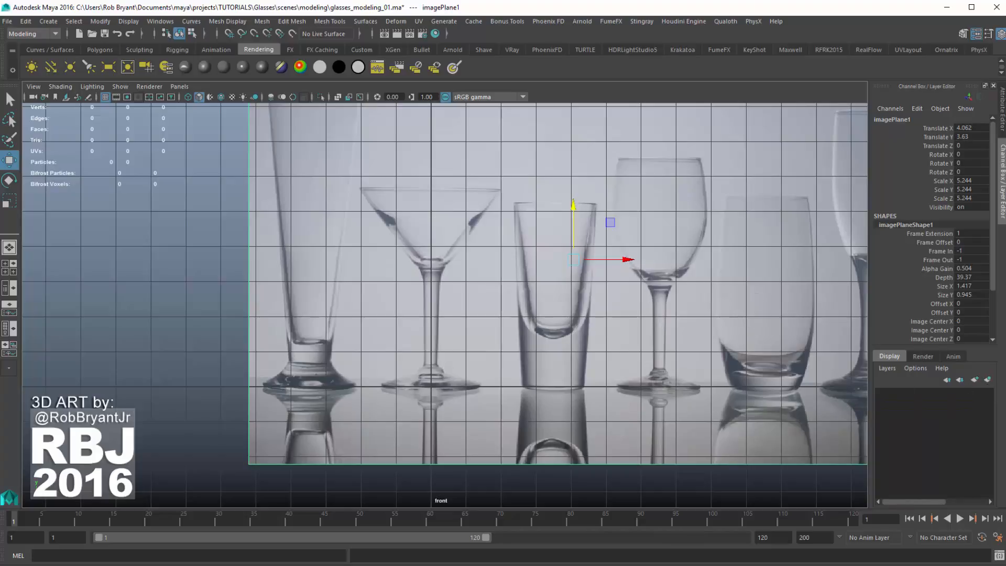
pyautogui.click(989, 381)
# Toggle the new layer's visibility off and on several times to check the image plane, leaving it visible.
pyautogui.click(882, 394)
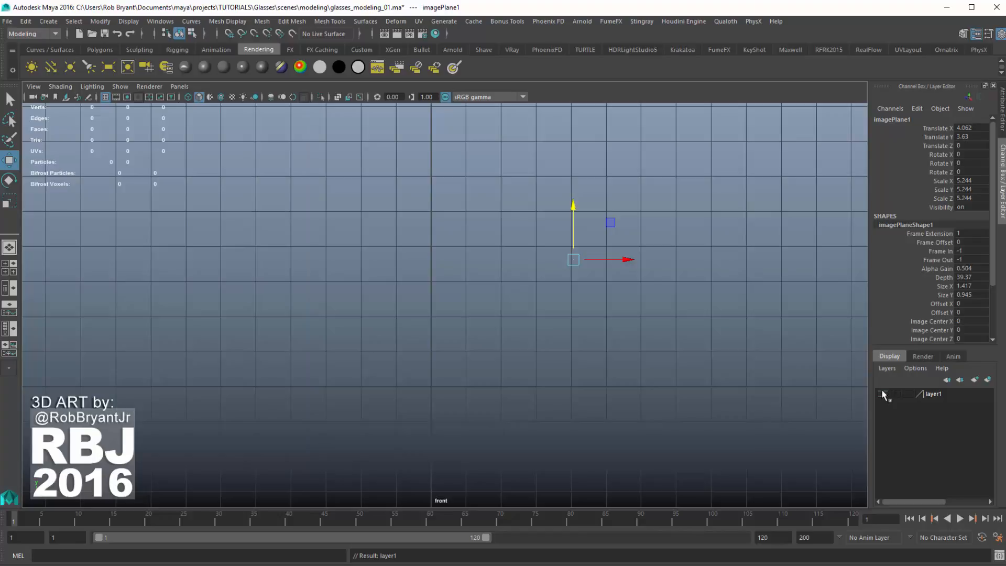
pyautogui.click(883, 394)
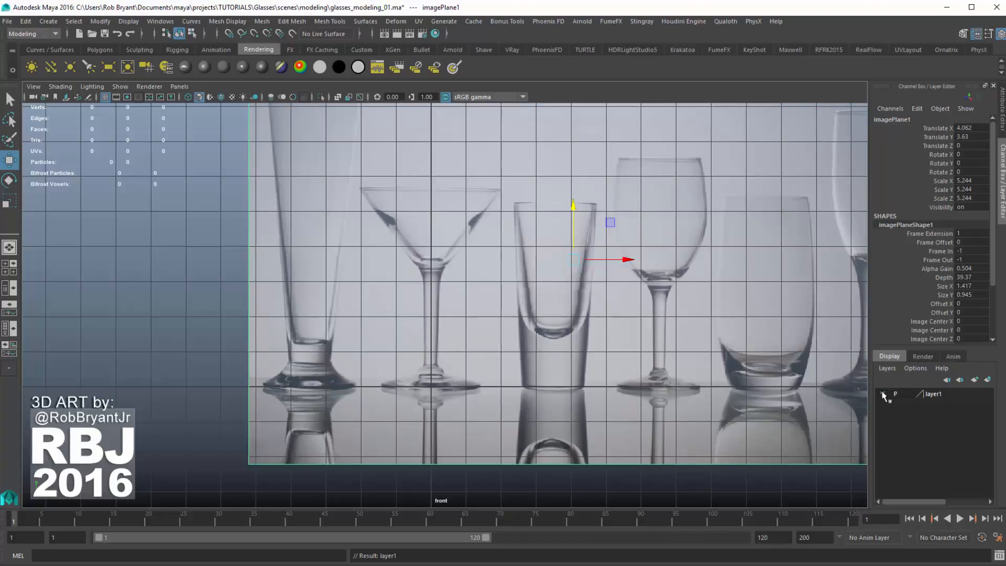
pyautogui.click(883, 394)
pyautogui.click(883, 394)
pyautogui.click(882, 393)
pyautogui.click(883, 393)
pyautogui.click(883, 394)
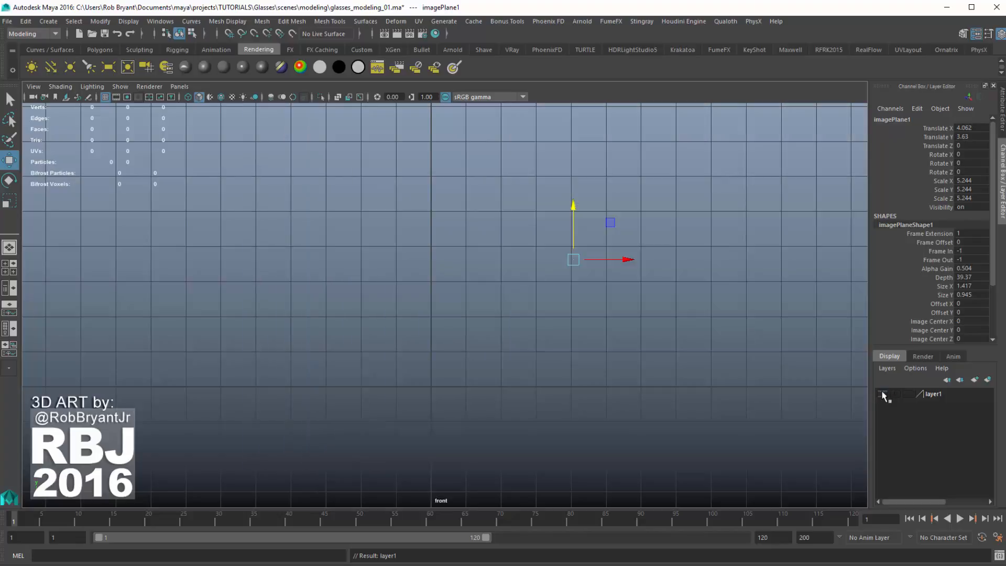
pyautogui.click(883, 393)
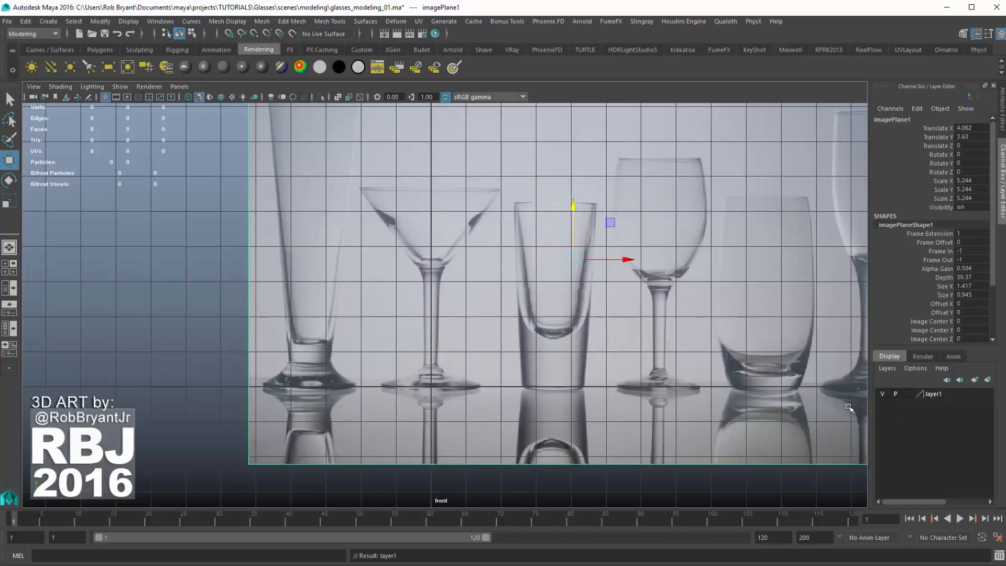
# Rename the new display layer to reference_image_Layer and save the layer settings.
pyautogui.doubleClick(921, 396)
pyautogui.moveTo(615, 227); pyautogui.dragTo(367, 212)
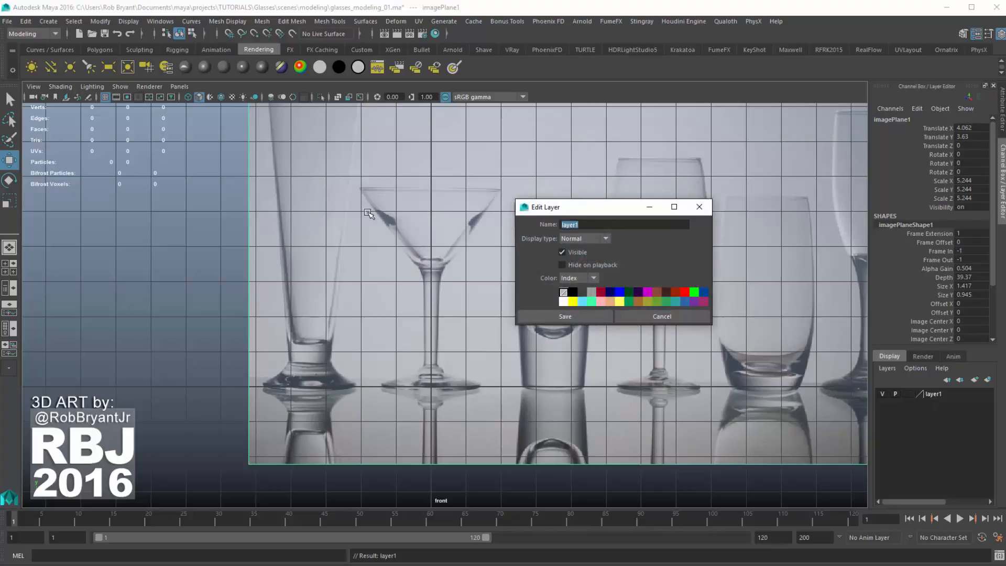
pyautogui.write('reference_image_L')
pyautogui.click(563, 316)
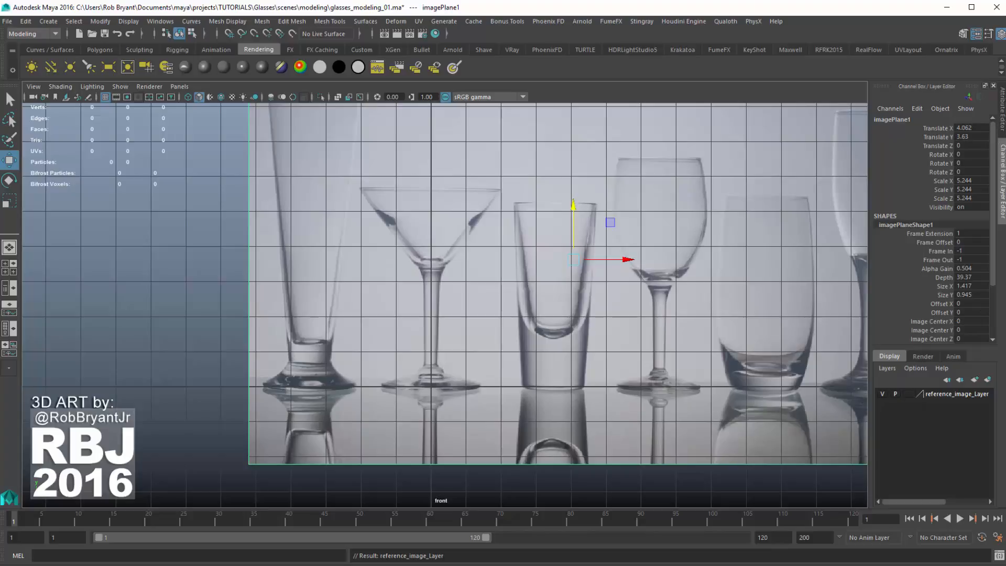
# Cycle the reference image layer's display type through Template to Reference and test whether the image plane can be selected.
pyautogui.click(909, 395)
pyautogui.click(909, 394)
pyautogui.click(909, 394)
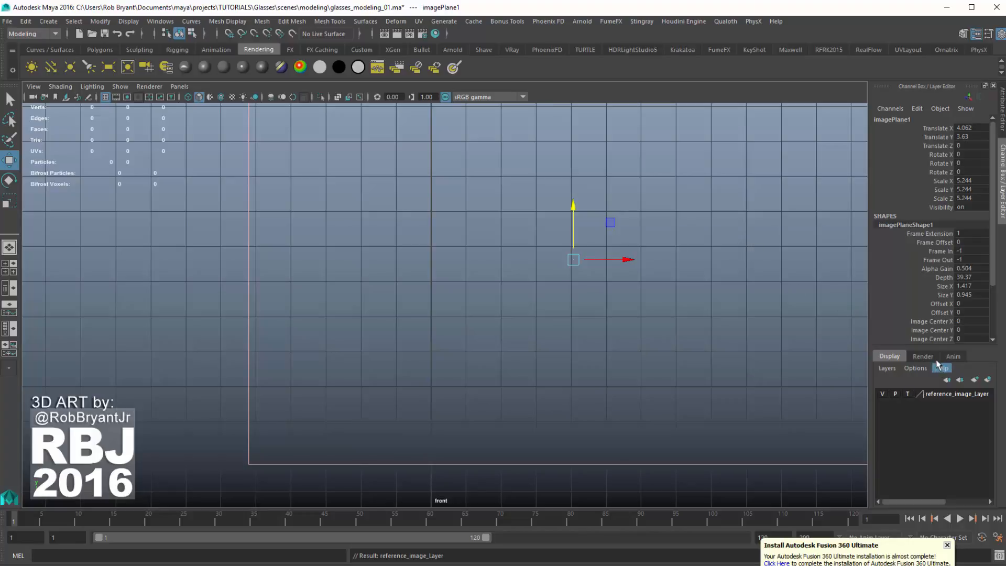
pyautogui.click(909, 394)
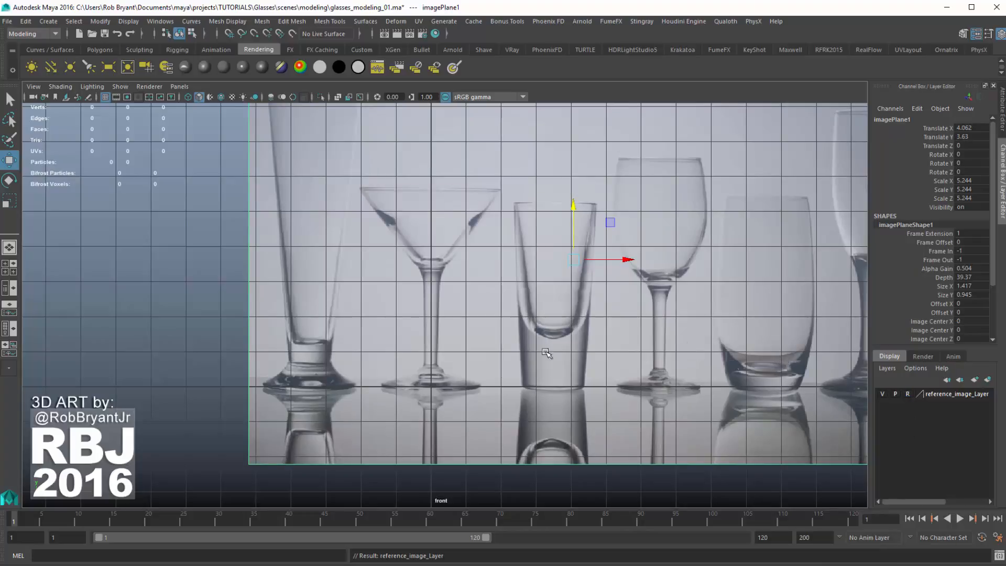
pyautogui.click(195, 266)
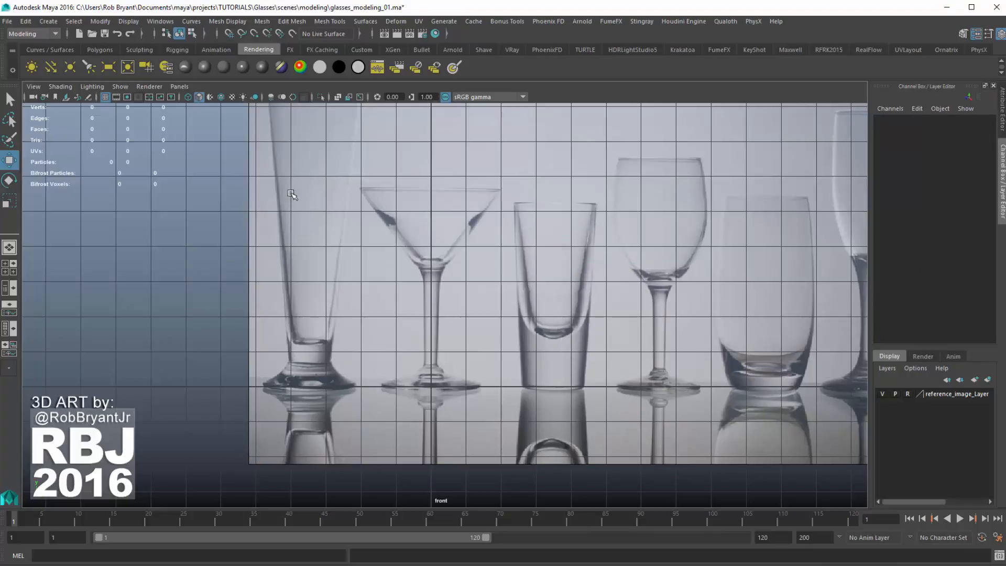
pyautogui.moveTo(235, 229); pyautogui.dragTo(502, 384)
# Return the reference image layer to the Normal display type and select the image plane in the front view.
pyautogui.click(908, 396)
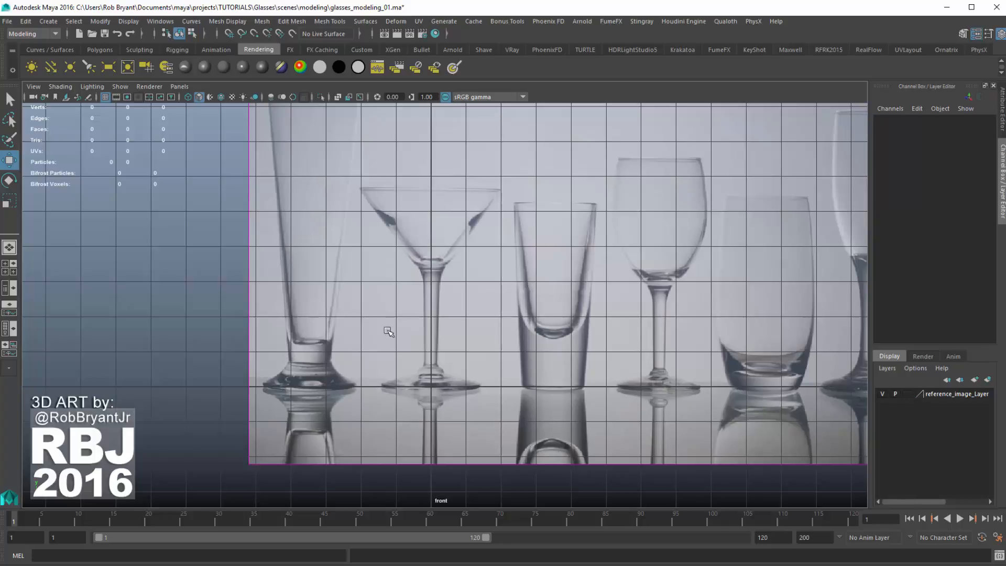
pyautogui.moveTo(177, 259); pyautogui.dragTo(472, 473)
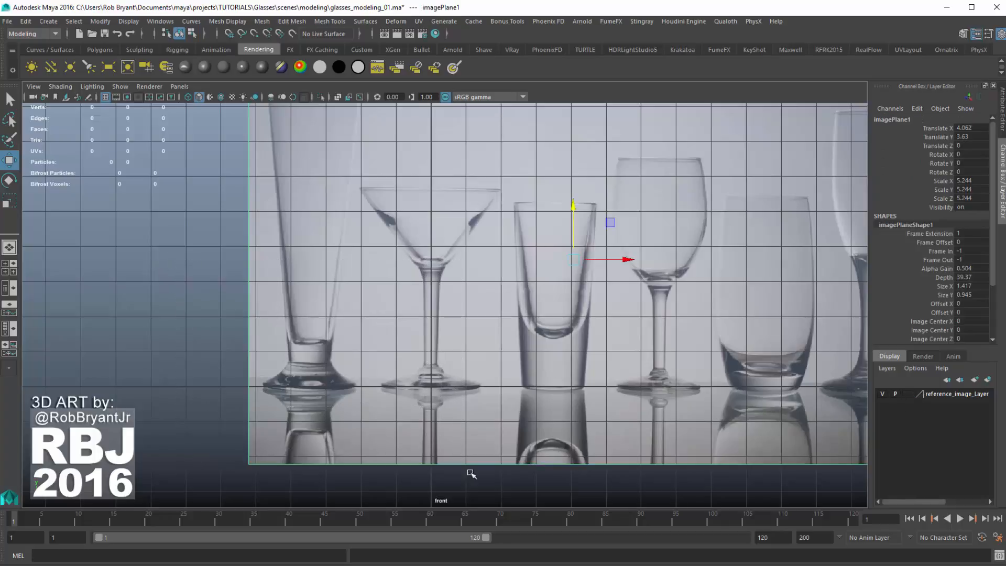
# Undo a test move of the image plane, set the reference image layer's display type to Reference, and check that the plane cannot be selected.
pyautogui.moveTo(609, 224); pyautogui.dragTo(625, 232)
pyautogui.moveTo(533, 257); pyautogui.dragTo(611, 222)
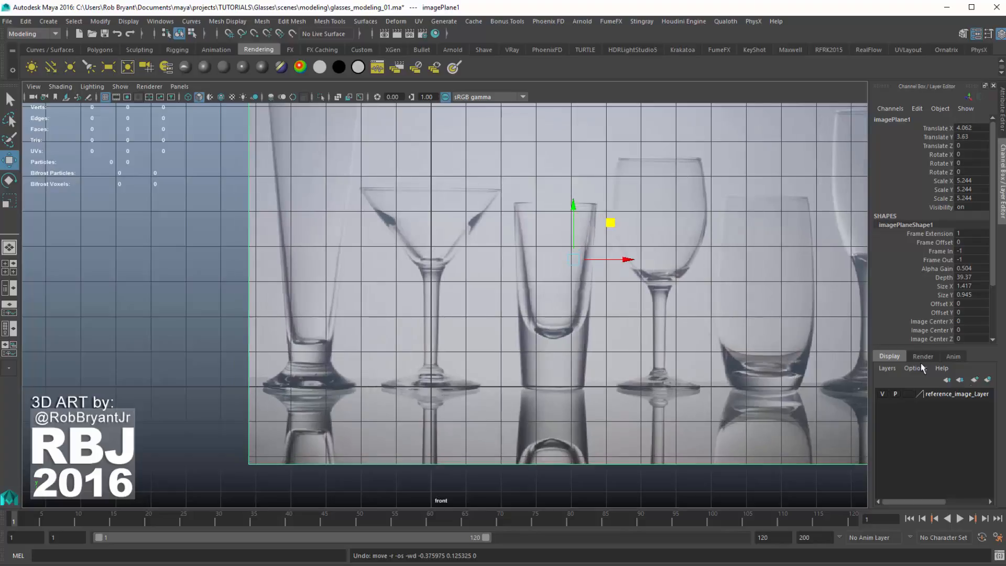
pyautogui.click(909, 395)
pyautogui.click(908, 394)
pyautogui.click(204, 223)
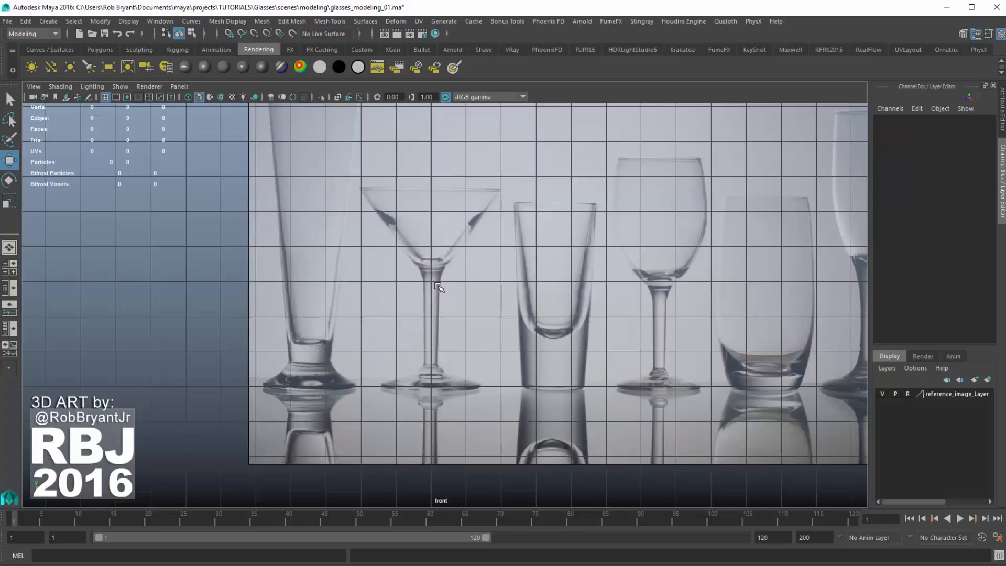
# Begin a CV curve in the front view with its first point where the martini glass's centre axis meets the ground line.
pyautogui.keyDown('alt'); pyautogui.moveTo(390, 277); pyautogui.dragTo(330, 295, button='middle'); pyautogui.keyUp('alt')
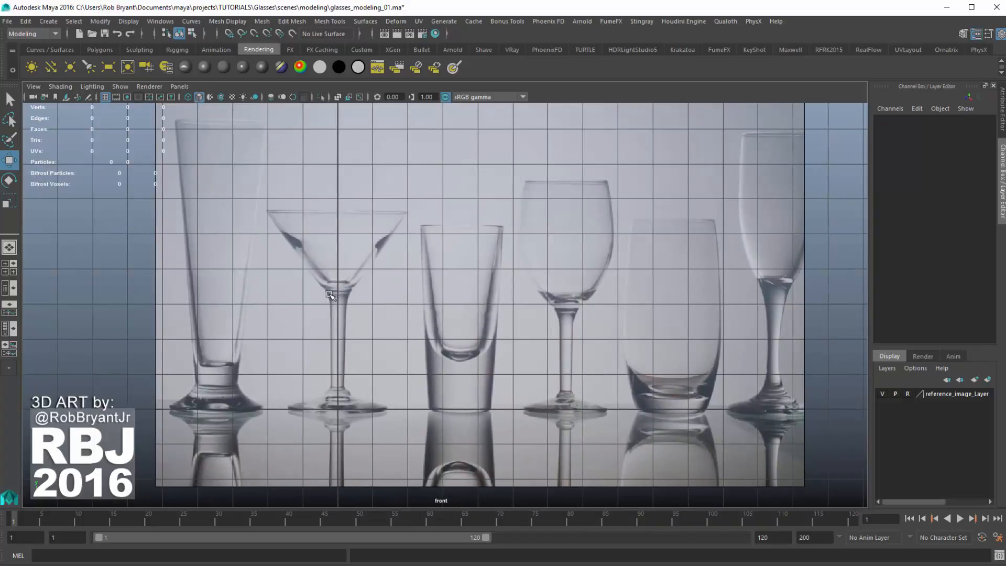
pyautogui.scroll(1, 353, 241)
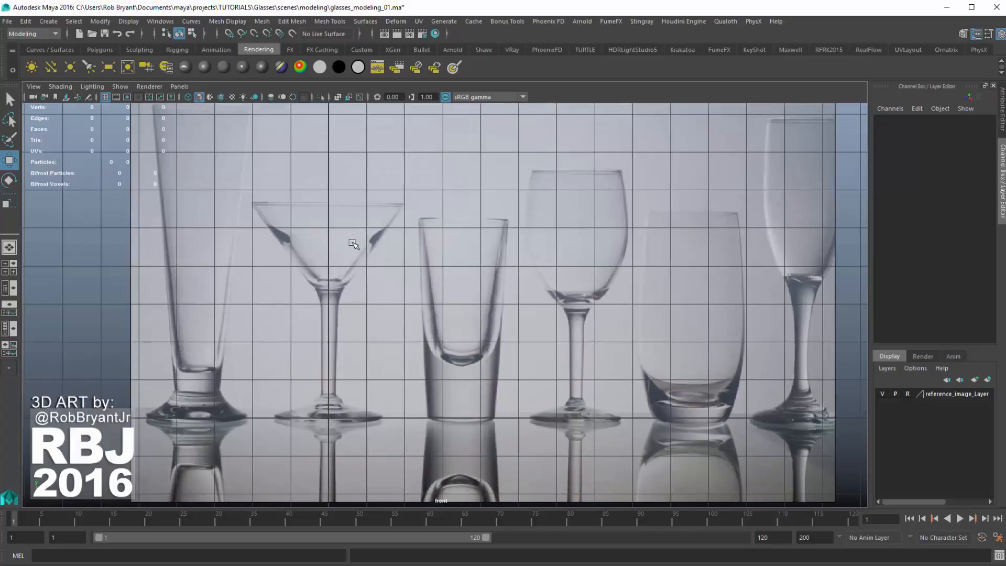
pyautogui.keyDown('alt'); pyautogui.moveTo(353, 241); pyautogui.dragTo(463, 294, button='middle'); pyautogui.keyUp('alt')
pyautogui.scroll(4, 435, 253)
pyautogui.keyDown('alt'); pyautogui.moveTo(448, 204); pyautogui.dragTo(446, 179, button='middle'); pyautogui.keyUp('alt')
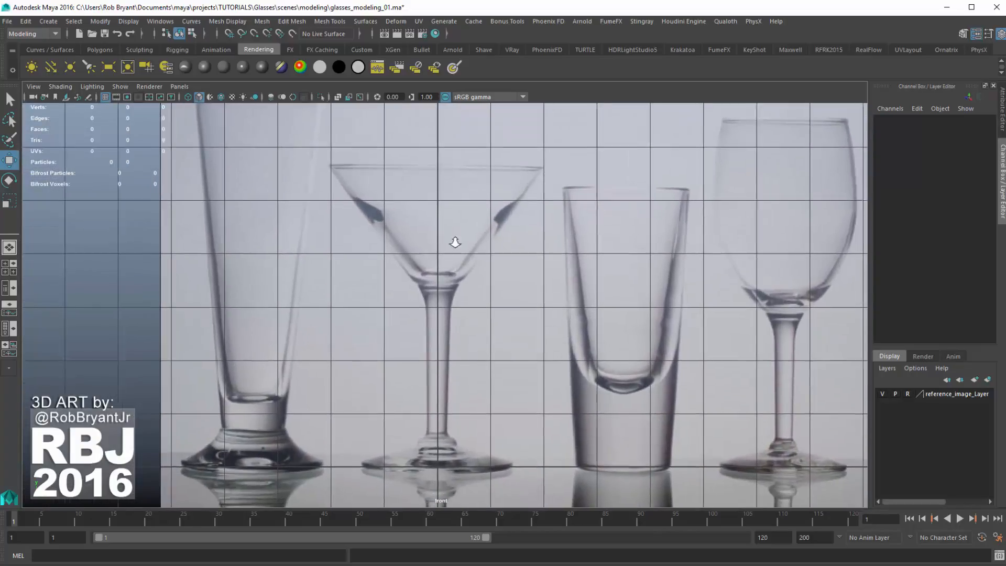
pyautogui.scroll(2, 455, 241)
pyautogui.keyDown('alt'); pyautogui.moveTo(495, 274); pyautogui.dragTo(479, 286, button='middle'); pyautogui.keyUp('alt')
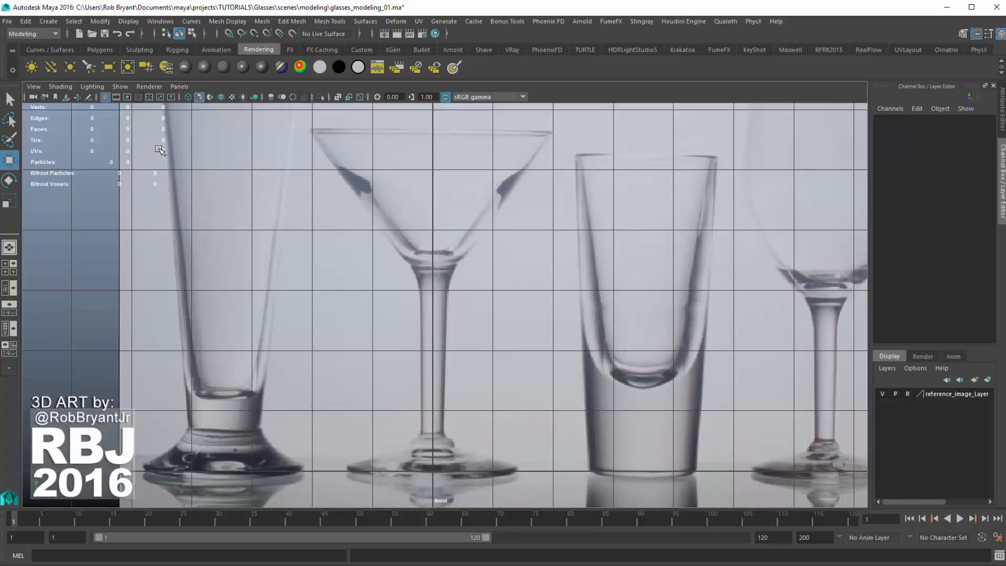
pyautogui.click(52, 22)
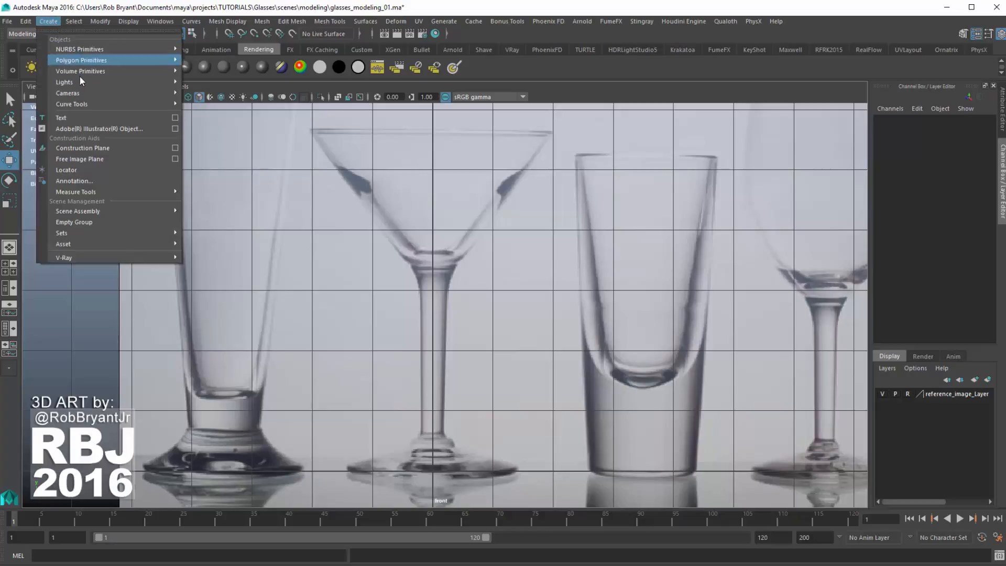
pyautogui.moveTo(88, 107)
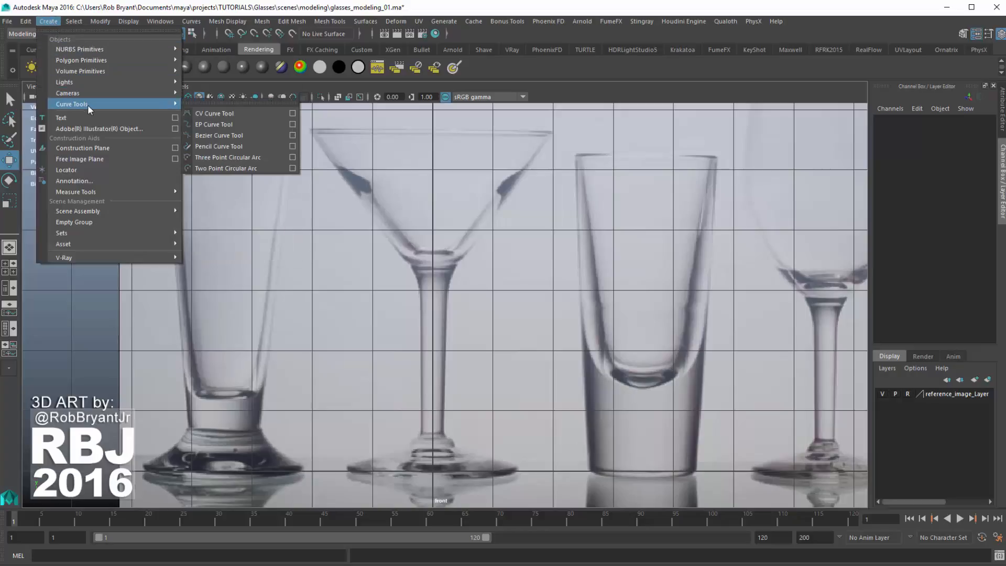
pyautogui.click(208, 115)
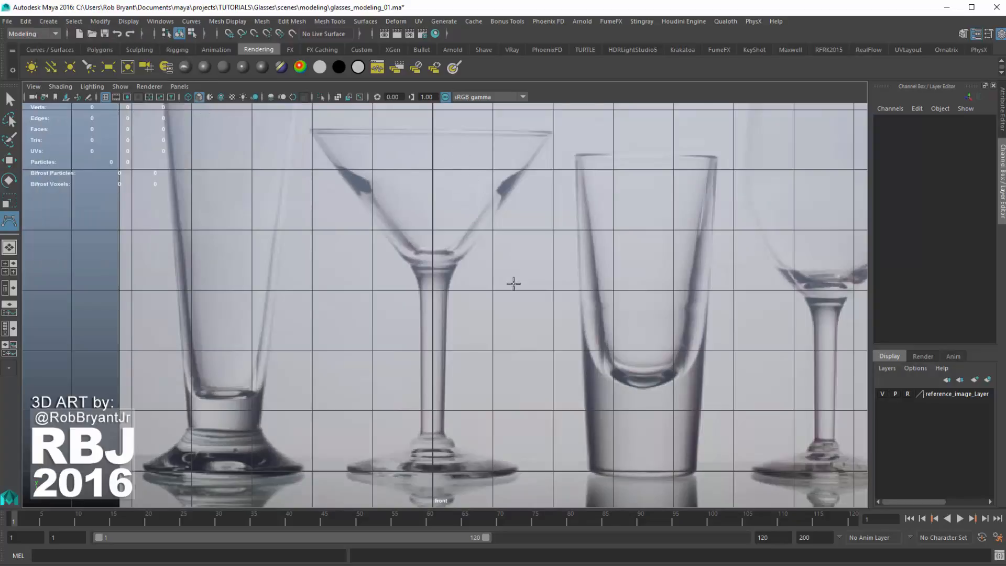
pyautogui.scroll(1, 514, 284)
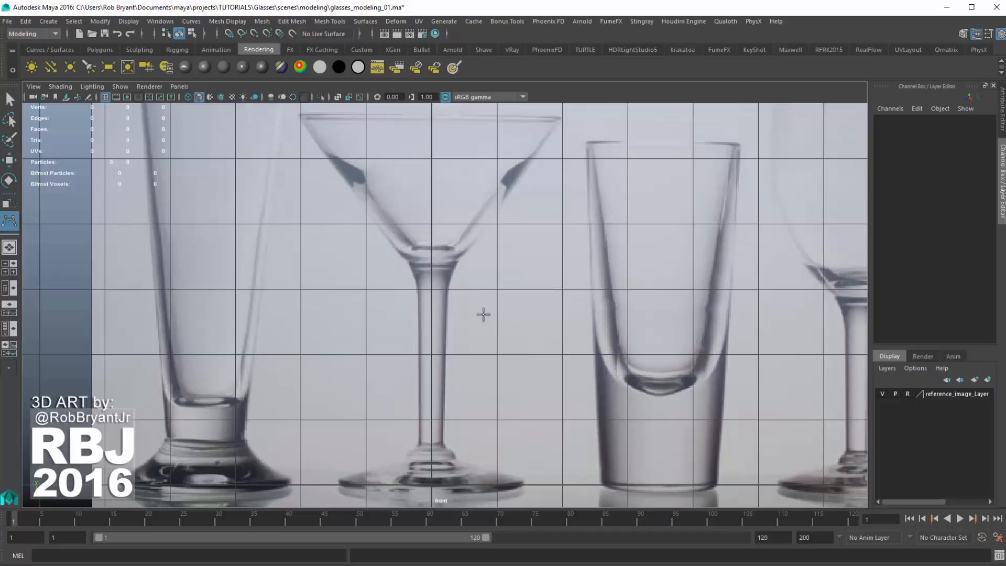
pyautogui.keyDown('alt'); pyautogui.moveTo(475, 365); pyautogui.dragTo(485, 237, button='middle'); pyautogui.keyUp('alt')
pyautogui.keyDown('alt'); pyautogui.moveTo(545, 362); pyautogui.dragTo(666, 390, button='right'); pyautogui.keyUp('alt')
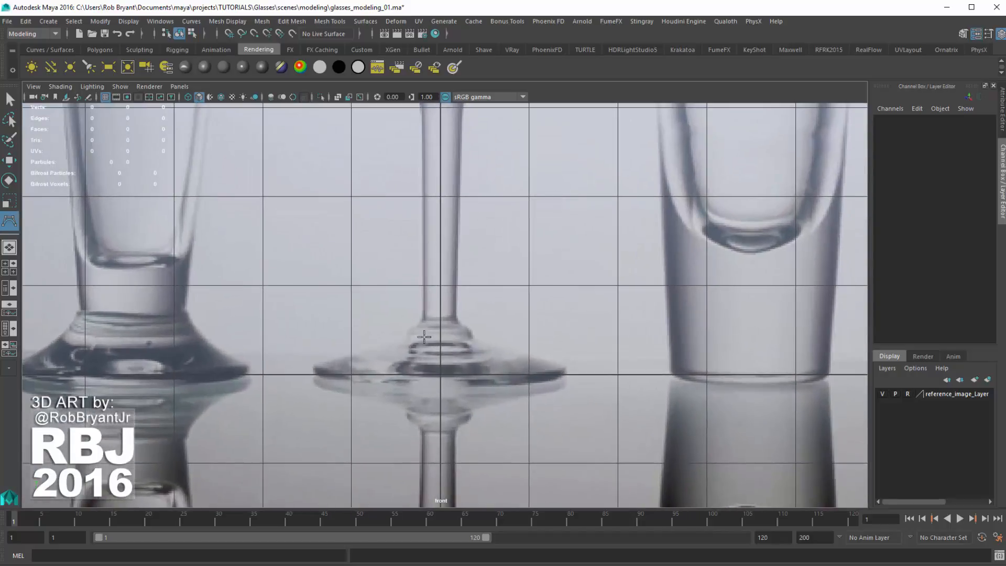
pyautogui.keyDown('alt'); pyautogui.moveTo(425, 338); pyautogui.dragTo(455, 366, button='right'); pyautogui.keyUp('alt')
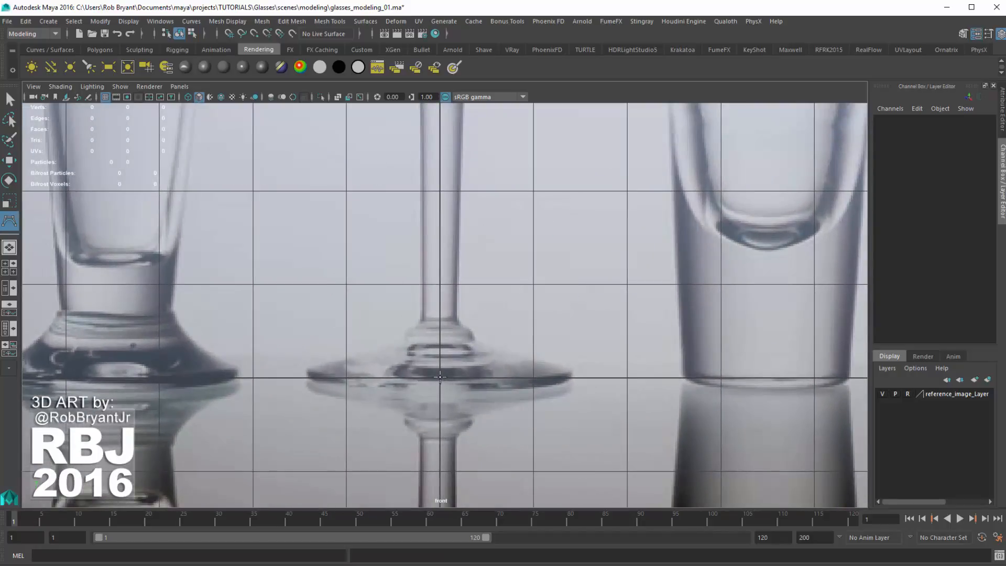
pyautogui.scroll(5, 441, 377)
pyautogui.keyDown('alt'); pyautogui.moveTo(452, 411); pyautogui.dragTo(452, 246, button='middle'); pyautogui.keyUp('alt')
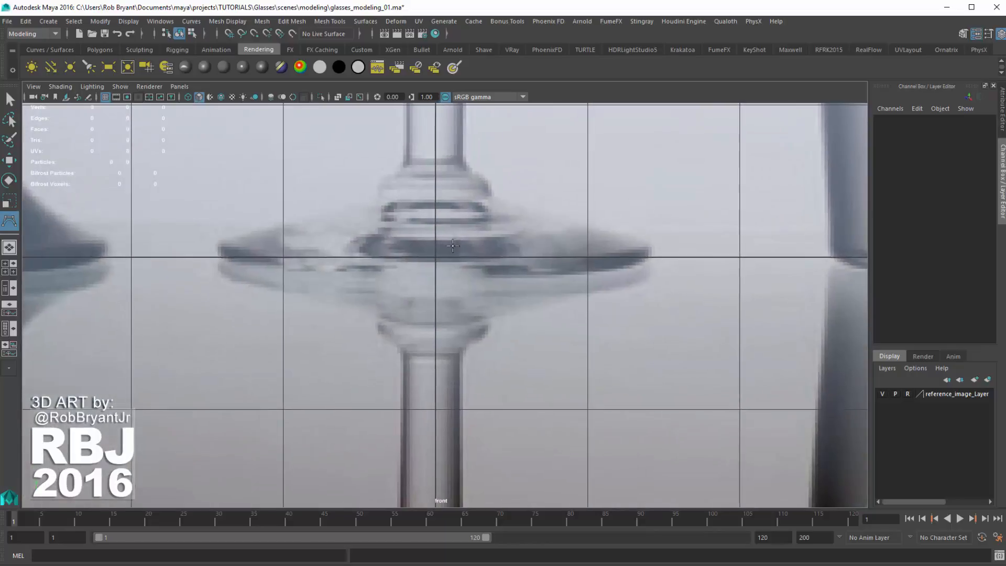
pyautogui.scroll(5, 438, 256)
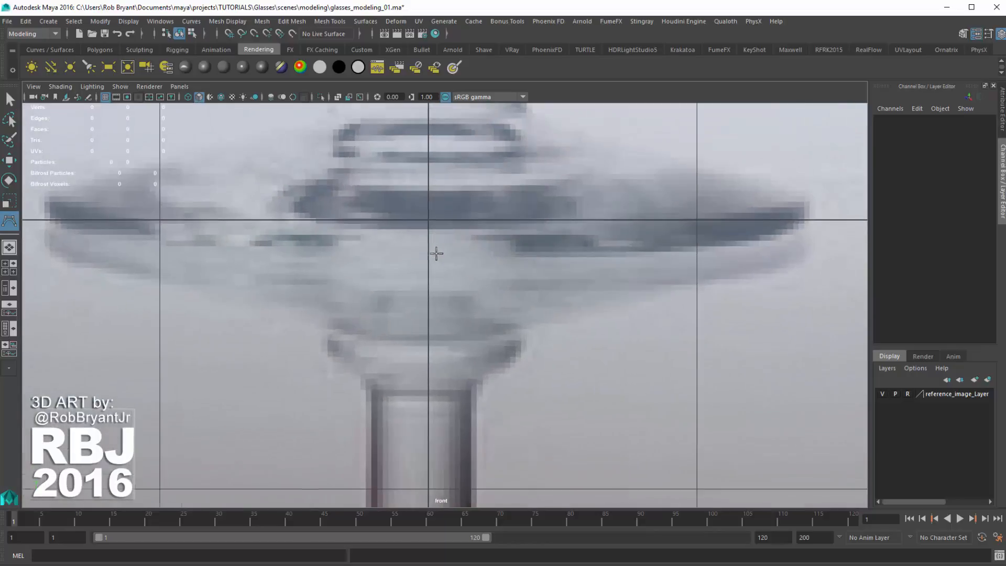
pyautogui.click(429, 219)
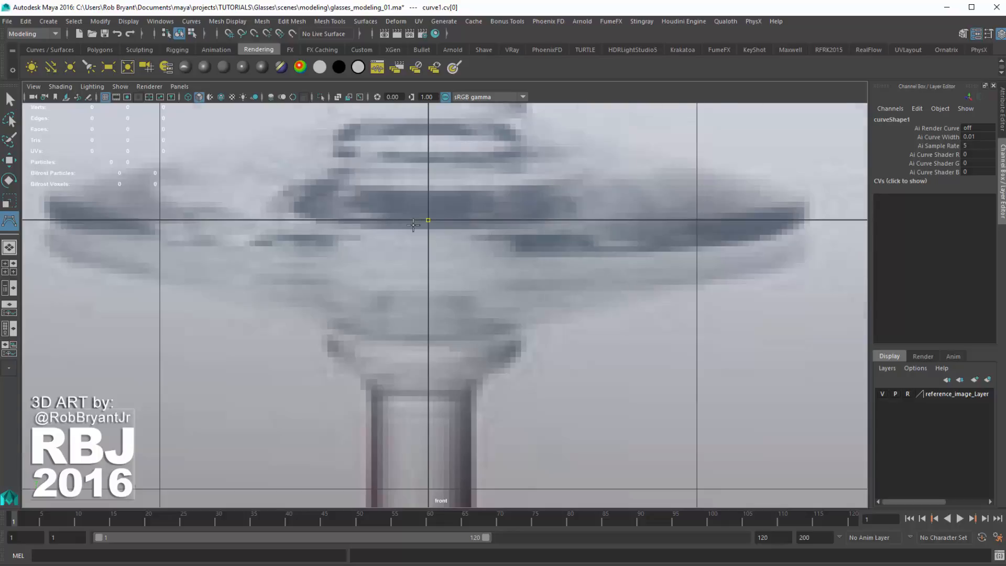
# Add CVs along the underside of the martini glass's foot from the centre to its right edge, clustering them closely around the lower corner.
pyautogui.scroll(-6, 416, 228)
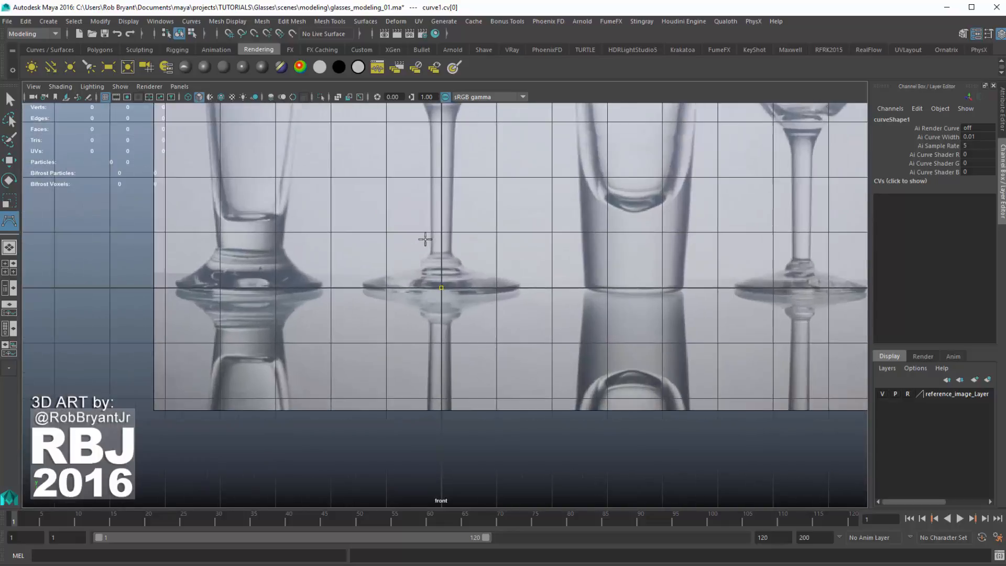
pyautogui.scroll(6, 425, 239)
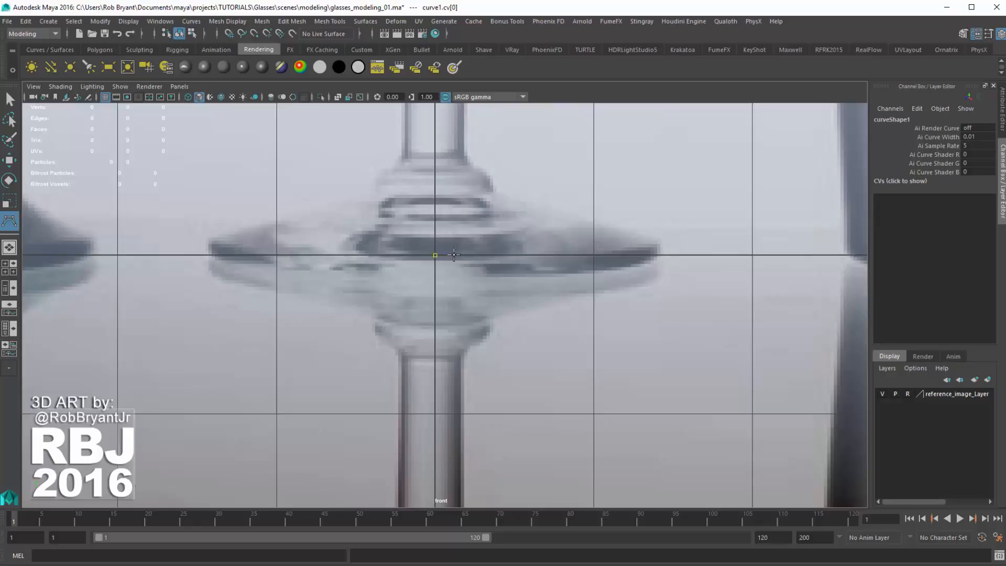
pyautogui.click(460, 256)
pyautogui.click(479, 255)
pyautogui.click(656, 255)
pyautogui.scroll(3, 663, 245)
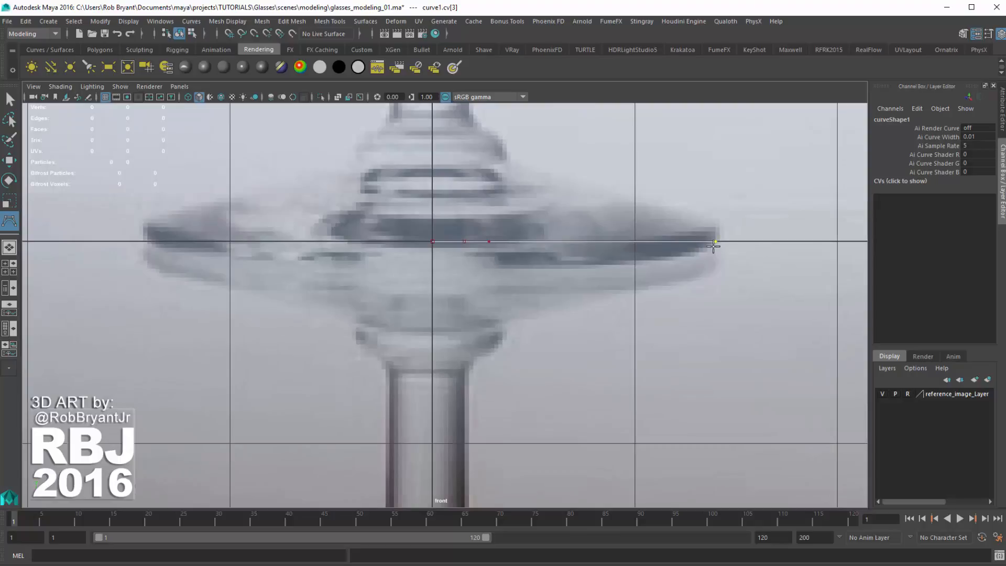
pyautogui.hotkey('ctrl', 'z')
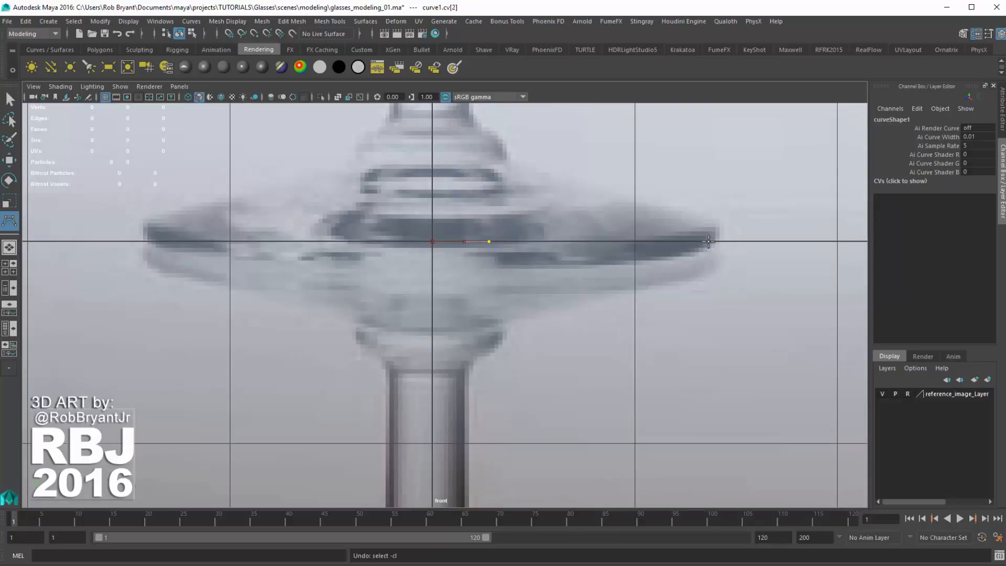
pyautogui.click(710, 242)
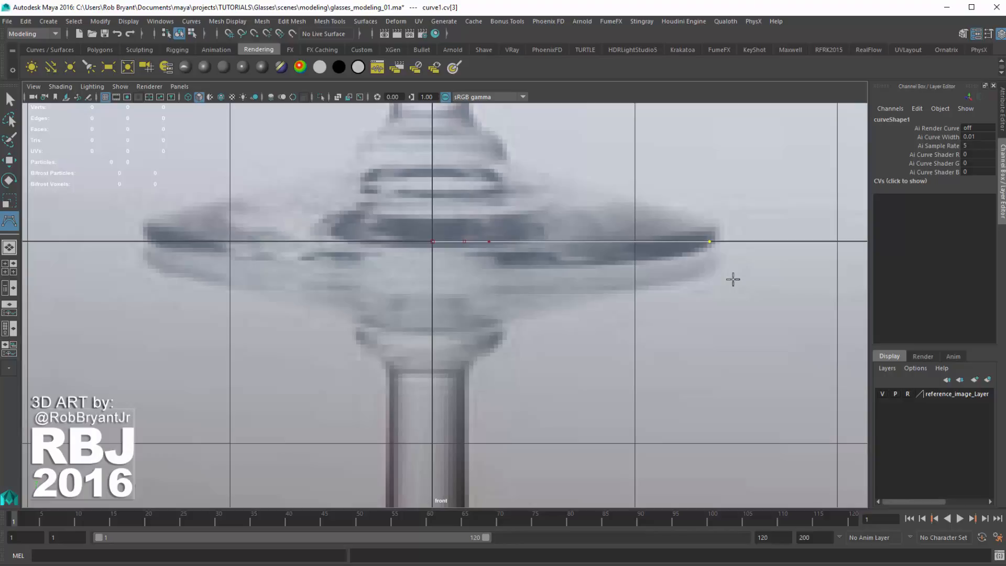
pyautogui.click(718, 241)
pyautogui.click(717, 235)
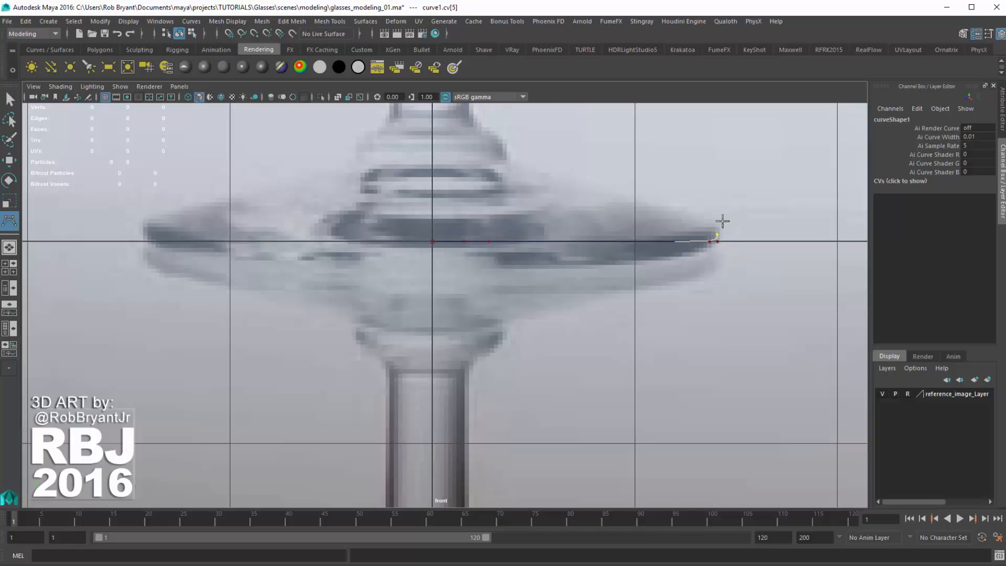
# Continue the curve up the foot's outer edge and place closely spaced CVs that turn inward at the upper corner.
pyautogui.scroll(2, 721, 245)
pyautogui.scroll(2, 780, 231)
pyautogui.keyDown('alt'); pyautogui.moveTo(780, 231); pyautogui.dragTo(355, 254, button='middle'); pyautogui.keyUp('alt')
pyautogui.scroll(3, 434, 232)
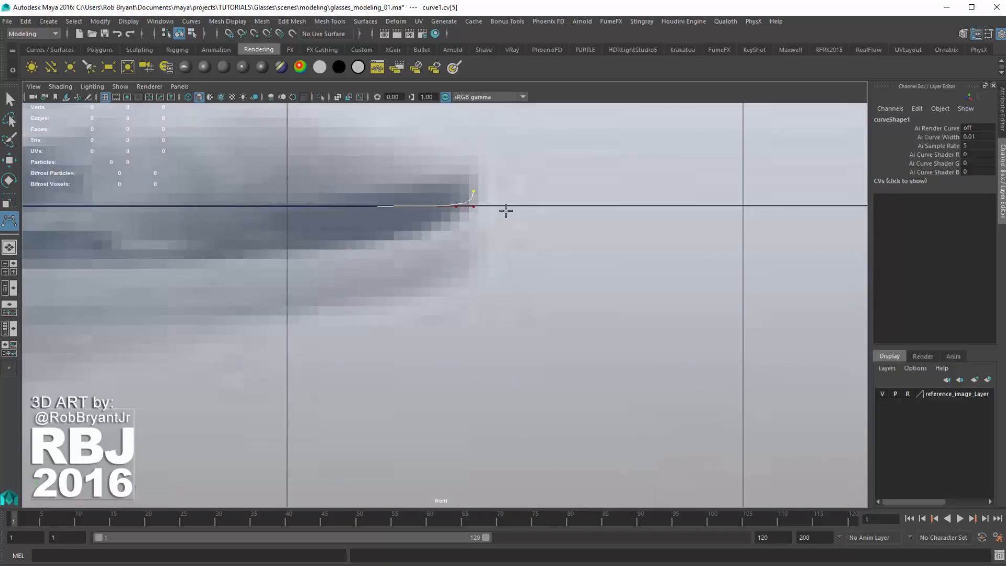
pyautogui.scroll(-10, 504, 210)
pyautogui.scroll(5, 501, 210)
pyautogui.scroll(4, 499, 209)
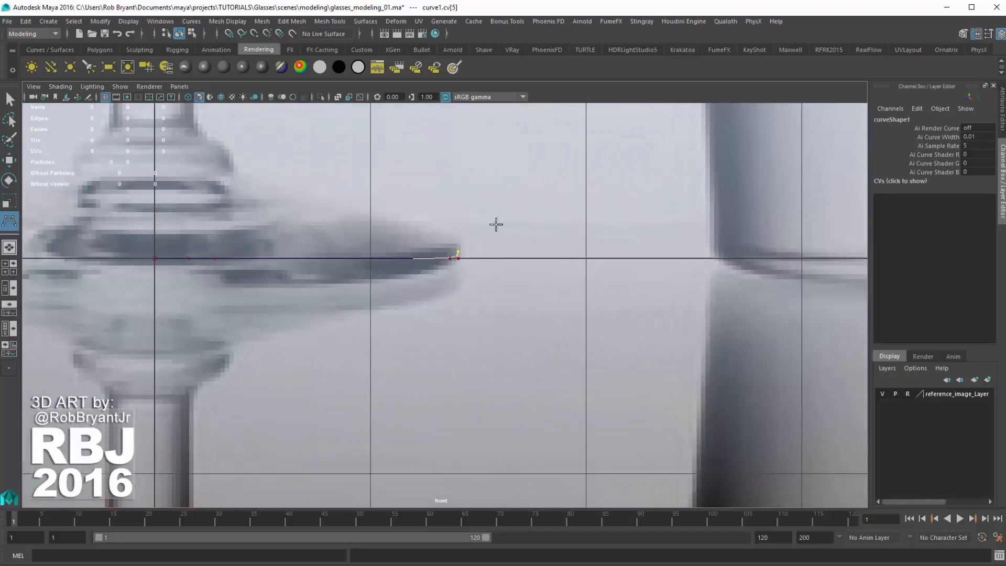
pyautogui.click(459, 241)
pyautogui.scroll(1, 456, 246)
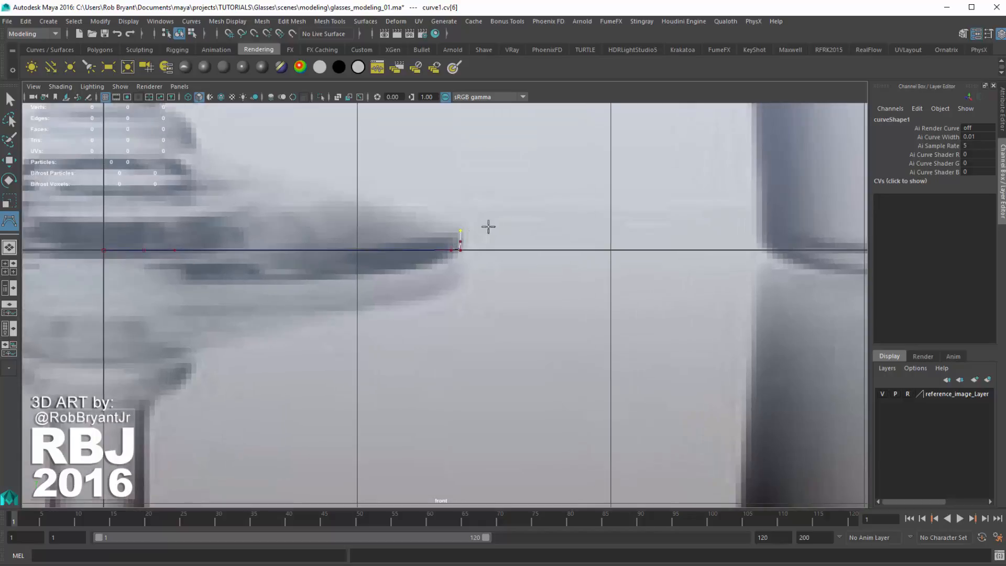
pyautogui.click(461, 226)
pyautogui.click(455, 224)
pyautogui.scroll(3, 427, 226)
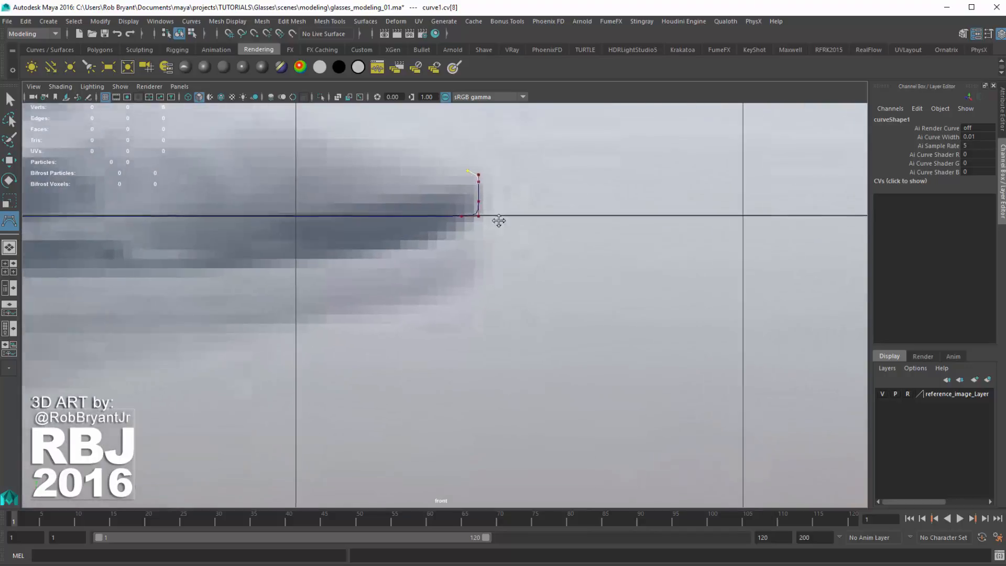
# Add two CVs up the sloping top surface of the foot, ending near the collar at the stem's base.
pyautogui.scroll(-10, 480, 231)
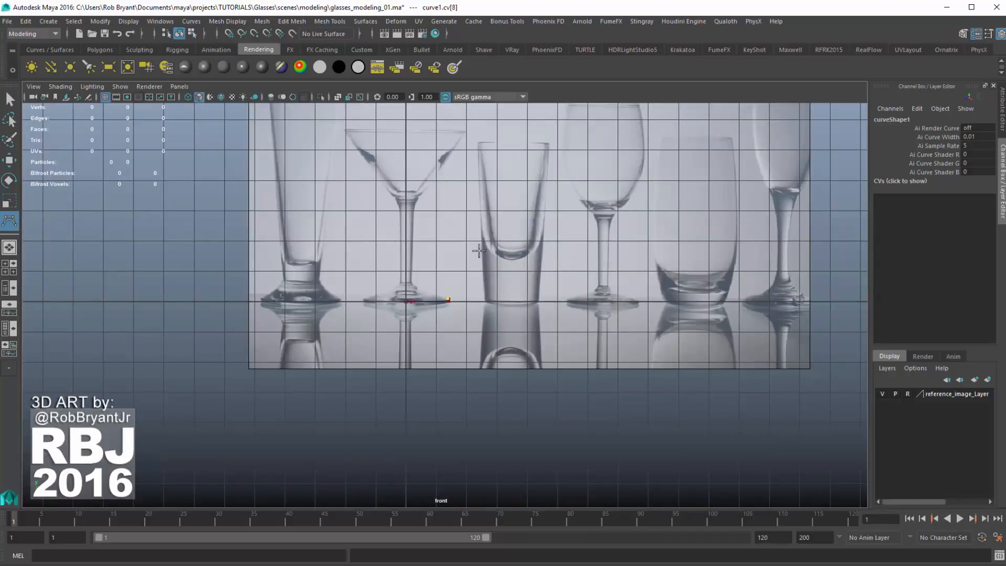
pyautogui.scroll(5, 472, 247)
pyautogui.scroll(3, 474, 249)
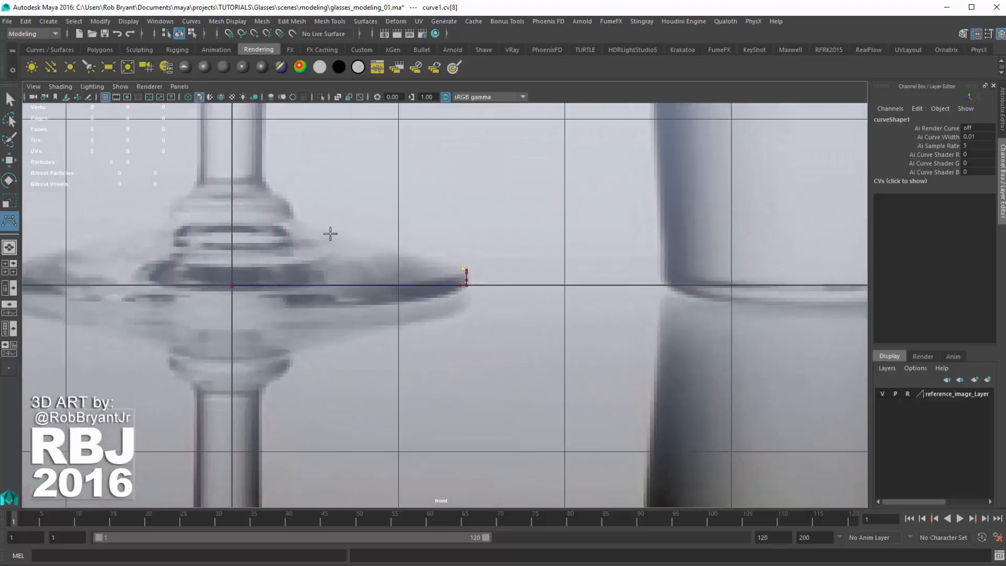
pyautogui.click(403, 272)
pyautogui.moveTo(363, 240); pyautogui.dragTo(364, 240)
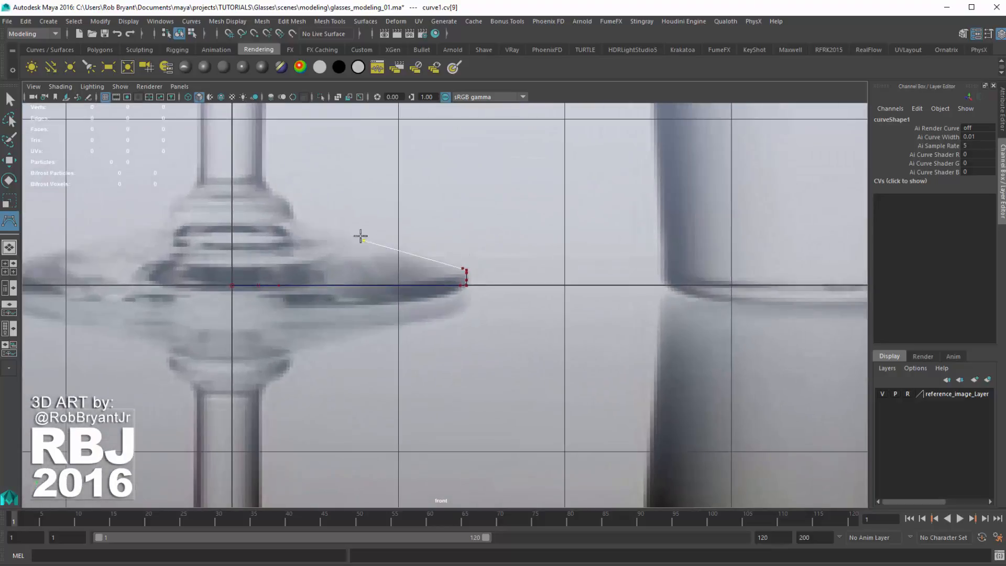
pyautogui.click(302, 221)
# Trace the stepped collar between foot and stem with closely spaced CVs, ending at the bottom of the stem's right side.
pyautogui.scroll(3, 335, 222)
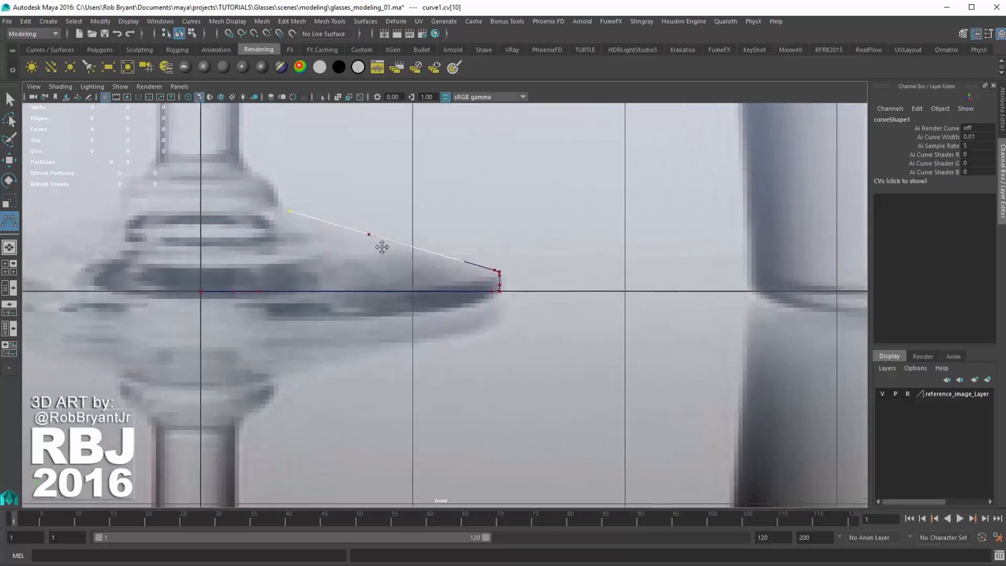
pyautogui.scroll(1, 399, 252)
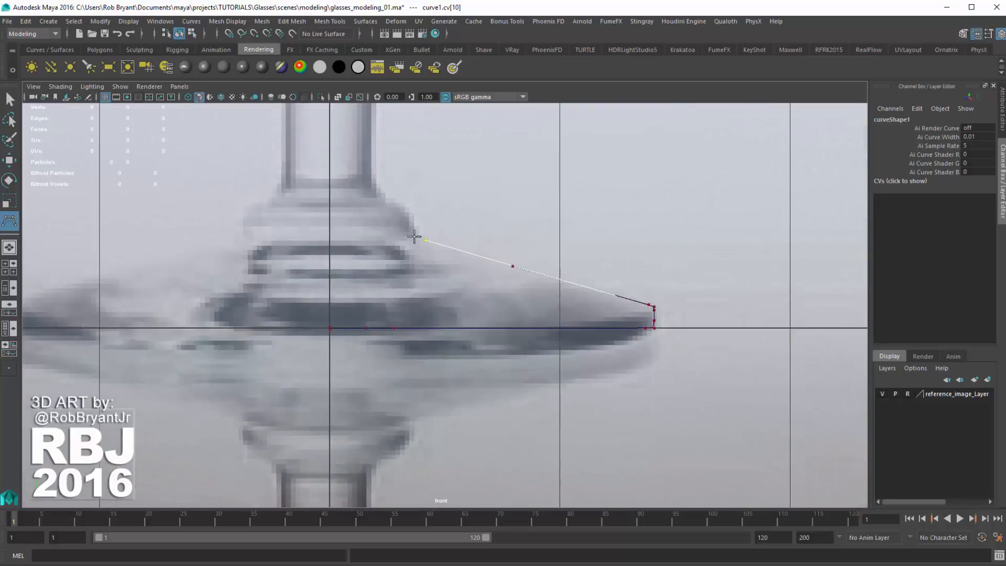
pyautogui.click(414, 237)
pyautogui.click(413, 229)
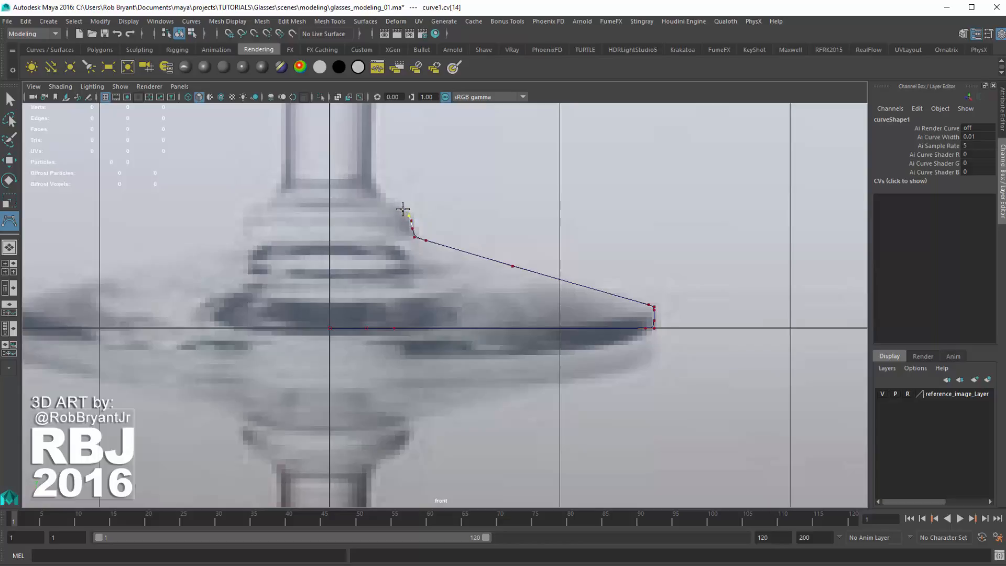
pyautogui.click(403, 208)
pyautogui.click(385, 206)
pyautogui.click(381, 202)
pyautogui.click(370, 180)
# Extend the curve up the stem's right side with a CV just below the flare under the bowl.
pyautogui.scroll(-3, 404, 164)
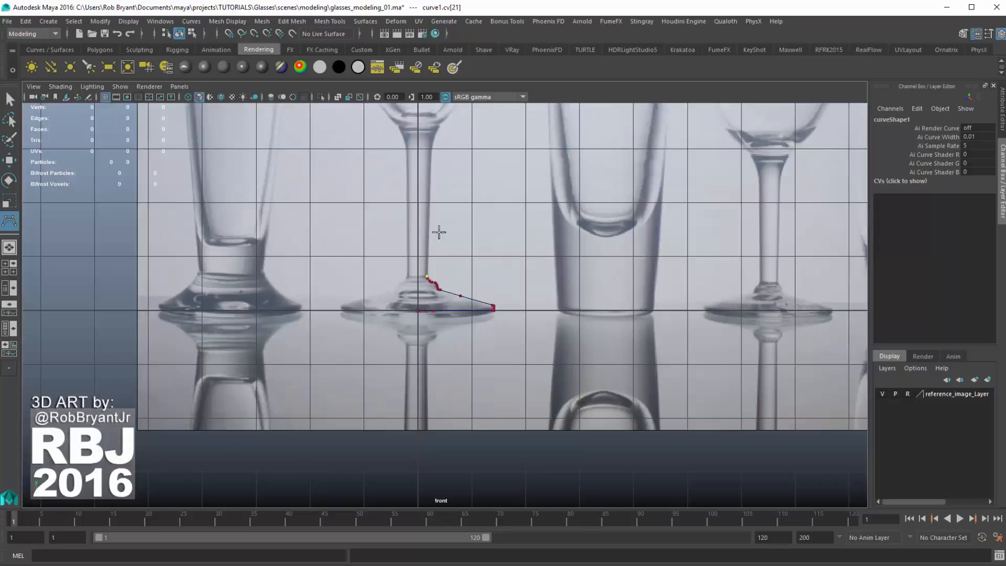
pyautogui.scroll(2, 414, 262)
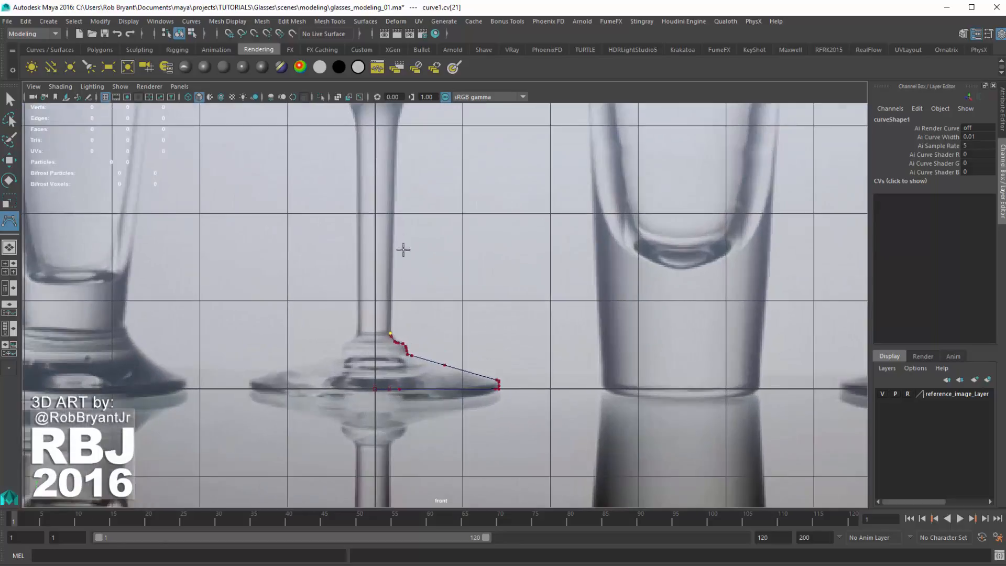
pyautogui.click(397, 133)
pyautogui.keyDown('alt'); pyautogui.moveTo(418, 238); pyautogui.dragTo(420, 340, button='middle'); pyautogui.keyUp('alt')
pyautogui.scroll(5, 370, 275)
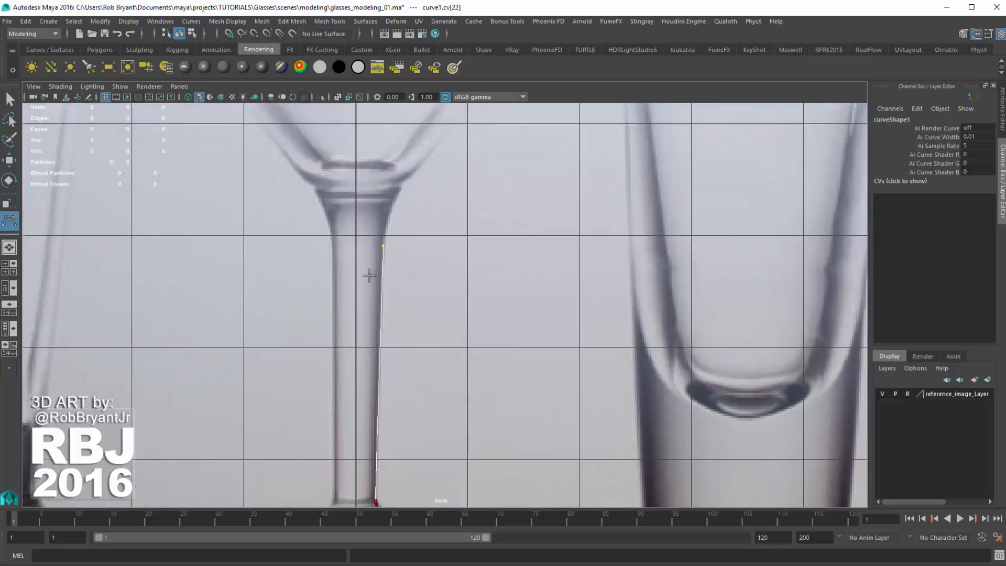
pyautogui.keyDown('alt'); pyautogui.moveTo(401, 241); pyautogui.dragTo(428, 295, button='middle'); pyautogui.keyUp('alt')
pyautogui.scroll(2, 393, 259)
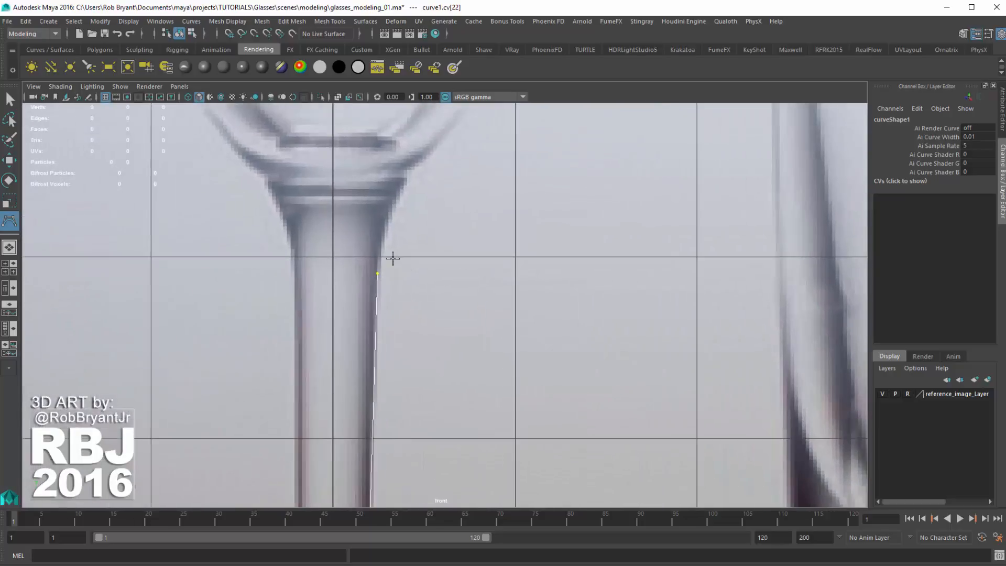
# Trace the flare at the top of the stem with closely spaced CVs, continuing into the lower ridge beneath the bowl.
pyautogui.click(383, 226)
pyautogui.scroll(2, 392, 221)
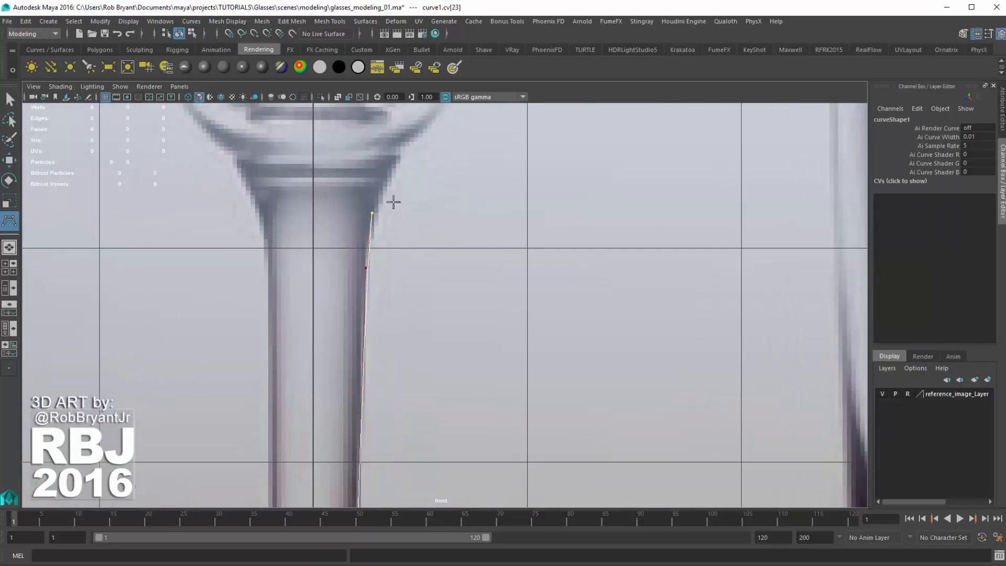
pyautogui.click(384, 187)
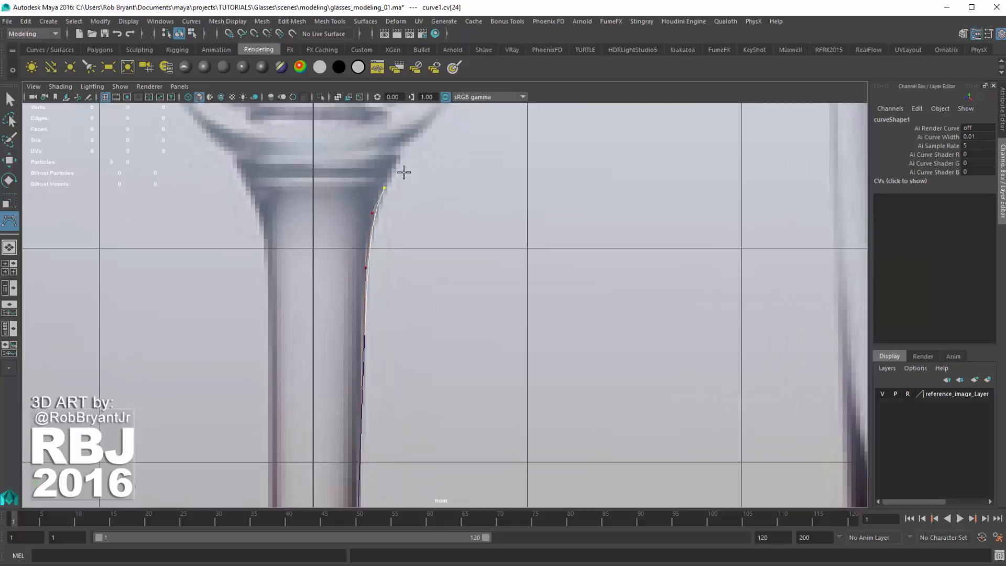
pyautogui.scroll(2, 391, 180)
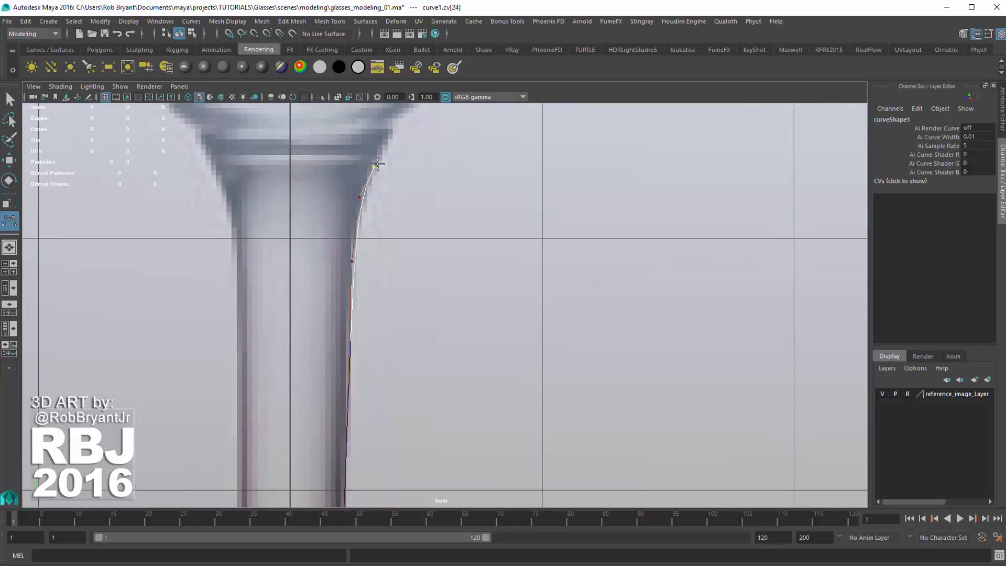
pyautogui.hotkey('ctrl', 'z')
pyautogui.click(367, 173)
pyautogui.click(375, 169)
pyautogui.click(375, 163)
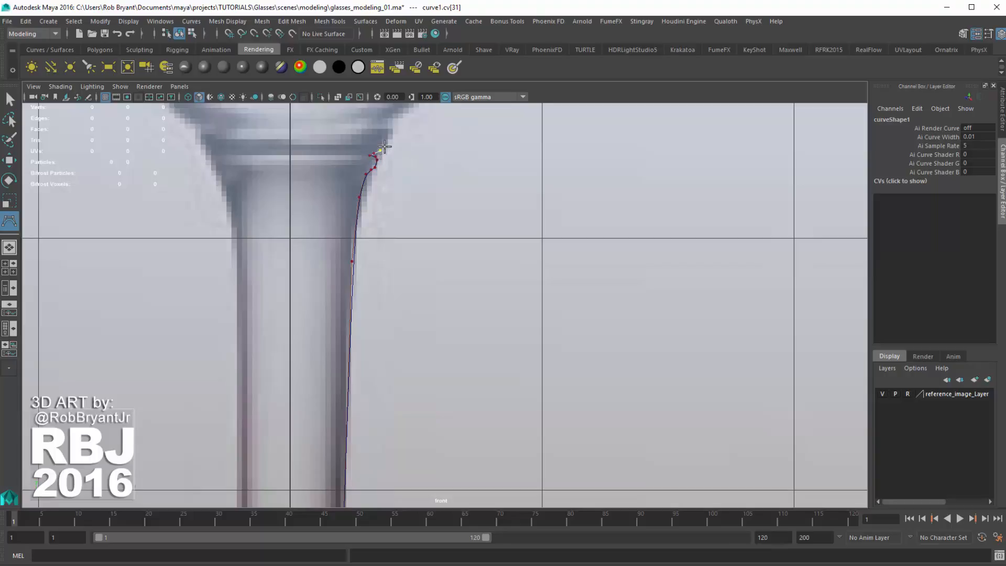
# Continue the curve up the stepped collar beneath the bowl with closely spaced CVs, ending where the bowl's outer wall begins.
pyautogui.click(384, 147)
pyautogui.keyDown('alt'); pyautogui.moveTo(405, 145); pyautogui.dragTo(397, 220, button='middle'); pyautogui.keyUp('alt')
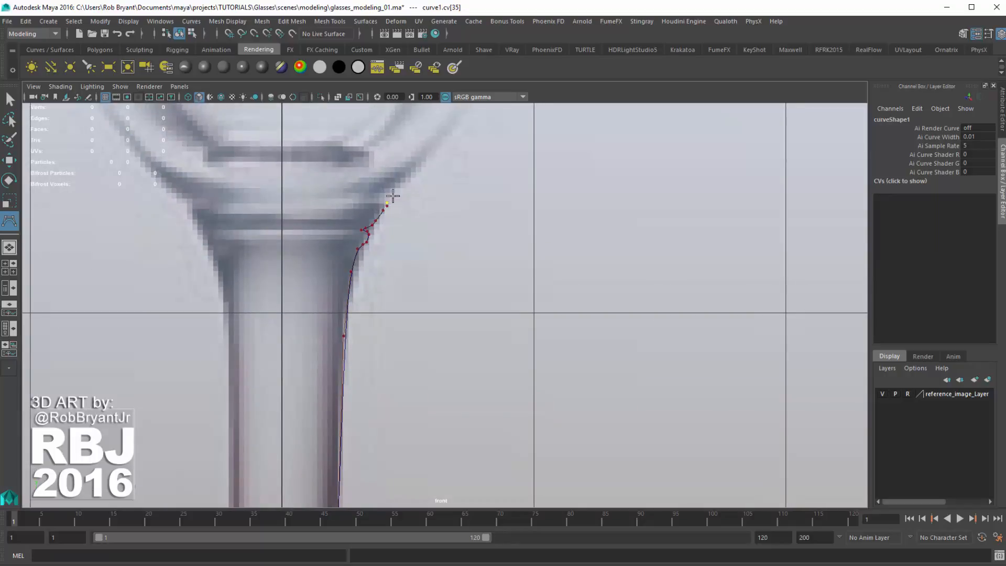
pyautogui.hotkey('ctrl', 'z')
pyautogui.click(383, 201)
pyautogui.click(394, 187)
pyautogui.scroll(-5, 411, 191)
pyautogui.scroll(6, 411, 224)
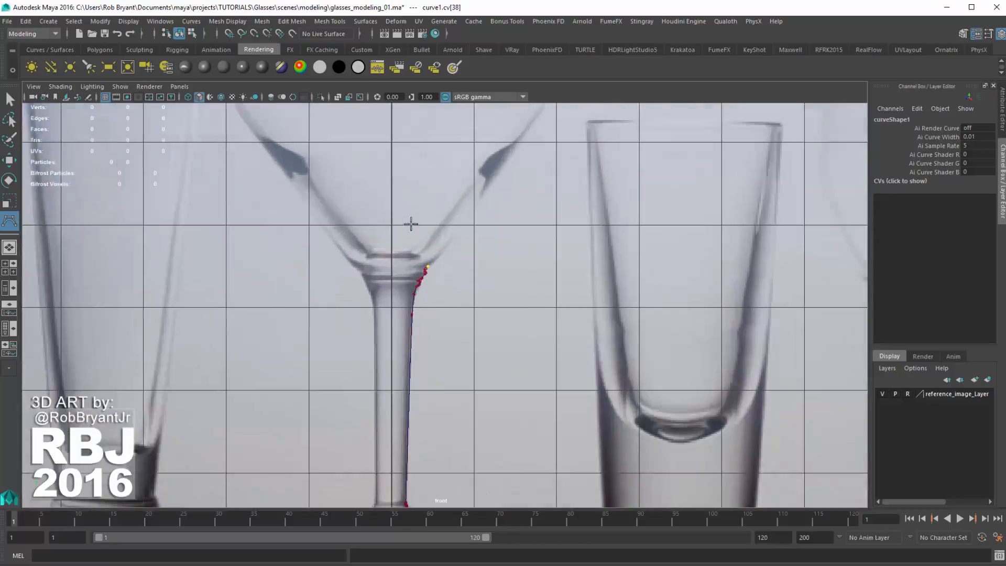
# Extend the curve up the bowl's outer wall with one CV near its base and one just below the rim.
pyautogui.scroll(3, 451, 246)
pyautogui.click(424, 278)
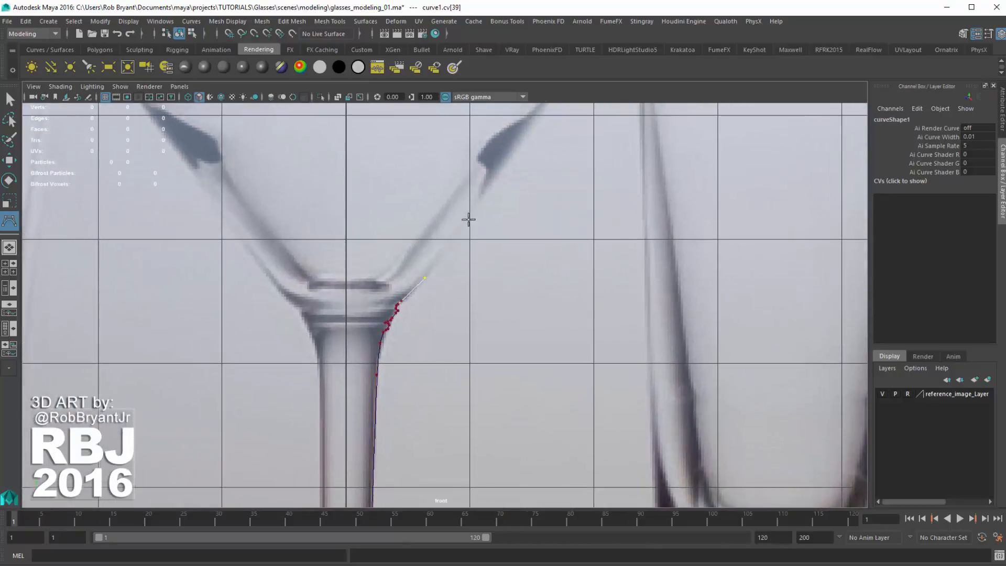
pyautogui.scroll(-4, 469, 220)
pyautogui.scroll(4, 474, 267)
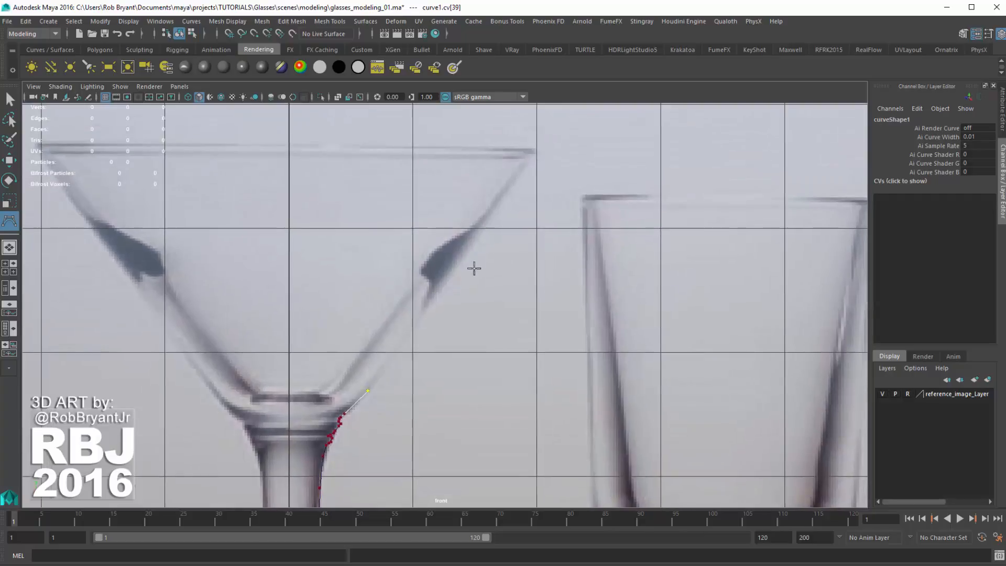
pyautogui.click(530, 157)
pyautogui.scroll(2, 506, 168)
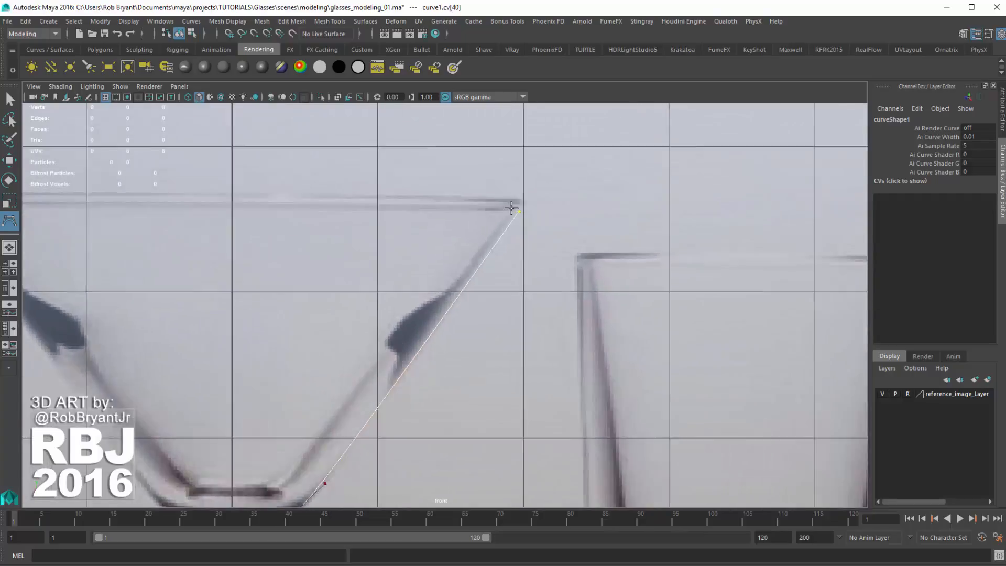
# Round the bowl's right rim with a tight loop of CVs that turns back toward the inner wall.
pyautogui.scroll(3, 530, 202)
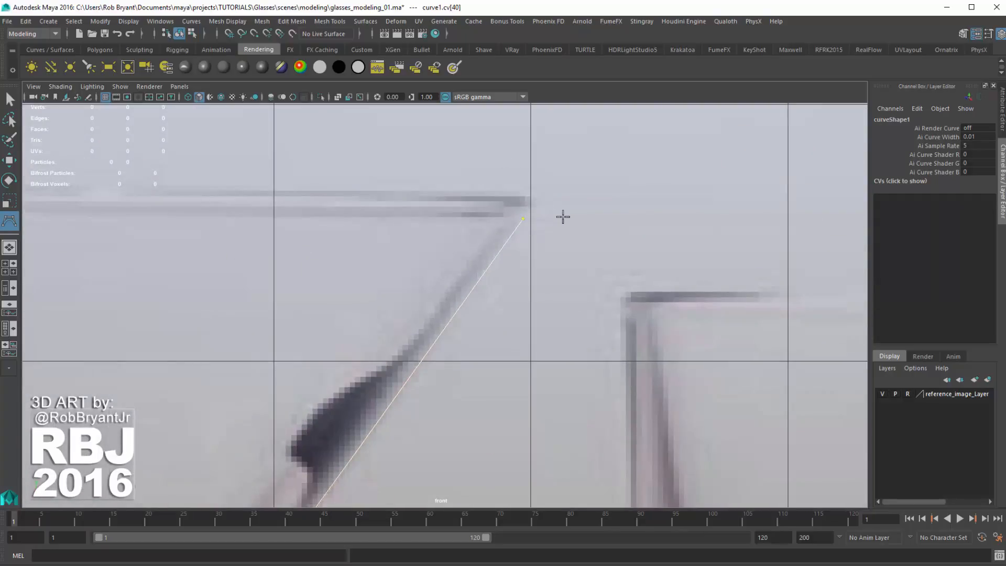
pyautogui.click(525, 219)
pyautogui.click(528, 219)
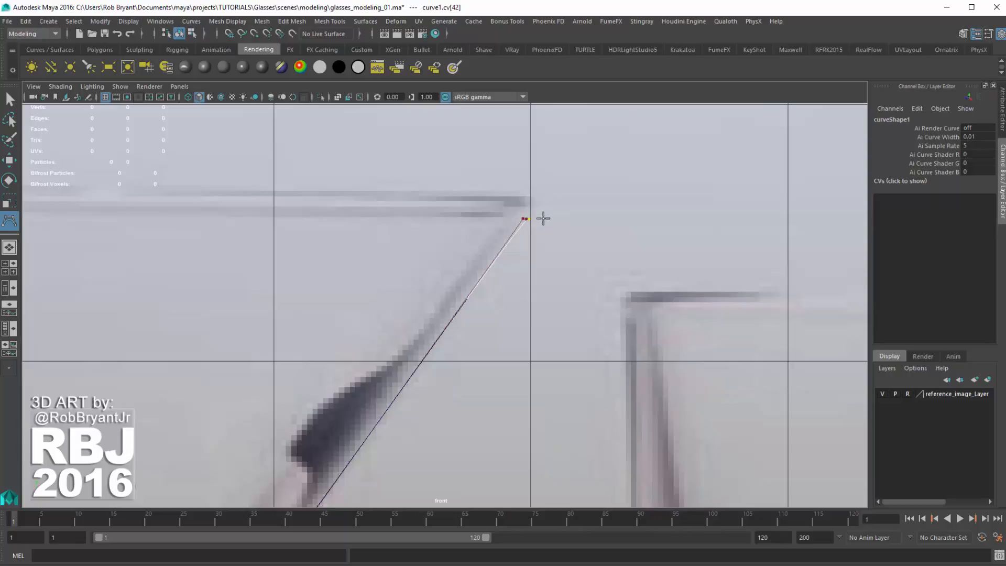
pyautogui.click(541, 213)
# Bring the curve down the bowl's inner wall and place two CVs at the corner where it meets the inner floor.
pyautogui.keyDown('alt'); pyautogui.moveTo(461, 330); pyautogui.dragTo(433, 278, button='middle'); pyautogui.keyUp('alt')
pyautogui.scroll(-5, 400, 338)
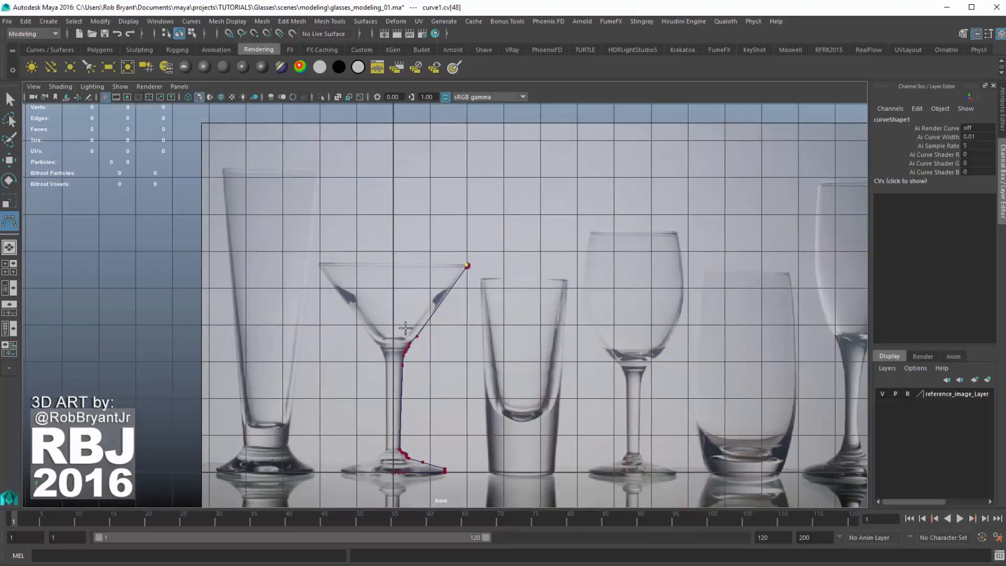
pyautogui.scroll(3, 404, 336)
pyautogui.click(387, 349)
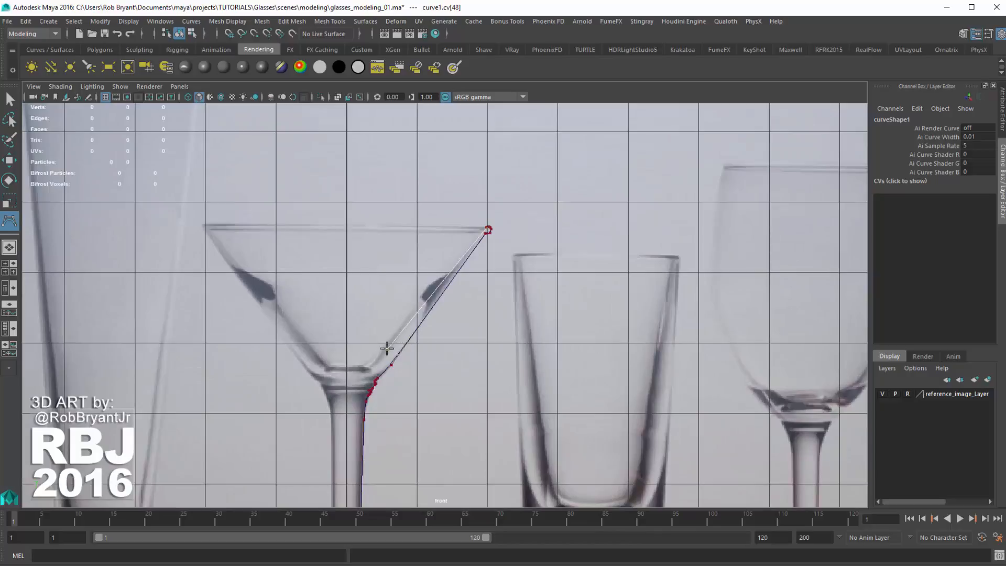
pyautogui.scroll(4, 371, 364)
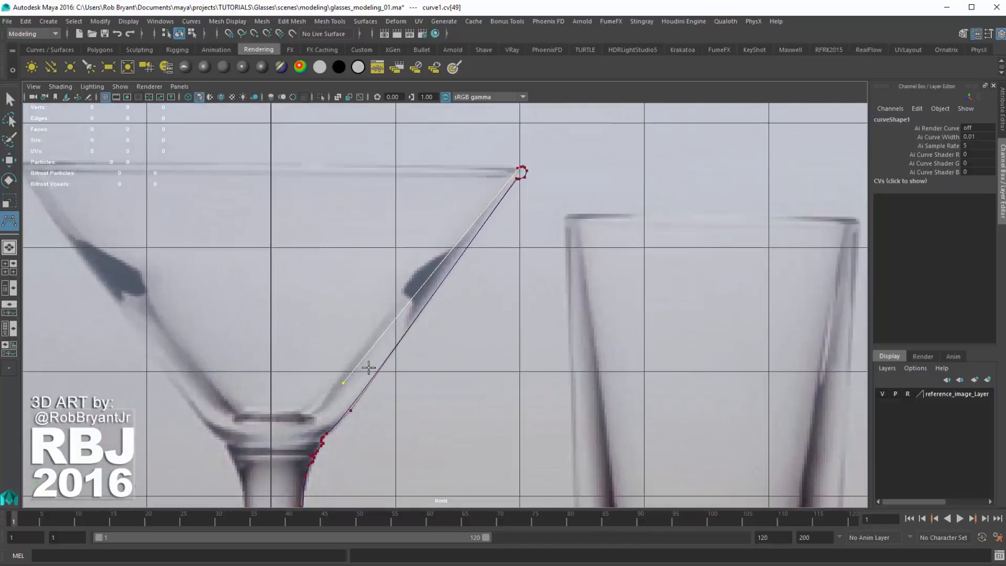
pyautogui.hotkey('ctrl', 'z')
pyautogui.click(413, 346)
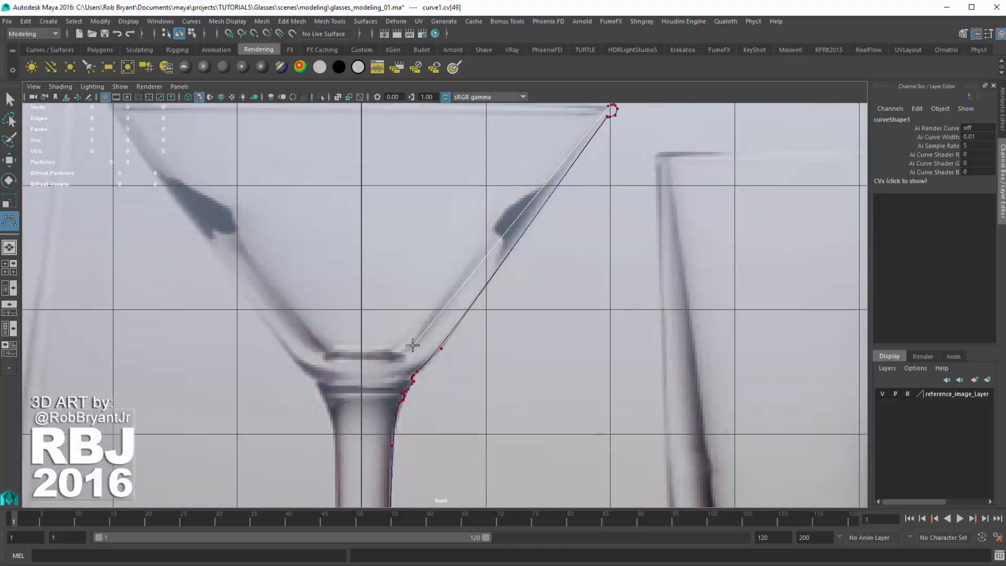
pyautogui.click(404, 353)
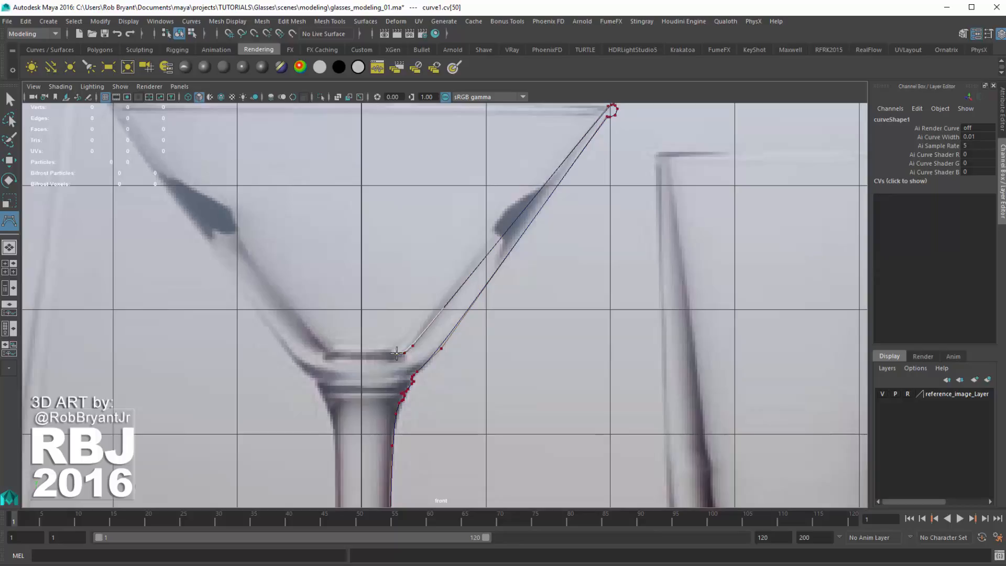
# Run the curve along the bowl's inner floor and place its last CV on the vertical centre line.
pyautogui.click(383, 354)
pyautogui.hotkey('ctrl', 'z')
pyautogui.click(381, 354)
pyautogui.click(362, 354)
pyautogui.scroll(-5, 472, 298)
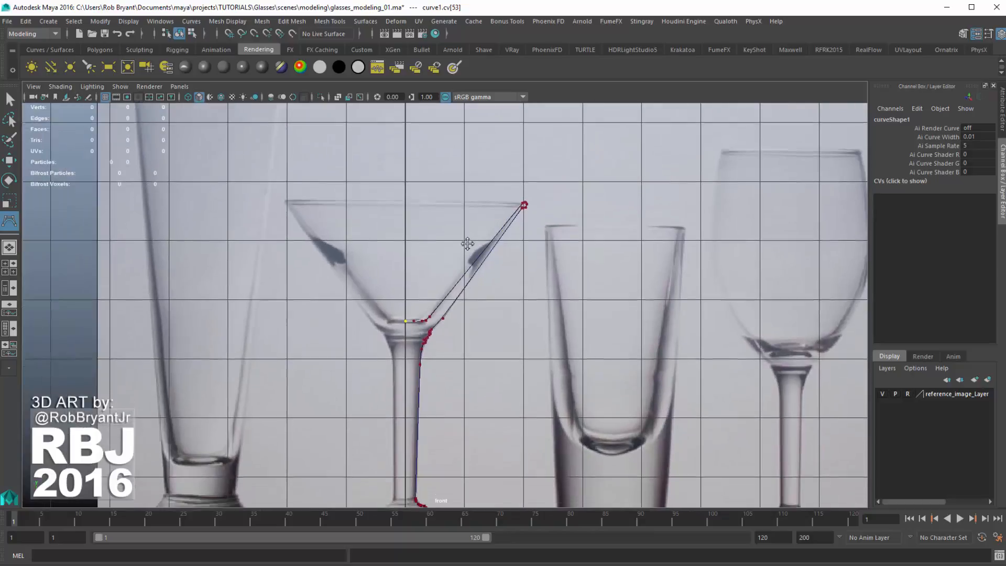
pyautogui.keyDown('alt'); pyautogui.moveTo(478, 250); pyautogui.dragTo(473, 270, button='middle'); pyautogui.keyUp('alt')
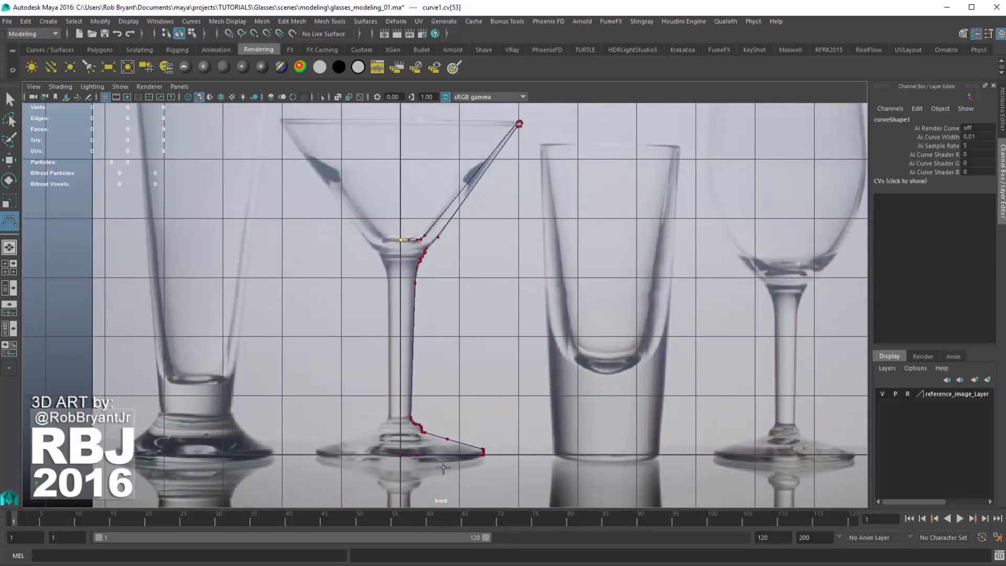
# Complete the martini glass profile curve and hide reference_image_Layer.
pyautogui.press('Return')
pyautogui.scroll(1, 359, 321)
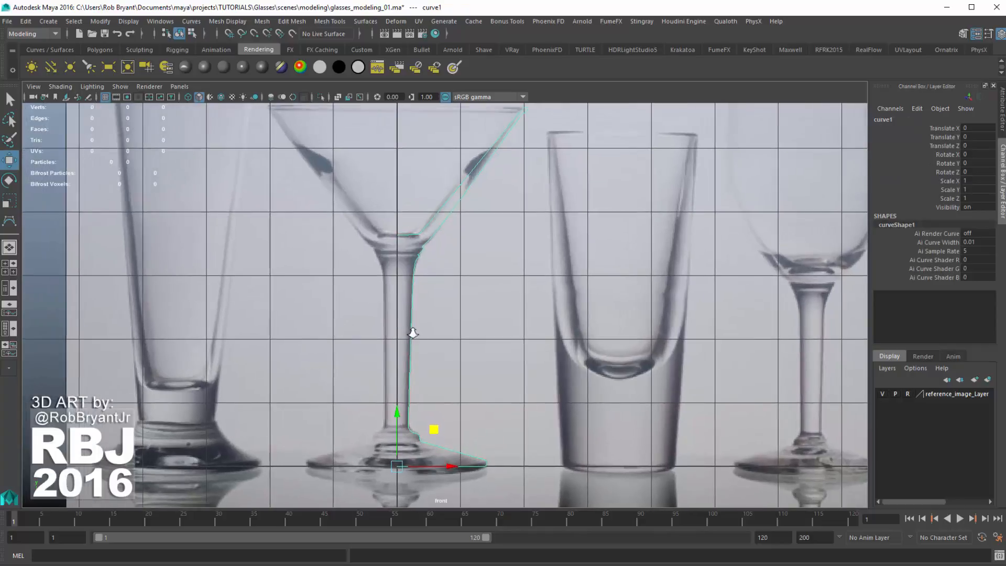
pyautogui.keyDown('alt'); pyautogui.moveTo(413, 334); pyautogui.dragTo(415, 332, button='right'); pyautogui.keyUp('alt')
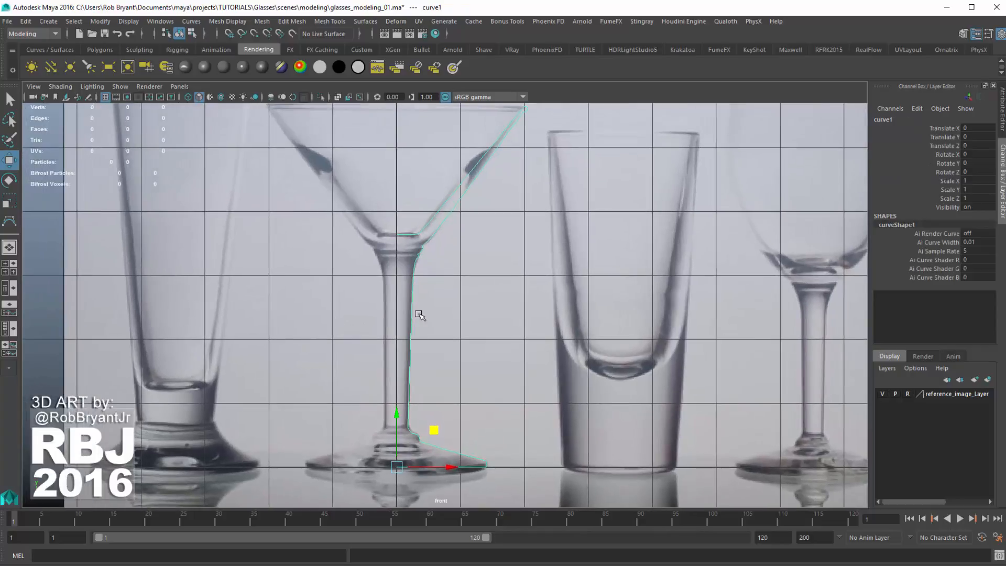
pyautogui.click(883, 395)
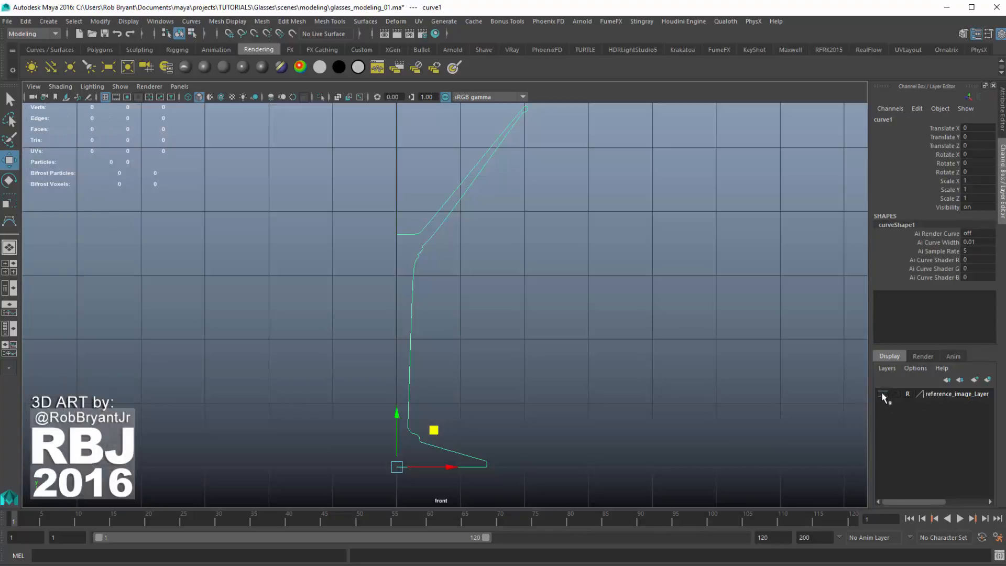
# Examine the profile curve's shape at the rim, the bowl's inner floor and the stepped collar under the bowl.
pyautogui.scroll(3, 396, 273)
pyautogui.keyDown('alt'); pyautogui.moveTo(539, 234); pyautogui.dragTo(530, 343, button='middle'); pyautogui.keyUp('alt')
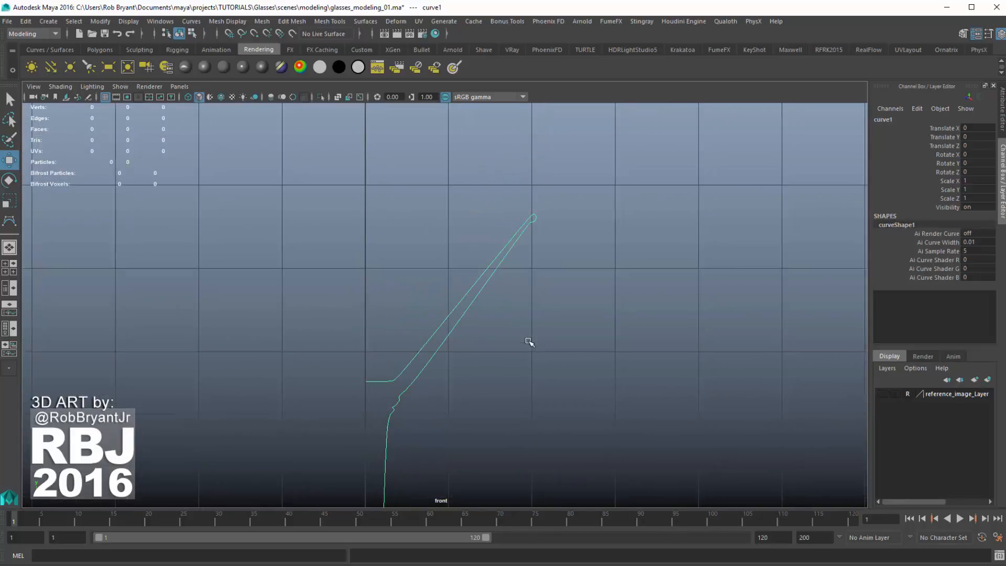
pyautogui.keyDown('alt'); pyautogui.moveTo(529, 343); pyautogui.dragTo(620, 361, button='right'); pyautogui.keyUp('alt')
pyautogui.keyDown('alt'); pyautogui.moveTo(520, 338); pyautogui.dragTo(591, 143, button='middle'); pyautogui.keyUp('alt')
pyautogui.keyDown('alt'); pyautogui.moveTo(389, 266); pyautogui.dragTo(539, 280, button='right'); pyautogui.keyUp('alt')
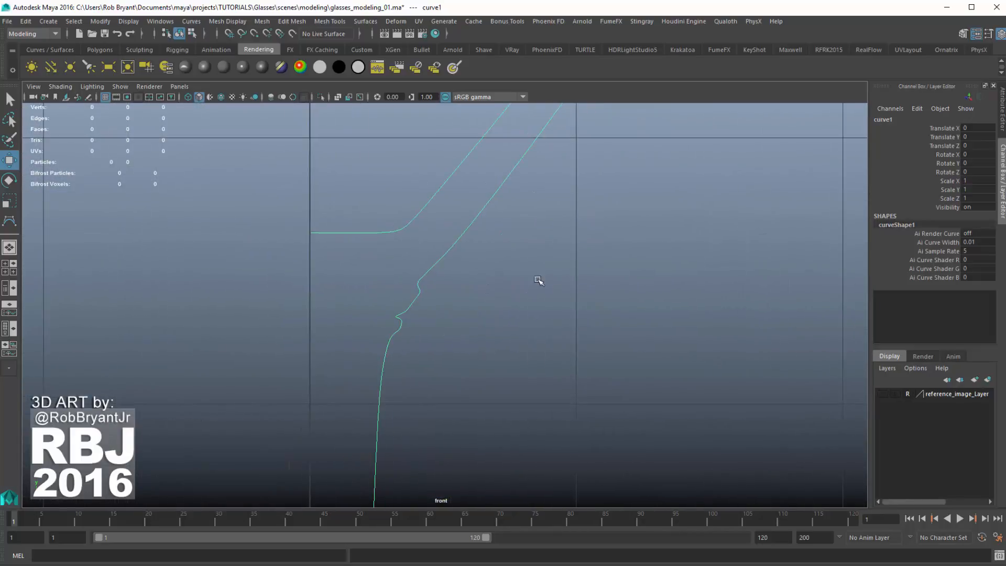
pyautogui.scroll(-2, 351, 224)
pyautogui.scroll(-2, 357, 264)
pyautogui.scroll(-2, 433, 283)
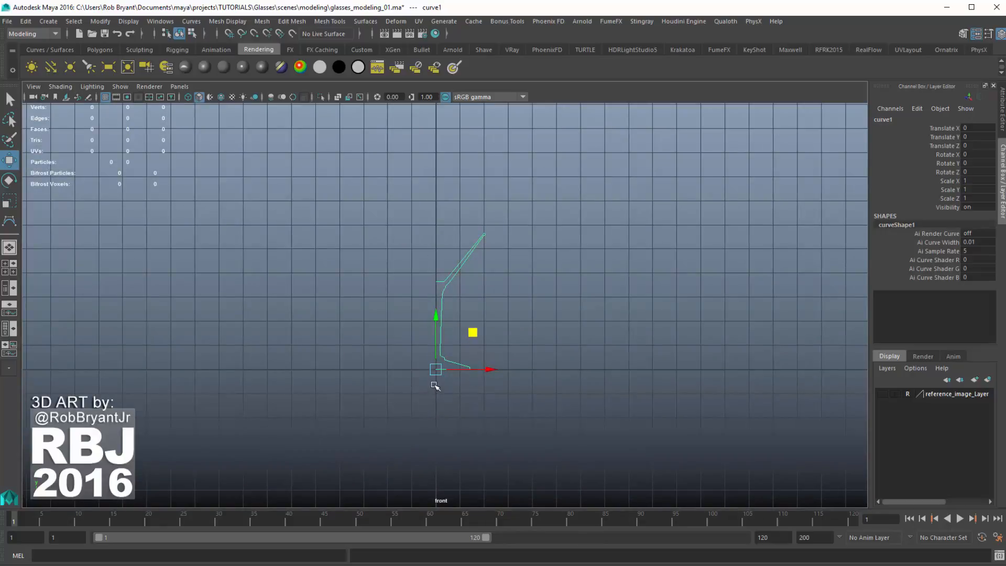
pyautogui.scroll(6, 409, 309)
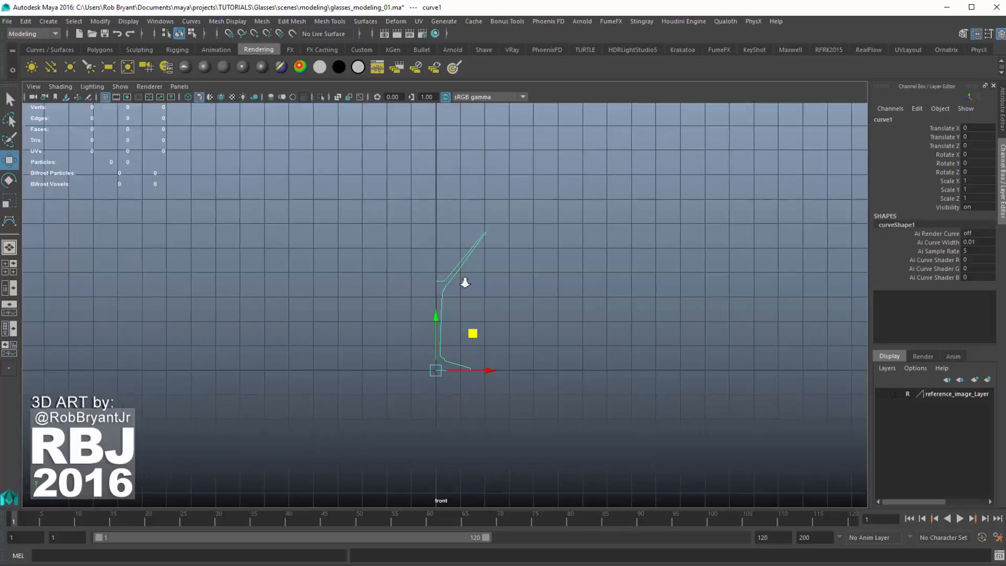
pyautogui.scroll(6, 468, 258)
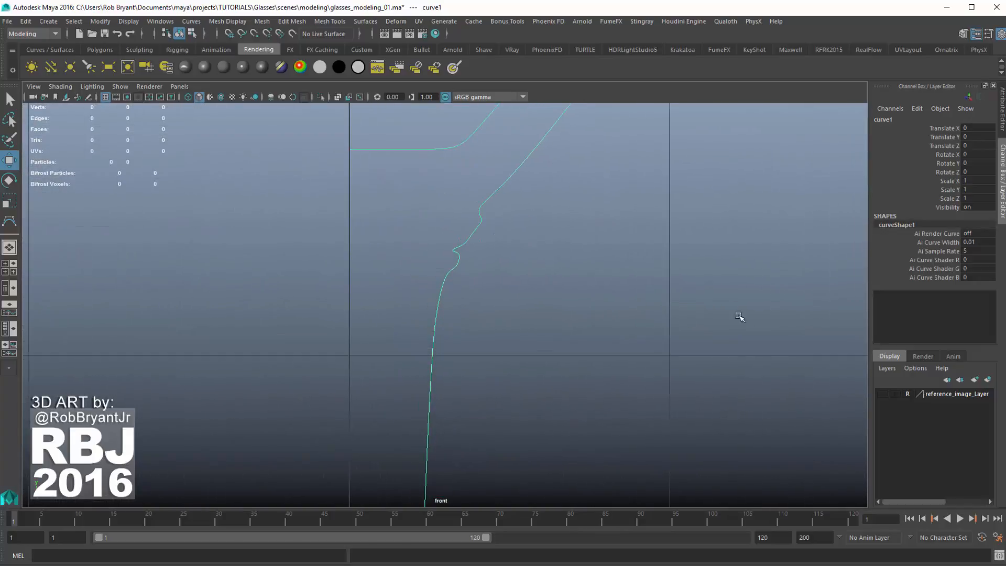
pyautogui.click(883, 394)
pyautogui.click(882, 394)
# Switch the curve to control vertex editing and nudge the outer CV of the upper ridge beneath the bowl.
pyautogui.scroll(1, 431, 204)
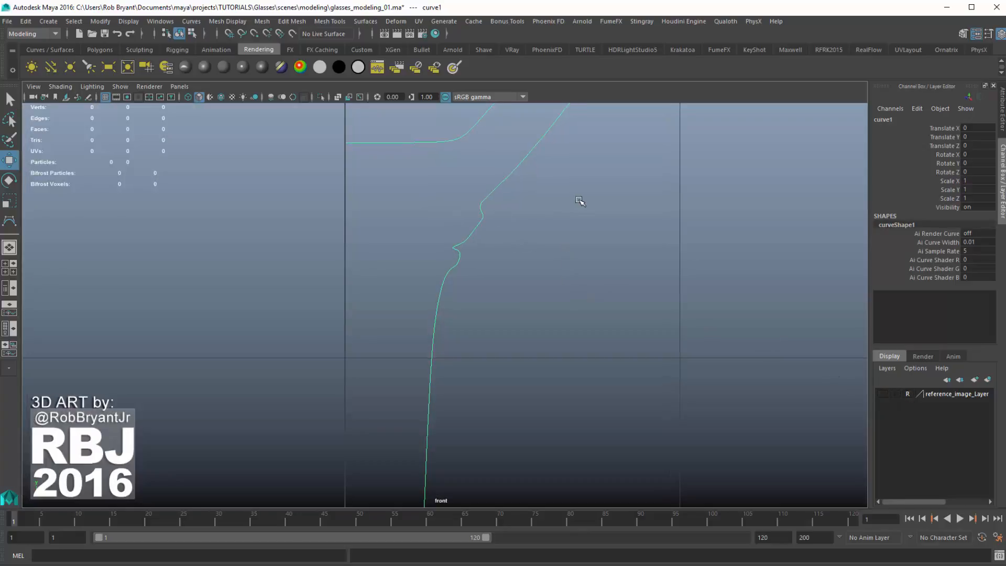
pyautogui.rightClick(580, 201)
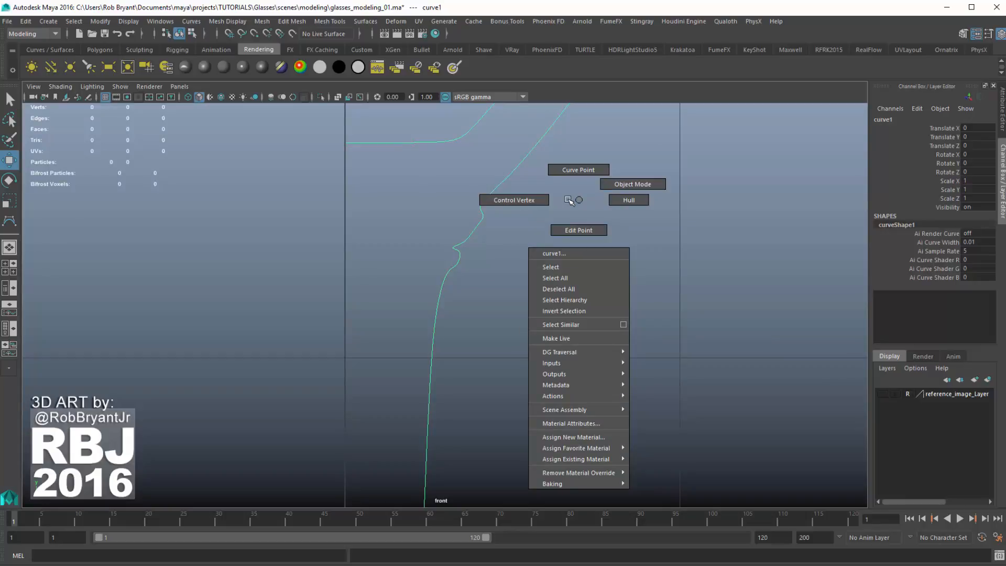
pyautogui.click(511, 200)
pyautogui.scroll(1, 469, 233)
pyautogui.scroll(1, 469, 232)
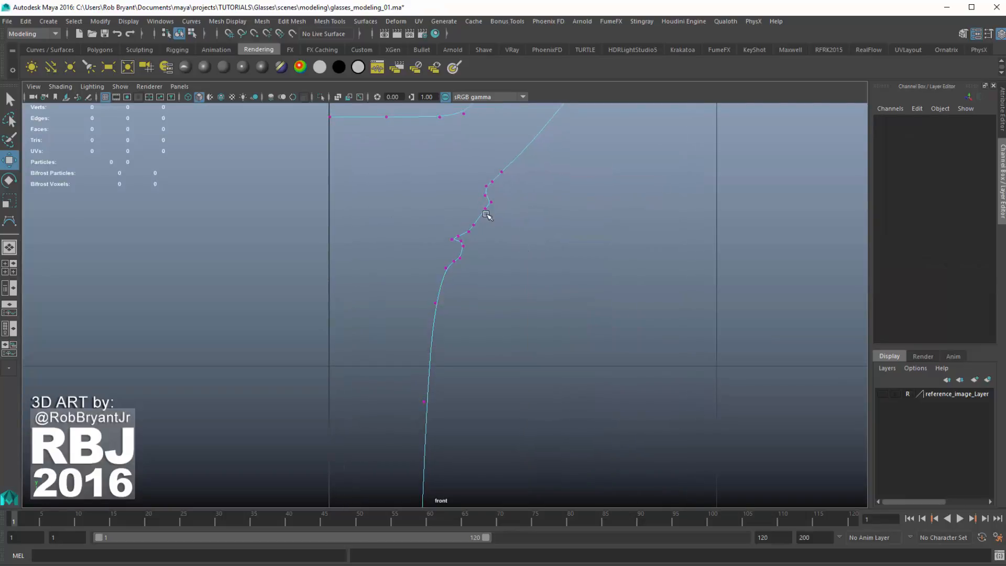
pyautogui.scroll(2, 561, 238)
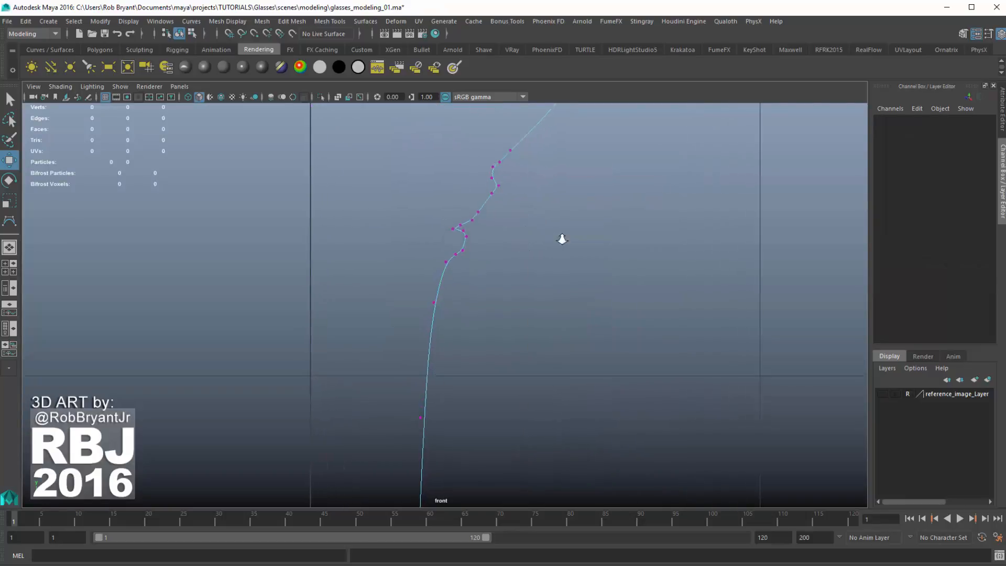
pyautogui.click(503, 161)
pyautogui.moveTo(553, 125); pyautogui.dragTo(544, 127, button='middle')
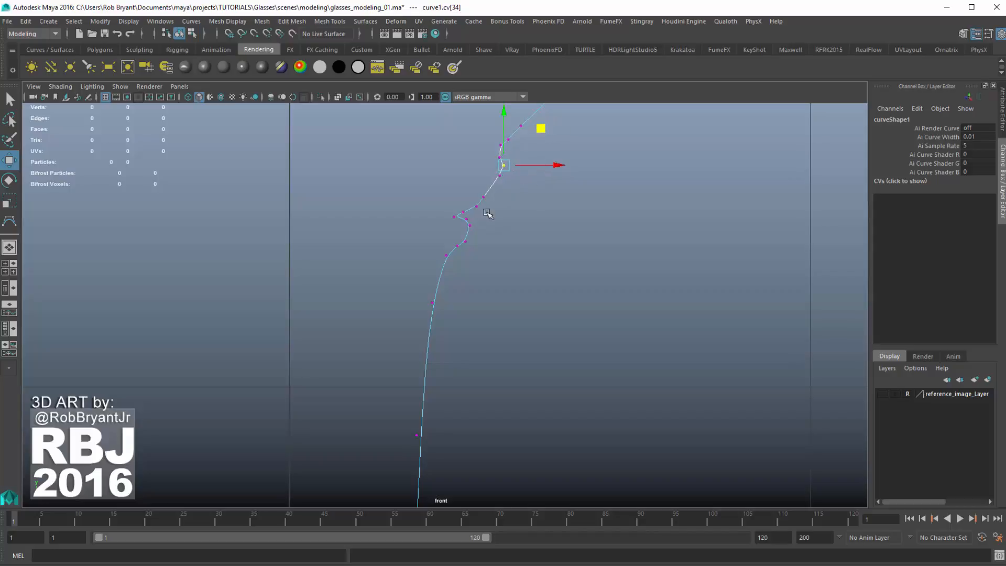
pyautogui.keyDown('alt'); pyautogui.moveTo(532, 218); pyautogui.dragTo(529, 273, button='middle'); pyautogui.keyUp('alt')
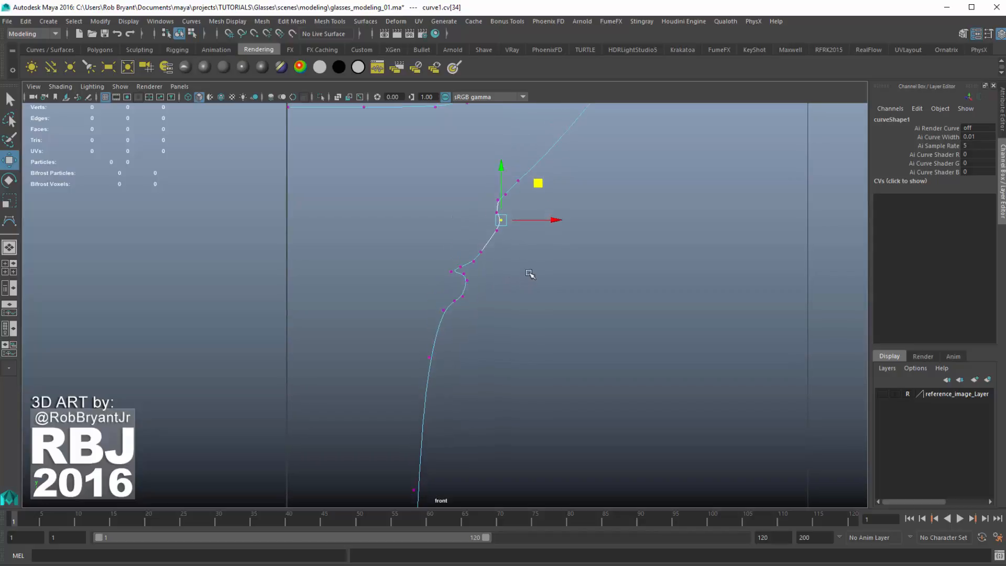
# Move the CV just above the upper notch beneath the bowl slightly upward to smooth the transition into the outer wall.
pyautogui.click(467, 176)
pyautogui.click(506, 195)
pyautogui.moveTo(542, 155); pyautogui.dragTo(541, 152)
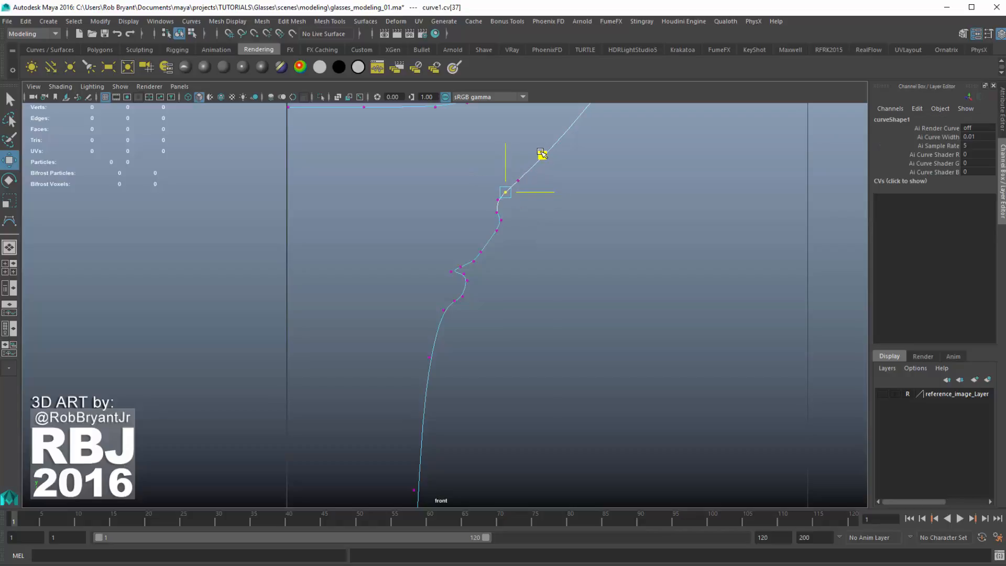
# Nudge the CV at the bottom of the stem, where the profile turns into the base collar, slightly outward.
pyautogui.keyDown('alt'); pyautogui.moveTo(622, 220); pyautogui.dragTo(595, 223, button='right'); pyautogui.keyUp('alt')
pyautogui.keyDown('alt'); pyautogui.moveTo(543, 282); pyautogui.dragTo(555, 83, button='middle'); pyautogui.keyUp('alt')
pyautogui.keyDown('alt'); pyautogui.moveTo(516, 229); pyautogui.dragTo(523, 112, button='middle'); pyautogui.keyUp('alt')
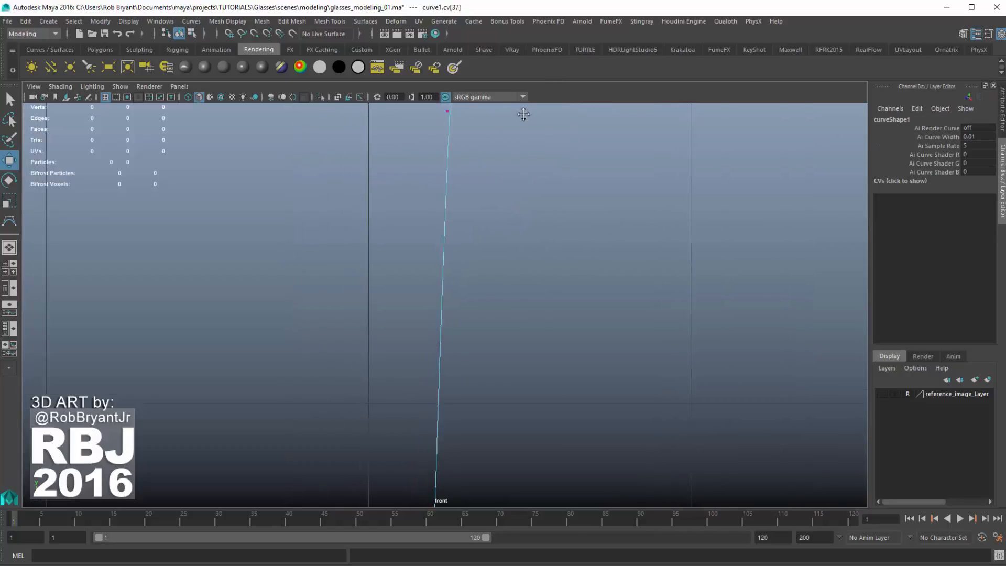
pyautogui.keyDown('alt'); pyautogui.moveTo(516, 265); pyautogui.dragTo(465, 257, button='right'); pyautogui.keyUp('alt')
pyautogui.keyDown('alt'); pyautogui.moveTo(487, 320); pyautogui.dragTo(501, 79, button='middle'); pyautogui.keyUp('alt')
pyautogui.keyDown('alt'); pyautogui.moveTo(384, 285); pyautogui.dragTo(530, 251, button='right'); pyautogui.keyUp('alt')
pyautogui.keyDown('alt'); pyautogui.moveTo(498, 210); pyautogui.dragTo(480, 259, button='middle'); pyautogui.keyUp('alt')
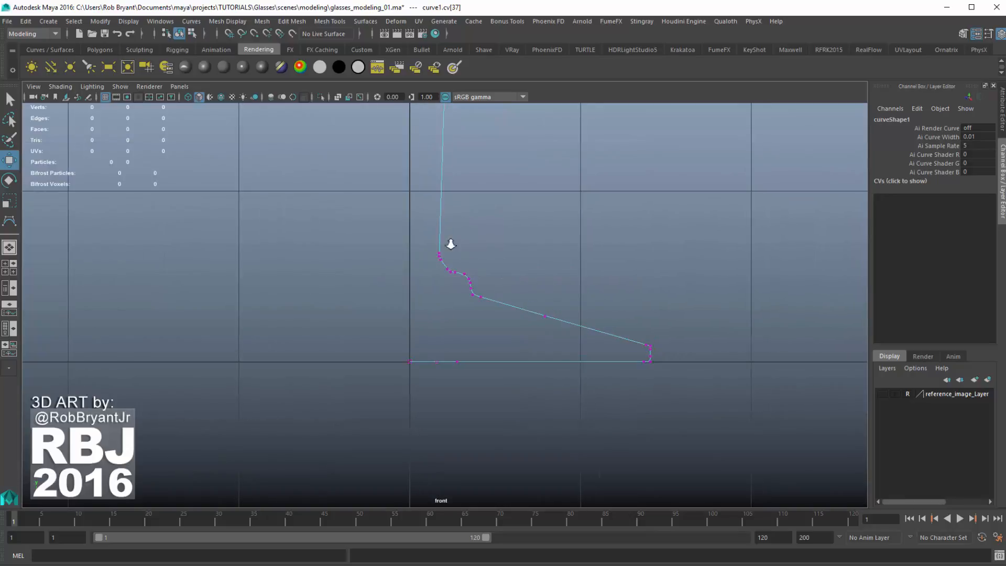
pyautogui.keyDown('alt'); pyautogui.moveTo(251, 236); pyautogui.dragTo(530, 266, button='right'); pyautogui.keyUp('alt')
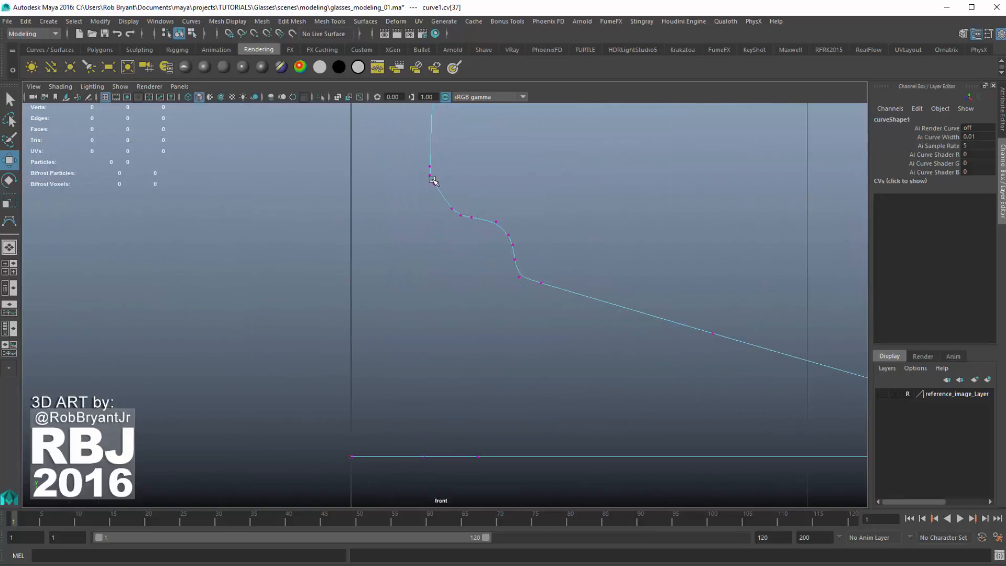
pyautogui.keyDown('alt'); pyautogui.moveTo(426, 178); pyautogui.dragTo(471, 193, button='right'); pyautogui.keyUp('alt')
pyautogui.click(428, 156)
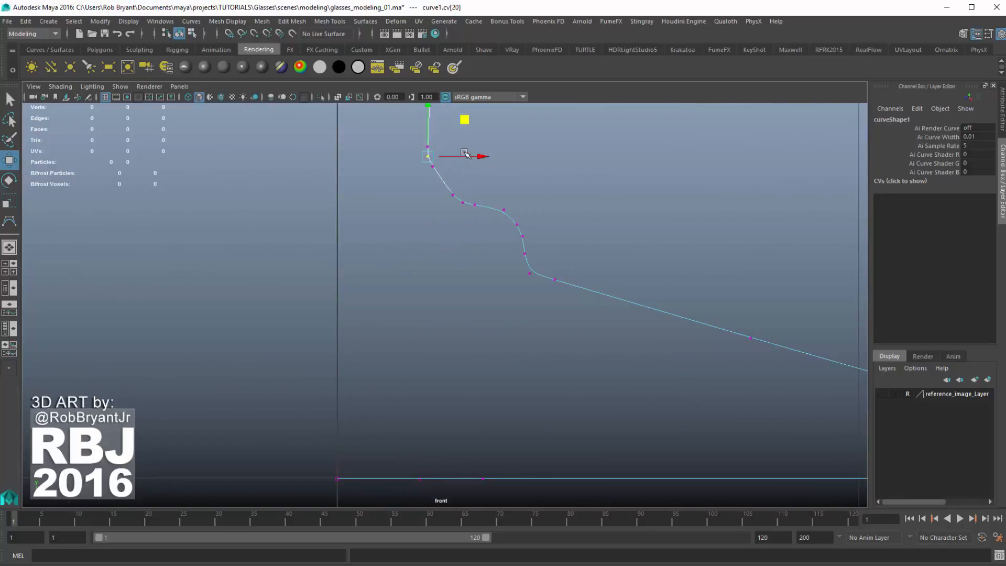
pyautogui.moveTo(485, 157); pyautogui.dragTo(486, 157)
pyautogui.click(466, 119)
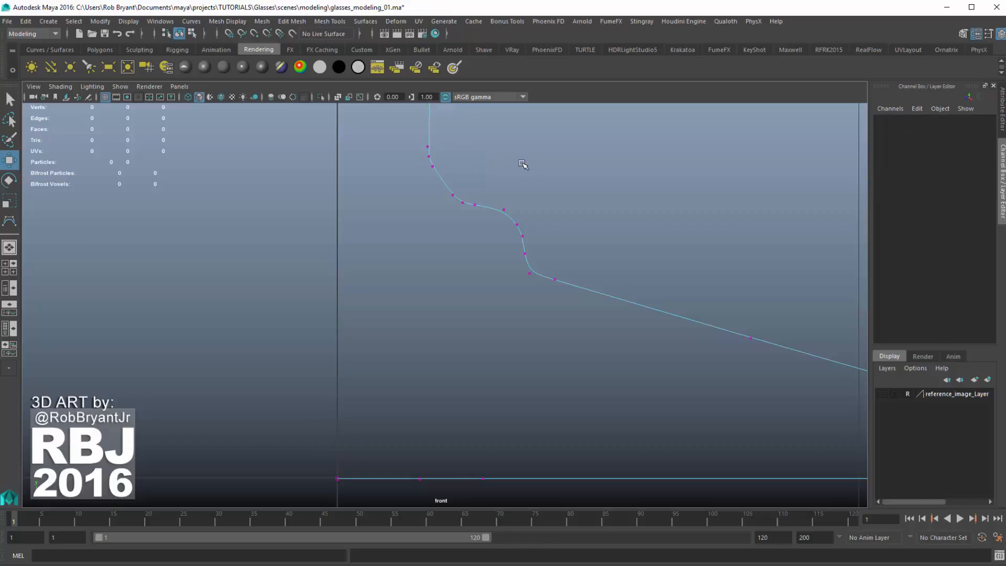
# Move the CV just below the stem's lower end slightly down and inward to smooth the transition into the collar.
pyautogui.keyDown('alt'); pyautogui.moveTo(560, 213); pyautogui.dragTo(537, 184, button='middle'); pyautogui.keyUp('alt')
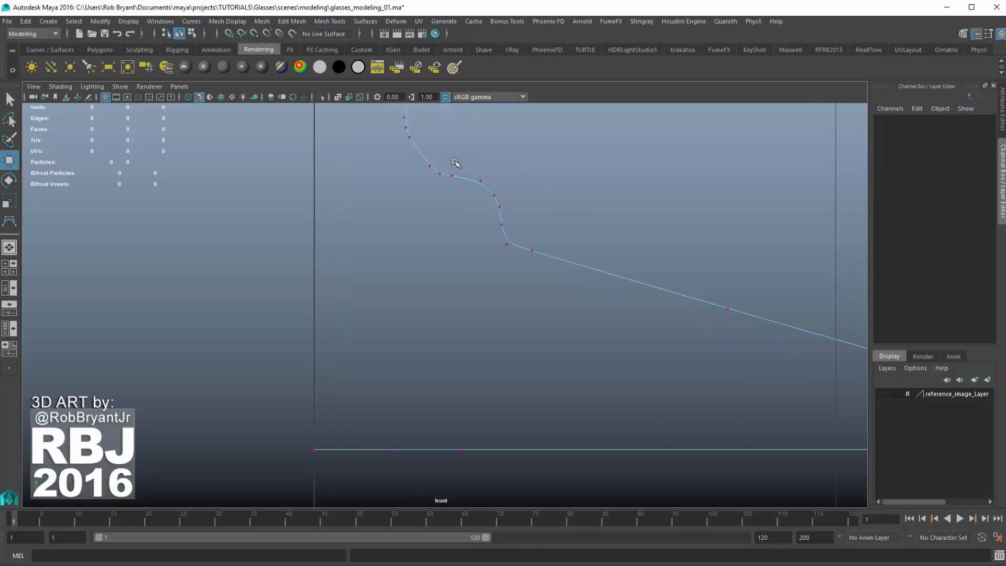
pyautogui.click(406, 138)
pyautogui.keyDown('alt'); pyautogui.moveTo(455, 132); pyautogui.dragTo(453, 181, button='middle'); pyautogui.keyUp('alt')
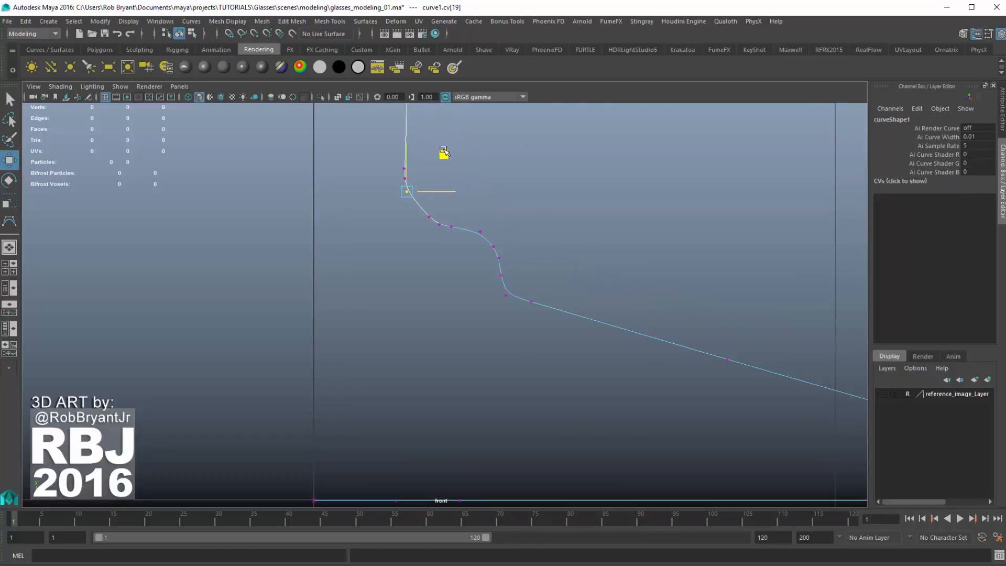
pyautogui.scroll(-1, 483, 231)
pyautogui.scroll(-2, 560, 265)
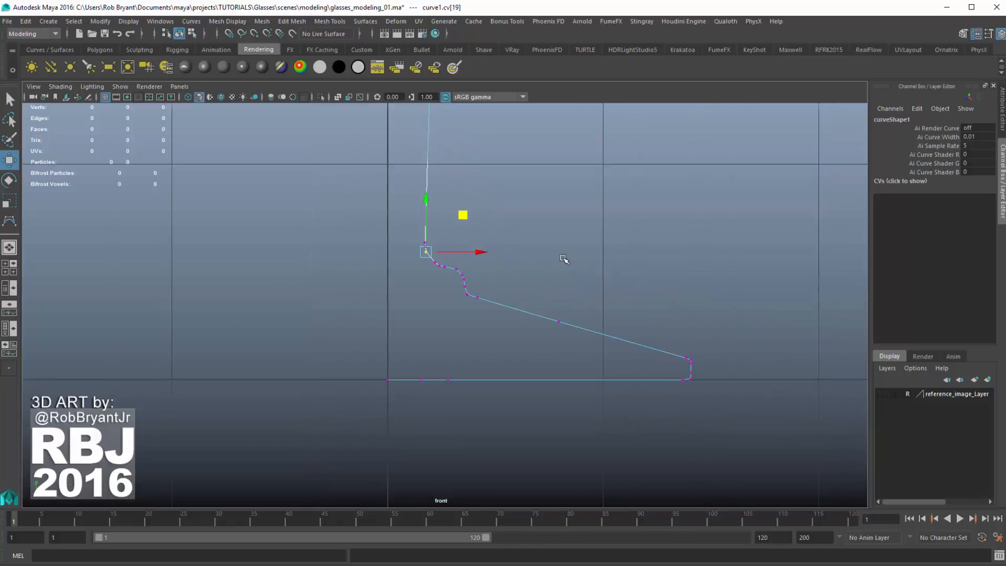
# Return the profile curve to object mode and select the whole curve.
pyautogui.scroll(-5, 545, 263)
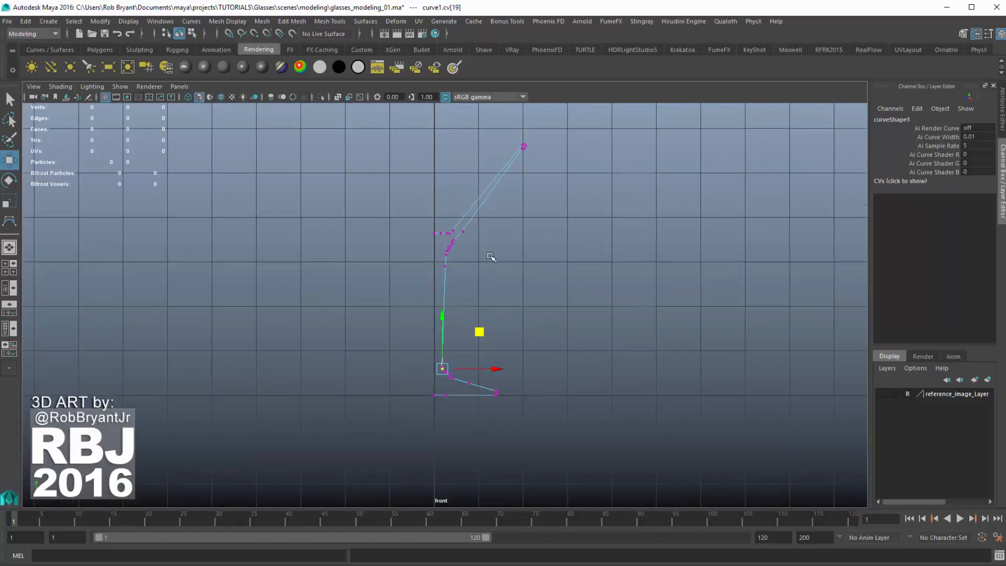
pyautogui.scroll(1, 492, 257)
pyautogui.moveTo(494, 202); pyautogui.dragTo(538, 181, button='right')
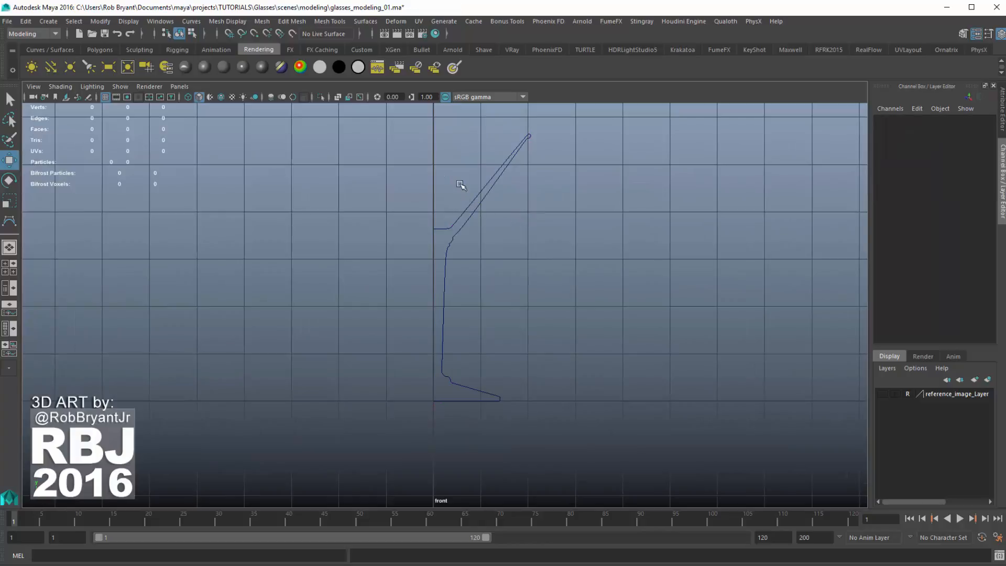
pyautogui.moveTo(460, 184); pyautogui.dragTo(530, 240)
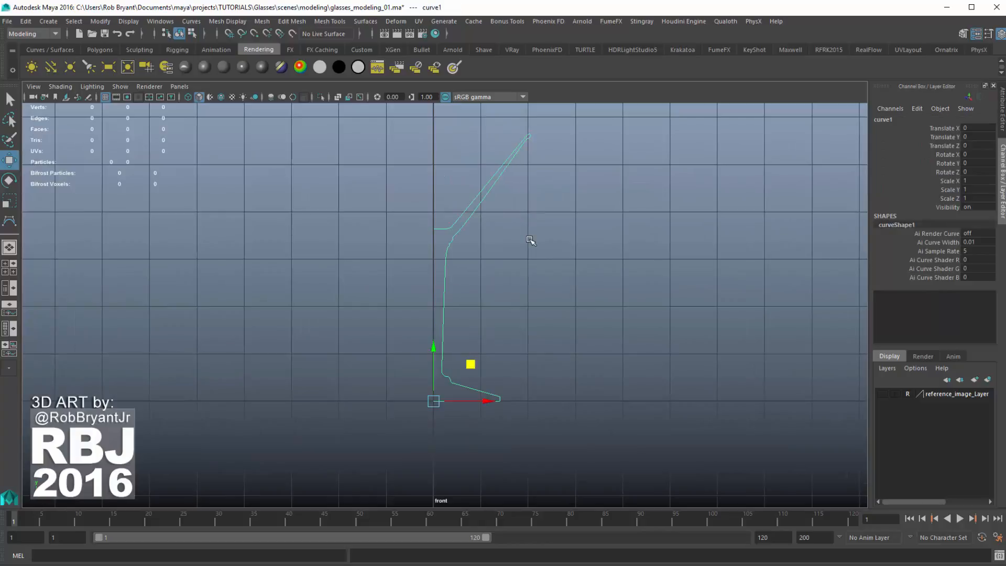
# Switch to the perspective view and revolve the profile curve into a martini glass surface.
pyautogui.press('space')
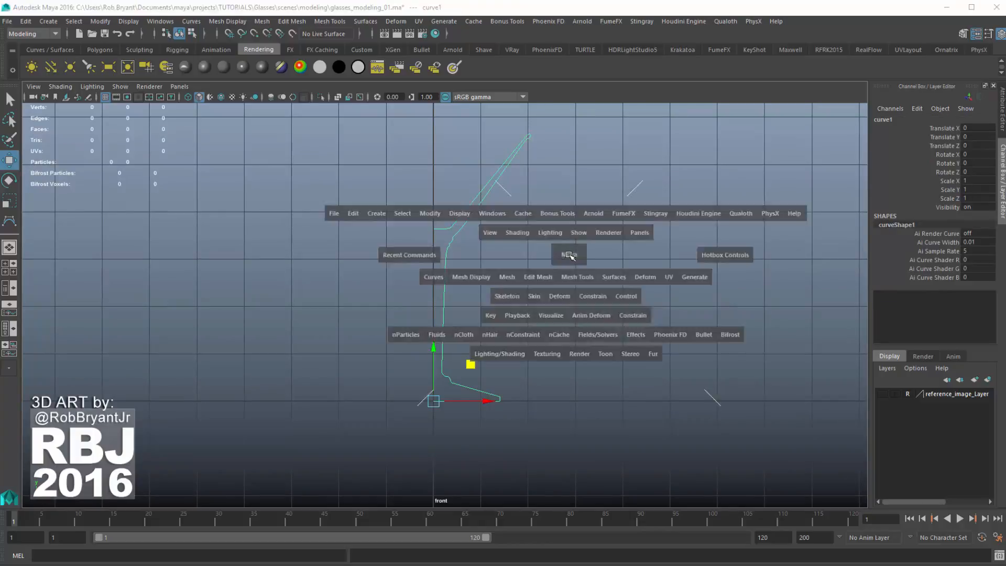
pyautogui.press('space')
pyautogui.keyDown('alt'); pyautogui.moveTo(694, 252); pyautogui.dragTo(541, 267); pyautogui.keyUp('alt')
pyautogui.click(494, 165)
pyautogui.click(521, 182)
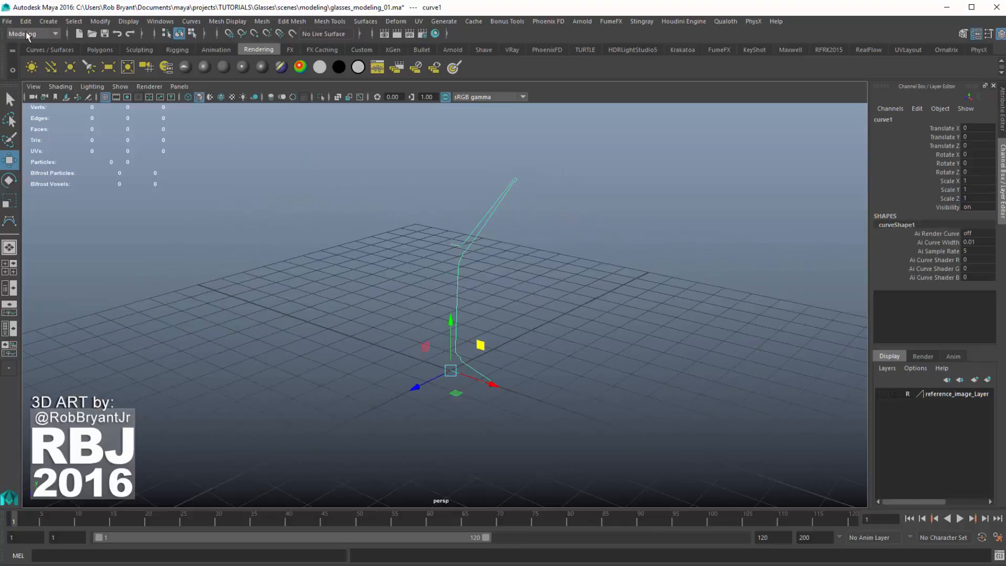
pyautogui.click(371, 22)
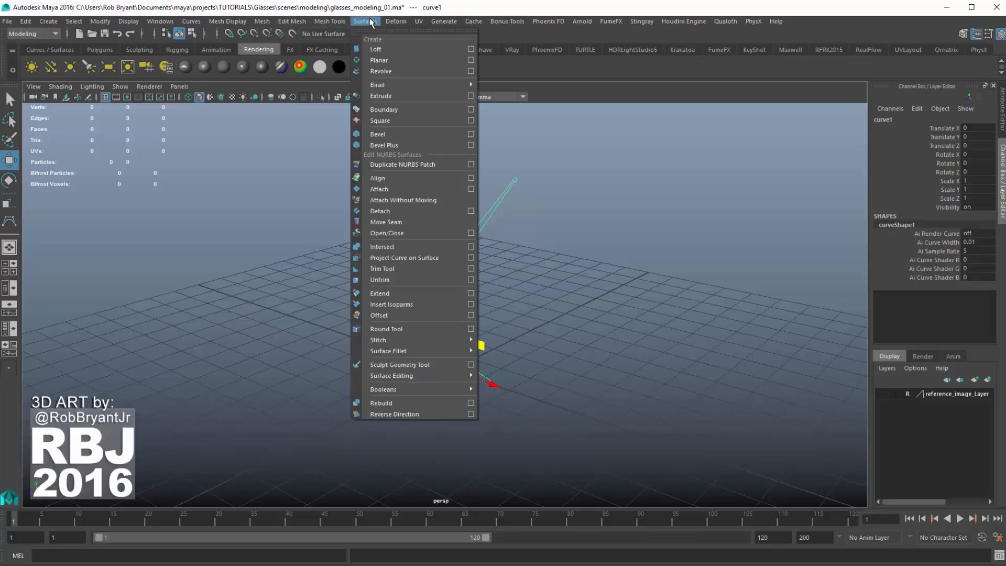
pyautogui.click(396, 71)
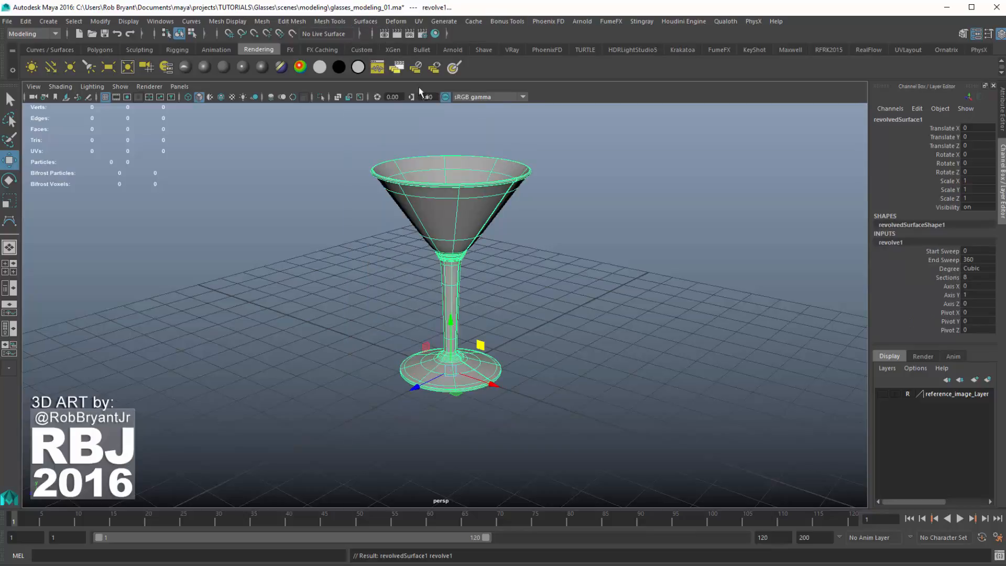
# Examine the revolved glass from above and from the side, checking the bowl, rim, stem collar and foot.
pyautogui.keyDown('alt'); pyautogui.moveTo(475, 272); pyautogui.dragTo(540, 271); pyautogui.keyUp('alt')
pyautogui.keyDown('alt'); pyautogui.moveTo(487, 233); pyautogui.dragTo(574, 250, button='right'); pyautogui.keyUp('alt')
pyautogui.keyDown('alt'); pyautogui.moveTo(568, 318); pyautogui.dragTo(562, 250); pyautogui.keyUp('alt')
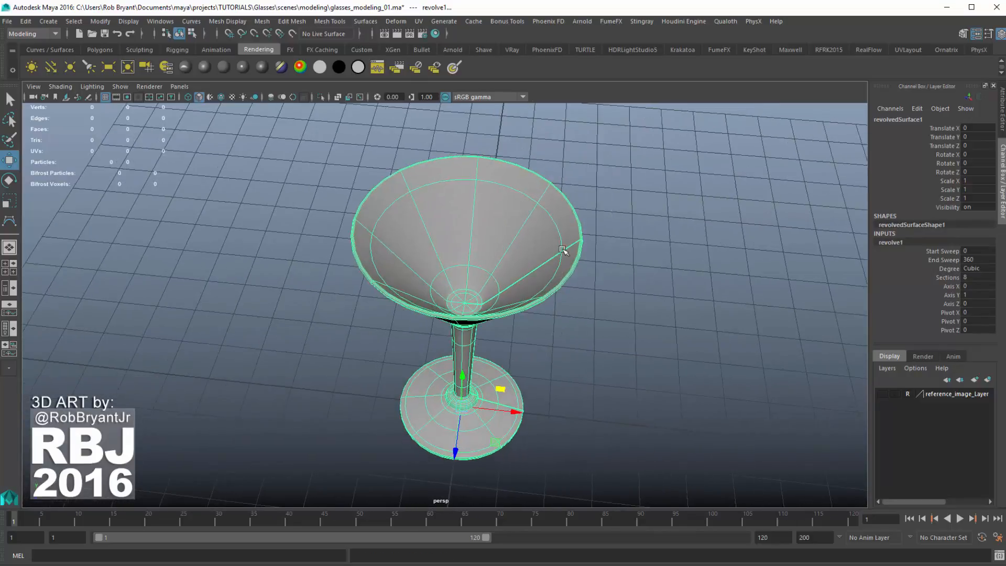
pyautogui.keyDown('alt'); pyautogui.moveTo(550, 293); pyautogui.dragTo(510, 204); pyautogui.keyUp('alt')
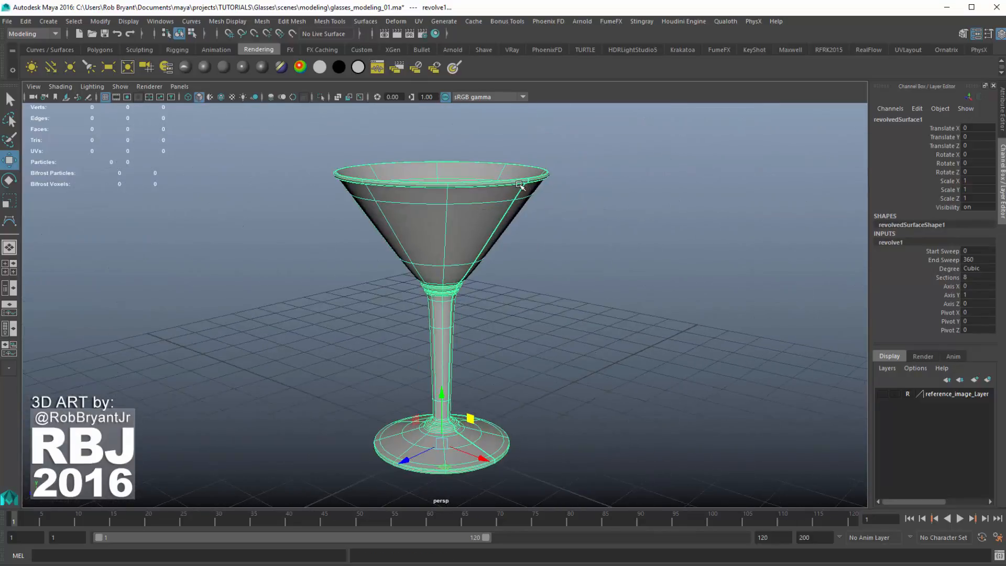
pyautogui.keyDown('alt'); pyautogui.moveTo(496, 393); pyautogui.dragTo(451, 303); pyautogui.keyUp('alt')
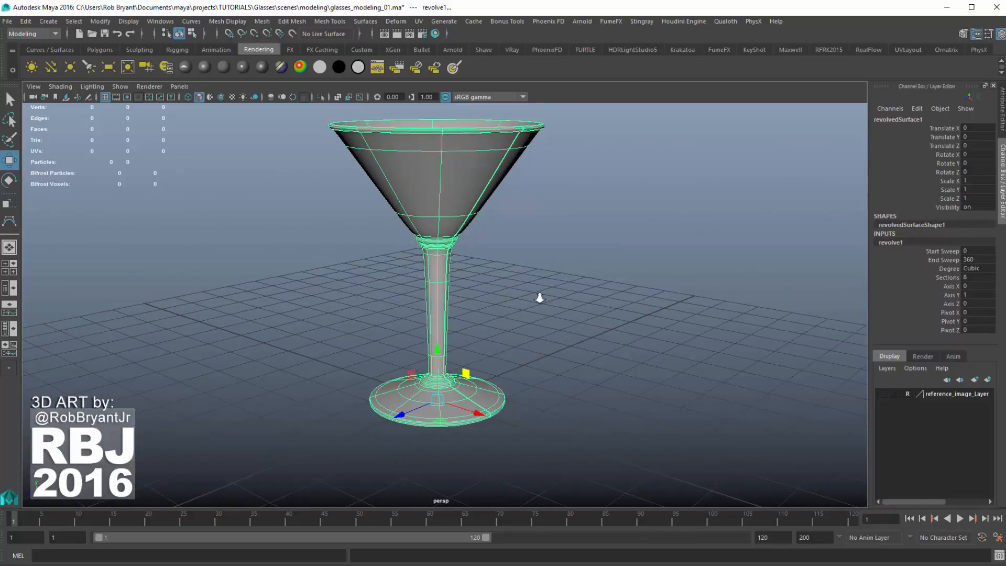
pyautogui.keyDown('alt'); pyautogui.moveTo(540, 297); pyautogui.dragTo(495, 340); pyautogui.keyUp('alt')
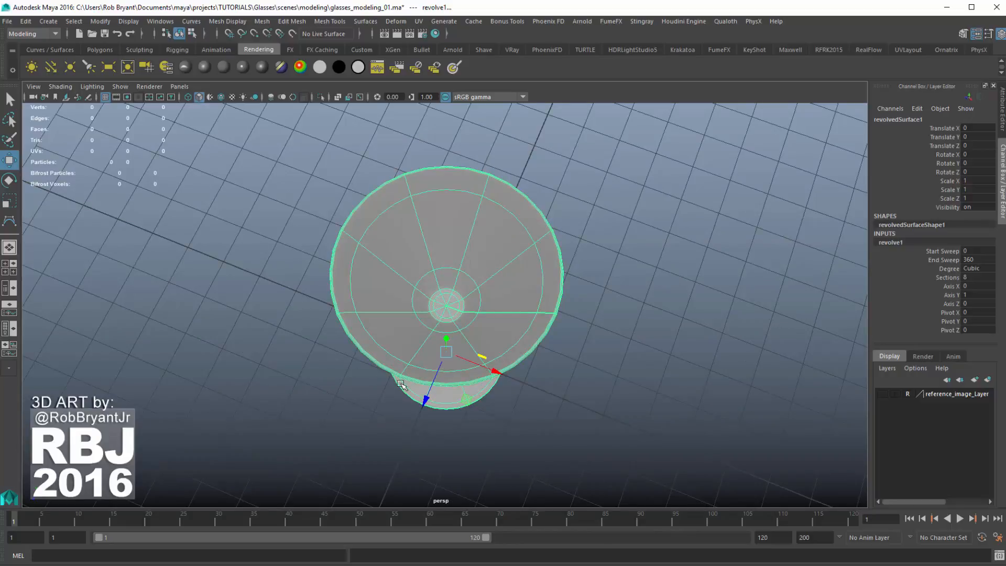
pyautogui.keyDown('alt'); pyautogui.moveTo(553, 405); pyautogui.dragTo(501, 301); pyautogui.keyUp('alt')
pyautogui.click(494, 315)
pyautogui.keyDown('alt'); pyautogui.moveTo(501, 301); pyautogui.dragTo(613, 350, button='right'); pyautogui.keyUp('alt')
pyautogui.keyDown('alt'); pyautogui.moveTo(573, 284); pyautogui.dragTo(574, 299, button='middle'); pyautogui.keyUp('alt')
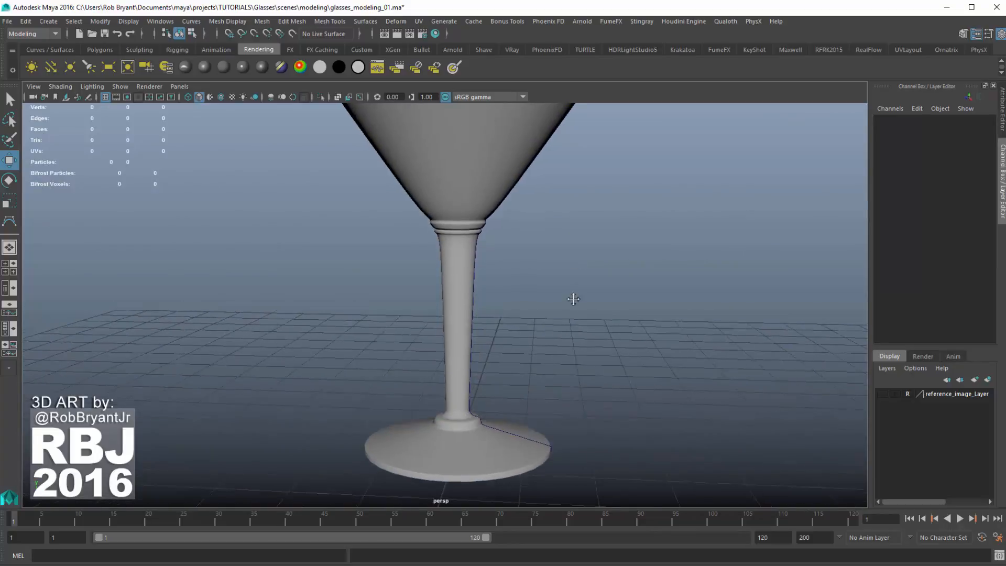
pyautogui.keyDown('alt'); pyautogui.moveTo(574, 299); pyautogui.dragTo(522, 312); pyautogui.keyUp('alt')
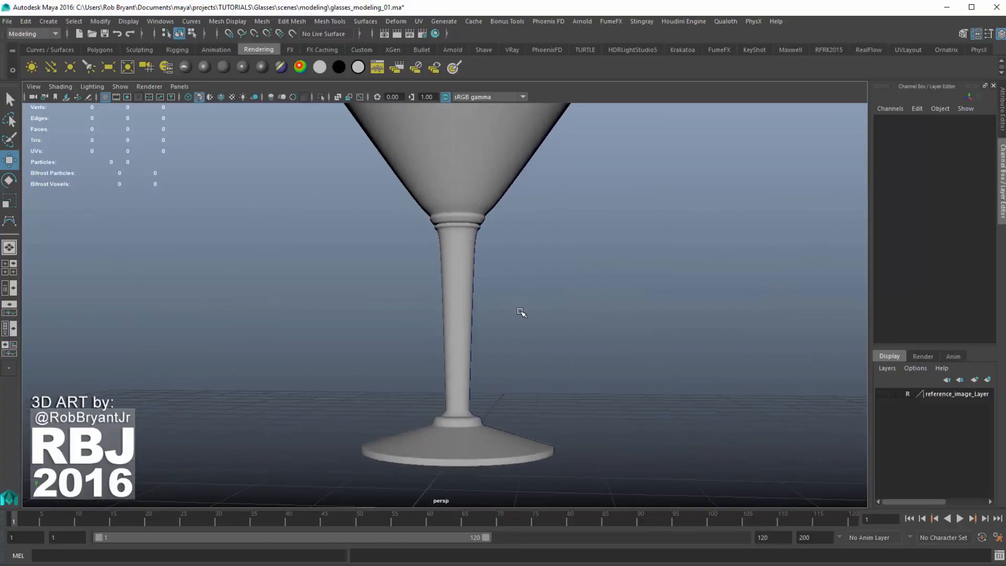
# Examine the underside of the foot closely around its centre point.
pyautogui.keyDown('alt'); pyautogui.moveTo(591, 347); pyautogui.dragTo(543, 252); pyautogui.keyUp('alt')
pyautogui.keyDown('alt'); pyautogui.moveTo(482, 347); pyautogui.dragTo(478, 321); pyautogui.keyUp('alt')
pyautogui.keyDown('alt'); pyautogui.moveTo(480, 321); pyautogui.dragTo(634, 328, button='right'); pyautogui.keyUp('alt')
pyautogui.keyDown('alt'); pyautogui.moveTo(617, 311); pyautogui.dragTo(532, 305, button='middle'); pyautogui.keyUp('alt')
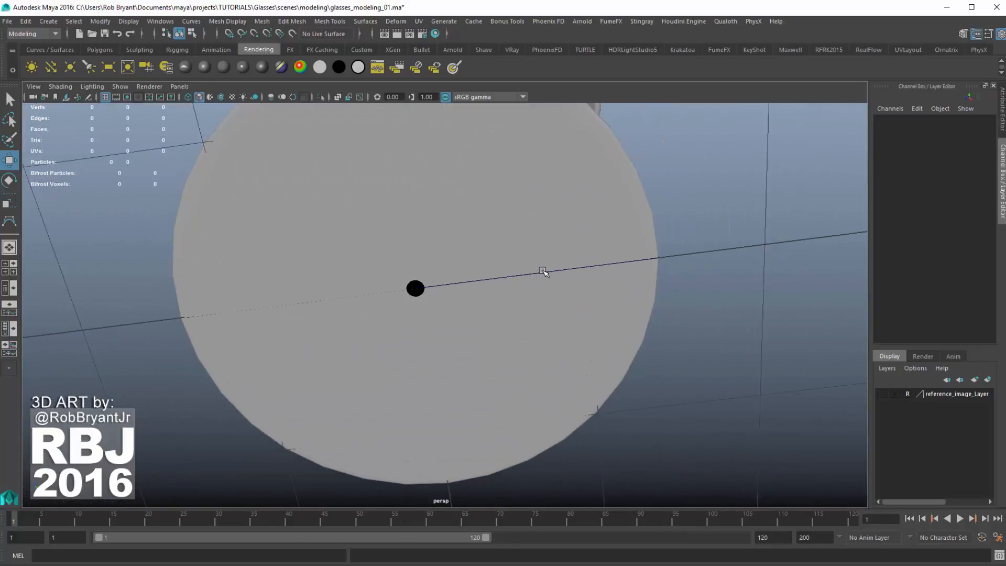
pyautogui.click(543, 271)
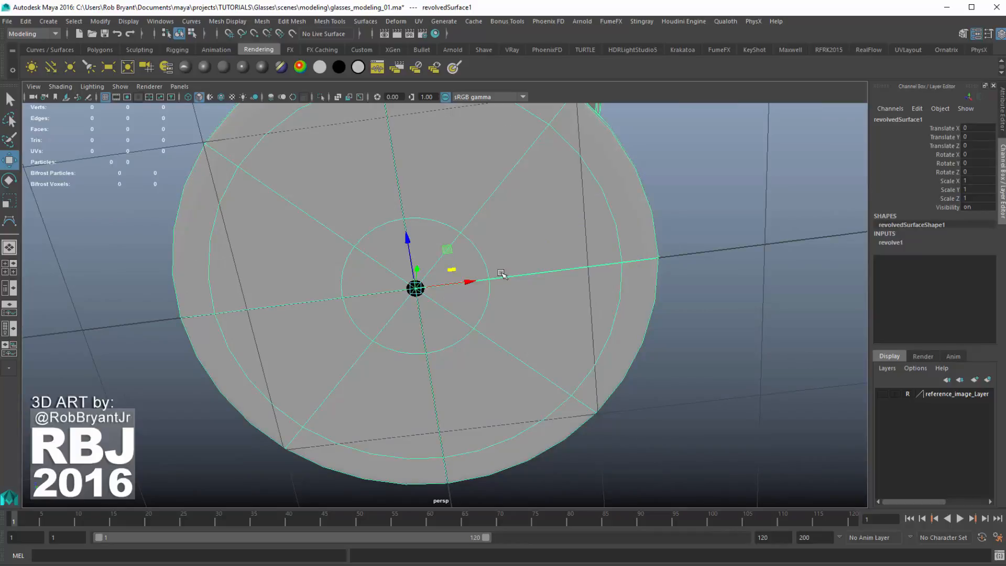
pyautogui.keyDown('alt'); pyautogui.moveTo(602, 250); pyautogui.dragTo(514, 260); pyautogui.keyUp('alt')
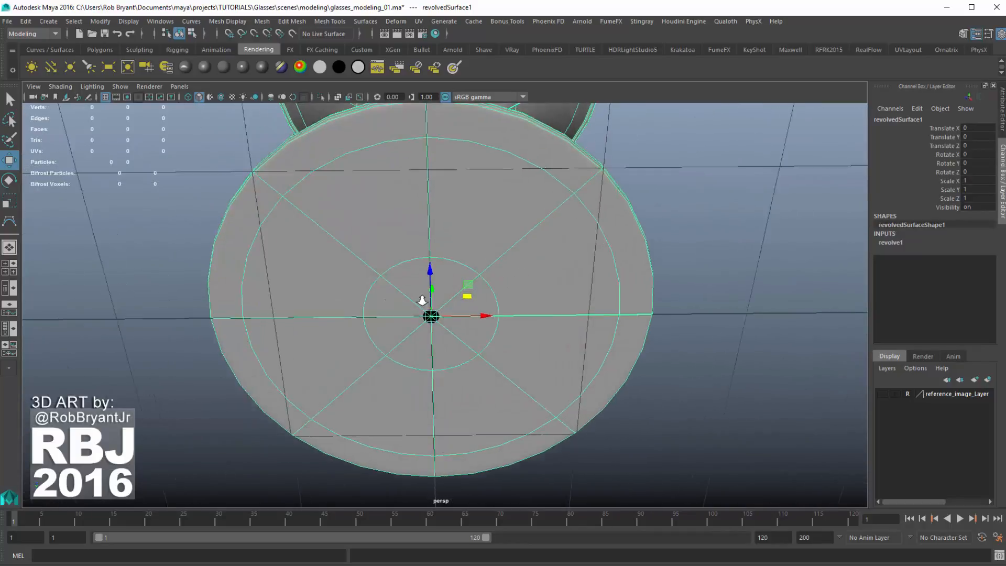
pyautogui.keyDown('alt'); pyautogui.moveTo(409, 307); pyautogui.dragTo(611, 321, button='right'); pyautogui.keyUp('alt')
pyautogui.keyDown('alt'); pyautogui.moveTo(384, 320); pyautogui.dragTo(445, 187); pyautogui.keyUp('alt')
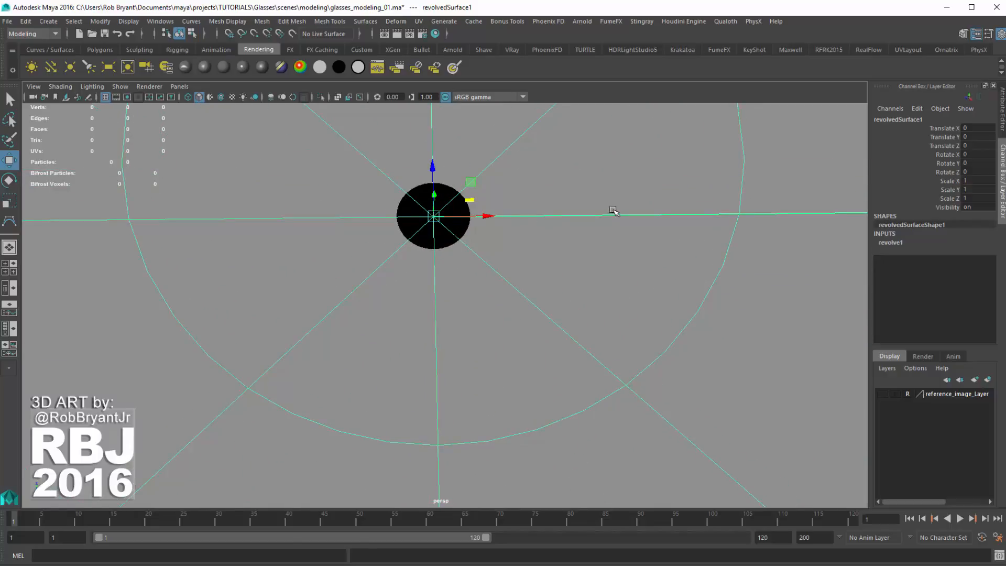
pyautogui.keyDown('alt'); pyautogui.moveTo(614, 211); pyautogui.dragTo(306, 181, button='right'); pyautogui.keyUp('alt')
pyautogui.keyDown('alt'); pyautogui.moveTo(666, 256); pyautogui.dragTo(602, 273, button='middle'); pyautogui.keyUp('alt')
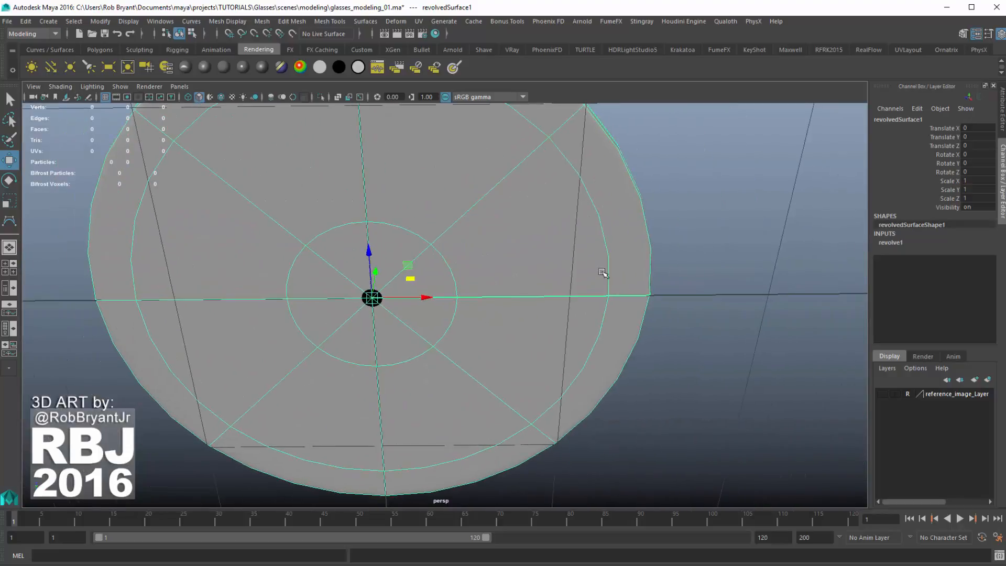
# Move the profile curve's end CV under the foot inward to the central axis to close the hole, and return to object mode.
pyautogui.click(709, 282)
pyautogui.click(636, 295)
pyautogui.moveTo(675, 313); pyautogui.dragTo(633, 280)
pyautogui.keyDown('ctrl'); pyautogui.moveTo(664, 245); pyautogui.dragTo(620, 227); pyautogui.keyUp('ctrl')
pyautogui.moveTo(706, 221); pyautogui.dragTo(652, 220, button='right')
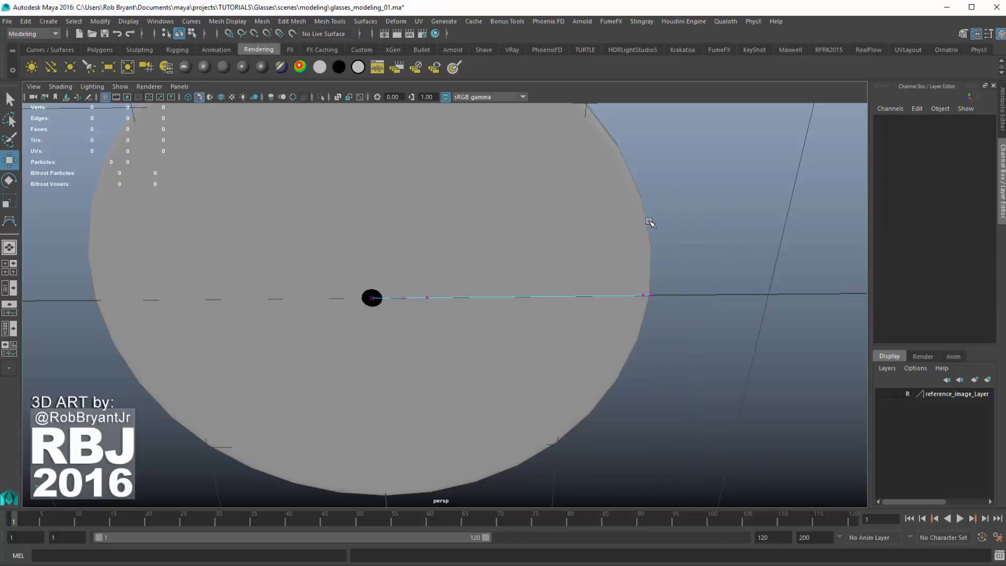
pyautogui.keyDown('alt'); pyautogui.moveTo(290, 299); pyautogui.dragTo(344, 307, button='right'); pyautogui.keyUp('alt')
pyautogui.click(348, 297)
pyautogui.keyDown('alt'); pyautogui.moveTo(266, 315); pyautogui.dragTo(420, 339, button='right'); pyautogui.keyUp('alt')
pyautogui.keyDown('alt'); pyautogui.moveTo(420, 339); pyautogui.dragTo(482, 333, button='middle'); pyautogui.keyUp('alt')
pyautogui.moveTo(420, 275); pyautogui.dragTo(419, 275)
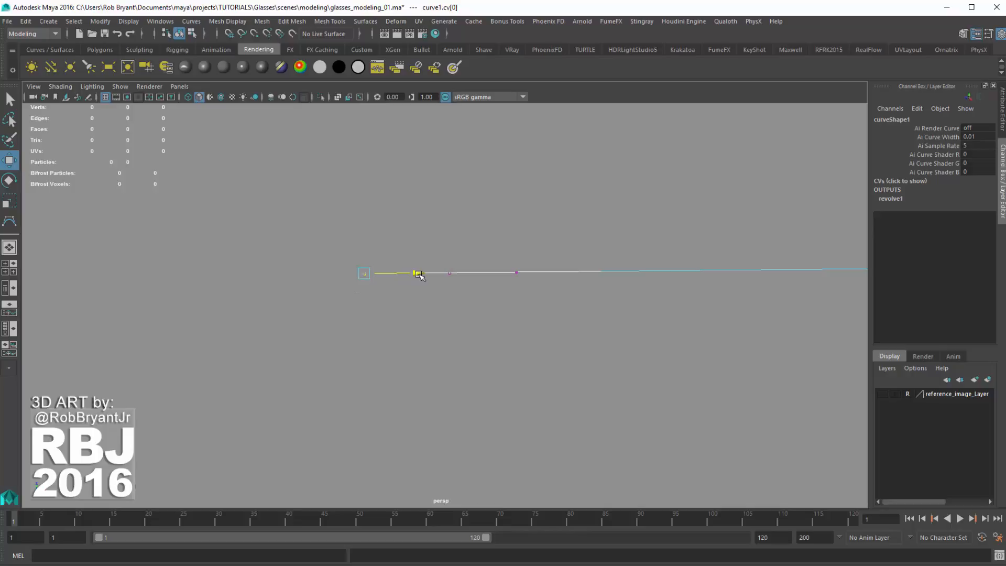
pyautogui.moveTo(418, 274); pyautogui.dragTo(419, 275)
pyautogui.keyDown('alt'); pyautogui.moveTo(672, 272); pyautogui.dragTo(464, 258, button='right'); pyautogui.keyUp('alt')
pyautogui.click(746, 217)
pyautogui.keyDown('alt'); pyautogui.moveTo(747, 217); pyautogui.dragTo(658, 236); pyautogui.keyUp('alt')
pyautogui.moveTo(658, 236); pyautogui.dragTo(696, 269, button='right')
# Select the profile curve at its end in the centre of the bowl's inner bottom and examine the small hole there.
pyautogui.keyDown('alt'); pyautogui.moveTo(697, 270); pyautogui.dragTo(569, 344); pyautogui.keyUp('alt')
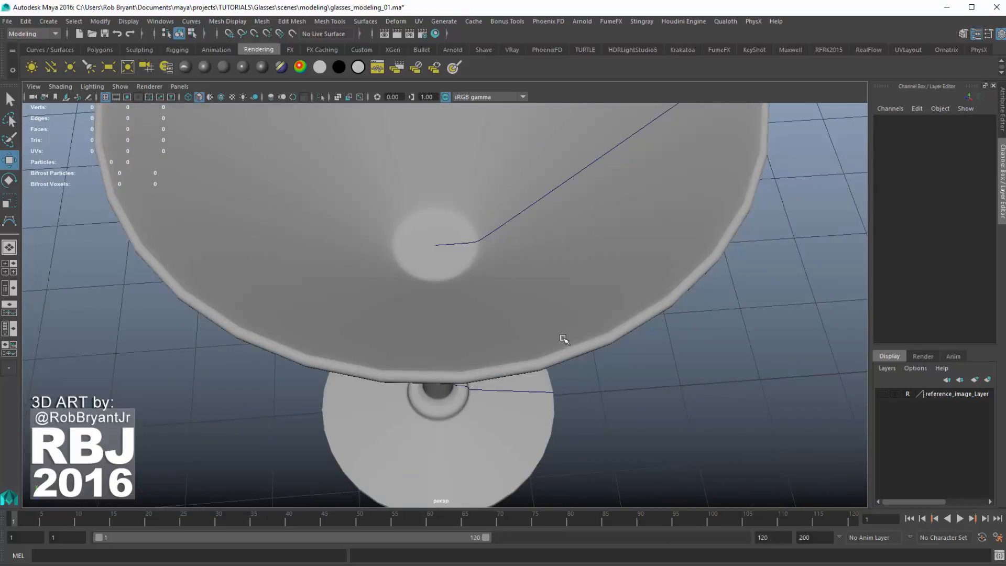
pyautogui.scroll(10, 442, 272)
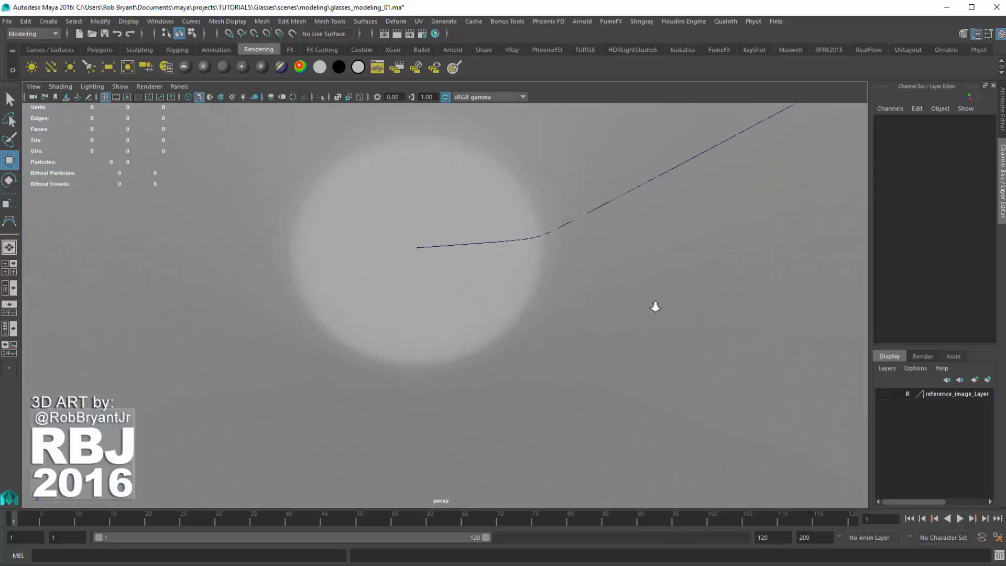
pyautogui.scroll(5, 458, 288)
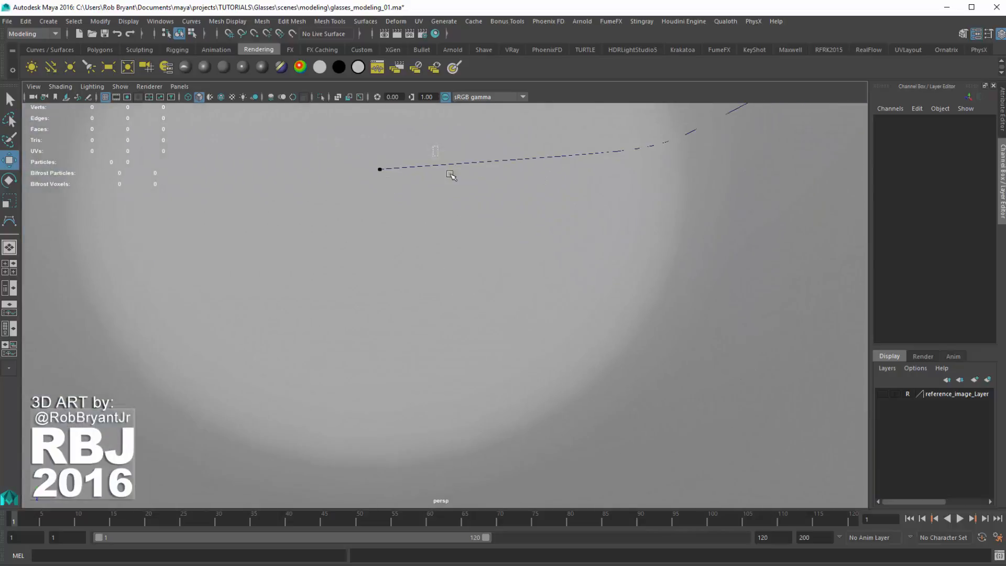
pyautogui.moveTo(451, 174); pyautogui.dragTo(513, 218)
pyautogui.keyDown('shift'); pyautogui.click(533, 240); pyautogui.keyUp('shift')
pyautogui.moveTo(552, 178); pyautogui.dragTo(474, 176, button='right')
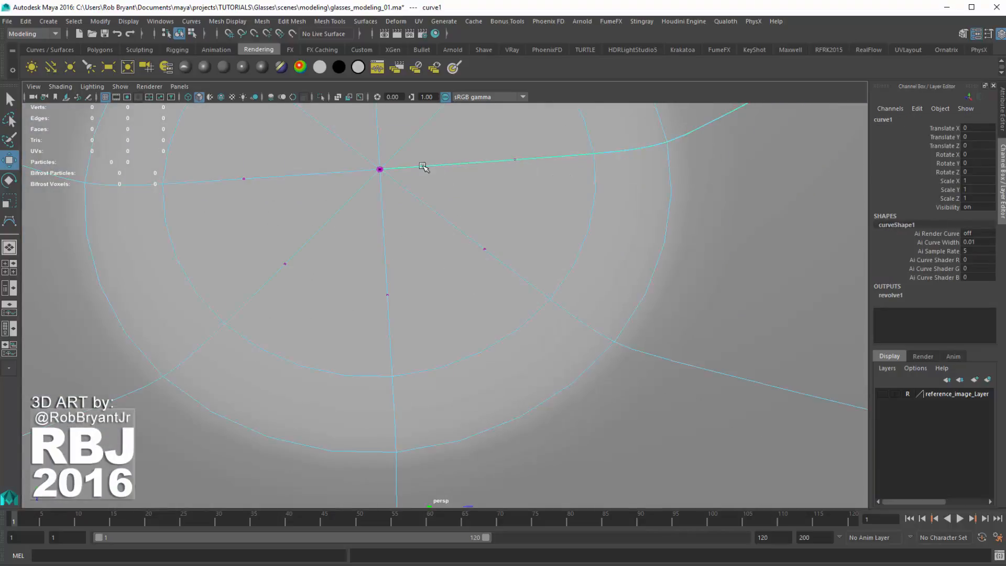
pyautogui.scroll(4, 456, 184)
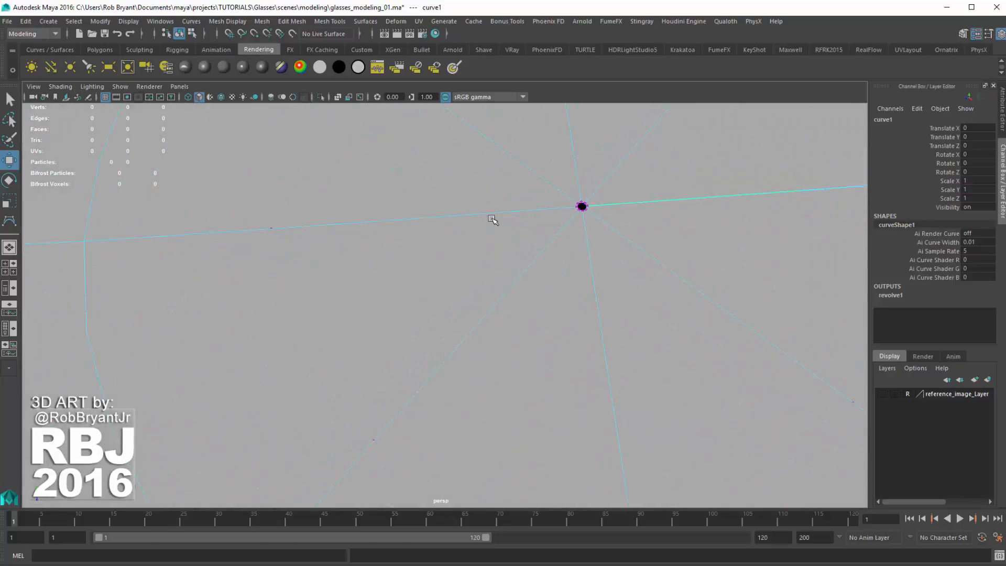
pyautogui.scroll(-10, 496, 210)
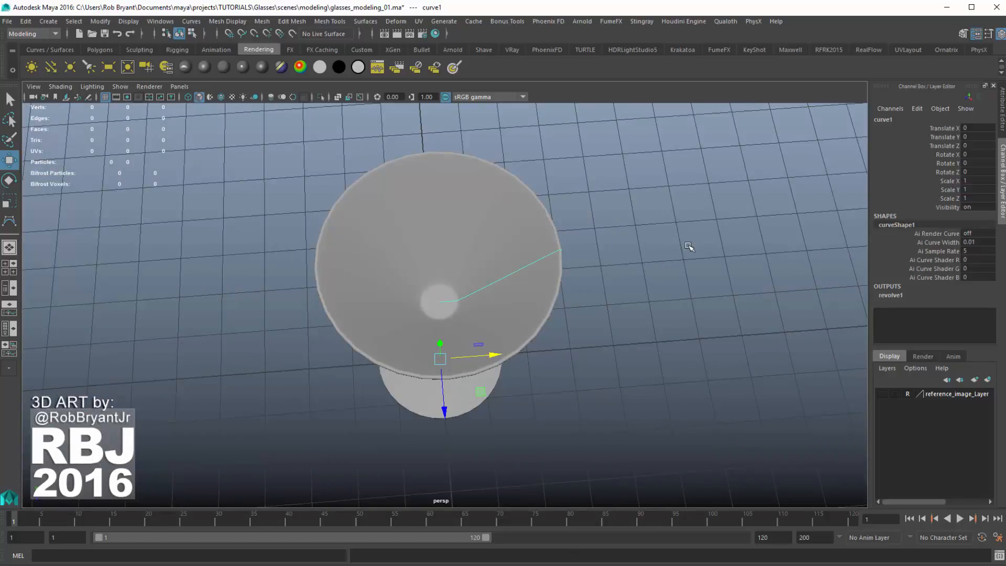
# Move the profile curve's end CV at the bowl's inner bottom inward to the central axis to close the hole.
pyautogui.moveTo(689, 246); pyautogui.dragTo(621, 244, button='right')
pyautogui.scroll(6, 510, 262)
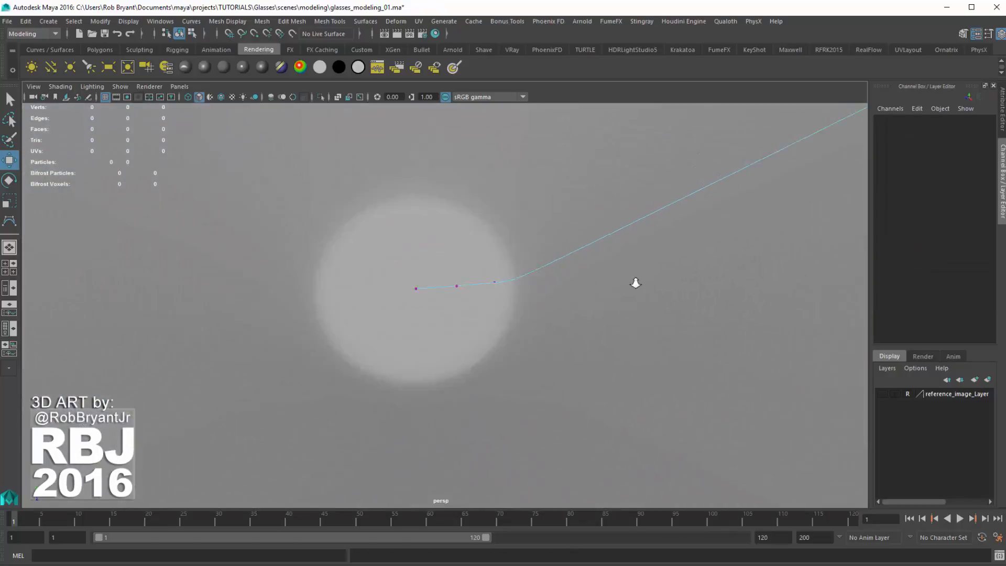
pyautogui.scroll(4, 636, 283)
pyautogui.keyDown('alt'); pyautogui.moveTo(331, 224); pyautogui.dragTo(386, 246, button='middle'); pyautogui.keyUp('alt')
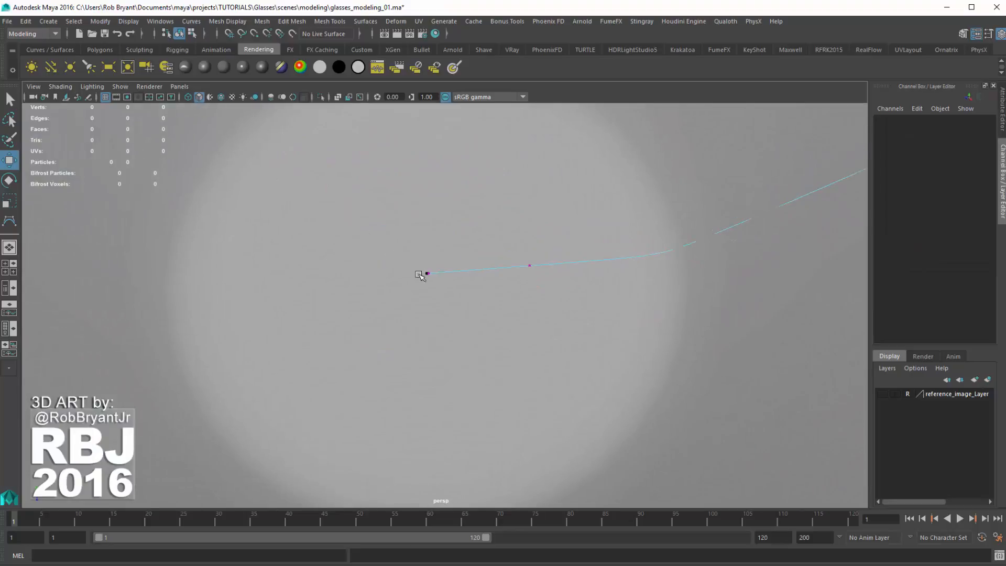
pyautogui.click(428, 273)
pyautogui.keyDown('alt'); pyautogui.moveTo(341, 277); pyautogui.dragTo(446, 276, button='right'); pyautogui.keyUp('alt')
pyautogui.keyDown('alt'); pyautogui.moveTo(445, 275); pyautogui.dragTo(456, 287, button='middle'); pyautogui.keyUp('alt')
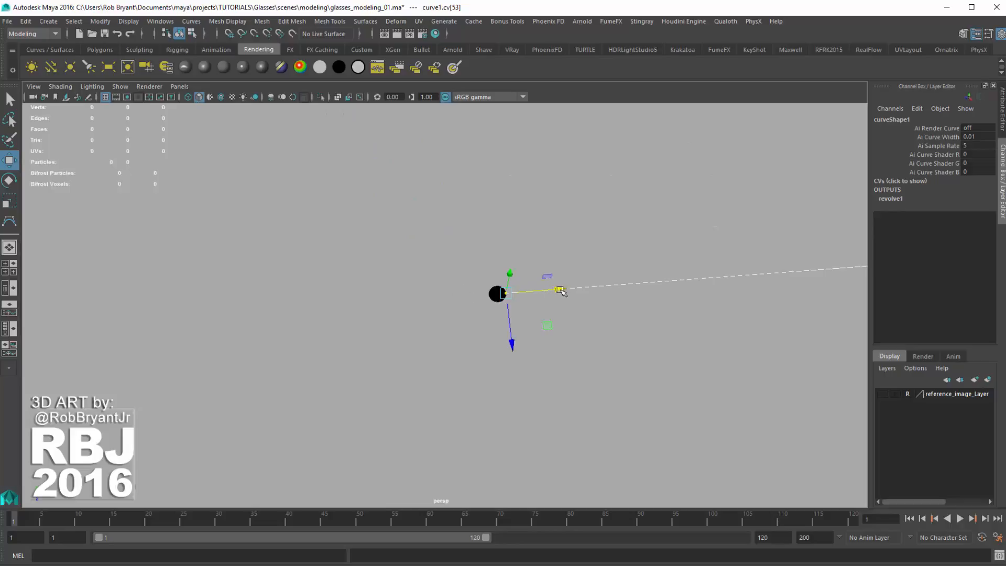
pyautogui.moveTo(563, 290); pyautogui.dragTo(557, 292)
# Return the profile curve to object mode and clear the selection with the whole glass in view.
pyautogui.keyDown('alt'); pyautogui.moveTo(590, 294); pyautogui.dragTo(528, 301, button='right'); pyautogui.keyUp('alt')
pyautogui.keyDown('alt'); pyautogui.moveTo(528, 301); pyautogui.dragTo(581, 278); pyautogui.keyUp('alt')
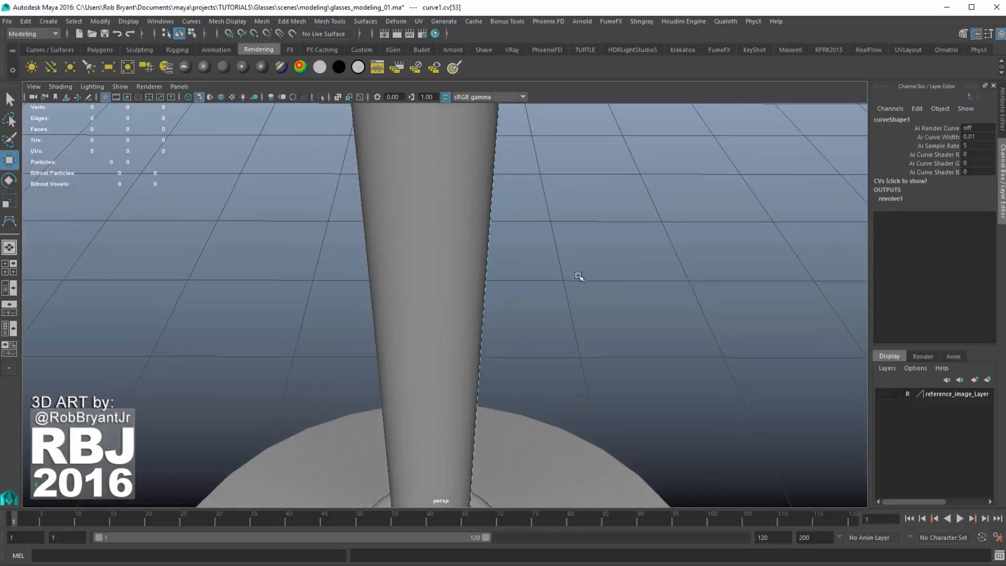
pyautogui.keyDown('alt'); pyautogui.moveTo(581, 278); pyautogui.dragTo(383, 238, button='right'); pyautogui.keyUp('alt')
pyautogui.keyDown('alt'); pyautogui.moveTo(438, 267); pyautogui.dragTo(409, 190); pyautogui.keyUp('alt')
pyautogui.keyDown('alt'); pyautogui.moveTo(409, 202); pyautogui.dragTo(413, 310, button='middle'); pyautogui.keyUp('alt')
pyautogui.keyDown('alt'); pyautogui.moveTo(555, 300); pyautogui.dragTo(501, 292, button='right'); pyautogui.keyUp('alt')
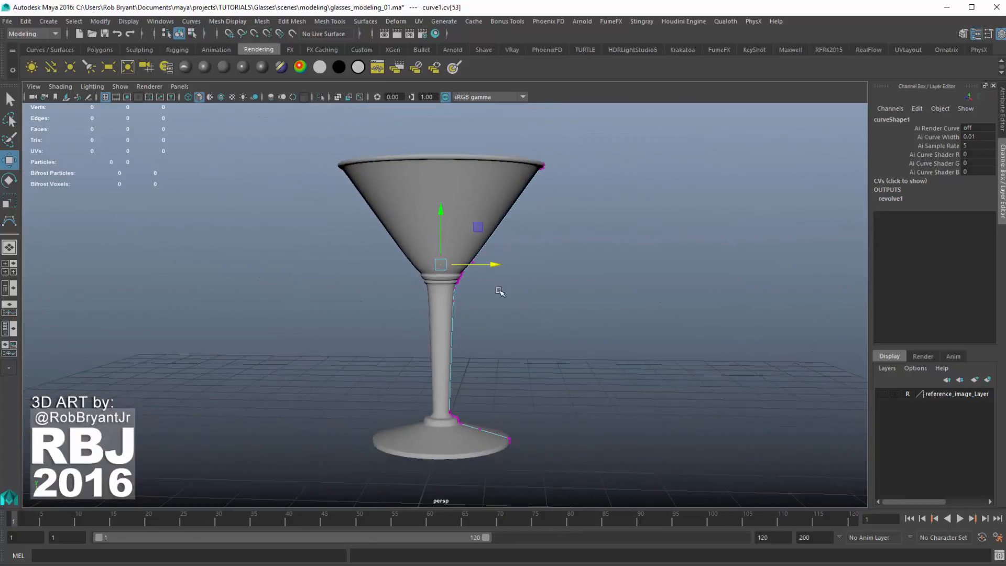
pyautogui.keyDown('alt'); pyautogui.moveTo(501, 263); pyautogui.dragTo(501, 283, button='middle'); pyautogui.keyUp('alt')
pyautogui.moveTo(507, 177); pyautogui.dragTo(561, 162, button='right')
pyautogui.click(572, 219)
pyautogui.keyDown('alt'); pyautogui.moveTo(561, 290); pyautogui.dragTo(512, 277); pyautogui.keyUp('alt')
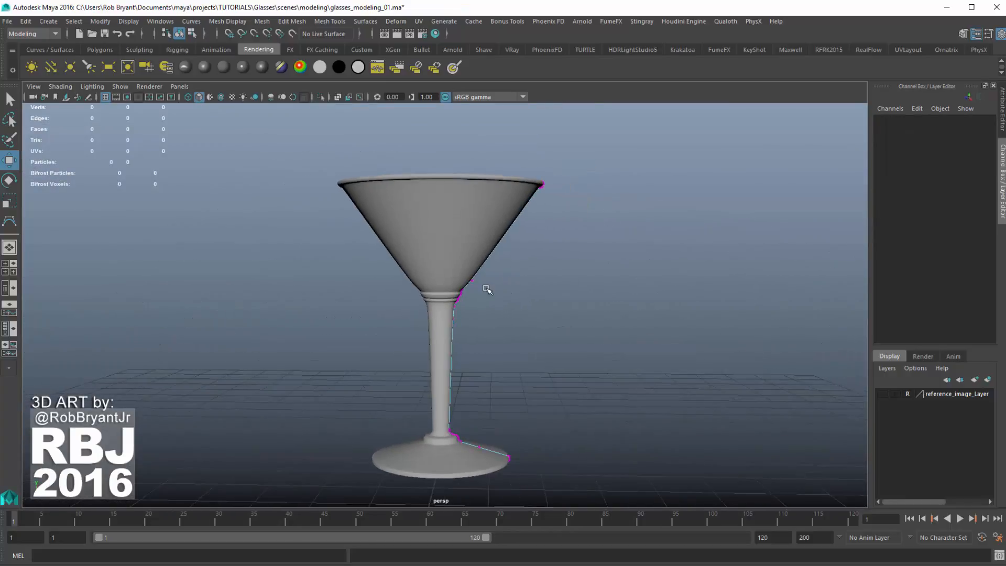
pyautogui.moveTo(502, 282); pyautogui.dragTo(559, 266, button='right')
pyautogui.click(581, 318)
pyautogui.moveTo(583, 319)
pyautogui.keyDown('alt'); pyautogui.mouseDown()
pyautogui.moveTo(562, 304)
pyautogui.moveTo(600, 321)
pyautogui.mouseUp(); pyautogui.keyUp('alt')
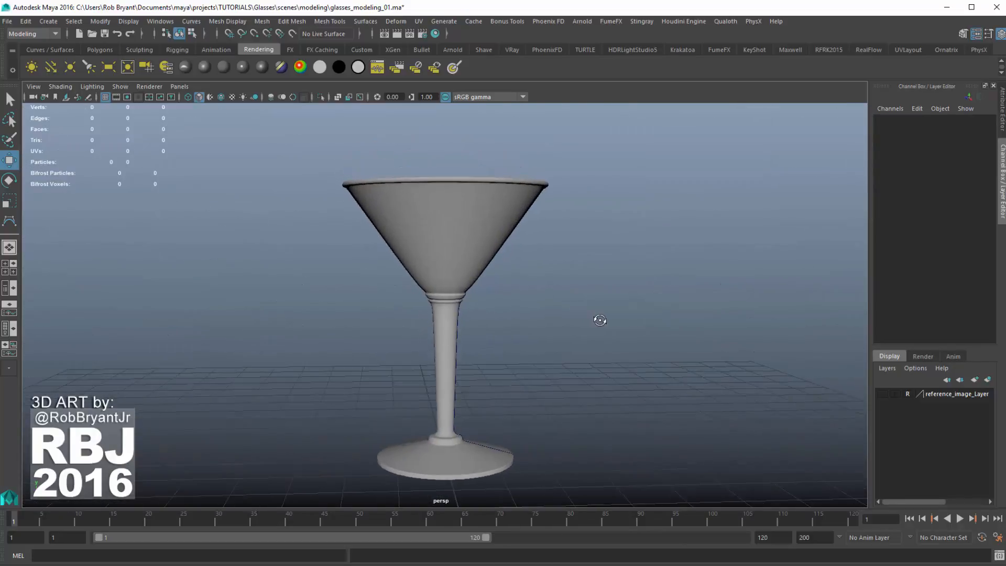
# Select the revolved surface and examine the full glass, its bowl and its rim from the side and from above.
pyautogui.click(443, 294)
pyautogui.keyDown('alt'); pyautogui.moveTo(603, 285); pyautogui.dragTo(543, 227); pyautogui.keyUp('alt')
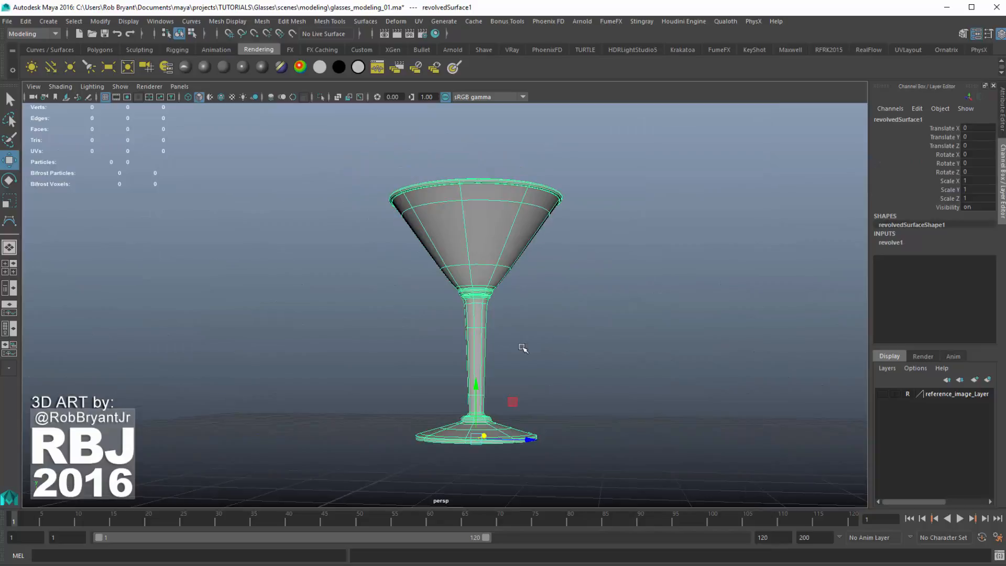
pyautogui.keyDown('alt'); pyautogui.moveTo(523, 348); pyautogui.dragTo(631, 407); pyautogui.keyUp('alt')
pyautogui.keyDown('alt'); pyautogui.moveTo(631, 371); pyautogui.dragTo(487, 300); pyautogui.keyUp('alt')
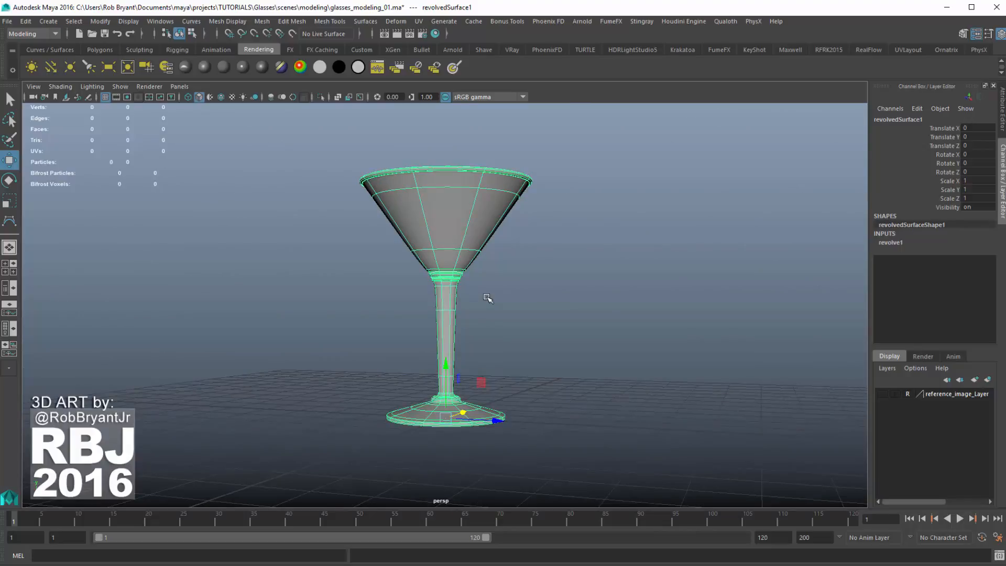
pyautogui.keyDown('alt'); pyautogui.moveTo(484, 325); pyautogui.dragTo(548, 342); pyautogui.keyUp('alt')
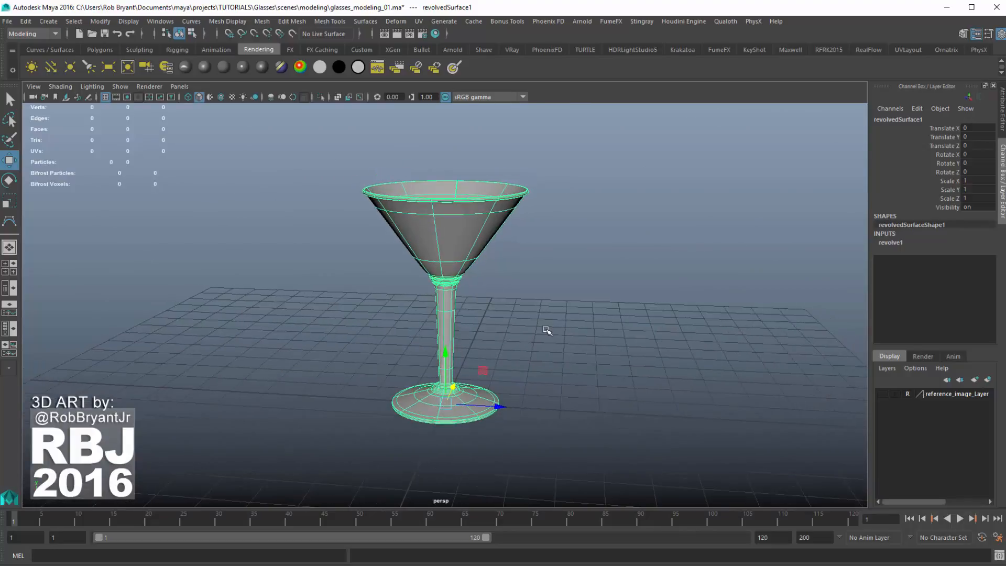
pyautogui.click(548, 339)
pyautogui.keyDown('alt'); pyautogui.moveTo(513, 281); pyautogui.dragTo(492, 204); pyautogui.keyUp('alt')
pyautogui.click(494, 204)
pyautogui.keyDown('alt'); pyautogui.moveTo(501, 242); pyautogui.dragTo(389, 203); pyautogui.keyUp('alt')
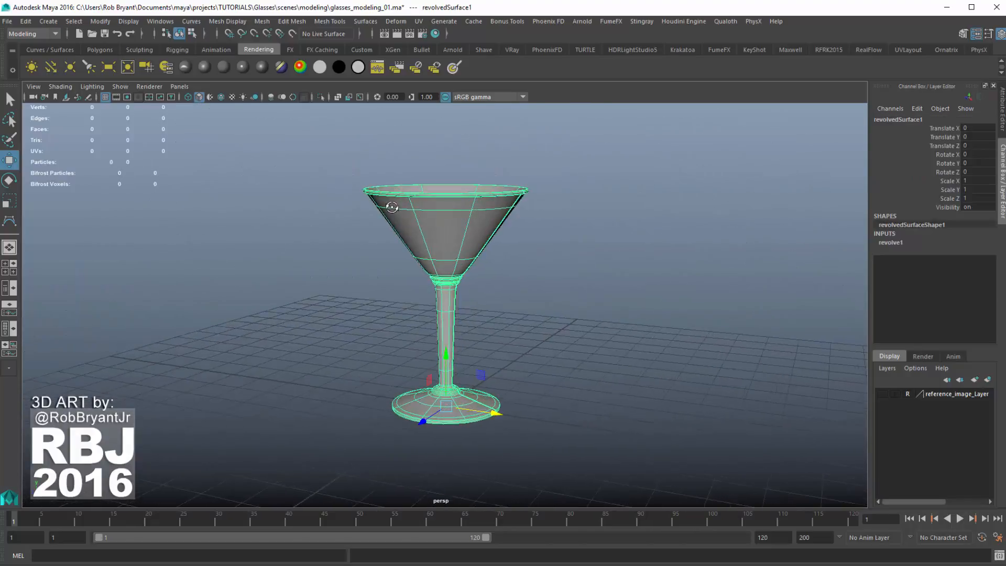
pyautogui.moveTo(499, 213)
pyautogui.keyDown('alt'); pyautogui.mouseDown()
pyautogui.moveTo(499, 243)
pyautogui.moveTo(514, 203)
pyautogui.moveTo(512, 221)
pyautogui.mouseUp(); pyautogui.keyUp('alt')
pyautogui.keyDown('alt'); pyautogui.moveTo(529, 230); pyautogui.dragTo(653, 265, button='right'); pyautogui.keyUp('alt')
pyautogui.keyDown('alt'); pyautogui.moveTo(558, 136); pyautogui.dragTo(538, 237, button='middle'); pyautogui.keyUp('alt')
pyautogui.keyDown('alt'); pyautogui.moveTo(538, 215); pyautogui.dragTo(536, 238); pyautogui.keyUp('alt')
pyautogui.keyDown('alt'); pyautogui.moveTo(536, 238); pyautogui.dragTo(608, 271, button='right'); pyautogui.keyUp('alt')
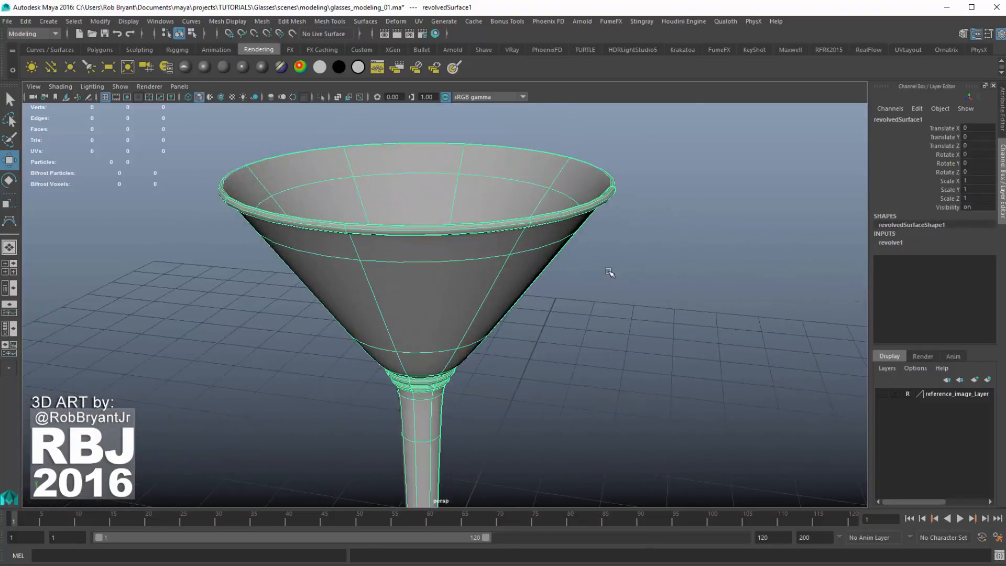
# Select the profile curve and examine how it follows the bowl and stem in both wireframe and shaded display.
pyautogui.keyDown('alt'); pyautogui.moveTo(619, 205); pyautogui.dragTo(629, 261); pyautogui.keyUp('alt')
pyautogui.moveTo(592, 170); pyautogui.dragTo(648, 216)
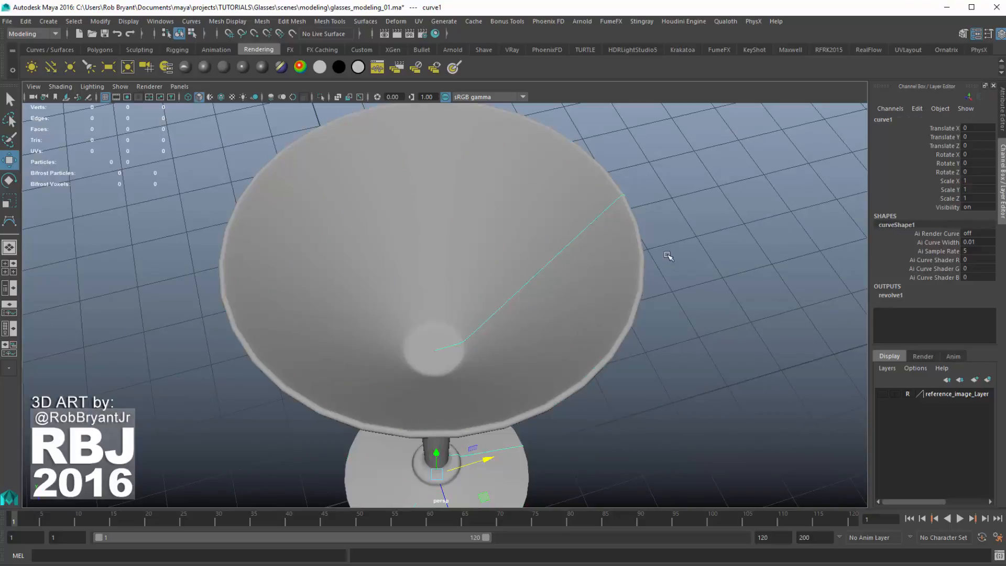
pyautogui.keyDown('alt'); pyautogui.moveTo(667, 253); pyautogui.dragTo(644, 245); pyautogui.keyUp('alt')
pyautogui.keyDown('alt'); pyautogui.moveTo(647, 246); pyautogui.dragTo(623, 247, button='right'); pyautogui.keyUp('alt')
pyautogui.keyDown('alt'); pyautogui.moveTo(623, 246); pyautogui.dragTo(618, 196, button='middle'); pyautogui.keyUp('alt')
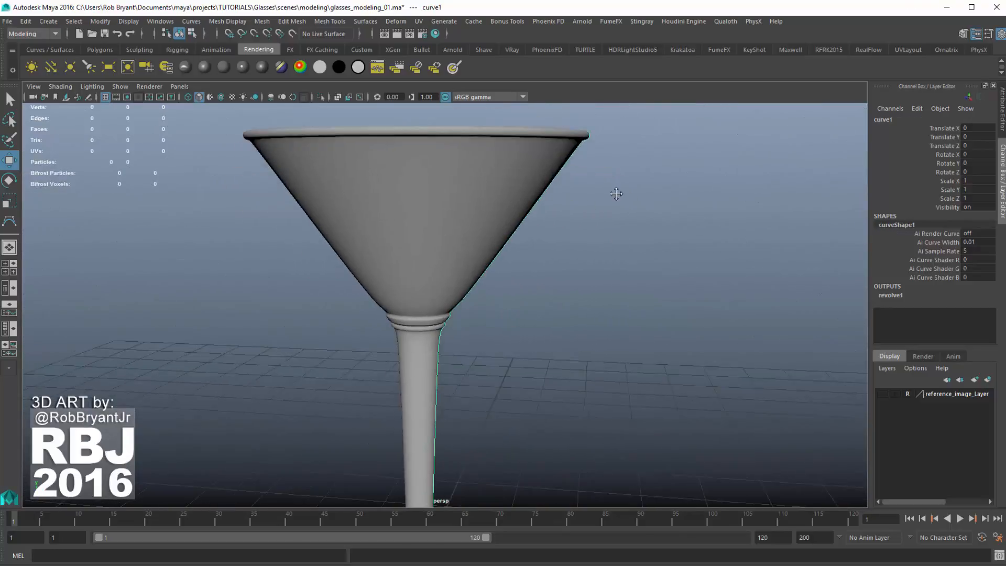
pyautogui.keyDown('alt'); pyautogui.moveTo(618, 196); pyautogui.dragTo(611, 226); pyautogui.keyUp('alt')
pyautogui.keyDown('alt'); pyautogui.moveTo(632, 226); pyautogui.dragTo(602, 213, button='right'); pyautogui.keyUp('alt')
pyautogui.press('4')
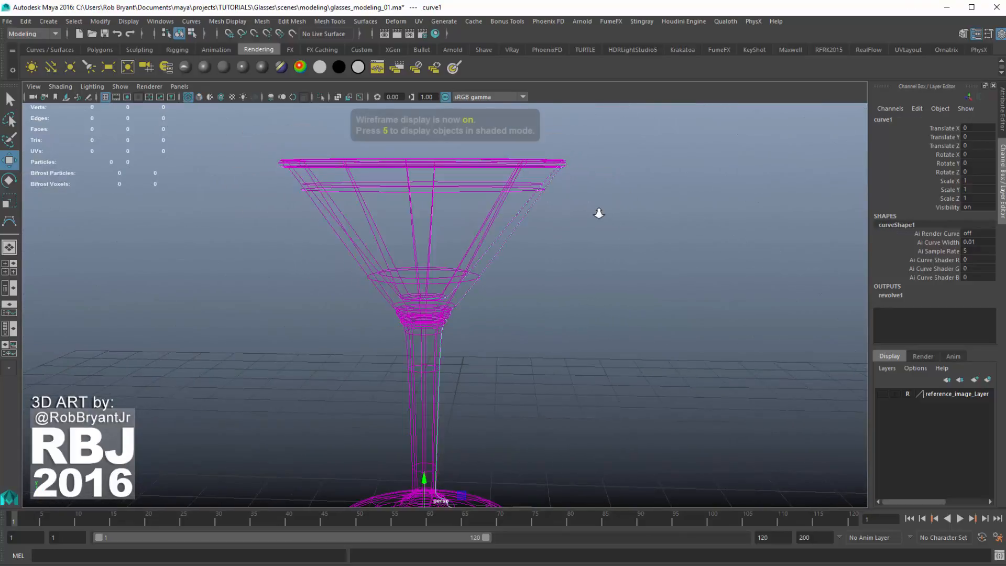
pyautogui.press('5')
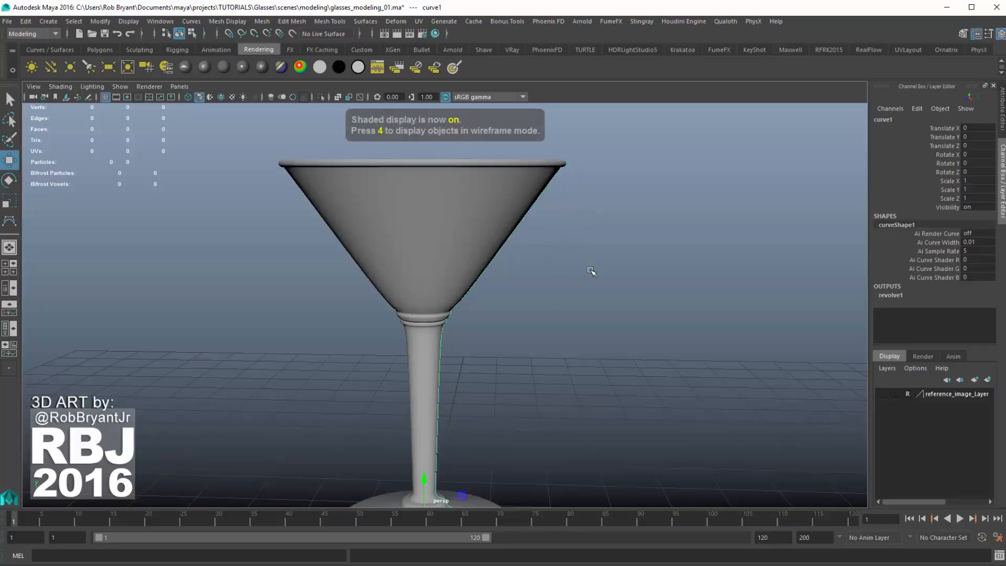
pyautogui.keyDown('alt'); pyautogui.moveTo(593, 272); pyautogui.dragTo(566, 220); pyautogui.keyUp('alt')
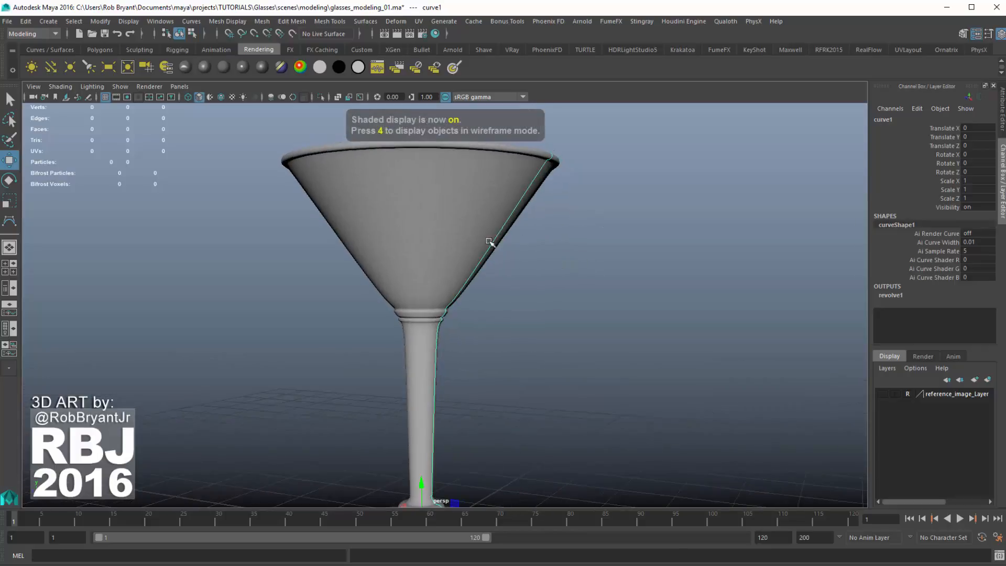
# Show the front view in wireframe and select the profile curve's CVs at the bowl's rim.
pyautogui.press('space')
pyautogui.press('space')
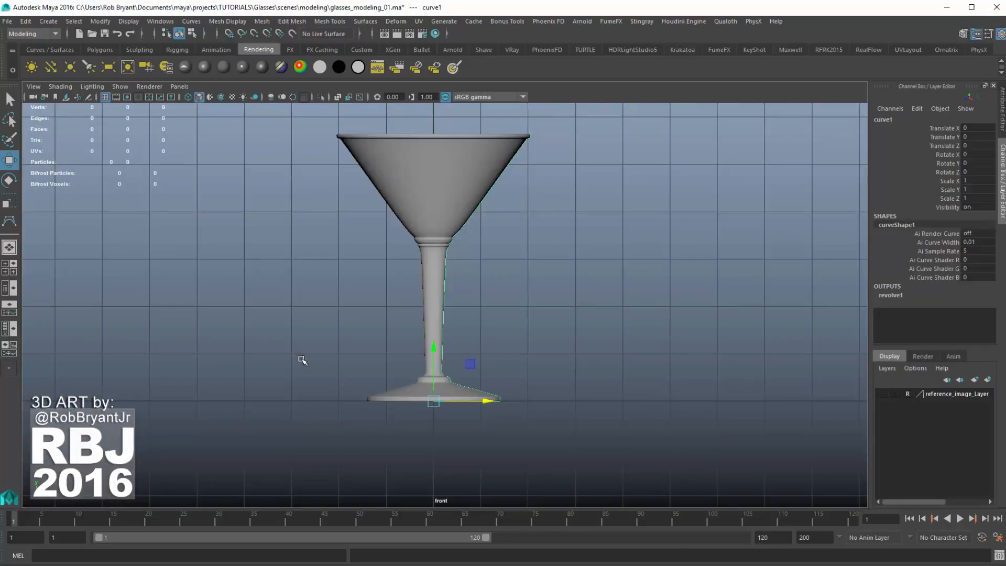
pyautogui.press('4')
pyautogui.scroll(1, 456, 274)
pyautogui.keyDown('alt'); pyautogui.moveTo(455, 275); pyautogui.dragTo(440, 309, button='middle'); pyautogui.keyUp('alt')
pyautogui.keyDown('alt'); pyautogui.moveTo(439, 309); pyautogui.dragTo(535, 280, button='right'); pyautogui.keyUp('alt')
pyautogui.moveTo(613, 229); pyautogui.dragTo(496, 229, button='right')
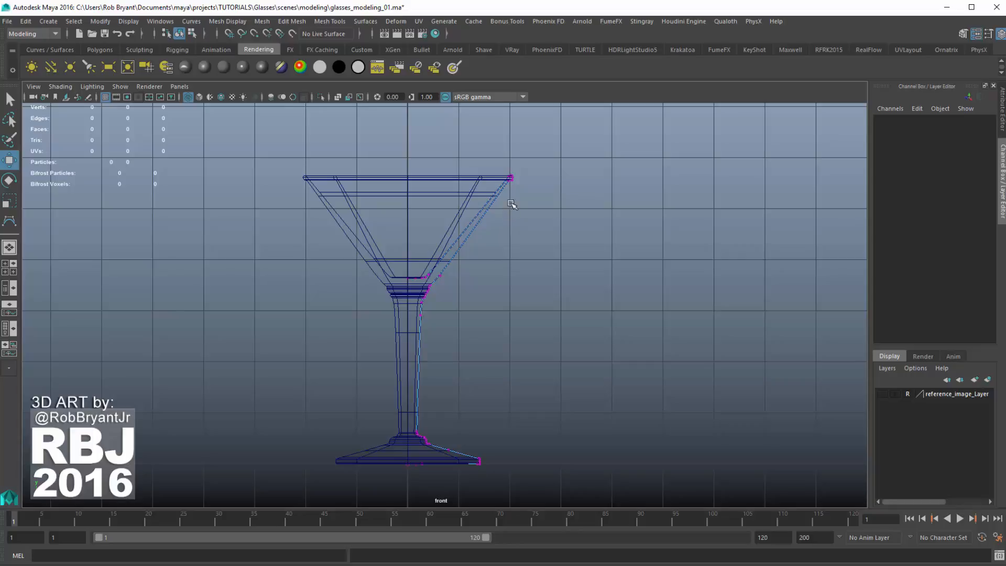
pyautogui.scroll(1, 488, 176)
pyautogui.keyDown('alt'); pyautogui.moveTo(566, 212); pyautogui.dragTo(560, 238, button='middle'); pyautogui.keyUp('alt')
pyautogui.moveTo(497, 159); pyautogui.dragTo(571, 218)
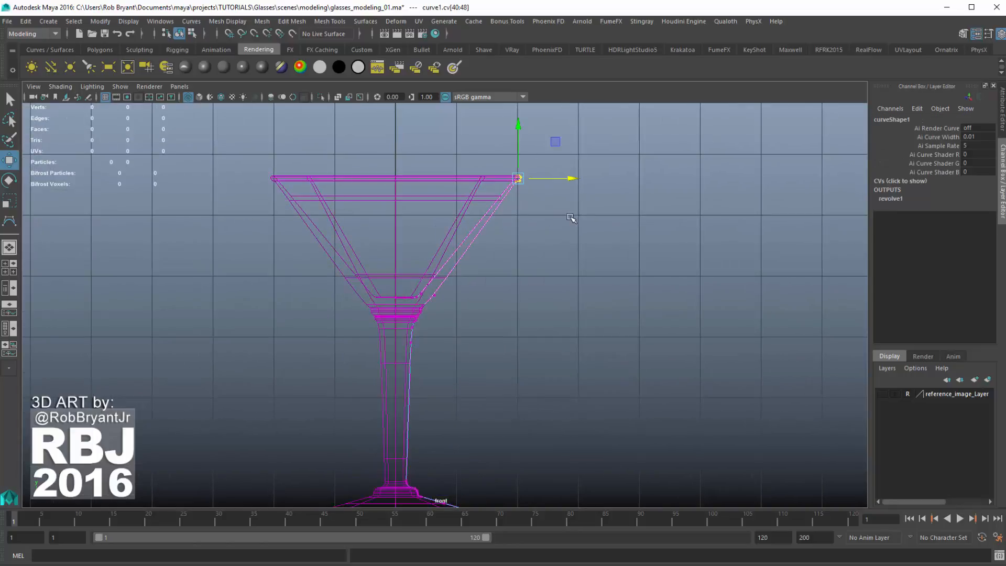
# Try reshaping the bowl in the perspective view by moving the selected rim CVs inward along X.
pyautogui.press('space')
pyautogui.press('space')
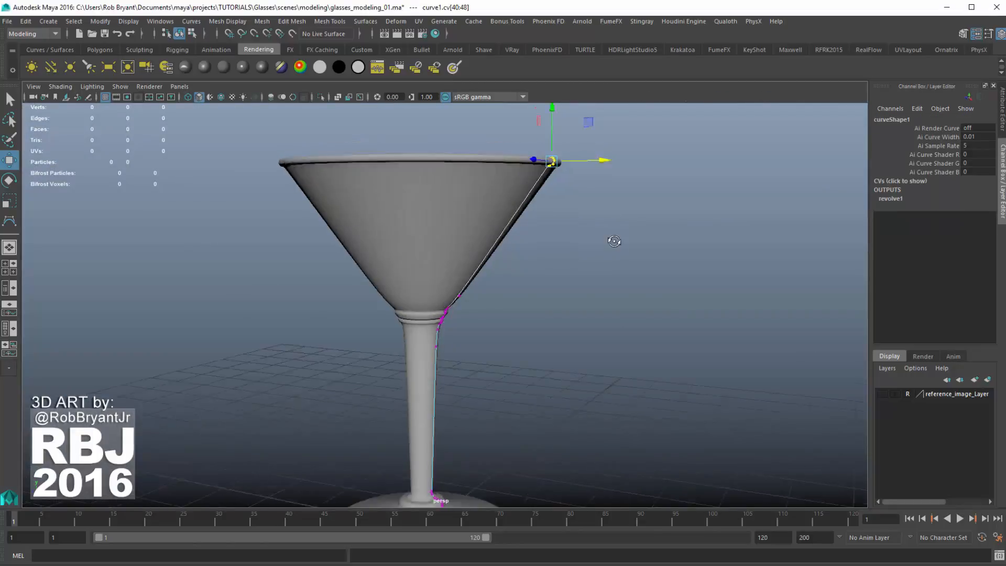
pyautogui.moveTo(615, 205); pyautogui.dragTo(576, 197)
pyautogui.moveTo(551, 166); pyautogui.dragTo(539, 165)
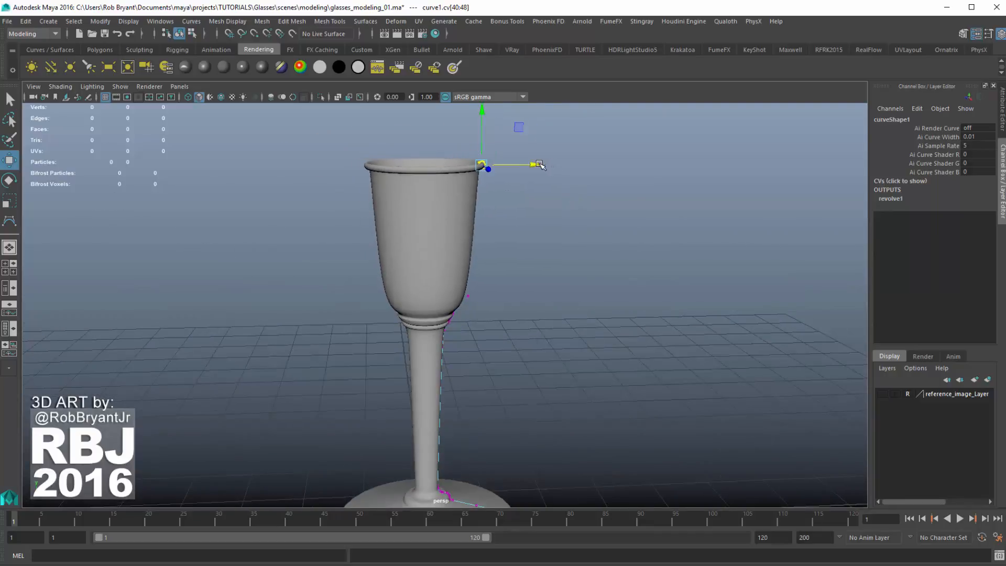
pyautogui.keyDown('alt'); pyautogui.moveTo(590, 201); pyautogui.dragTo(606, 243); pyautogui.keyUp('alt')
# Undo and redo the rim CV moves, and try a different bowl width by moving those CVs along X again.
pyautogui.hotkey('ctrl', 'z')
pyautogui.hotkey('ctrl', 'z')
pyautogui.hotkey('ctrl', 'z')
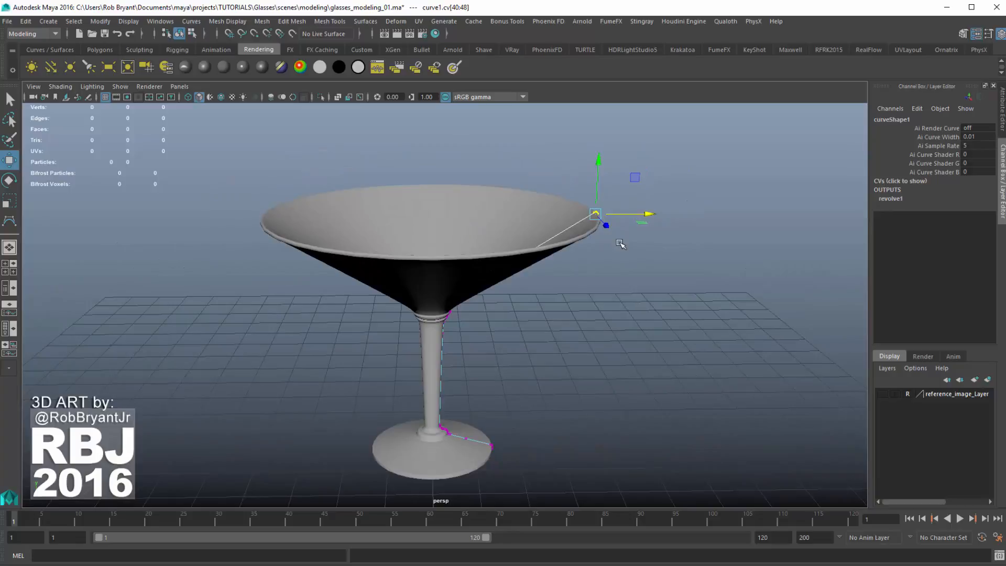
pyautogui.hotkey('shift', 'z')
pyautogui.hotkey('shift', 'z')
pyautogui.hotkey('shift', 'z')
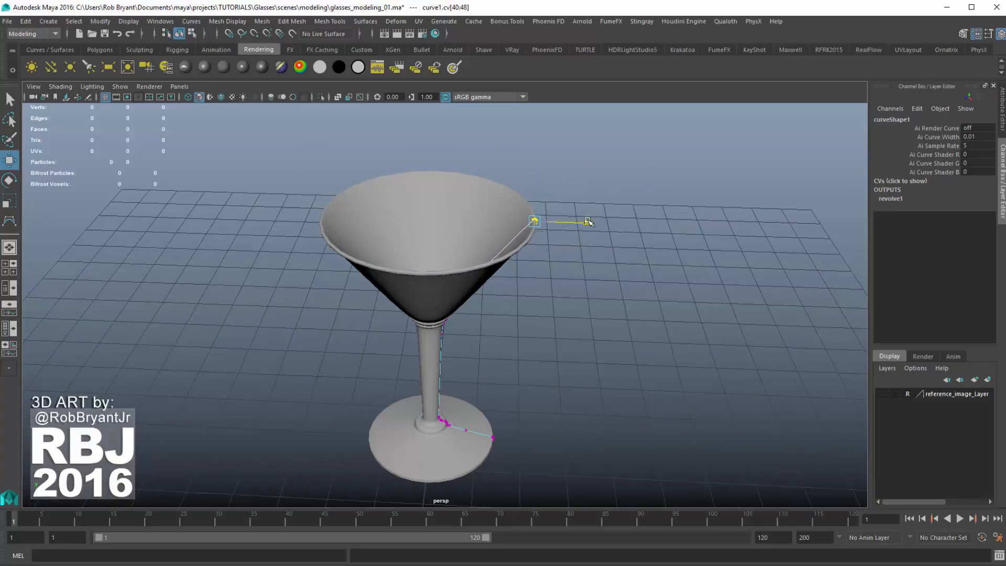
pyautogui.moveTo(584, 222)
pyautogui.mouseDown()
pyautogui.moveTo(562, 222)
pyautogui.moveTo(571, 222)
pyautogui.mouseUp()
pyautogui.keyDown('alt'); pyautogui.moveTo(441, 303); pyautogui.dragTo(470, 294); pyautogui.keyUp('alt')
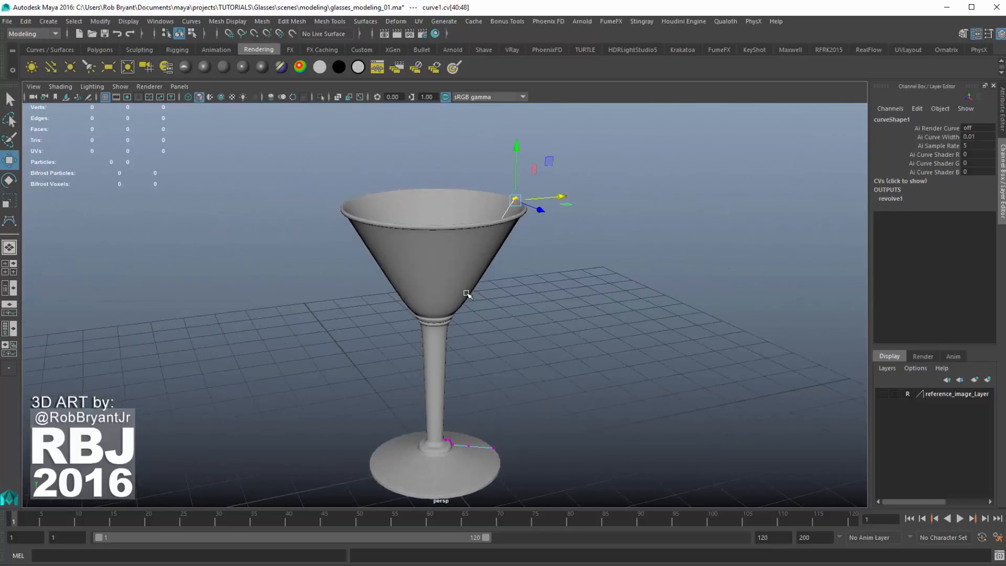
pyautogui.keyDown('alt'); pyautogui.moveTo(470, 294); pyautogui.dragTo(559, 310, button='right'); pyautogui.keyUp('alt')
pyautogui.keyDown('alt'); pyautogui.moveTo(560, 309); pyautogui.dragTo(571, 192); pyautogui.keyUp('alt')
# Leave CV editing of the profile curve and clear the selection.
pyautogui.click(546, 283)
pyautogui.rightClick(629, 182)
pyautogui.moveTo(629, 182); pyautogui.dragTo(629, 212, button='right')
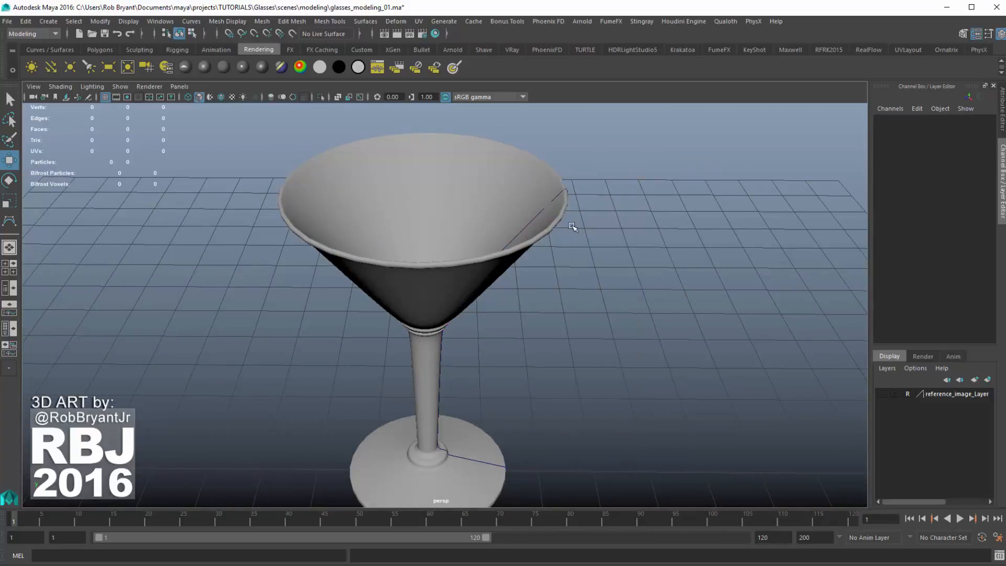
# Select the revolved glass surface and create a new display layer from it.
pyautogui.keyDown('alt'); pyautogui.moveTo(574, 228); pyautogui.dragTo(521, 317); pyautogui.keyUp('alt')
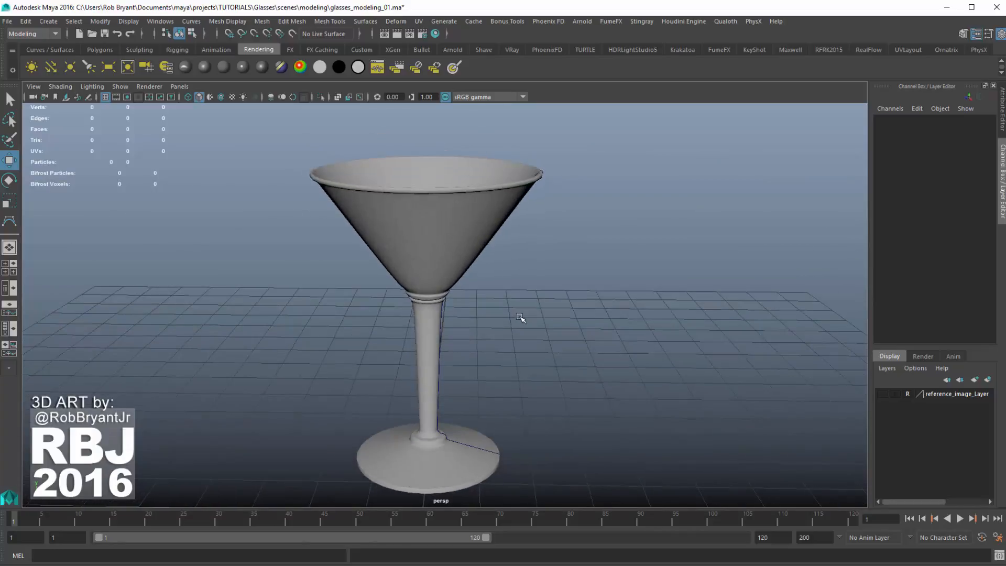
pyautogui.keyDown('alt'); pyautogui.moveTo(537, 323); pyautogui.dragTo(436, 232); pyautogui.keyUp('alt')
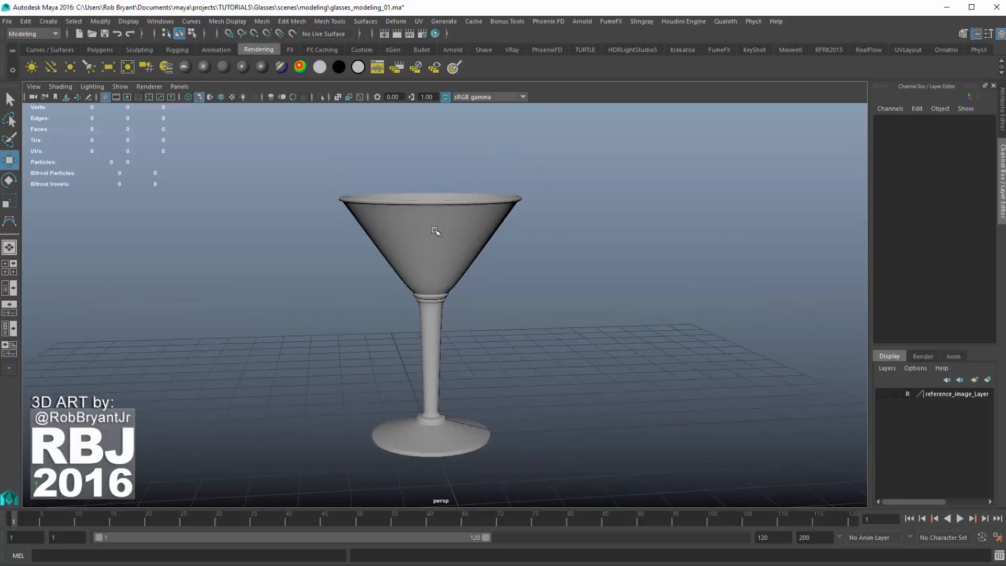
pyautogui.click(436, 232)
pyautogui.click(988, 379)
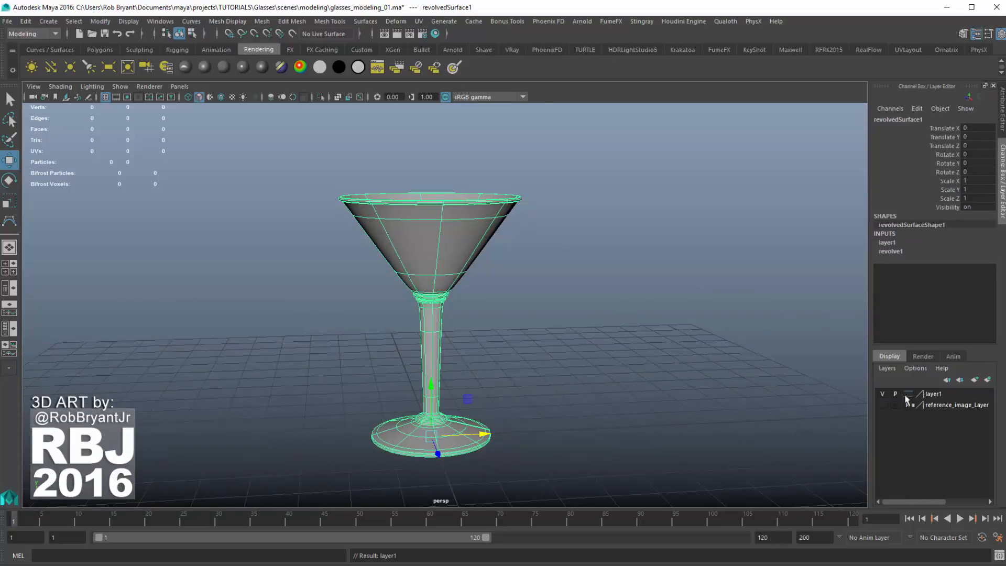
# Rename the new display layer to martini_glass_NURBS_Layer and save the layer settings.
pyautogui.doubleClick(932, 394)
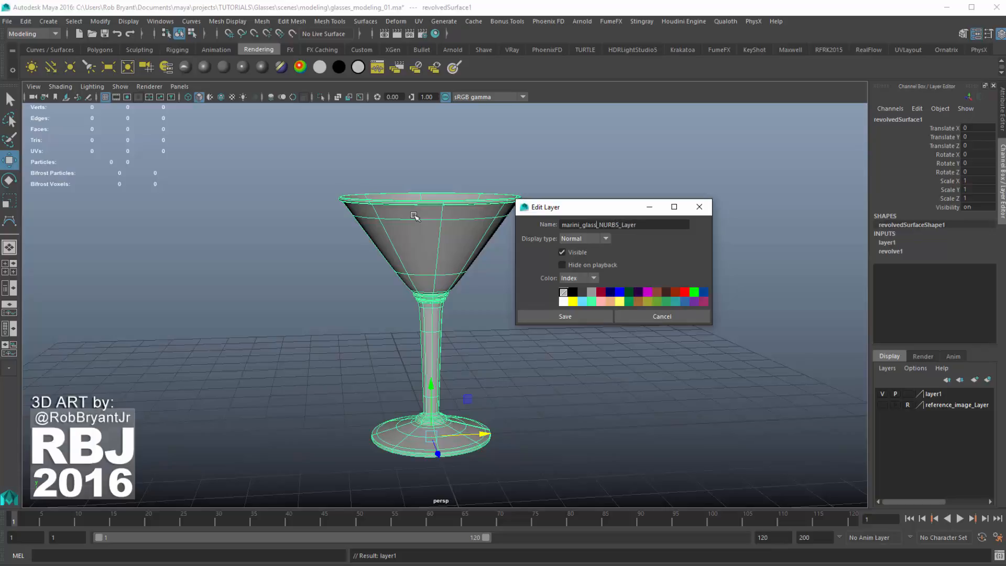
pyautogui.write('ti')
pyautogui.hotkey('ctrl', 'a')
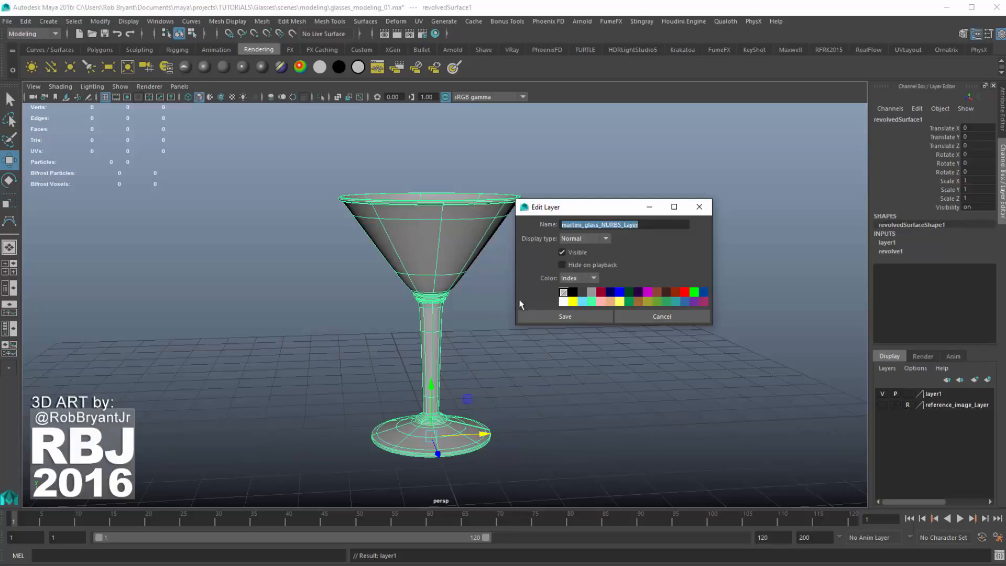
pyautogui.click(549, 317)
pyautogui.scroll(-1, 500, 258)
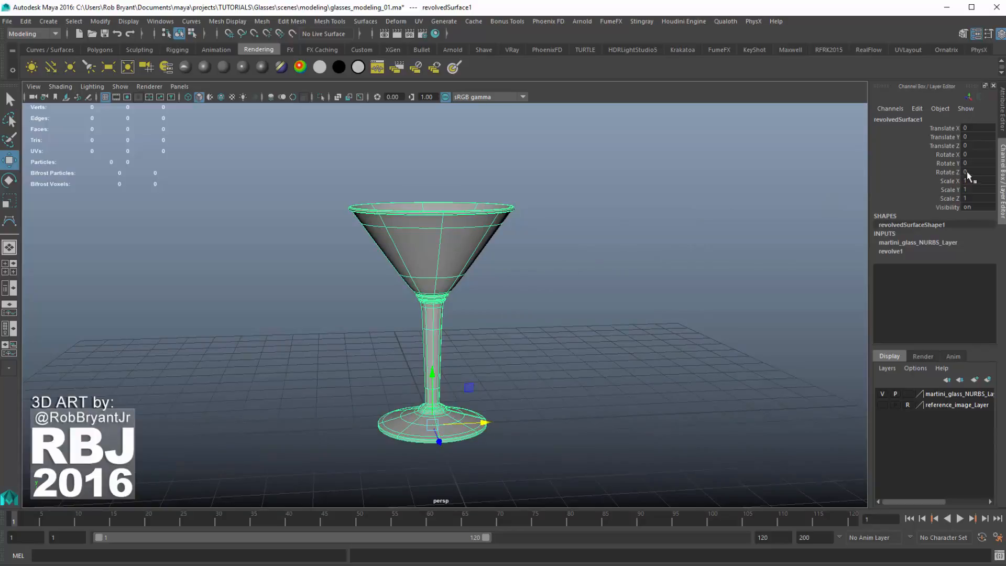
# Rename the revolved surface object to martini_glass.
pyautogui.doubleClick(903, 119)
pyautogui.write('martini_glass')
pyautogui.press('Return')
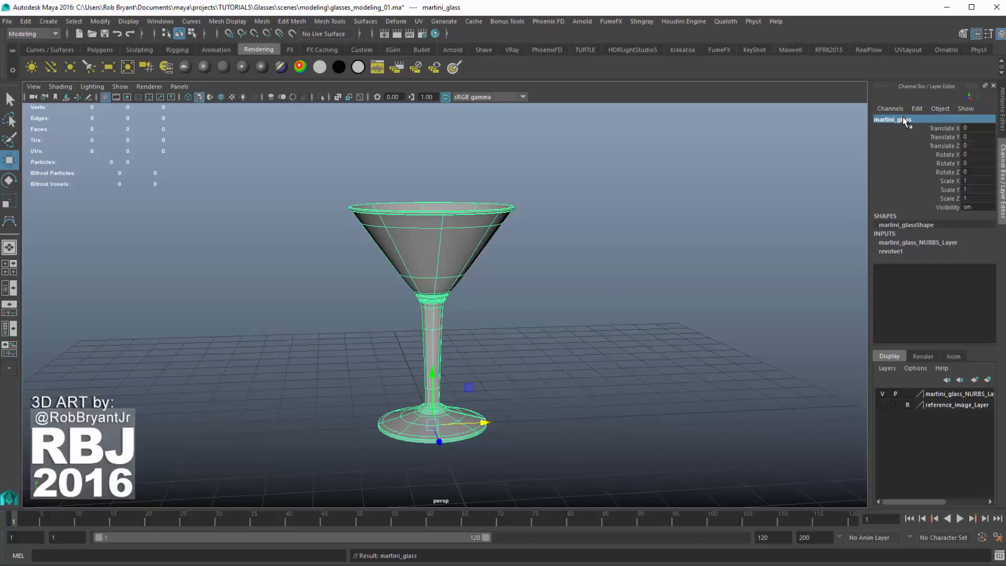
pyautogui.scroll(-4, 666, 245)
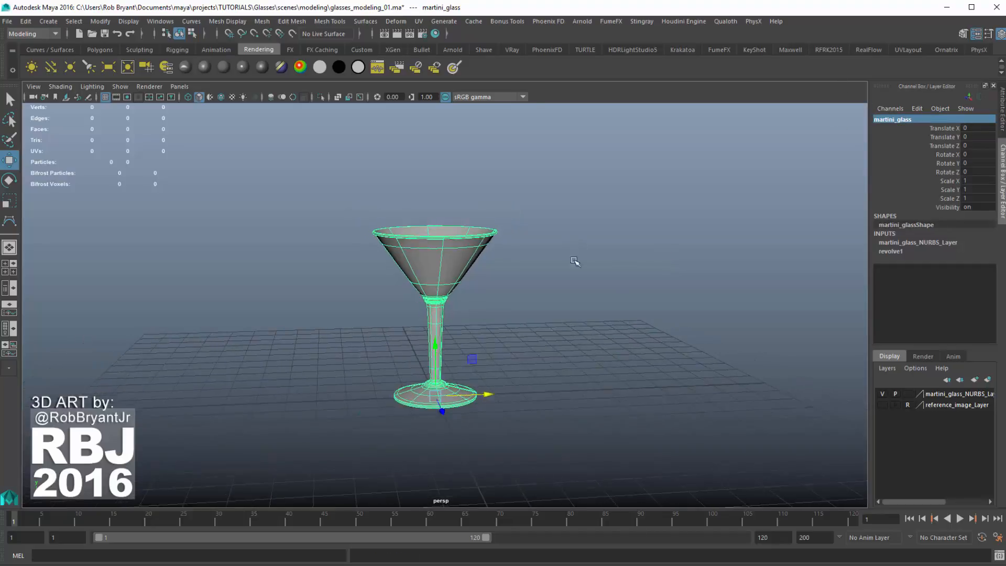
# Hide the martini glass NURBS layer, show the reference image layer, and switch to the front view.
pyautogui.click(883, 394)
pyautogui.click(882, 404)
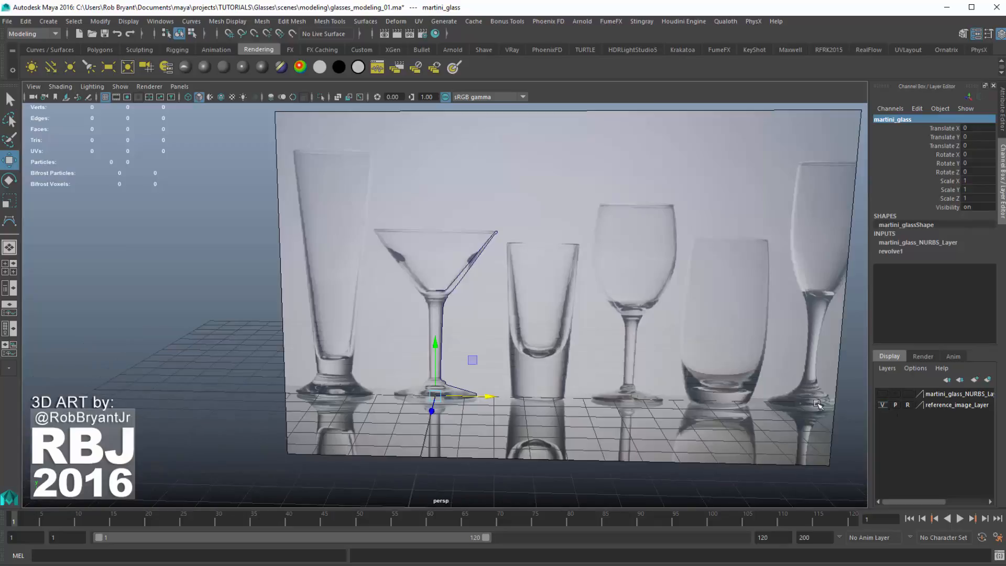
pyautogui.keyDown('alt'); pyautogui.moveTo(553, 357); pyautogui.dragTo(585, 340); pyautogui.keyUp('alt')
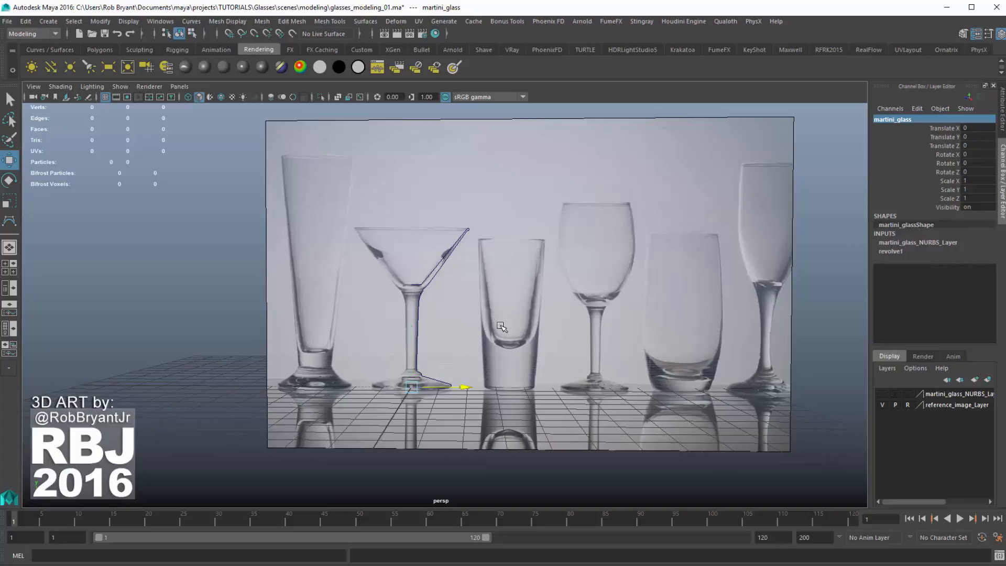
pyautogui.press('space')
pyautogui.press('space')
pyautogui.scroll(-5, 353, 299)
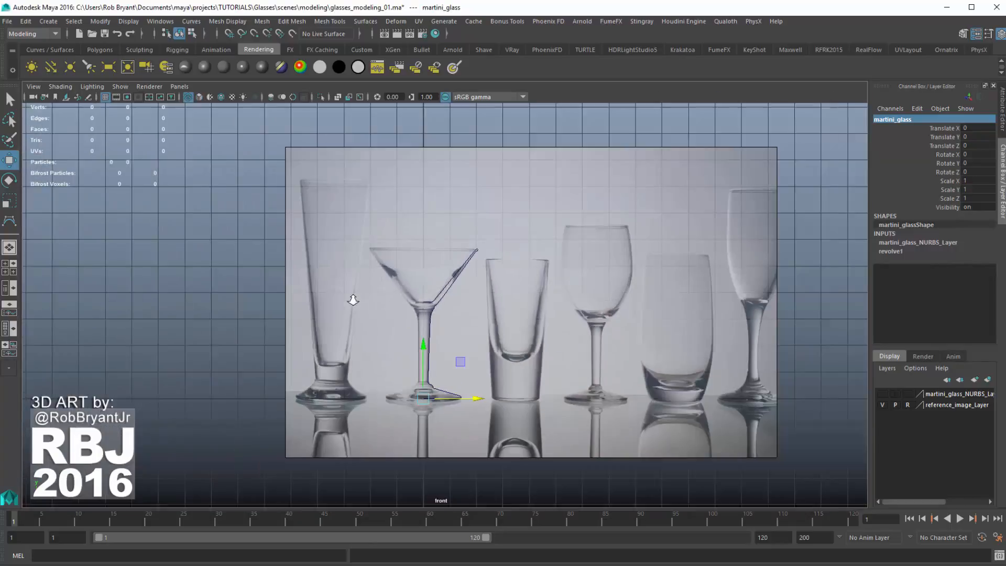
# Make the reference layer selectable and move the image plane along X to about 0.58, centring the shot glass on the vertical axis.
pyautogui.click(909, 405)
pyautogui.moveTo(810, 444); pyautogui.dragTo(728, 406)
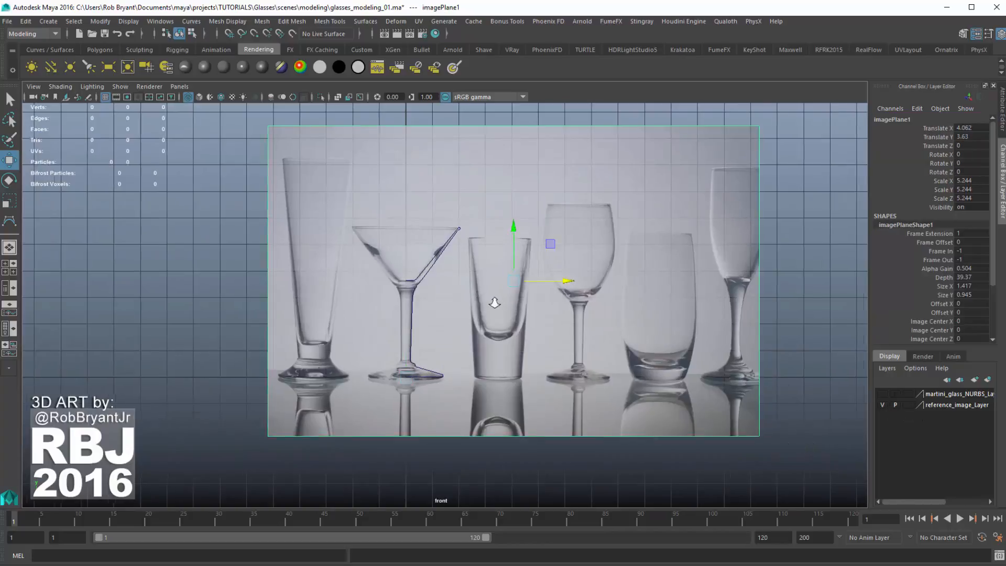
pyautogui.scroll(1, 494, 302)
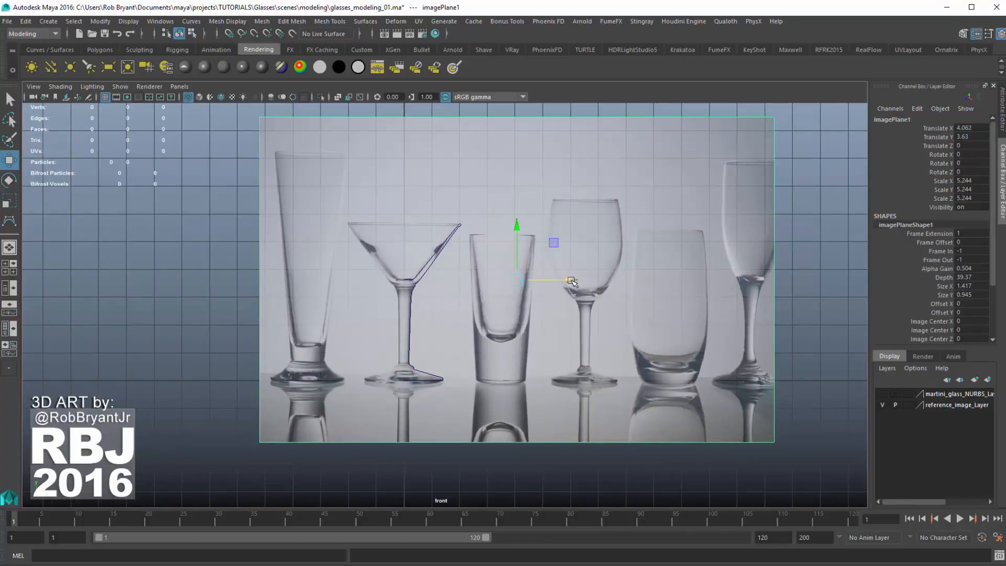
pyautogui.moveTo(572, 281); pyautogui.dragTo(475, 283)
pyautogui.scroll(3, 434, 292)
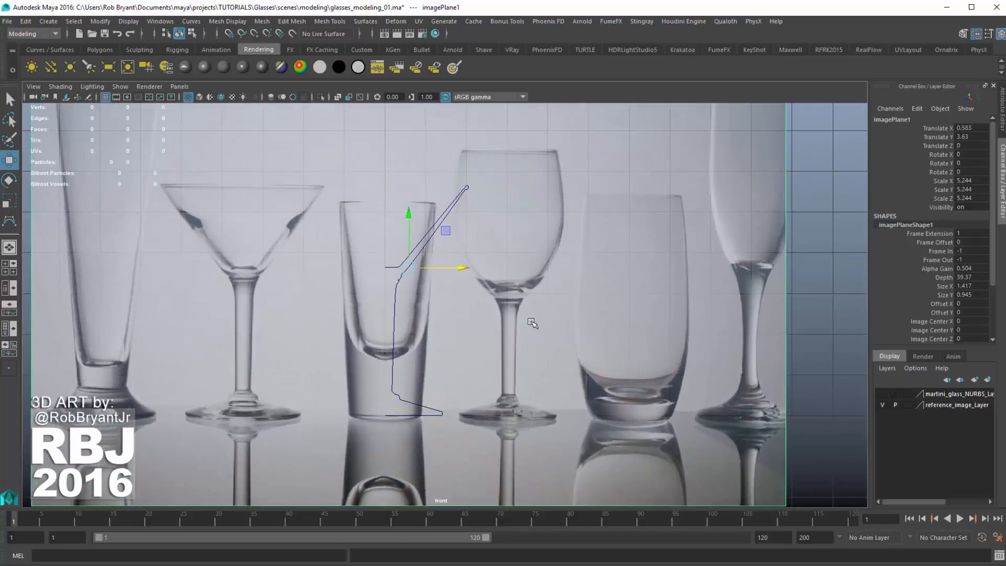
pyautogui.keyDown('alt'); pyautogui.moveTo(529, 320); pyautogui.dragTo(484, 275, button='middle'); pyautogui.keyUp('alt')
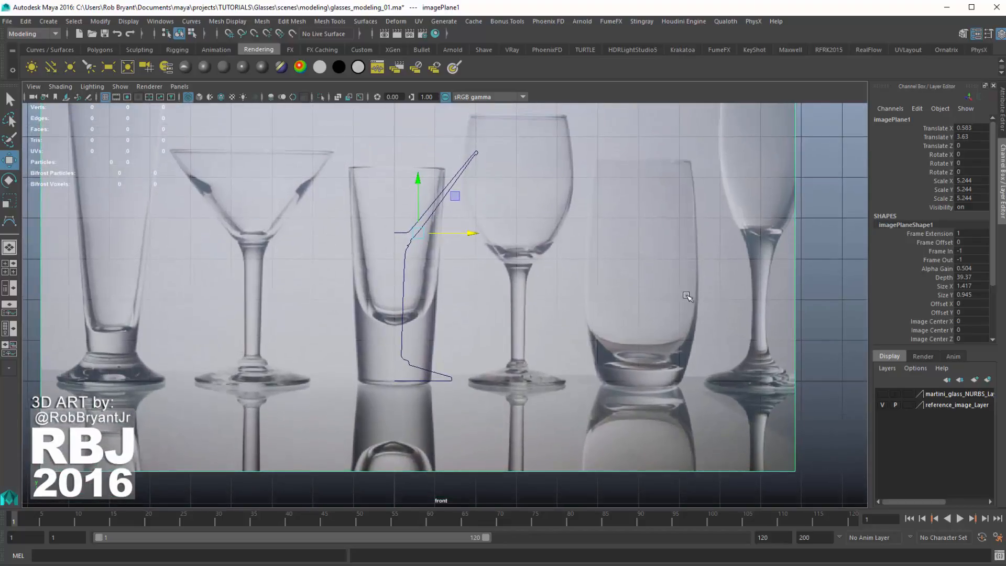
# Set the reference image layer back to the Reference display type and clear the selection.
pyautogui.click(908, 405)
pyautogui.click(909, 406)
pyautogui.click(768, 377)
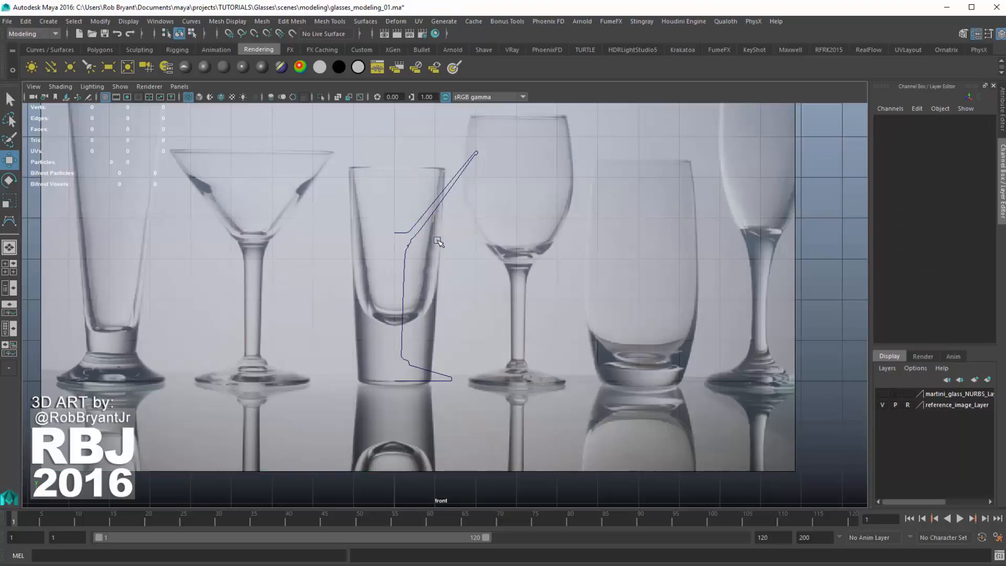
# Select the martini profile curve and put it in a new display layer named martini_glass_curve_Layer.
pyautogui.moveTo(441, 135); pyautogui.dragTo(508, 183)
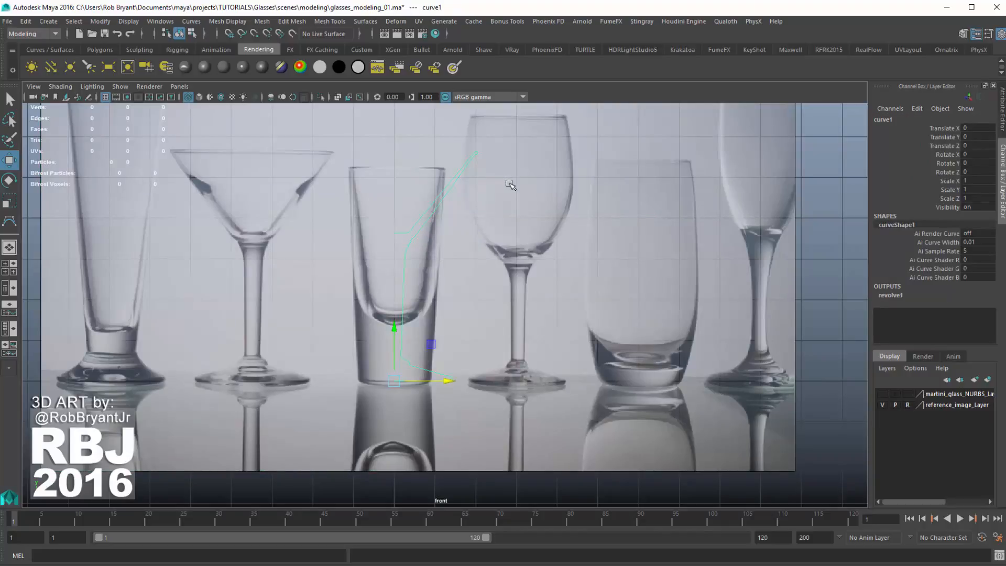
pyautogui.click(988, 381)
pyautogui.doubleClick(925, 393)
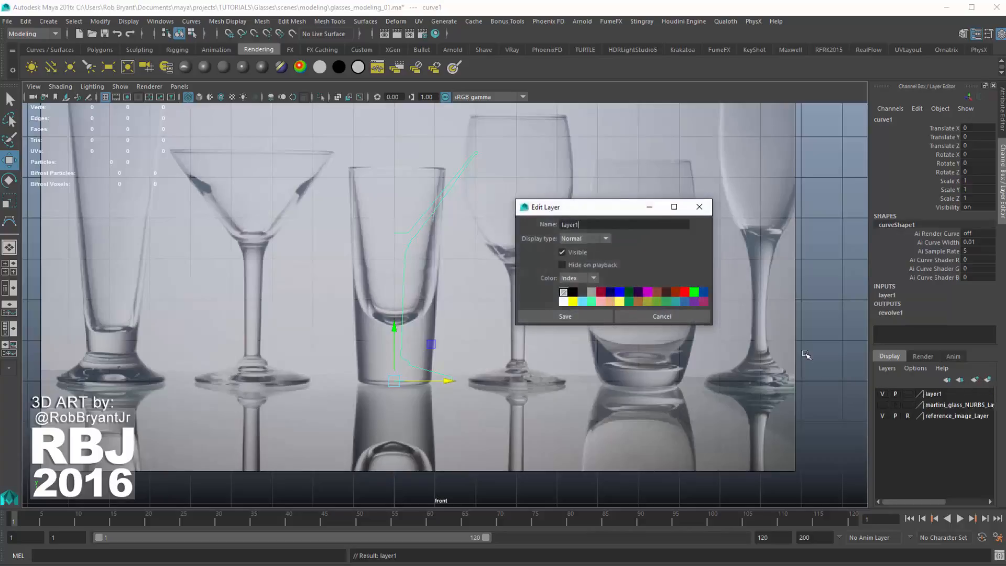
pyautogui.doubleClick(589, 225)
pyautogui.write('martini_glass_curve_Layer')
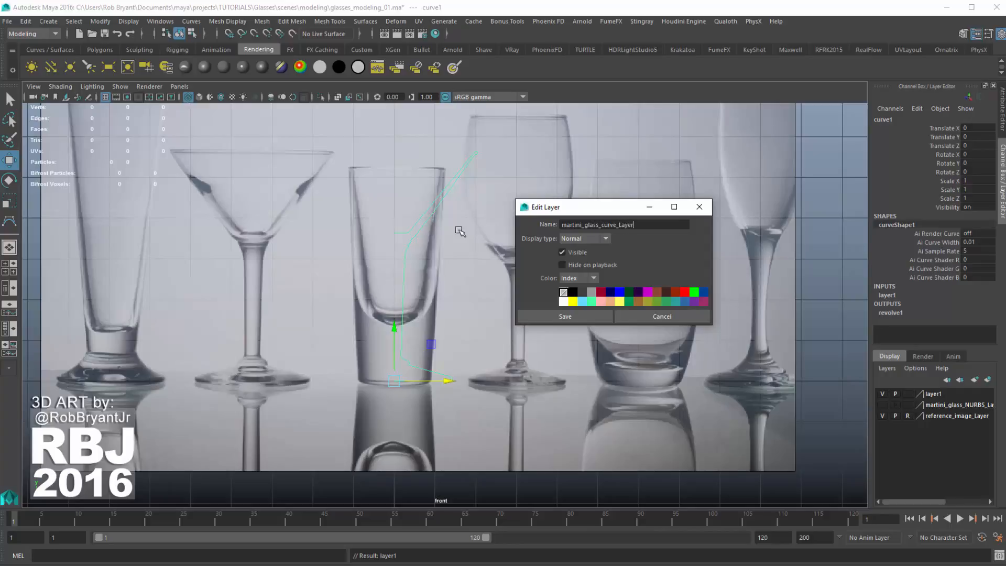
pyautogui.click(561, 316)
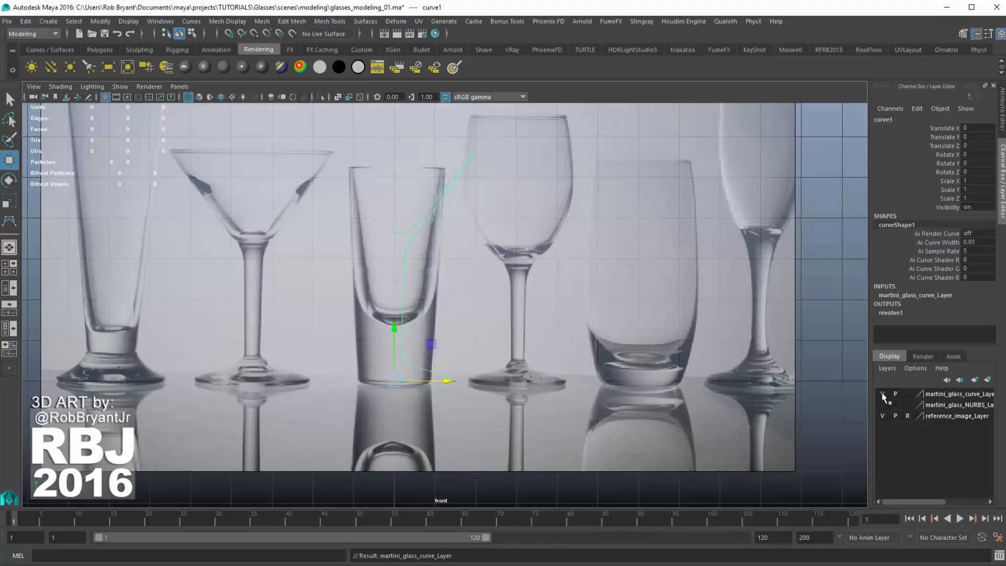
# Hide the martini glass curve layer and clear the selection.
pyautogui.click(673, 359)
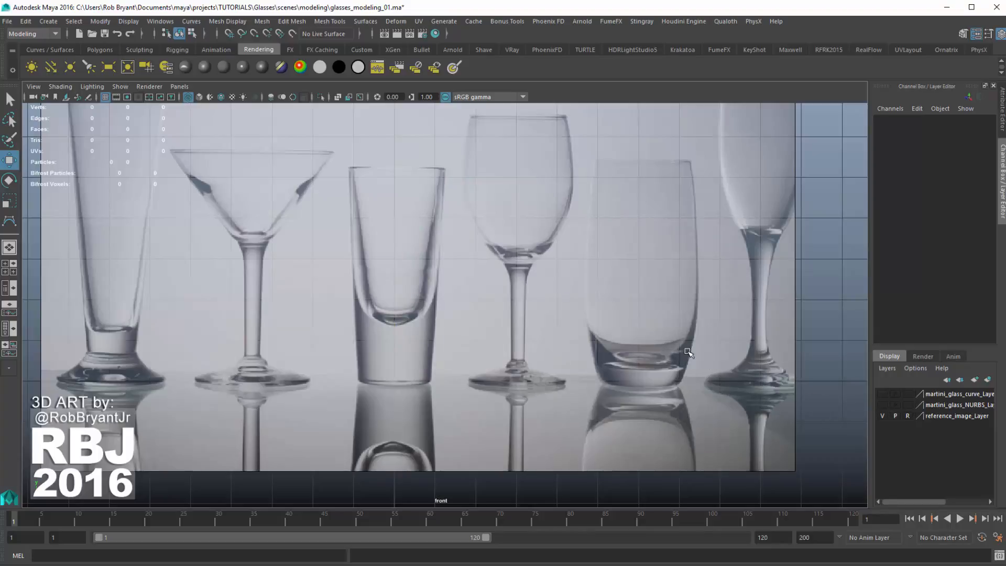
pyautogui.keyDown('alt'); pyautogui.moveTo(612, 334); pyautogui.dragTo(635, 345, button='middle'); pyautogui.keyUp('alt')
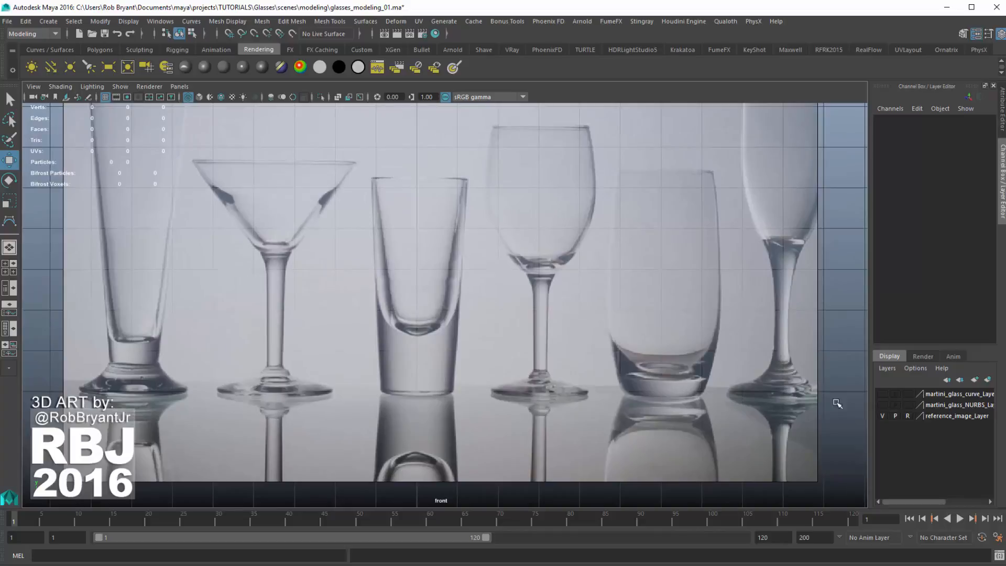
pyautogui.click(883, 415)
pyautogui.click(882, 414)
pyautogui.click(908, 418)
pyautogui.click(908, 418)
pyautogui.click(908, 418)
# Start a CV curve at the centre of the shot glass's base and place CVs along the base and around its outer corner.
pyautogui.click(48, 22)
pyautogui.moveTo(85, 108)
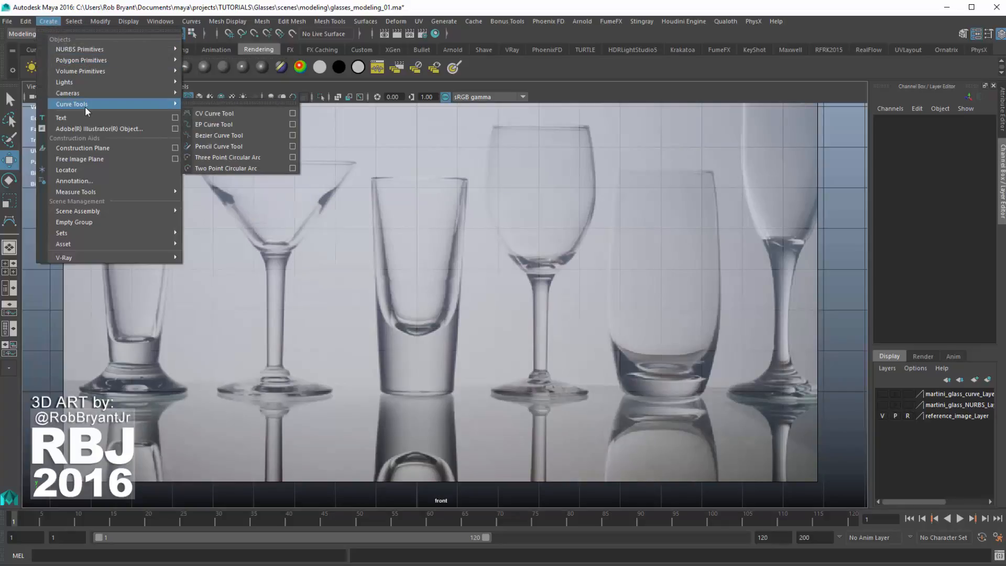
pyautogui.click(222, 114)
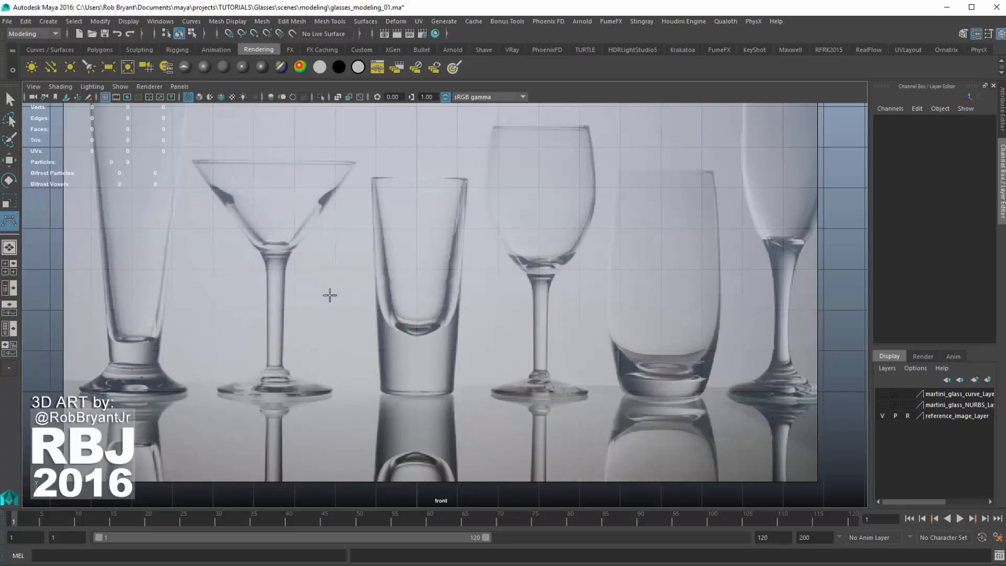
pyautogui.scroll(5, 360, 378)
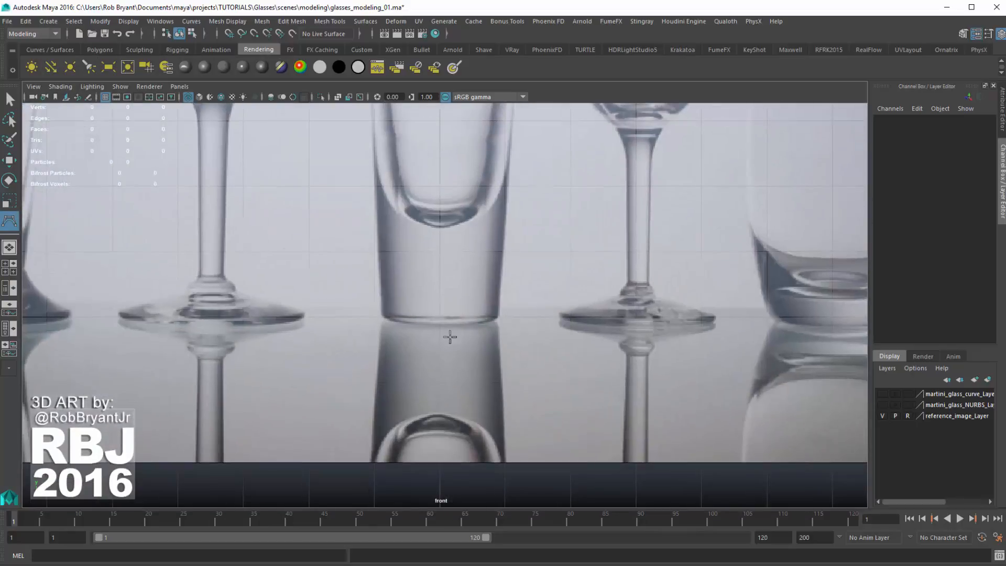
pyautogui.scroll(2, 619, 383)
pyautogui.scroll(2, 472, 315)
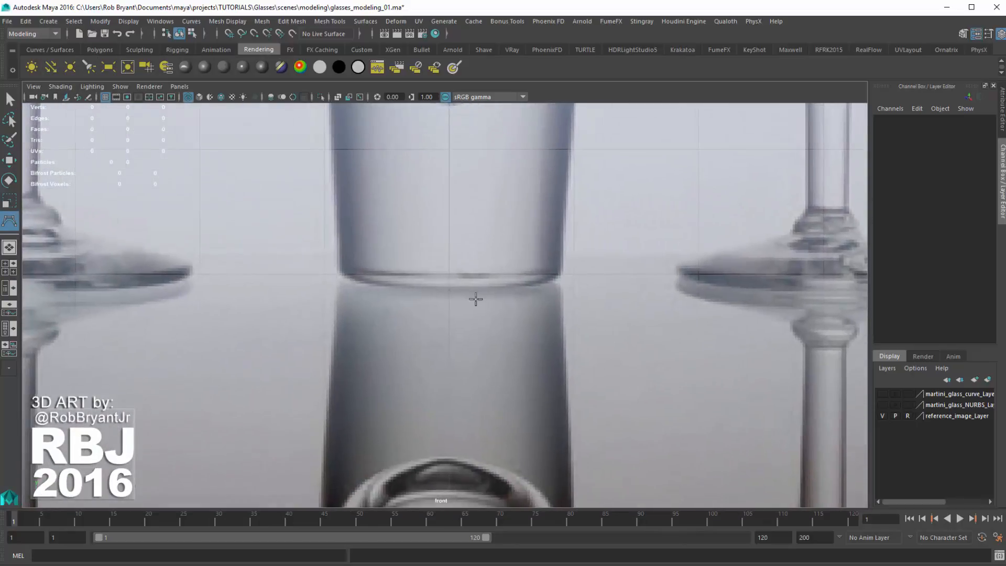
pyautogui.scroll(3, 602, 315)
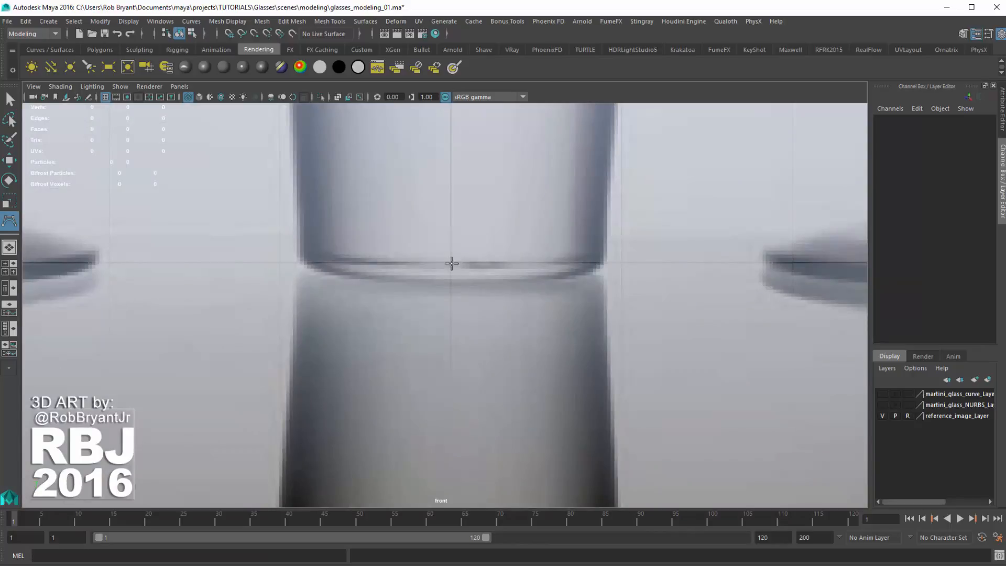
pyautogui.click(451, 263)
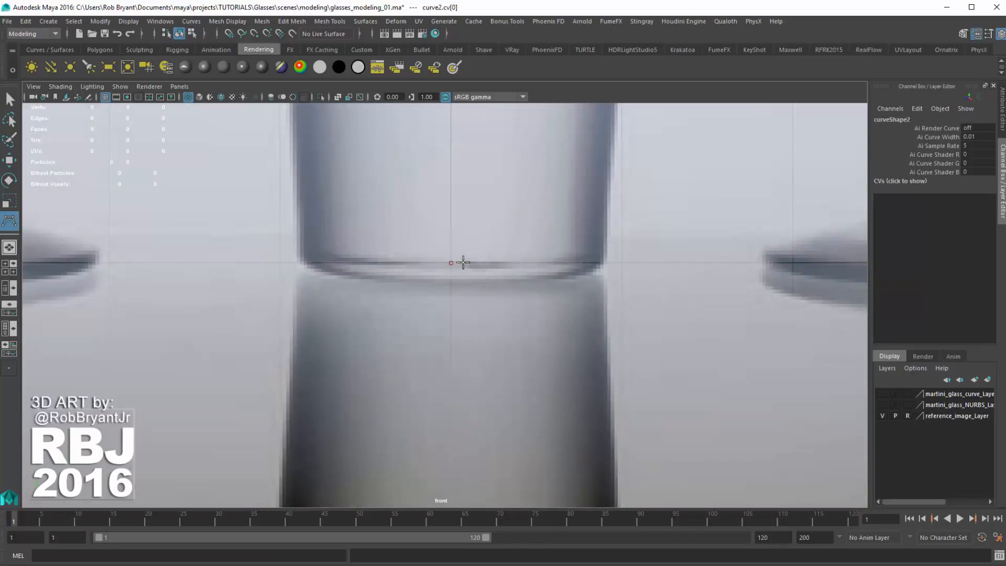
pyautogui.click(463, 263)
pyautogui.click(488, 263)
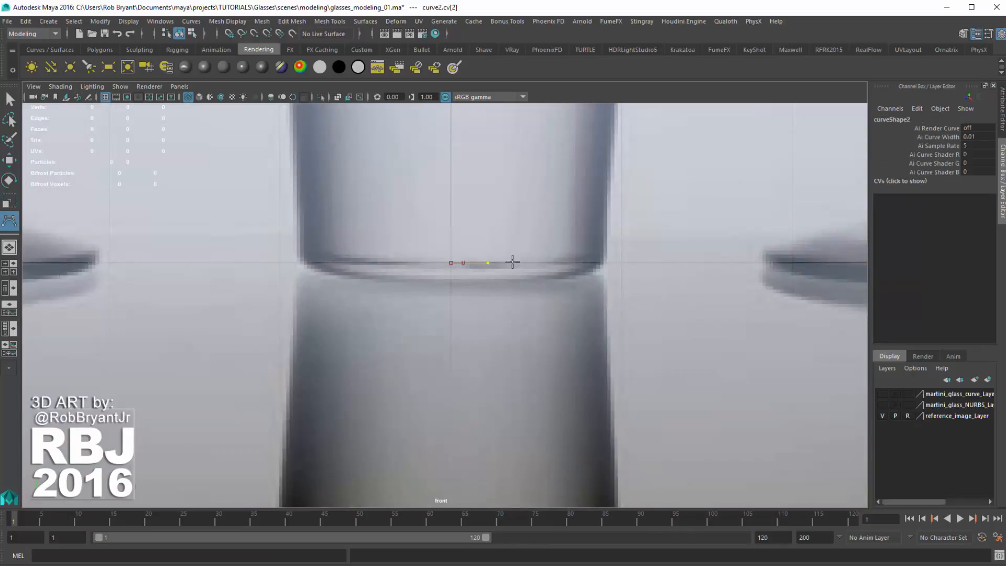
pyautogui.click(596, 262)
pyautogui.click(607, 253)
# Extend the shot glass curve up the outer wall with a CV just below the rim.
pyautogui.scroll(-5, 602, 290)
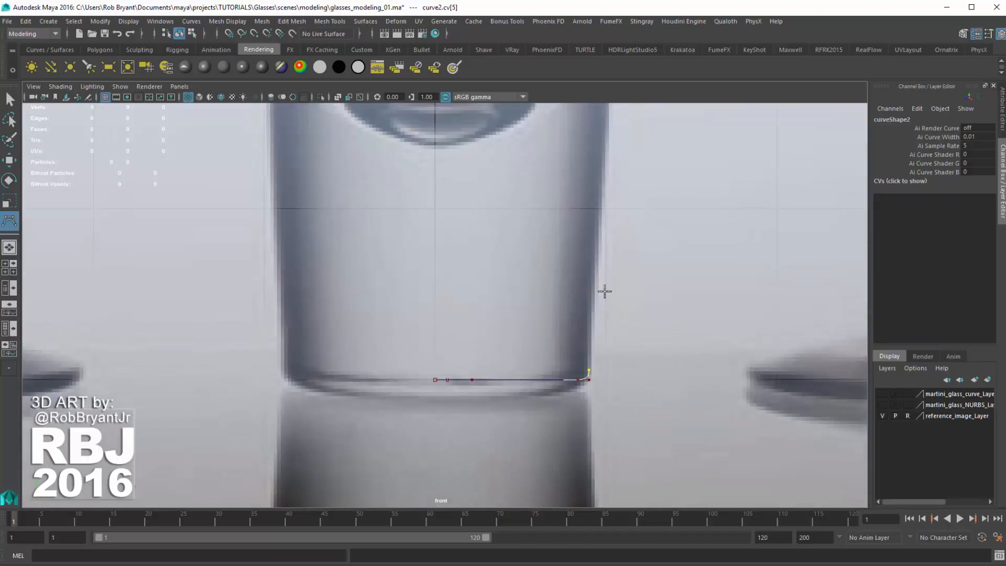
pyautogui.scroll(6, 511, 228)
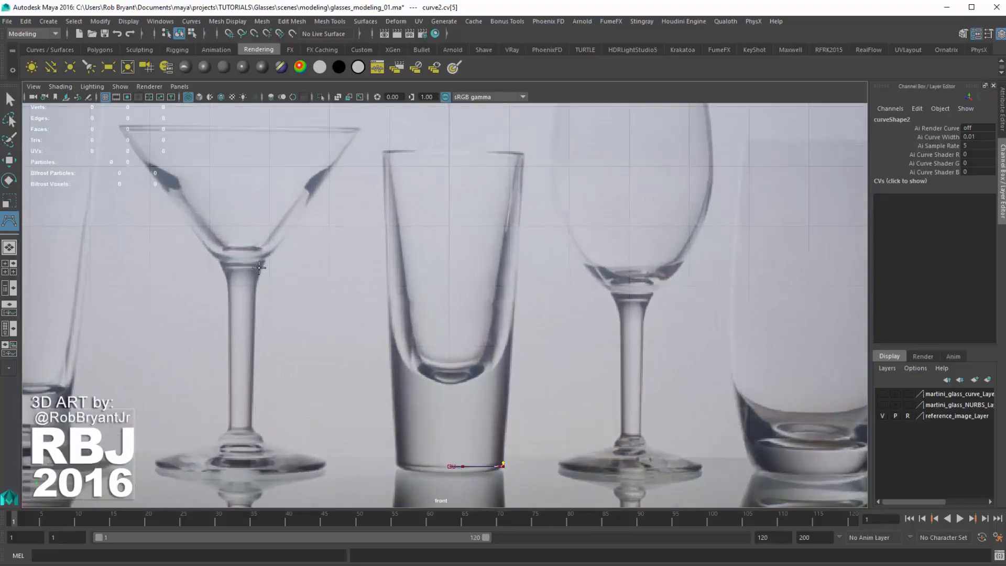
pyautogui.keyDown('alt'); pyautogui.moveTo(515, 156); pyautogui.dragTo(512, 209, button='middle'); pyautogui.keyUp('alt')
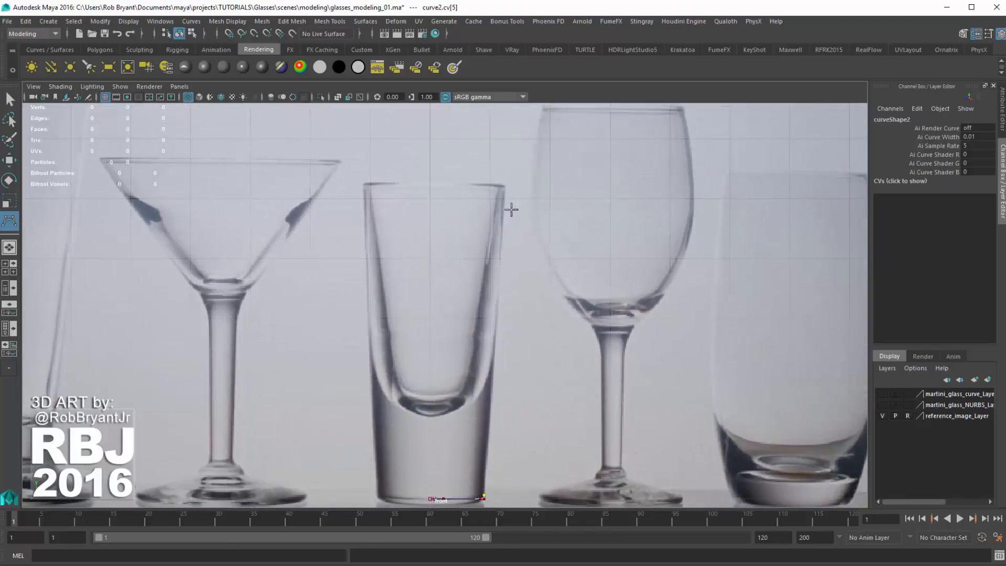
pyautogui.scroll(2, 511, 210)
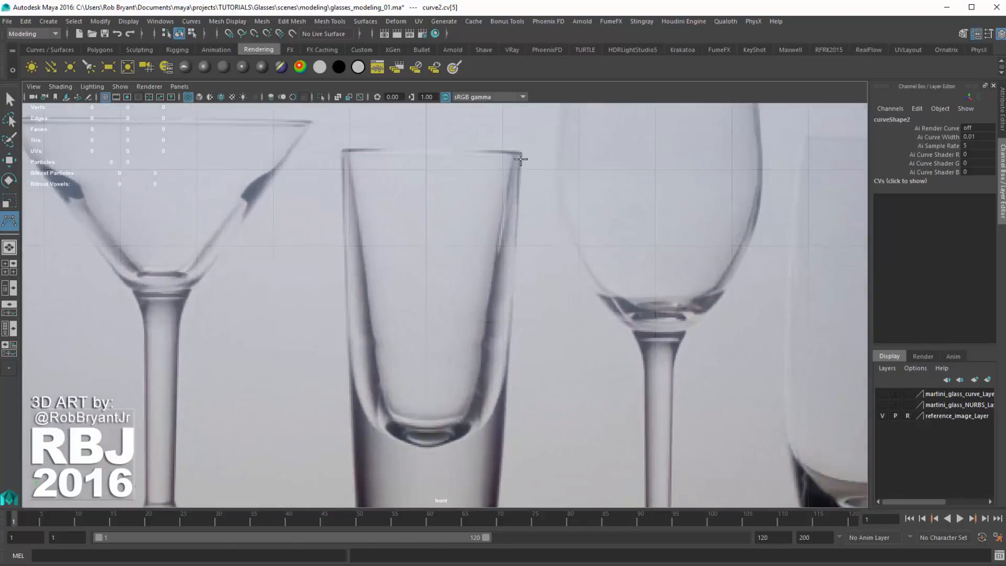
pyautogui.click(521, 158)
# Trace the shot glass's rounded rim with closely spaced CVs, ending at the start of the inner wall.
pyautogui.scroll(4, 504, 236)
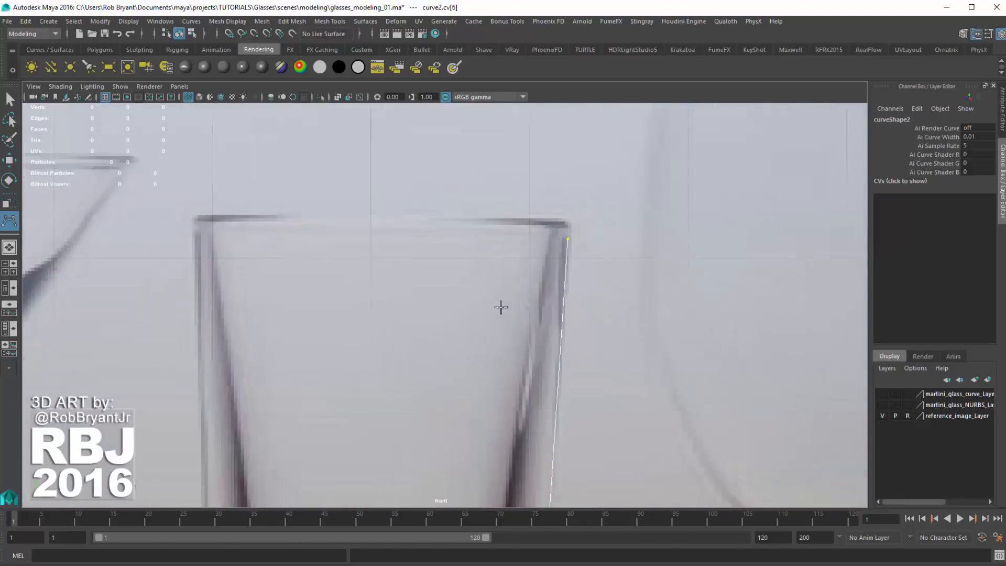
pyautogui.keyDown('alt'); pyautogui.moveTo(555, 271); pyautogui.dragTo(527, 275, button='middle'); pyautogui.keyUp('alt')
pyautogui.scroll(3, 545, 268)
pyautogui.scroll(2, 562, 235)
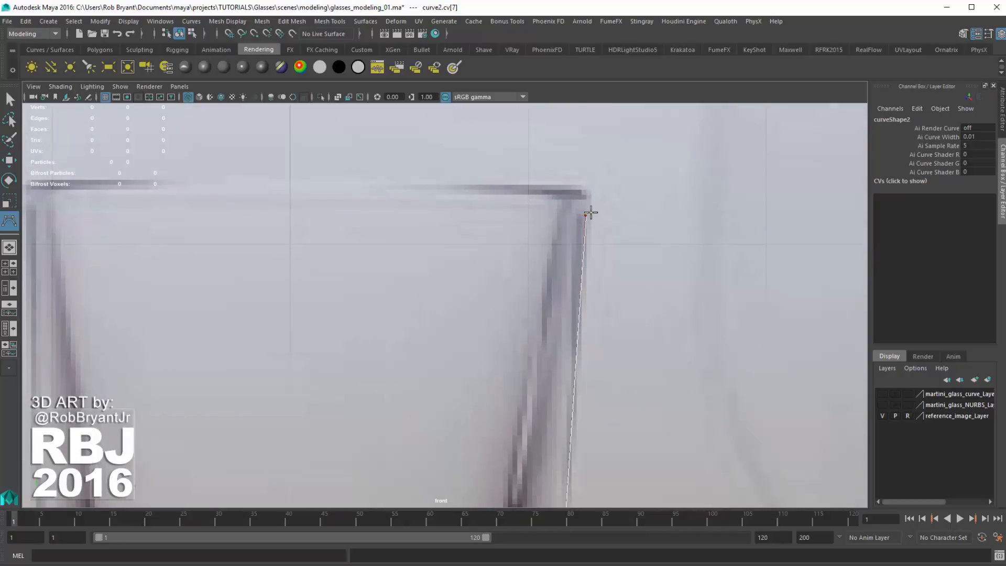
pyautogui.click(587, 213)
pyautogui.click(592, 208)
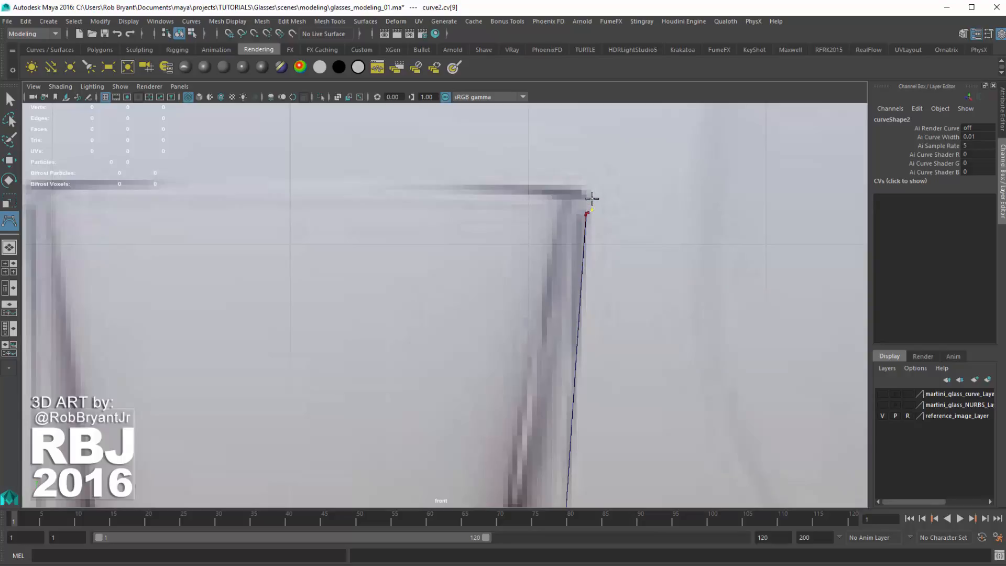
pyautogui.click(593, 196)
pyautogui.click(590, 190)
pyautogui.click(568, 199)
pyautogui.click(560, 215)
# Continue the shot glass curve down the inner wall and around the inner bottom, placing the last CV at the glass's centre.
pyautogui.scroll(-7, 558, 320)
pyautogui.keyDown('alt'); pyautogui.moveTo(546, 385); pyautogui.dragTo(591, 215, button='middle'); pyautogui.keyUp('alt')
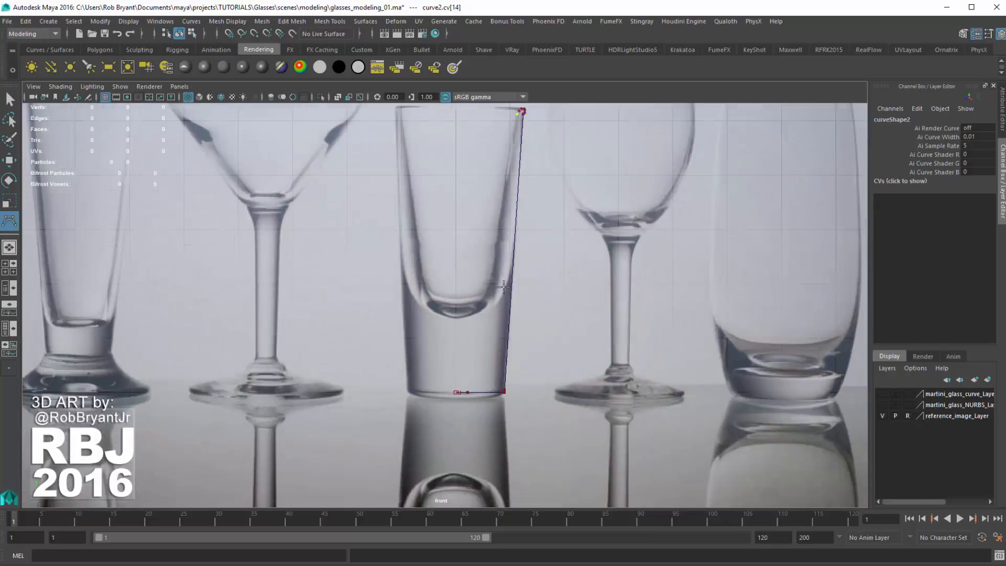
pyautogui.scroll(2, 477, 304)
pyautogui.scroll(2, 477, 305)
pyautogui.keyDown('alt'); pyautogui.moveTo(526, 279); pyautogui.dragTo(519, 350, button='middle'); pyautogui.keyUp('alt')
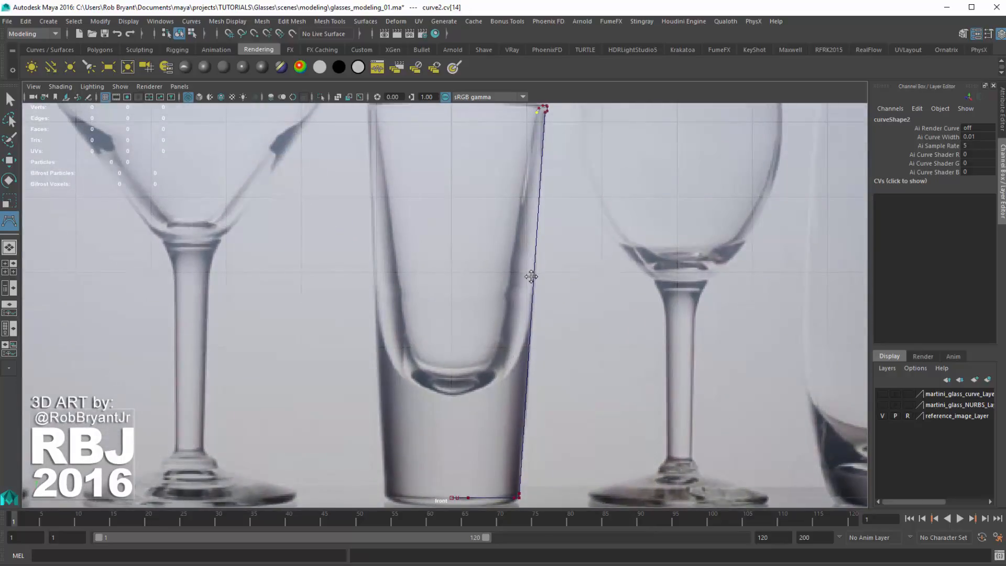
pyautogui.keyDown('alt'); pyautogui.moveTo(531, 277); pyautogui.dragTo(530, 285, button='middle'); pyautogui.keyUp('alt')
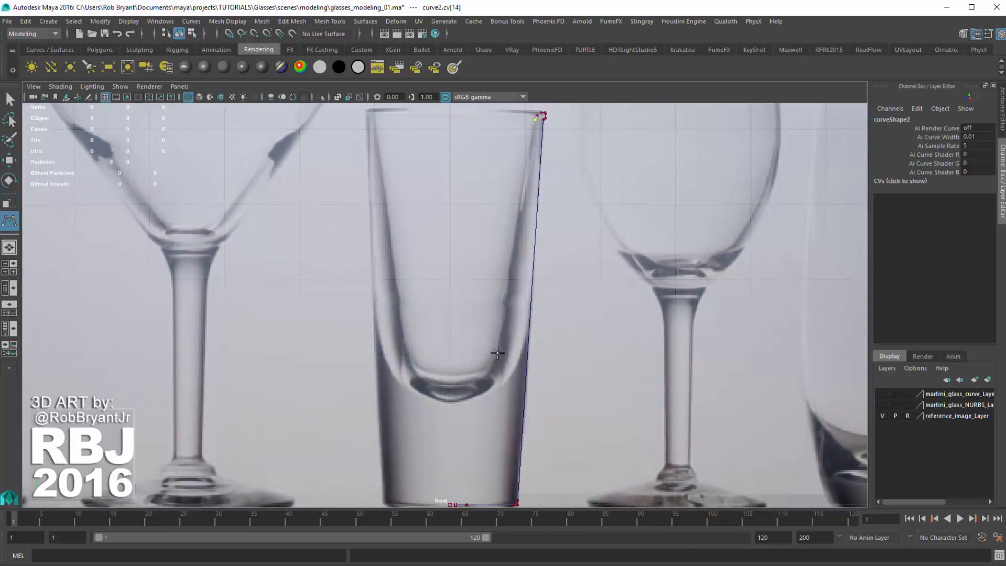
pyautogui.click(497, 353)
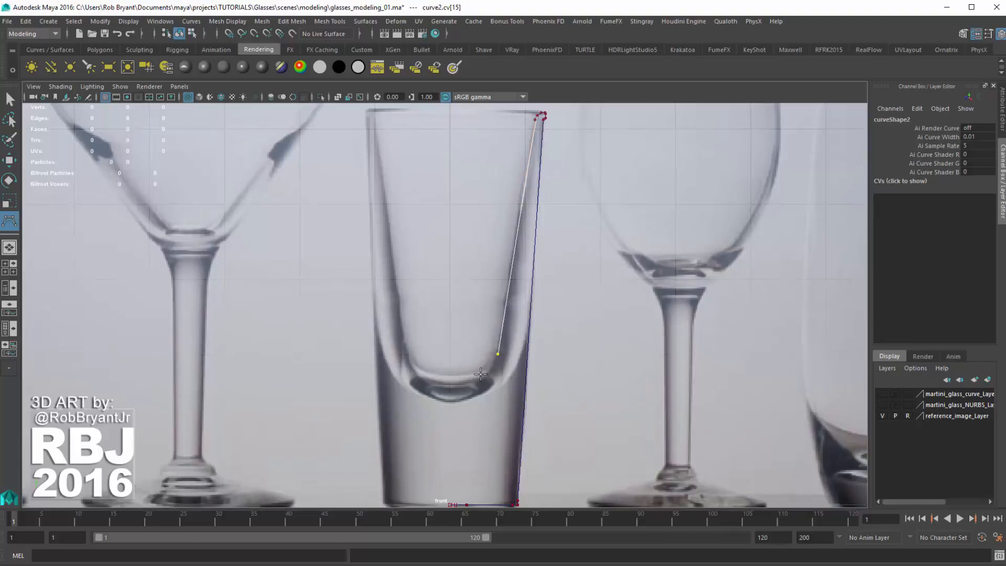
pyautogui.click(485, 375)
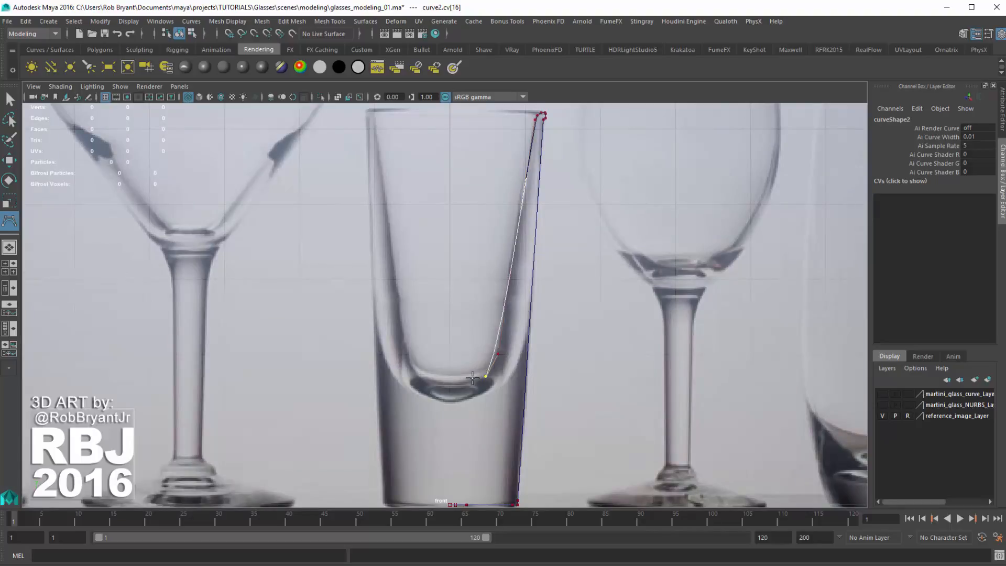
pyautogui.click(467, 382)
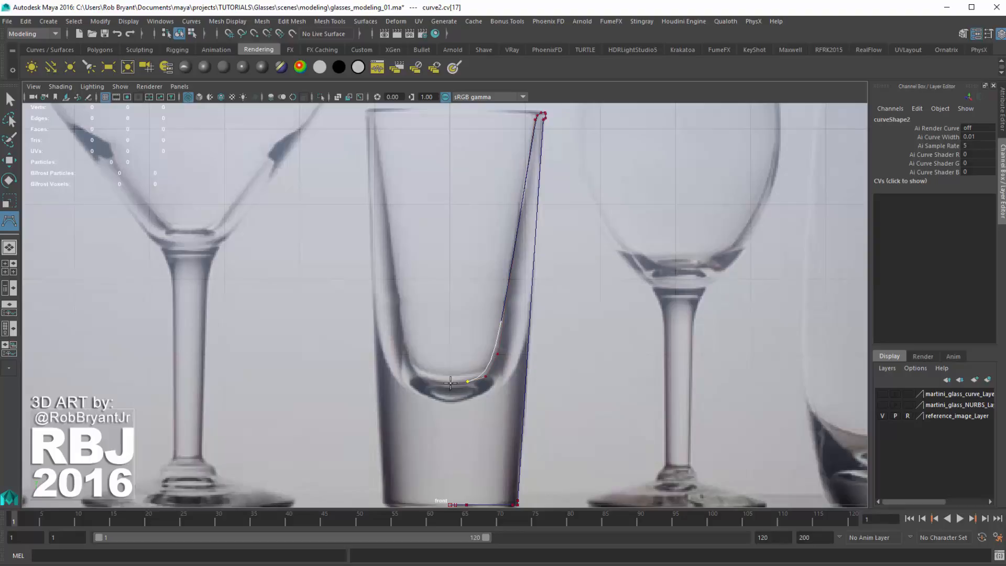
pyautogui.click(450, 382)
# Finish the shot glass curve and inspect its shape with the reference image layer hidden and shown again.
pyautogui.scroll(2, 444, 352)
pyautogui.keyDown('alt'); pyautogui.moveTo(464, 431); pyautogui.dragTo(456, 298, button='middle'); pyautogui.keyUp('alt')
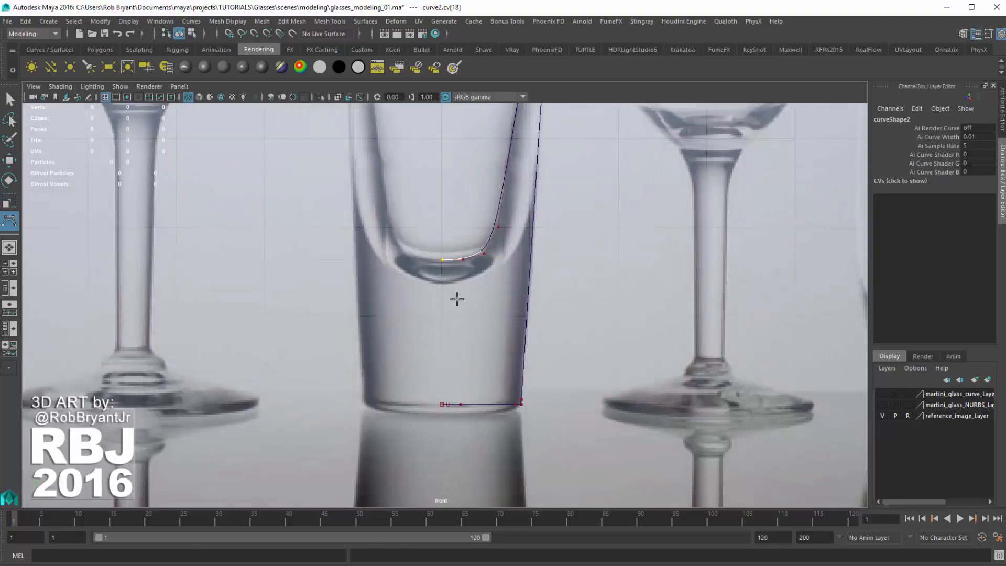
pyautogui.scroll(5, 456, 286)
pyautogui.scroll(3, 481, 243)
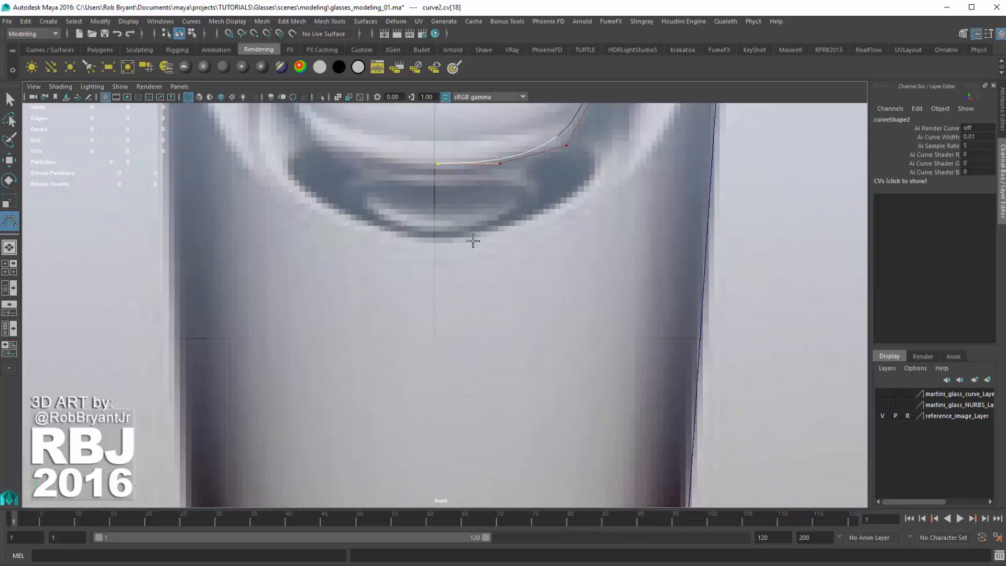
pyautogui.scroll(-6, 474, 240)
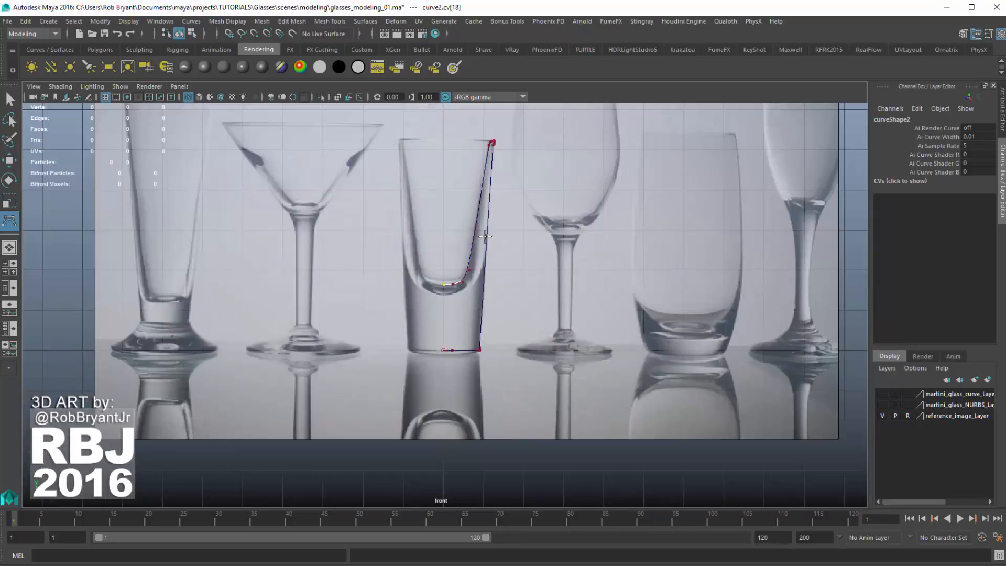
pyautogui.press('w')
pyautogui.scroll(2, 456, 257)
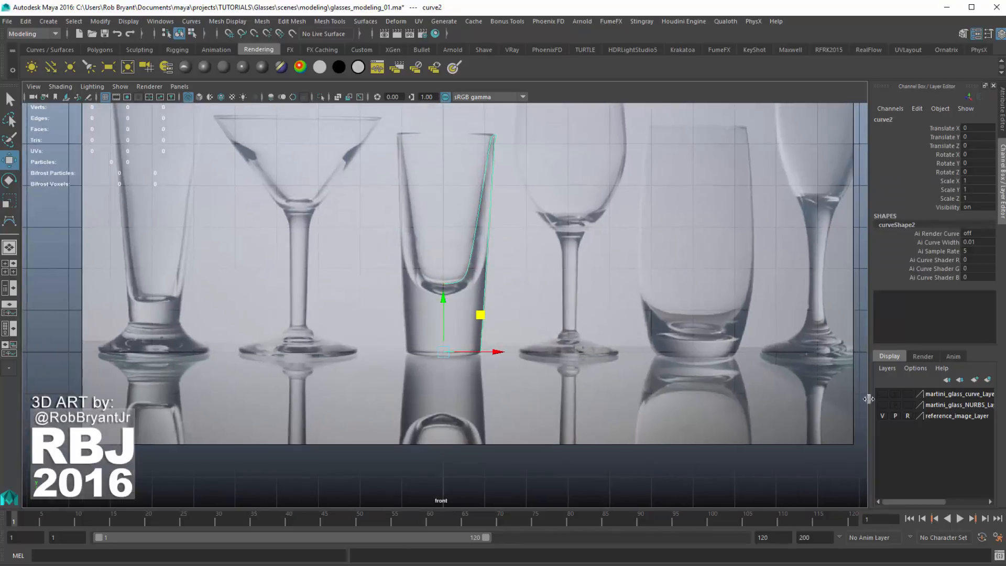
pyautogui.click(883, 415)
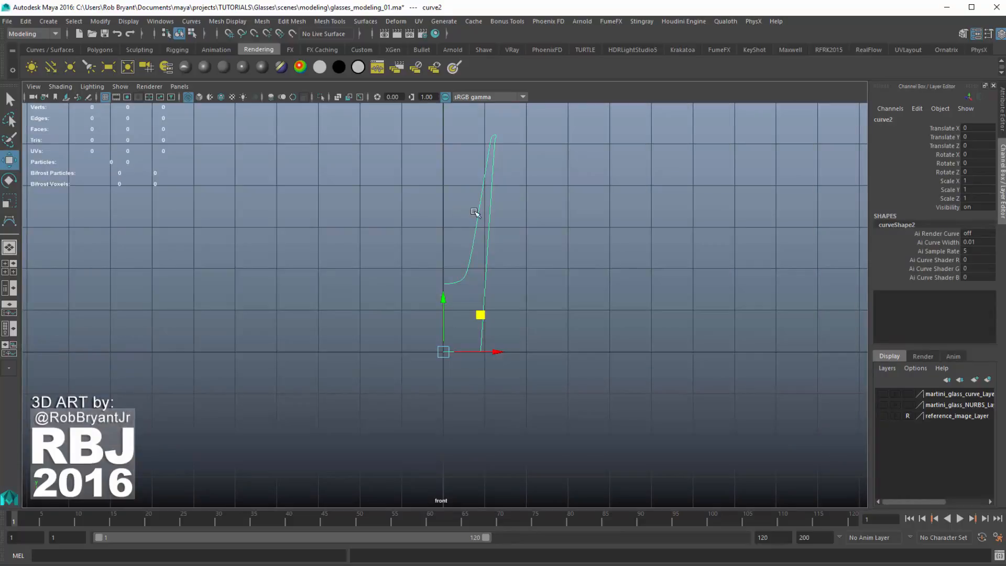
pyautogui.click(884, 415)
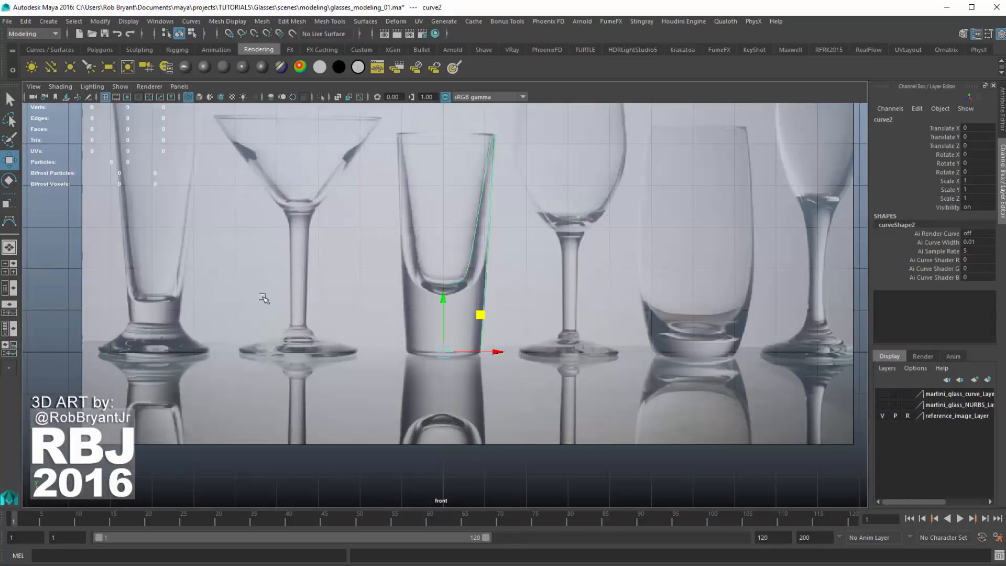
# Display the curve's CVs and align the end CV at the inner bottom with the vertical centre line.
pyautogui.scroll(5, 265, 296)
pyautogui.keyDown('alt'); pyautogui.moveTo(407, 294); pyautogui.dragTo(720, 353, button='right'); pyautogui.keyUp('alt')
pyautogui.keyDown('alt'); pyautogui.moveTo(466, 355); pyautogui.dragTo(571, 356, button='right'); pyautogui.keyUp('alt')
pyautogui.moveTo(421, 240); pyautogui.dragTo(397, 311, button='right')
pyautogui.moveTo(450, 335); pyautogui.dragTo(480, 361)
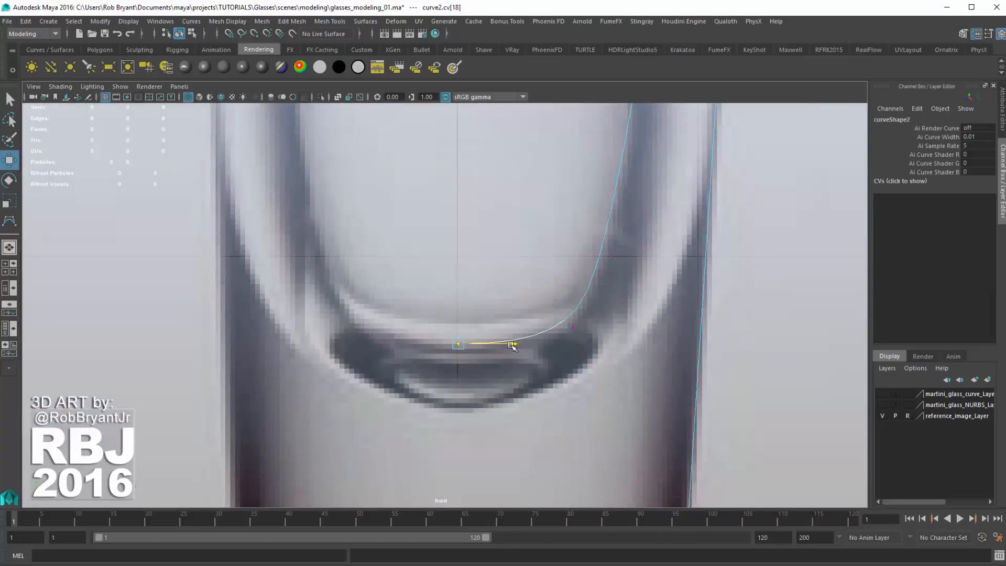
pyautogui.moveTo(511, 346); pyautogui.dragTo(511, 345)
# Select the curve's first CV at the base and align it horizontally with the vertical centre line.
pyautogui.keyDown('alt'); pyautogui.moveTo(502, 354); pyautogui.dragTo(490, 147, button='middle'); pyautogui.keyUp('alt')
pyautogui.keyDown('alt'); pyautogui.moveTo(434, 344); pyautogui.dragTo(454, 109, button='middle'); pyautogui.keyUp('alt')
pyautogui.keyDown('alt'); pyautogui.moveTo(370, 275); pyautogui.dragTo(611, 326, button='right'); pyautogui.keyUp('alt')
pyautogui.keyDown('alt'); pyautogui.moveTo(335, 252); pyautogui.dragTo(669, 296, button='right'); pyautogui.keyUp('alt')
pyautogui.moveTo(474, 273); pyautogui.dragTo(529, 338)
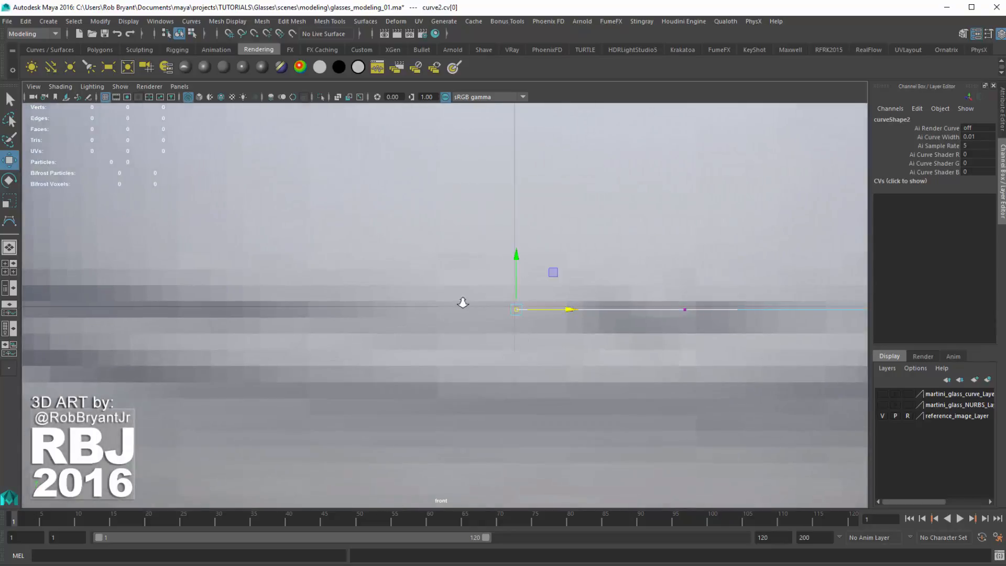
pyautogui.keyDown('alt'); pyautogui.moveTo(461, 303); pyautogui.dragTo(500, 306, button='middle'); pyautogui.keyUp('alt')
pyautogui.moveTo(609, 313); pyautogui.dragTo(606, 315)
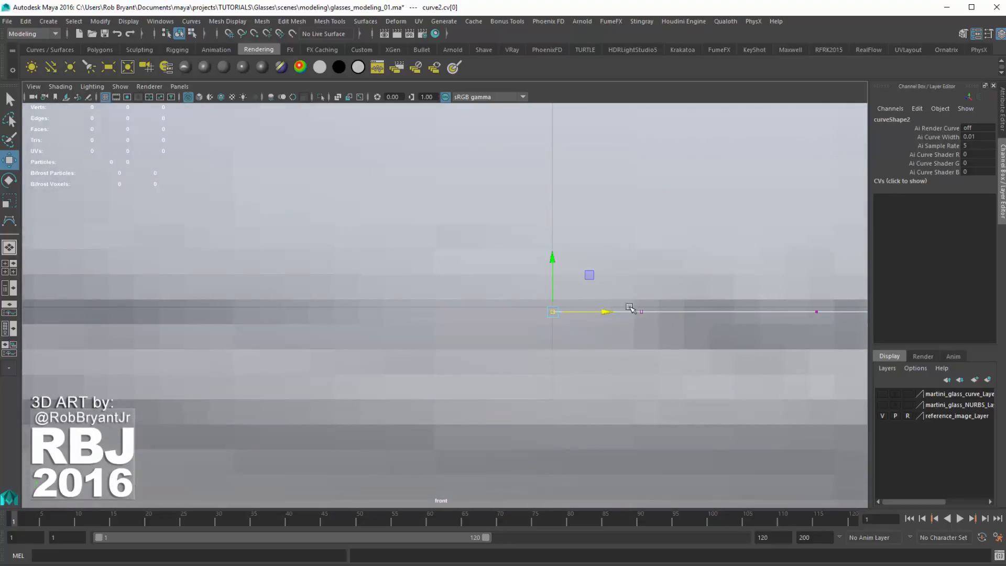
# Switch to the perspective view and hide the reference image layer.
pyautogui.keyDown('alt'); pyautogui.moveTo(591, 274); pyautogui.dragTo(641, 316, button='right'); pyautogui.keyUp('alt')
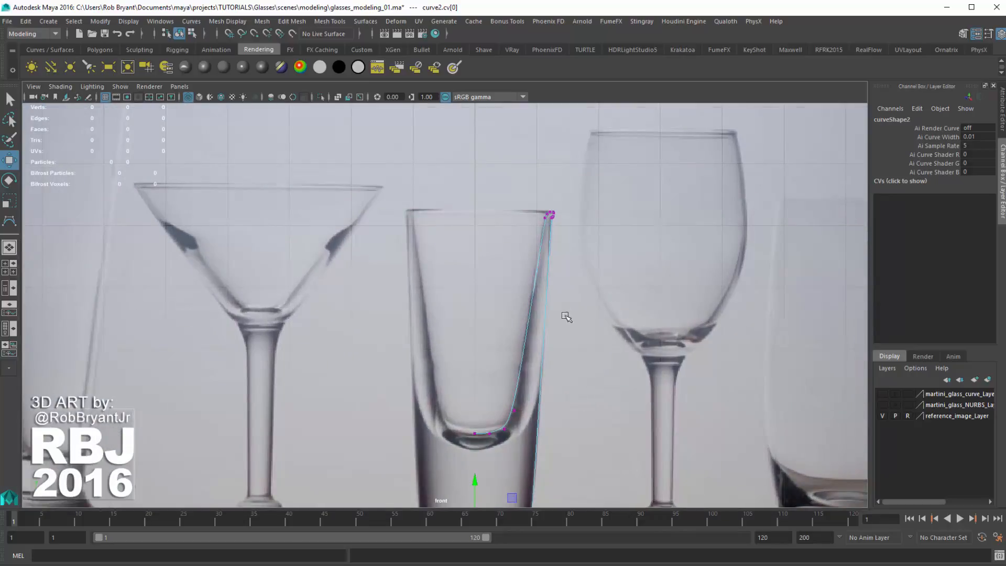
pyautogui.keyDown('alt'); pyautogui.moveTo(564, 379); pyautogui.dragTo(536, 275, button='middle'); pyautogui.keyUp('alt')
pyautogui.keyDown('alt'); pyautogui.moveTo(543, 207); pyautogui.dragTo(528, 313, button='middle'); pyautogui.keyUp('alt')
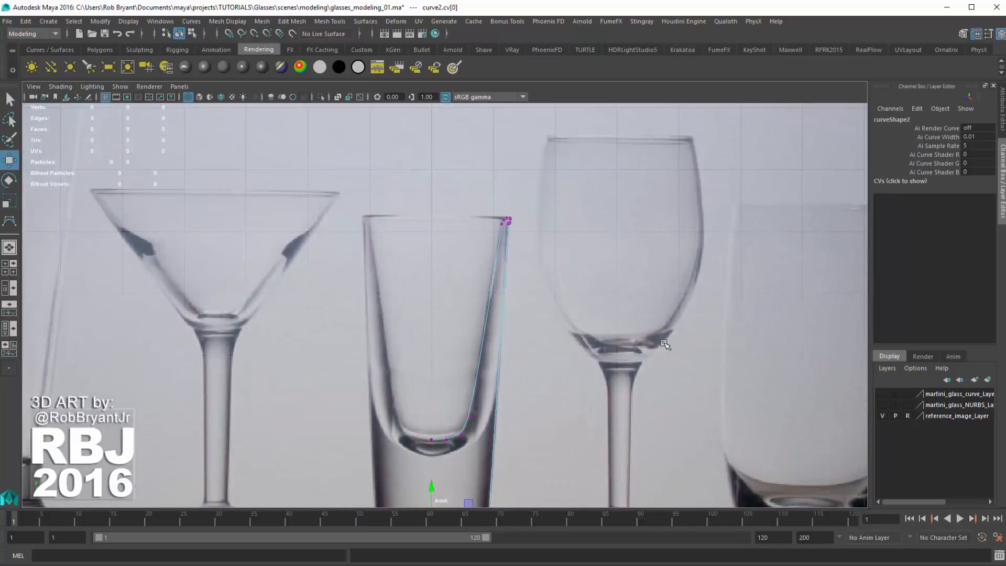
pyautogui.press('space')
pyautogui.press('space')
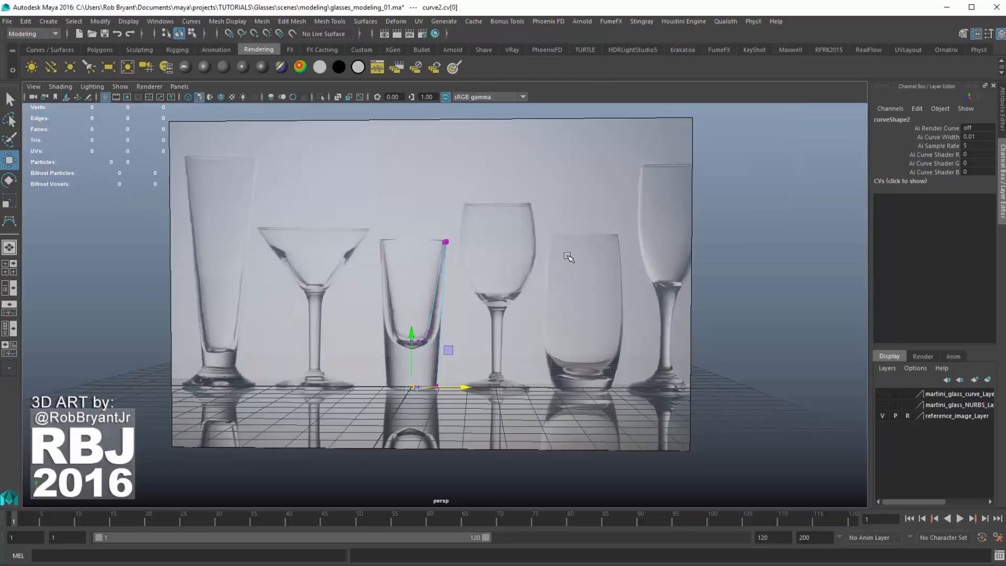
pyautogui.click(882, 416)
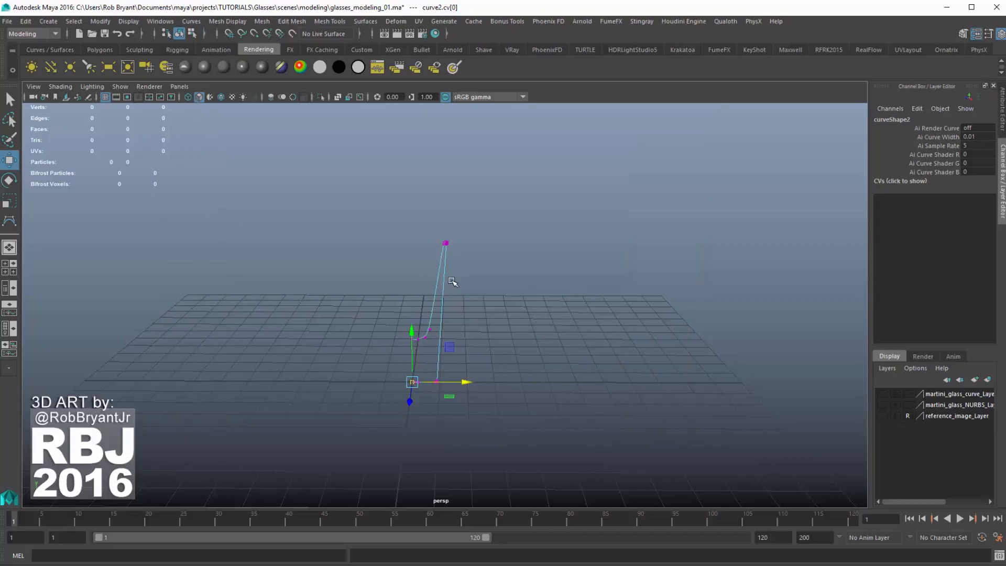
# Return the shot glass curve to object mode and revolve it into a surface, then clear the selection.
pyautogui.moveTo(453, 281); pyautogui.dragTo(488, 263, button='right')
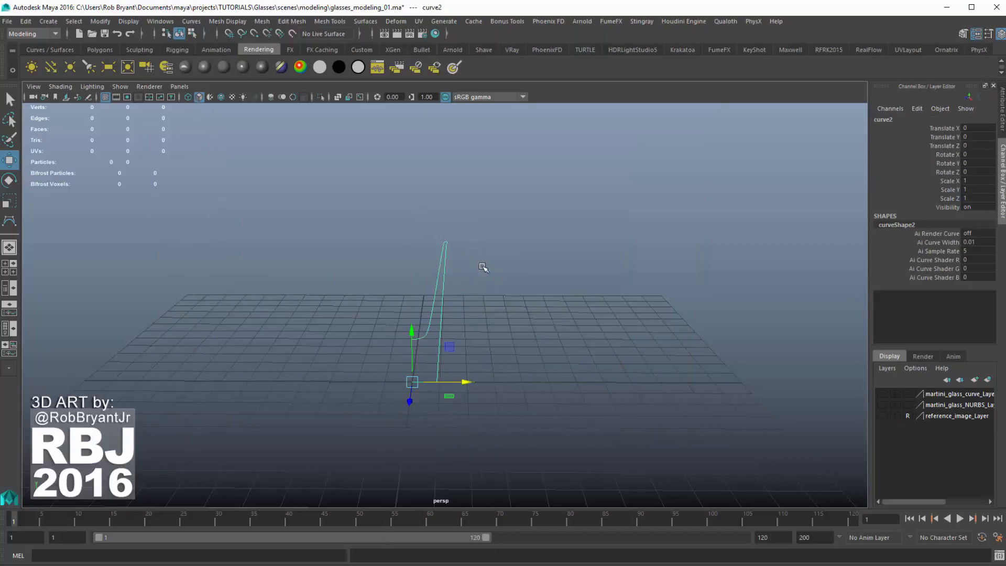
pyautogui.click(371, 21)
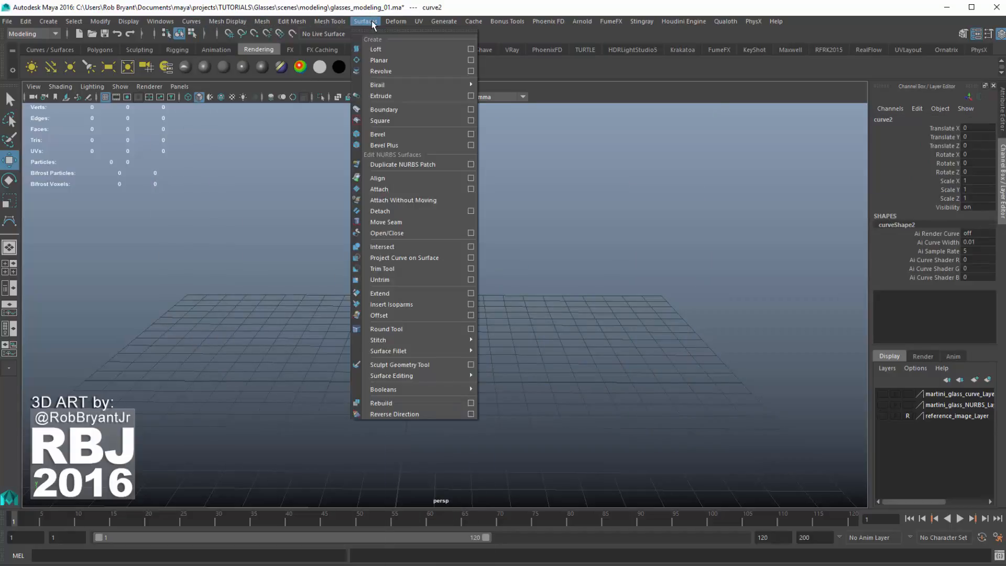
pyautogui.click(395, 71)
pyautogui.keyDown('alt'); pyautogui.moveTo(455, 299); pyautogui.dragTo(462, 339); pyautogui.keyUp('alt')
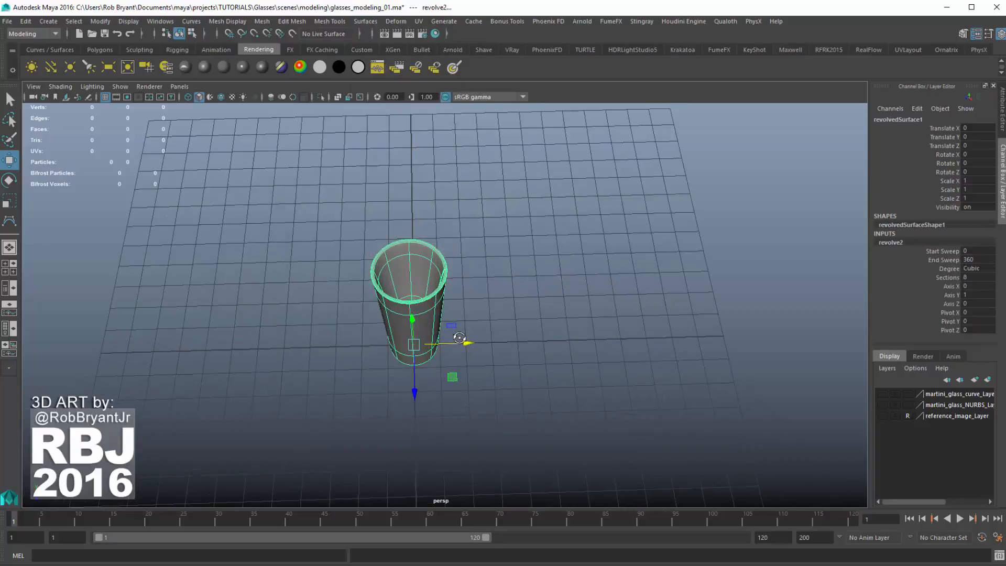
pyautogui.keyDown('alt'); pyautogui.moveTo(385, 324); pyautogui.dragTo(592, 336, button='right'); pyautogui.keyUp('alt')
pyautogui.keyDown('alt'); pyautogui.moveTo(505, 333); pyautogui.dragTo(478, 474); pyautogui.keyUp('alt')
pyautogui.click(502, 302)
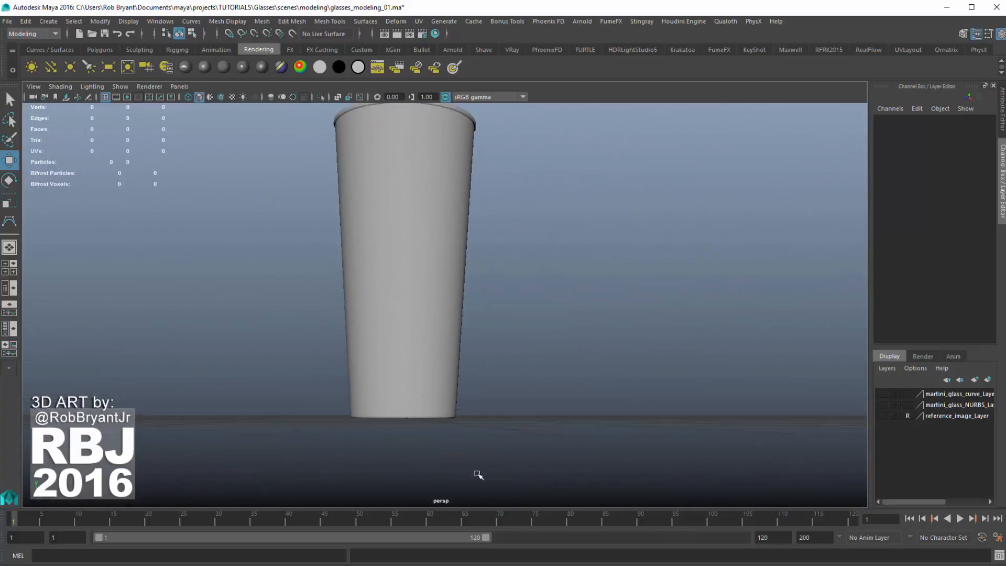
# Compare the revolved glass's base with the reference image, then hide the reference image layer again.
pyautogui.click(884, 416)
pyautogui.keyDown('alt'); pyautogui.moveTo(417, 396); pyautogui.dragTo(475, 398); pyautogui.keyUp('alt')
pyautogui.keyDown('alt'); pyautogui.moveTo(475, 398); pyautogui.dragTo(708, 424, button='right'); pyautogui.keyUp('alt')
pyautogui.keyDown('alt'); pyautogui.moveTo(545, 372); pyautogui.dragTo(552, 381); pyautogui.keyUp('alt')
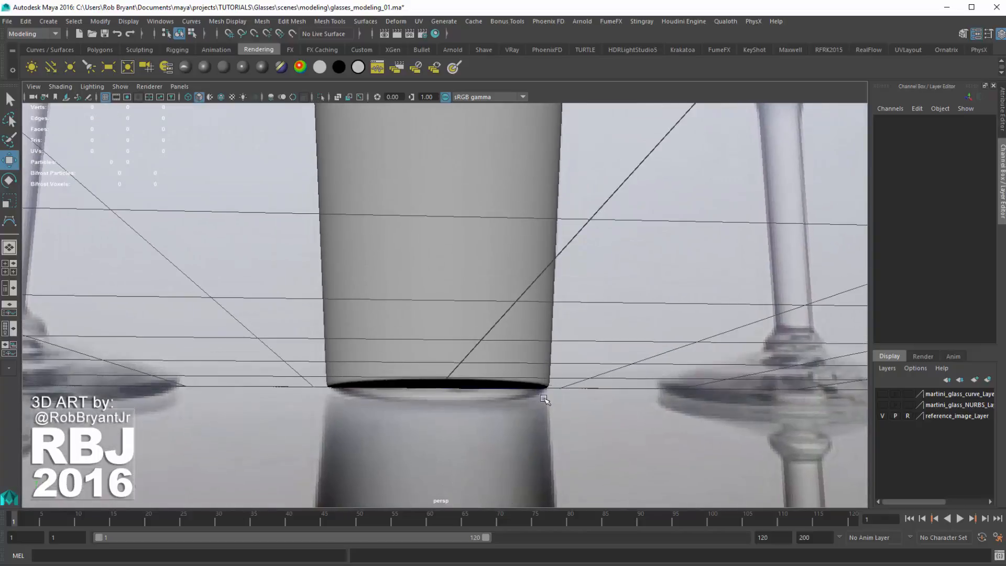
pyautogui.click(884, 417)
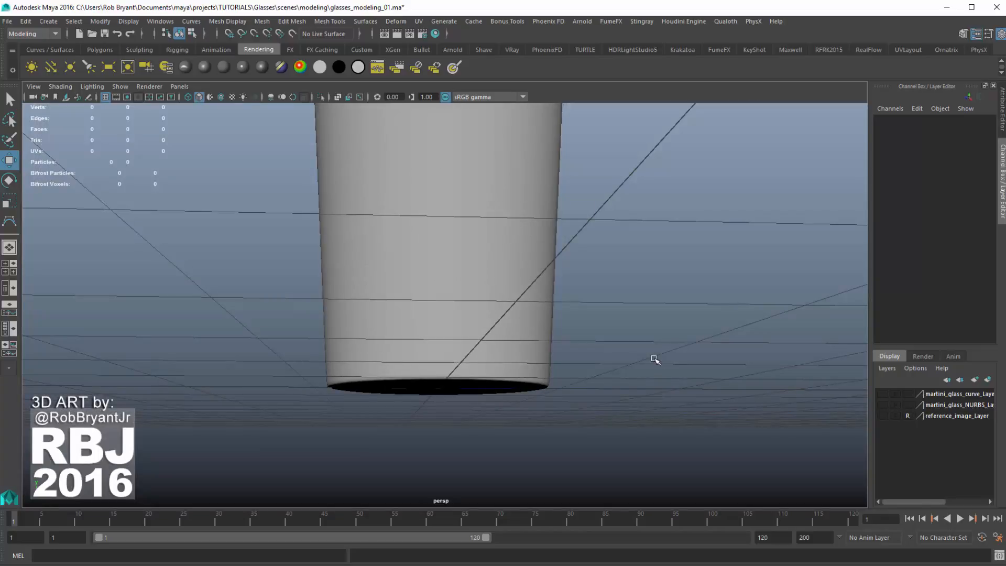
# Select only the profile curve, display its CVs and raise the CV just above the outer base corner to soften the edge.
pyautogui.keyDown('alt'); pyautogui.moveTo(655, 361); pyautogui.dragTo(636, 321); pyautogui.keyUp('alt')
pyautogui.moveTo(542, 317); pyautogui.dragTo(598, 374)
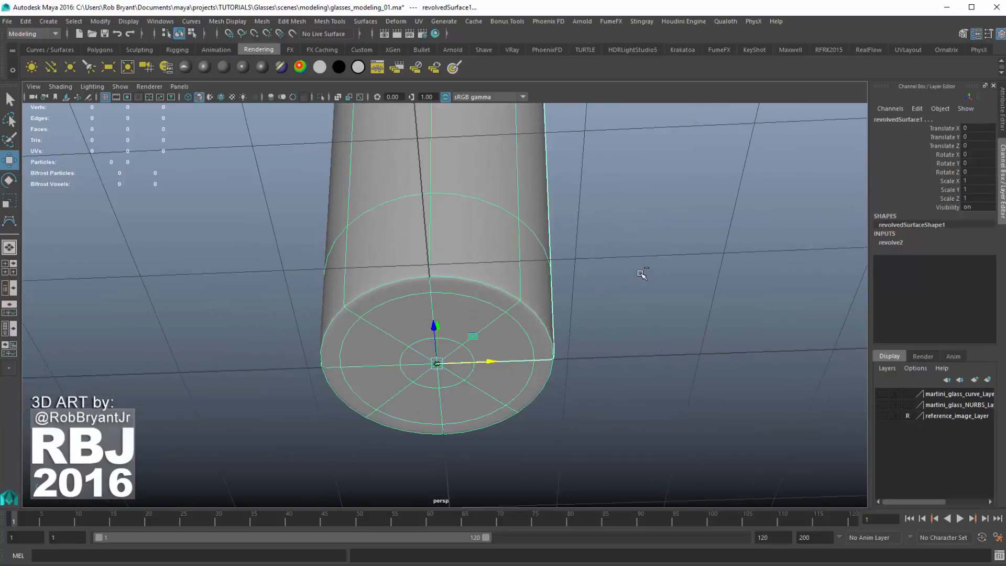
pyautogui.keyDown('ctrl'); pyautogui.click(481, 235); pyautogui.keyUp('ctrl')
pyautogui.moveTo(633, 262); pyautogui.dragTo(599, 262, button='right')
pyautogui.keyDown('alt'); pyautogui.moveTo(546, 317); pyautogui.dragTo(603, 359); pyautogui.keyUp('alt')
pyautogui.click(558, 350)
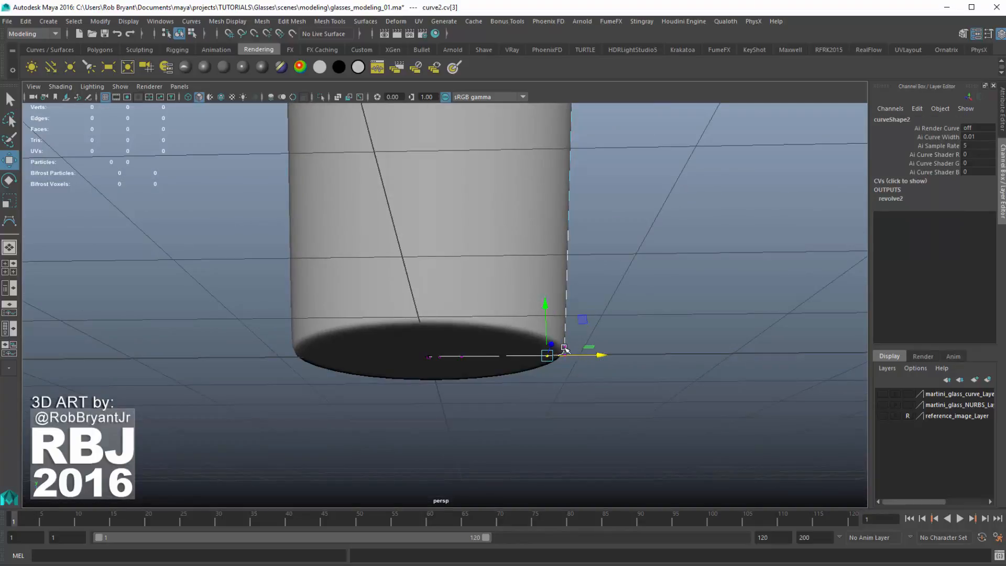
pyautogui.click(565, 347)
pyautogui.moveTo(565, 304)
pyautogui.mouseDown()
pyautogui.moveTo(562, 288)
pyautogui.moveTo(545, 310)
pyautogui.mouseUp()
pyautogui.keyDown('alt'); pyautogui.moveTo(425, 356); pyautogui.dragTo(435, 362); pyautogui.keyUp('alt')
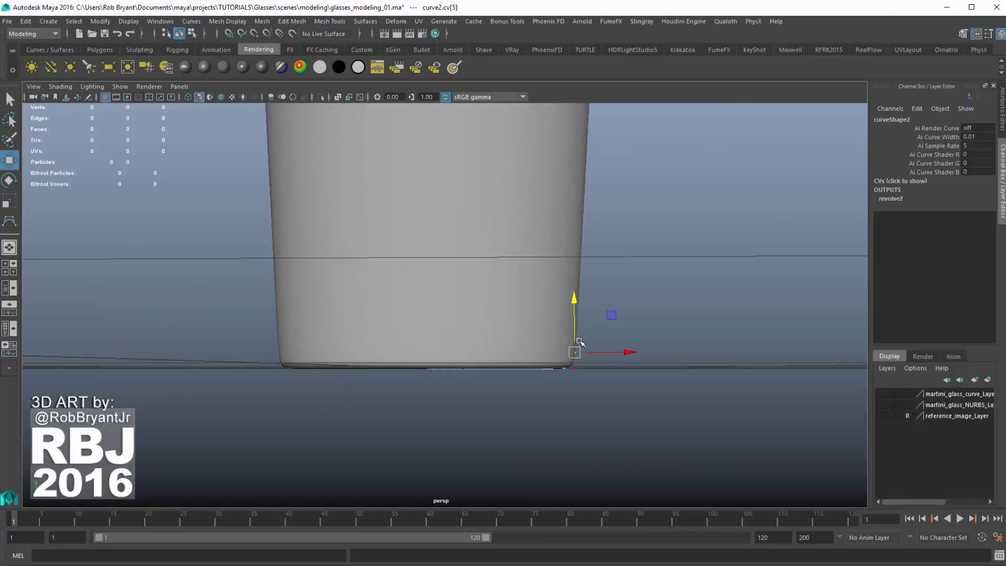
pyautogui.click(570, 292)
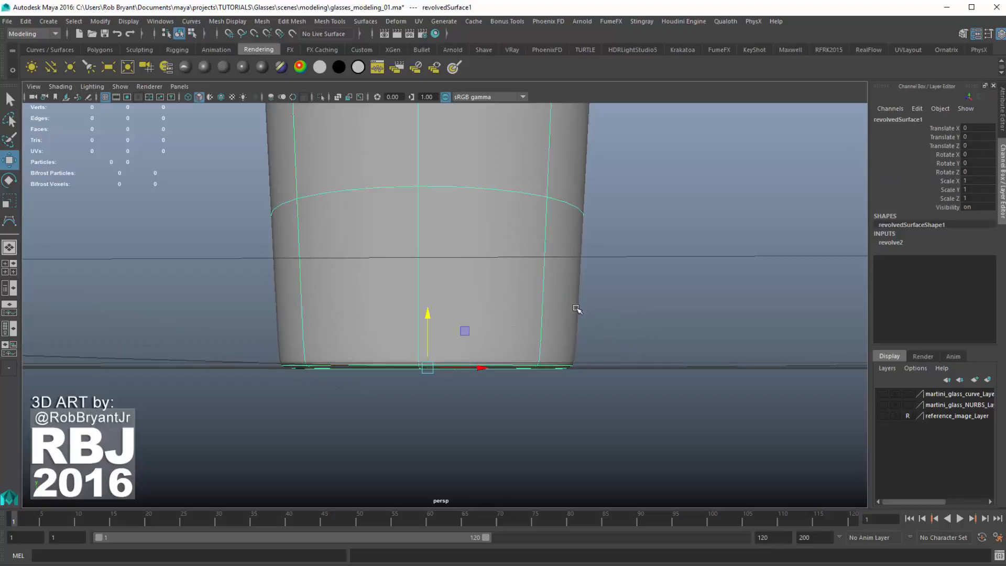
pyautogui.hotkey('ctrl', 'z')
pyautogui.moveTo(575, 300); pyautogui.dragTo(575, 297)
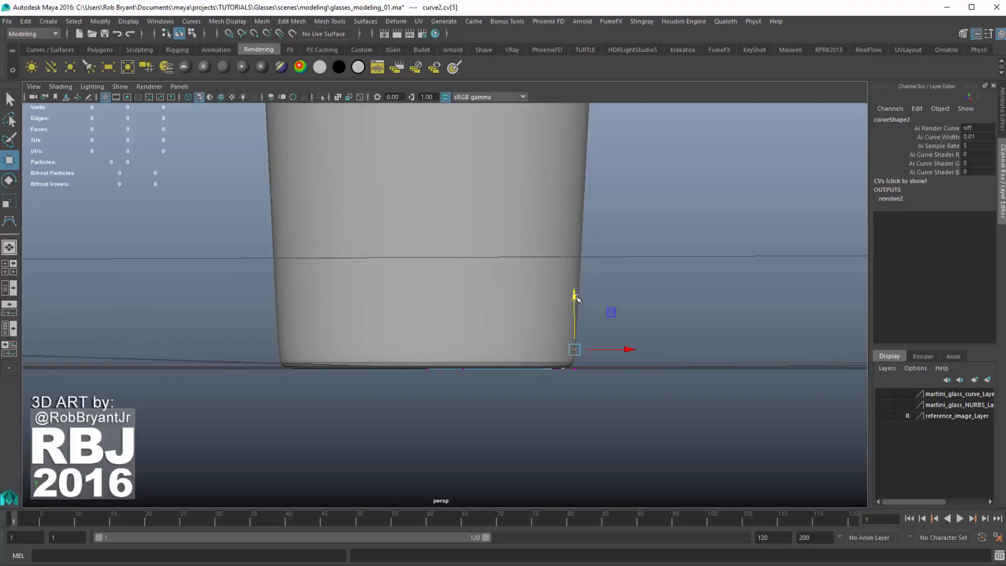
# Move the base CV beside the outer corner slightly outward and clear the selection.
pyautogui.click(551, 369)
pyautogui.click(603, 369)
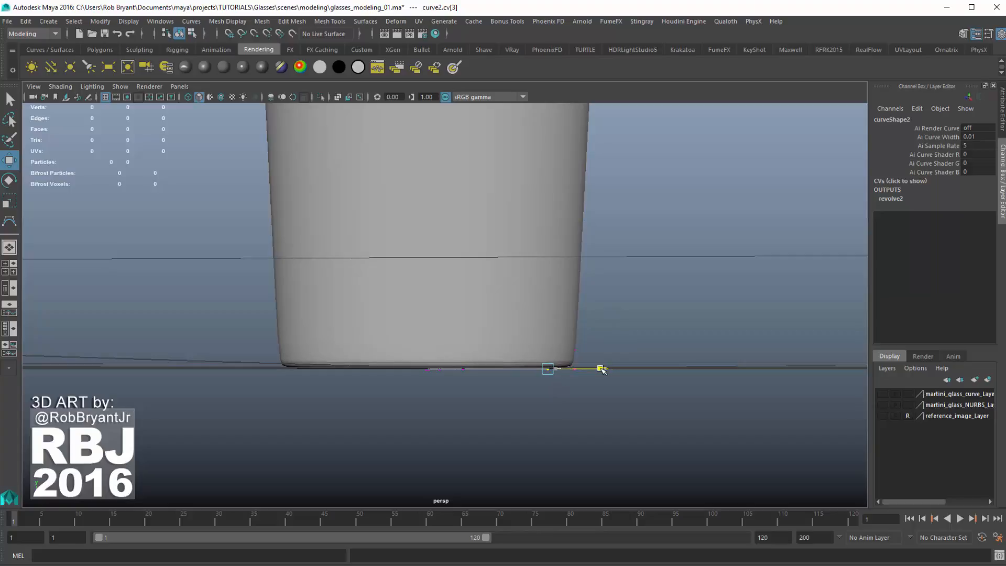
pyautogui.keyDown('alt'); pyautogui.moveTo(656, 359); pyautogui.dragTo(473, 350); pyautogui.keyUp('alt')
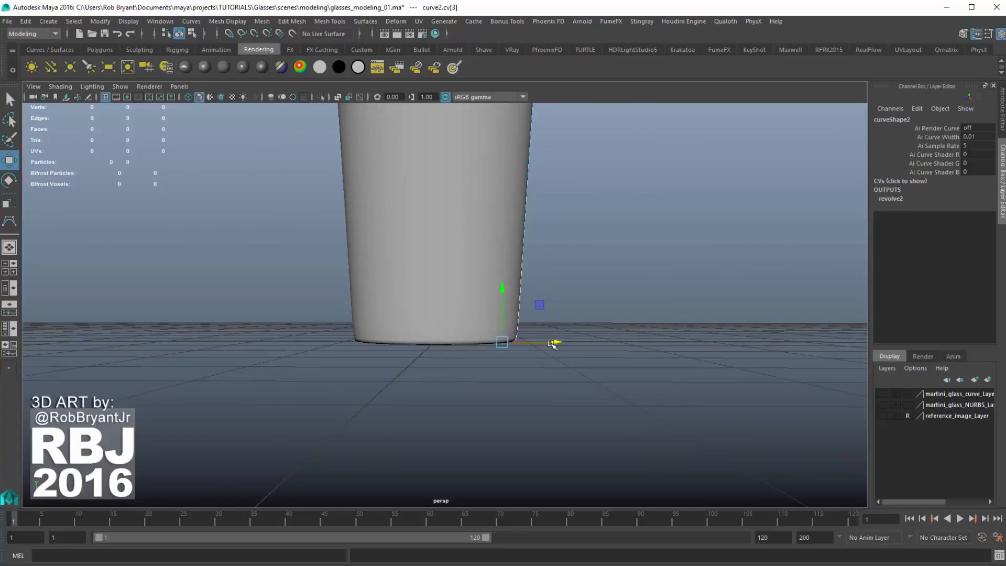
pyautogui.moveTo(553, 345); pyautogui.dragTo(559, 344)
pyautogui.click(568, 298)
# Examine the revolved shot glass's overall shape and its rounded rim from several angles.
pyautogui.keyDown('alt'); pyautogui.moveTo(568, 297); pyautogui.dragTo(562, 339, button='middle'); pyautogui.keyUp('alt')
pyautogui.keyDown('alt'); pyautogui.moveTo(562, 338); pyautogui.dragTo(546, 324, button='right'); pyautogui.keyUp('alt')
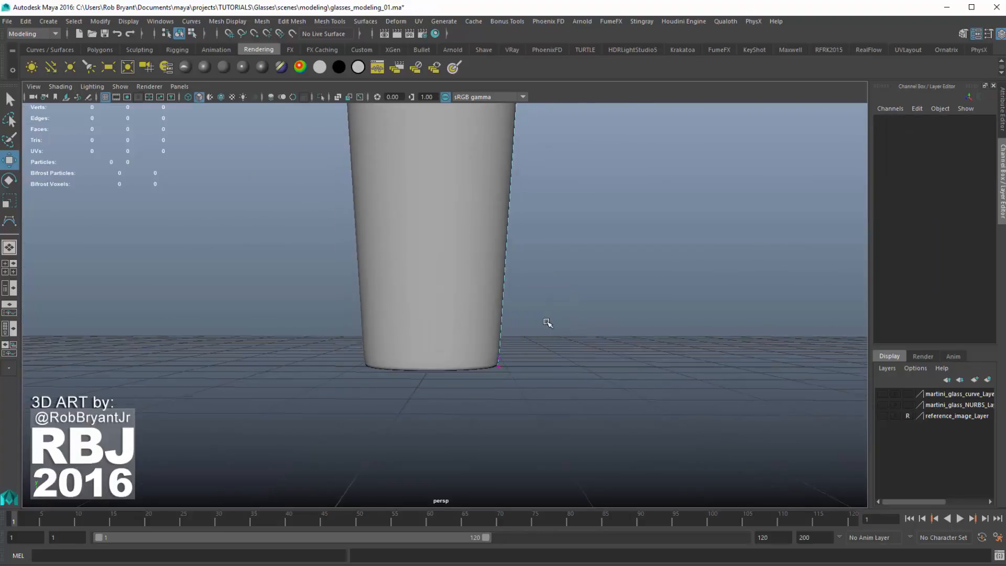
pyautogui.keyDown('alt'); pyautogui.moveTo(580, 260); pyautogui.dragTo(606, 370, button='middle'); pyautogui.keyUp('alt')
pyautogui.keyDown('alt'); pyautogui.moveTo(607, 371); pyautogui.dragTo(488, 267, button='right'); pyautogui.keyUp('alt')
pyautogui.keyDown('alt'); pyautogui.moveTo(488, 267); pyautogui.dragTo(497, 328, button='middle'); pyautogui.keyUp('alt')
pyautogui.keyDown('alt'); pyautogui.moveTo(498, 291); pyautogui.dragTo(501, 313); pyautogui.keyUp('alt')
pyautogui.keyDown('alt'); pyautogui.moveTo(425, 274); pyautogui.dragTo(494, 316, button='right'); pyautogui.keyUp('alt')
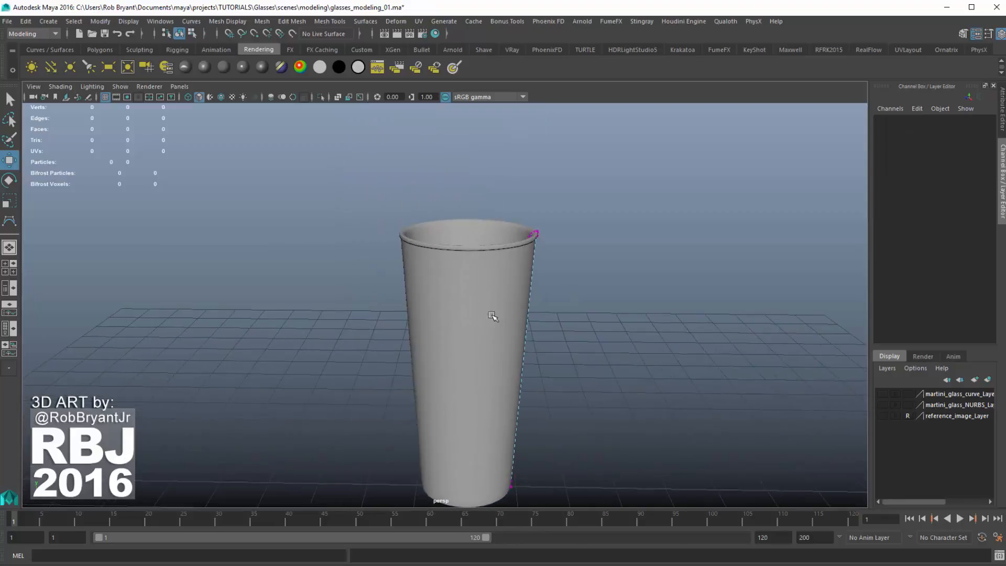
pyautogui.keyDown('alt'); pyautogui.moveTo(495, 317); pyautogui.dragTo(489, 300); pyautogui.keyUp('alt')
pyautogui.keyDown('alt'); pyautogui.moveTo(474, 249); pyautogui.dragTo(582, 286, button='right'); pyautogui.keyUp('alt')
pyautogui.keyDown('alt'); pyautogui.moveTo(582, 286); pyautogui.dragTo(570, 309, button='middle'); pyautogui.keyUp('alt')
pyautogui.keyDown('alt'); pyautogui.moveTo(716, 329); pyautogui.dragTo(494, 356); pyautogui.keyUp('alt')
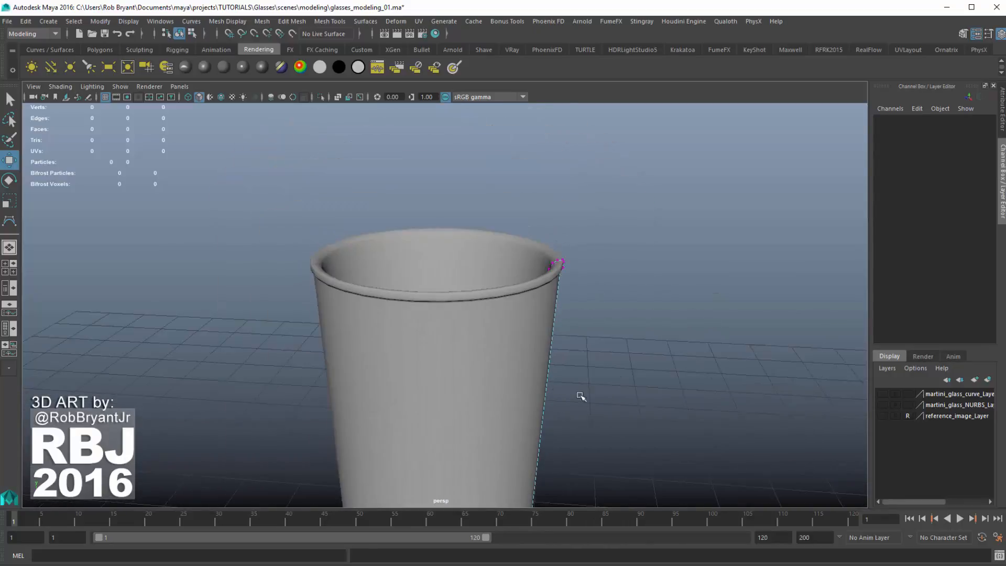
# Select the revolved shot glass and copy the name of the display layer martini_glass_NURBS_Layer for reuse.
pyautogui.keyDown('alt'); pyautogui.moveTo(581, 397); pyautogui.dragTo(524, 395, button='right'); pyautogui.keyUp('alt')
pyautogui.keyDown('alt'); pyautogui.moveTo(524, 394); pyautogui.dragTo(521, 281, button='middle'); pyautogui.keyUp('alt')
pyautogui.keyDown('alt'); pyautogui.moveTo(521, 281); pyautogui.dragTo(476, 314, button='right'); pyautogui.keyUp('alt')
pyautogui.keyDown('alt'); pyautogui.moveTo(476, 314); pyautogui.dragTo(476, 310); pyautogui.keyUp('alt')
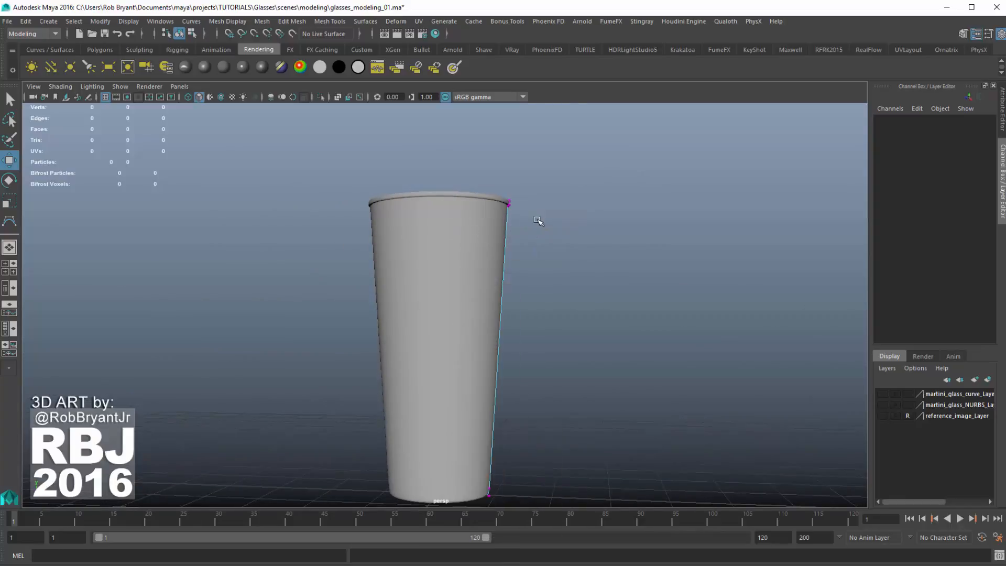
pyautogui.keyDown('alt'); pyautogui.moveTo(540, 219); pyautogui.dragTo(526, 236); pyautogui.keyUp('alt')
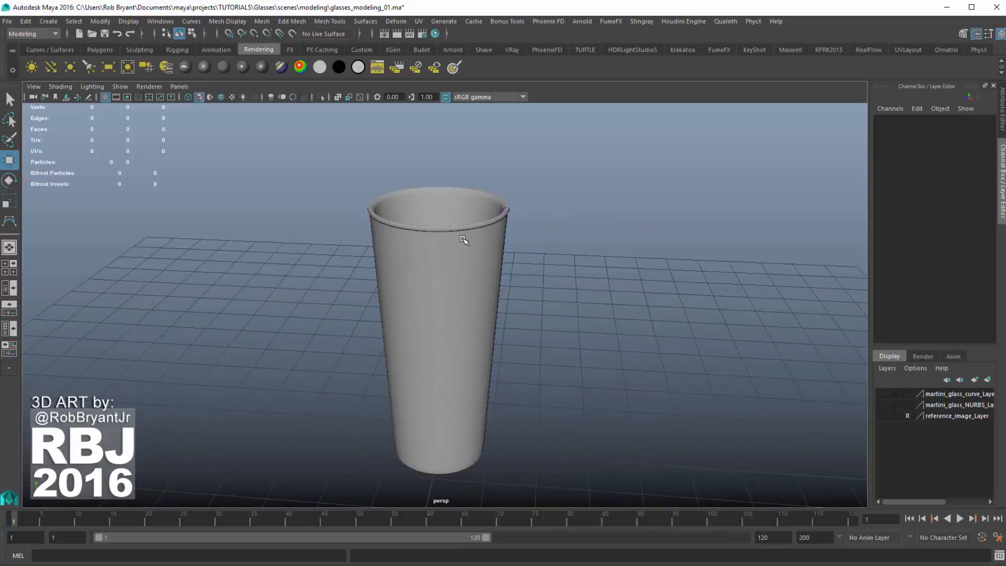
pyautogui.click(446, 239)
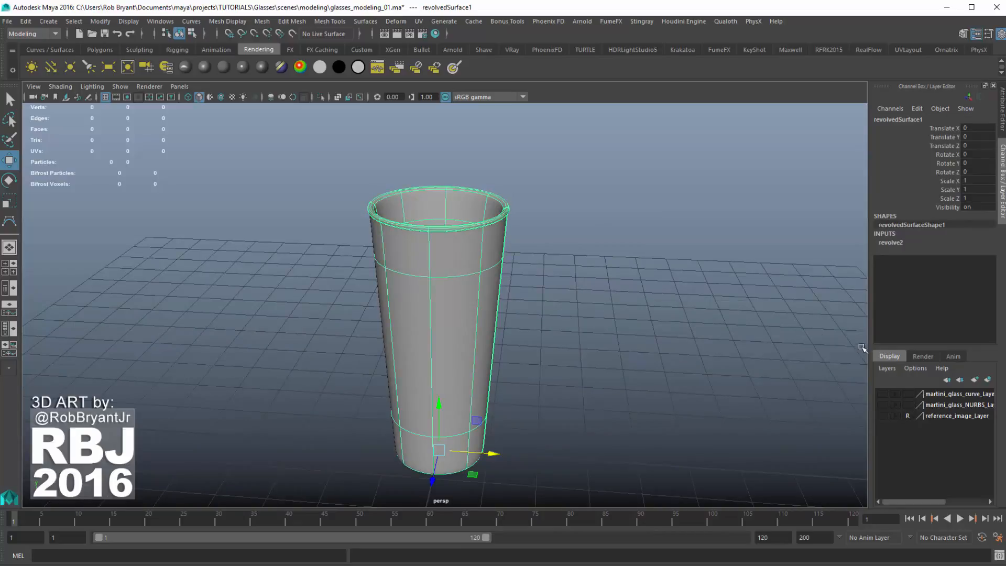
pyautogui.moveTo(870, 352); pyautogui.dragTo(830, 358)
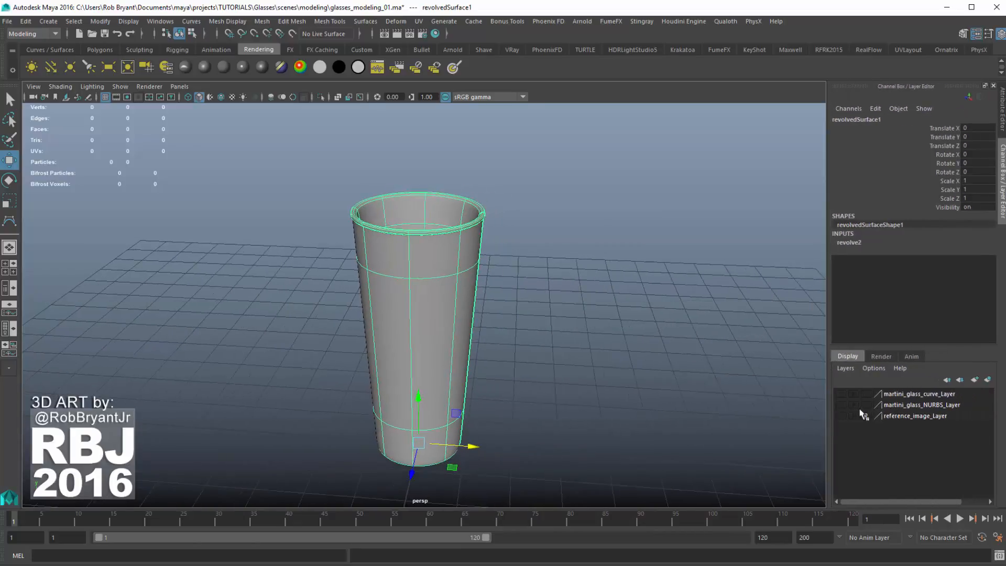
pyautogui.doubleClick(877, 405)
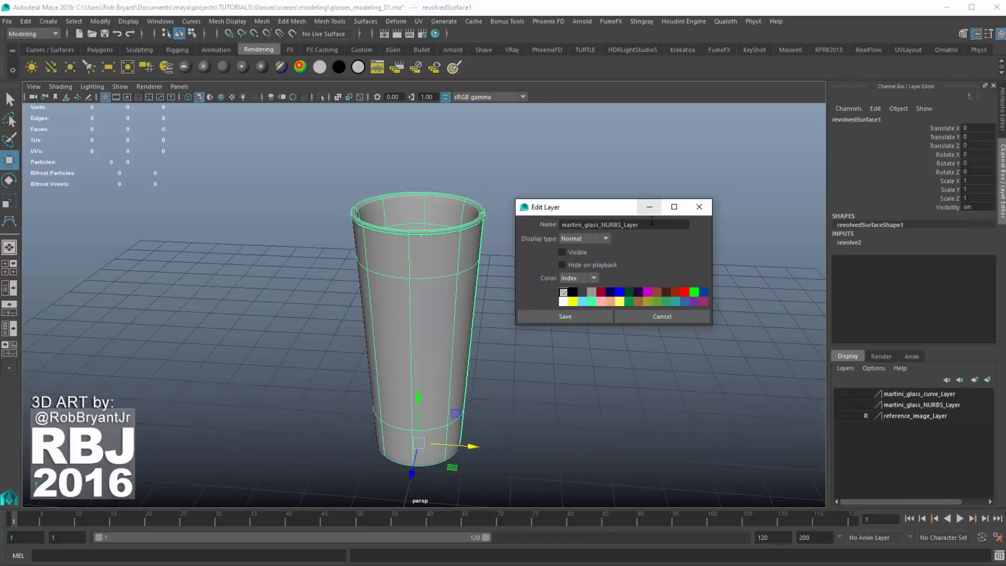
pyautogui.moveTo(658, 222); pyautogui.dragTo(389, 210)
pyautogui.hotkey('ctrl', 'c')
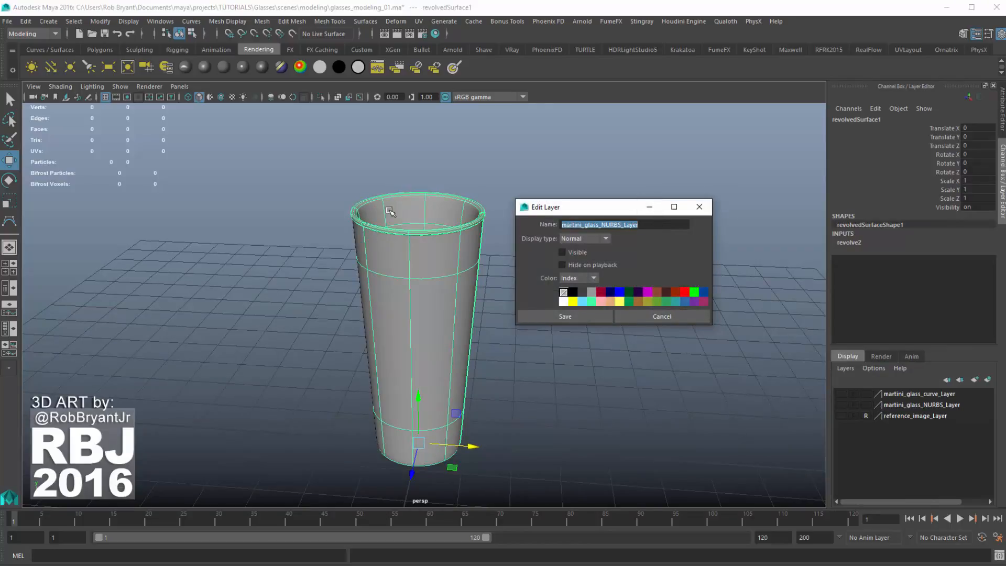
pyautogui.click(569, 320)
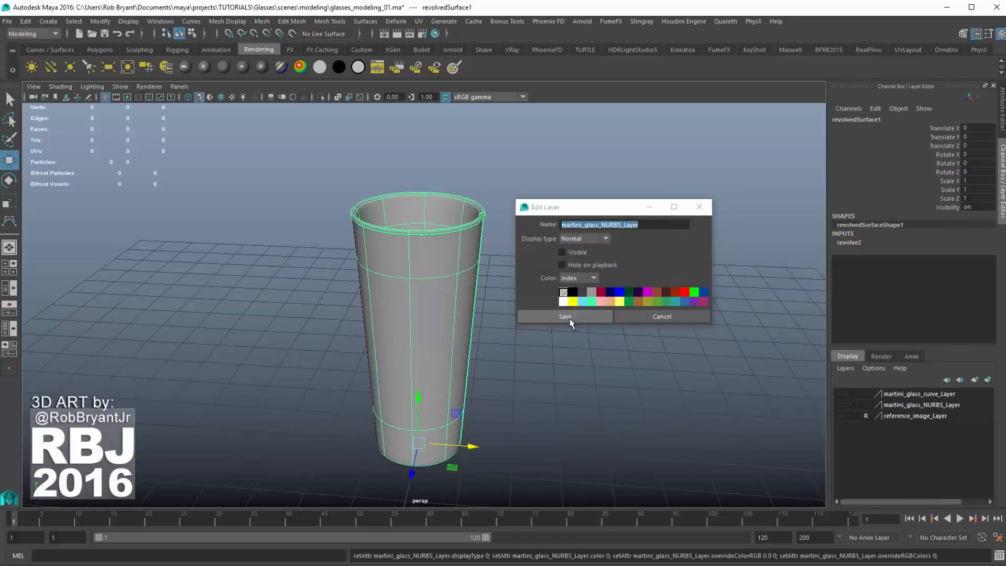
pyautogui.click(611, 269)
# Add the shot glass surface to a new display layer named glass_02_NURBS_Layer and hide that layer.
pyautogui.click(461, 243)
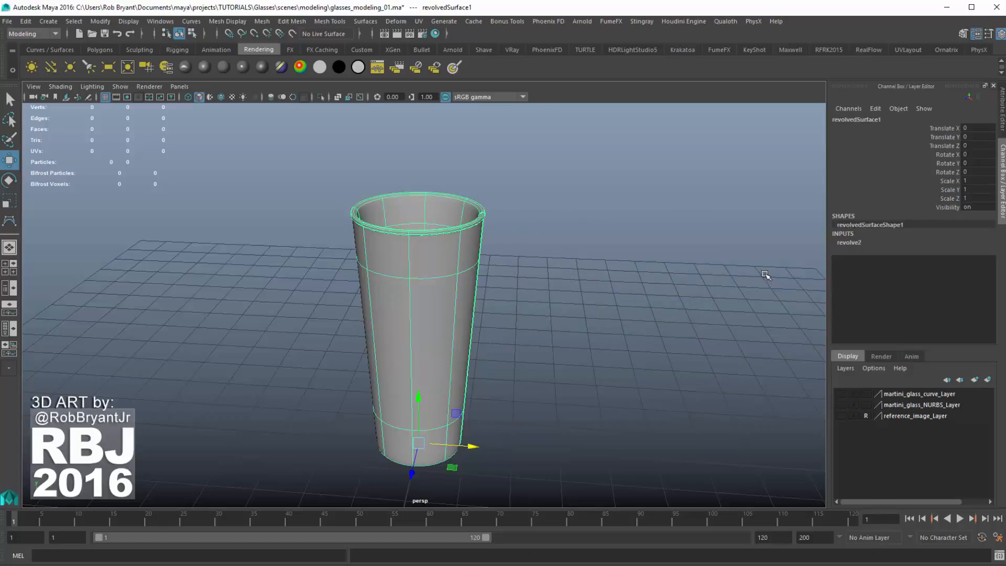
pyautogui.click(988, 381)
pyautogui.doubleClick(878, 393)
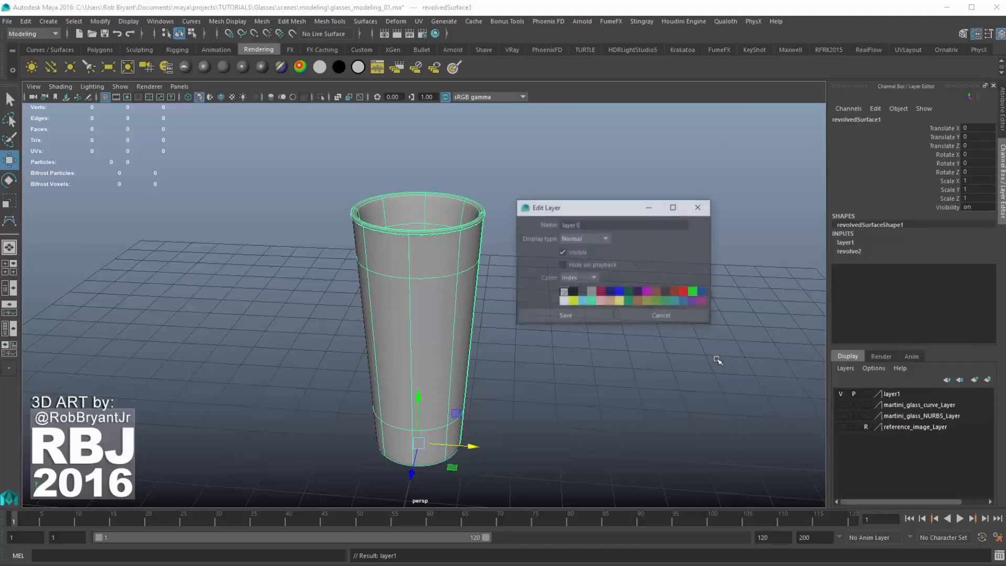
pyautogui.moveTo(603, 226); pyautogui.dragTo(392, 229)
pyautogui.hotkey('ctrl', 'v')
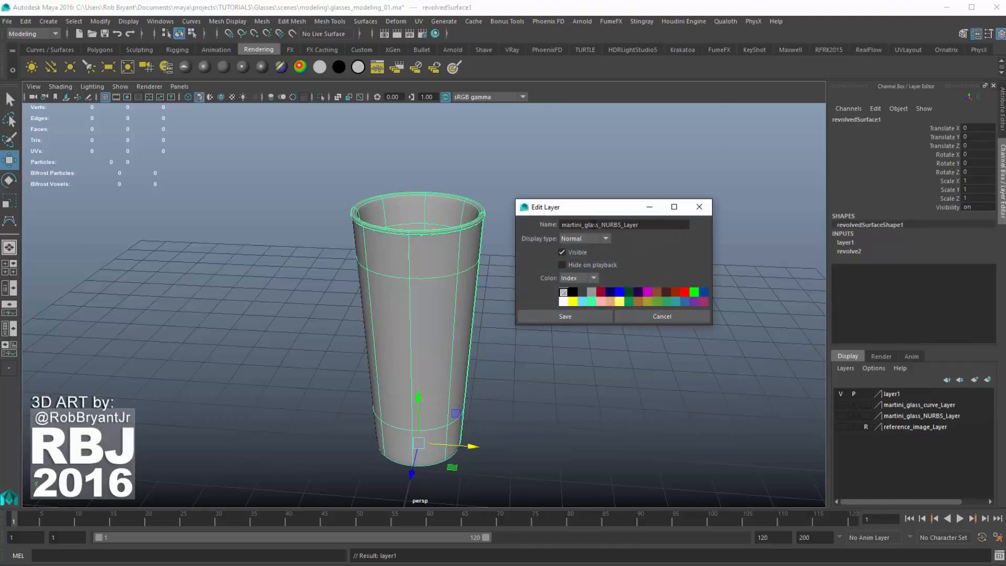
pyautogui.moveTo(585, 224); pyautogui.dragTo(472, 228)
pyautogui.press('BackSpace')
pyautogui.write('02_')
pyautogui.click(602, 317)
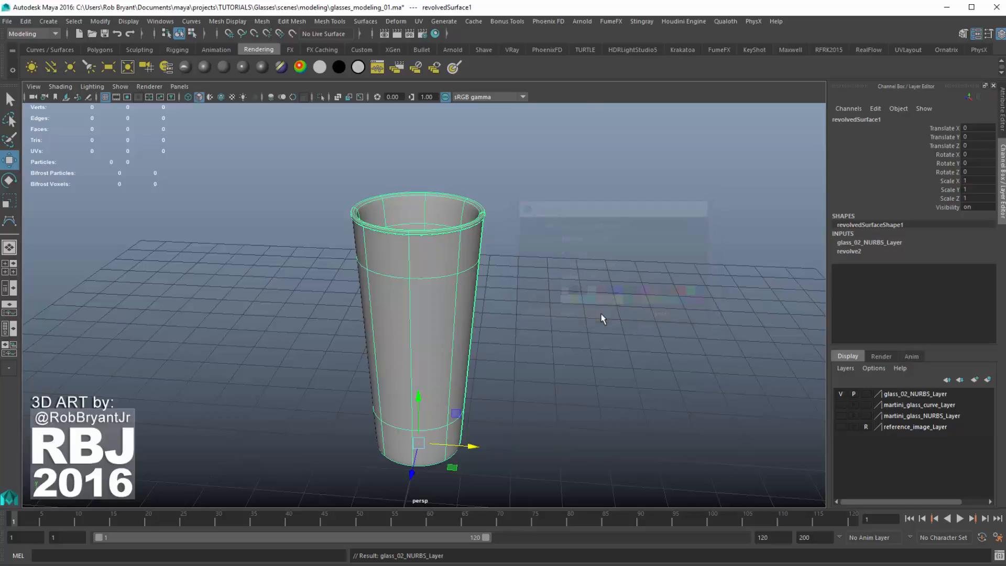
pyautogui.click(841, 394)
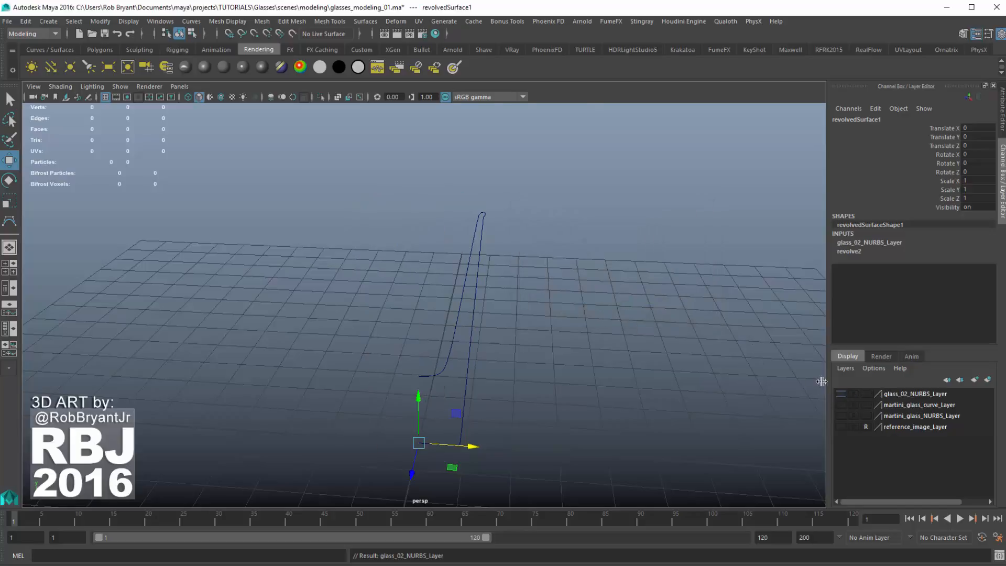
# Select the shot glass's profile curve and copy the name of the display layer martini_glass_curve_Layer.
pyautogui.moveTo(456, 188); pyautogui.dragTo(535, 266)
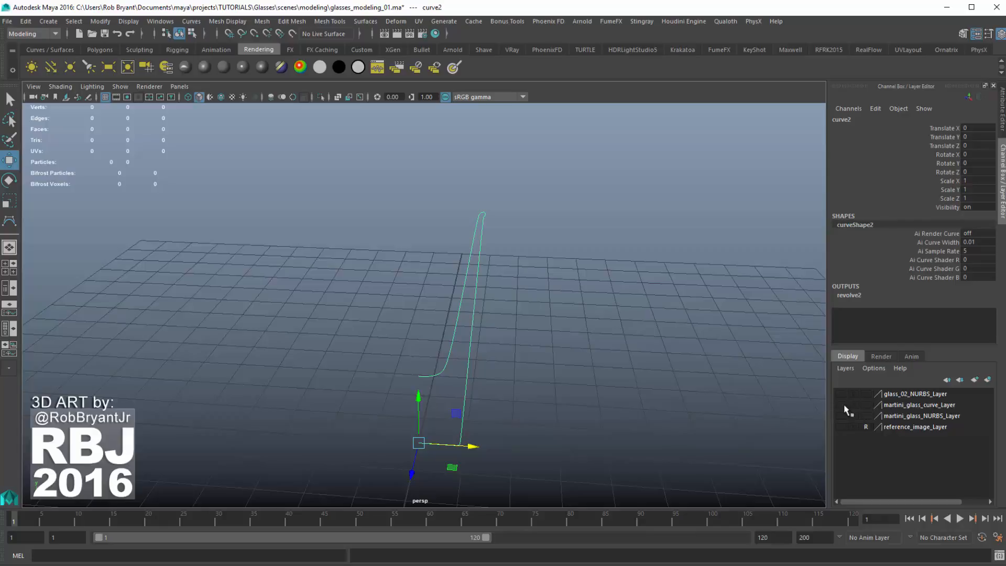
pyautogui.doubleClick(879, 407)
pyautogui.hotkey('ctrl', 'c')
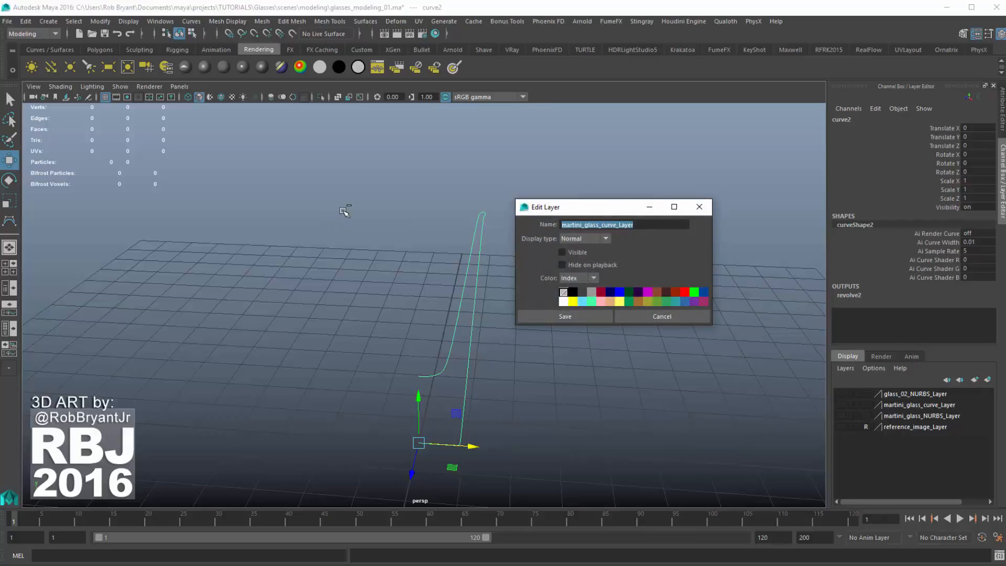
pyautogui.click(680, 316)
# Add the selected profile curve to a new display layer named glass_02_curve_Layer and hide that layer.
pyautogui.click(988, 380)
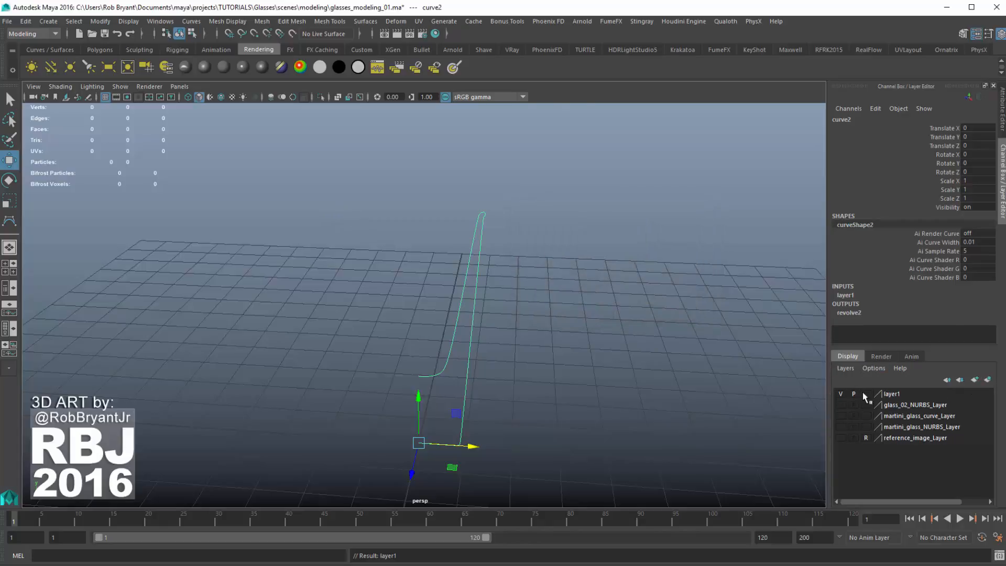
pyautogui.doubleClick(875, 394)
pyautogui.hotkey('ctrl', 'v')
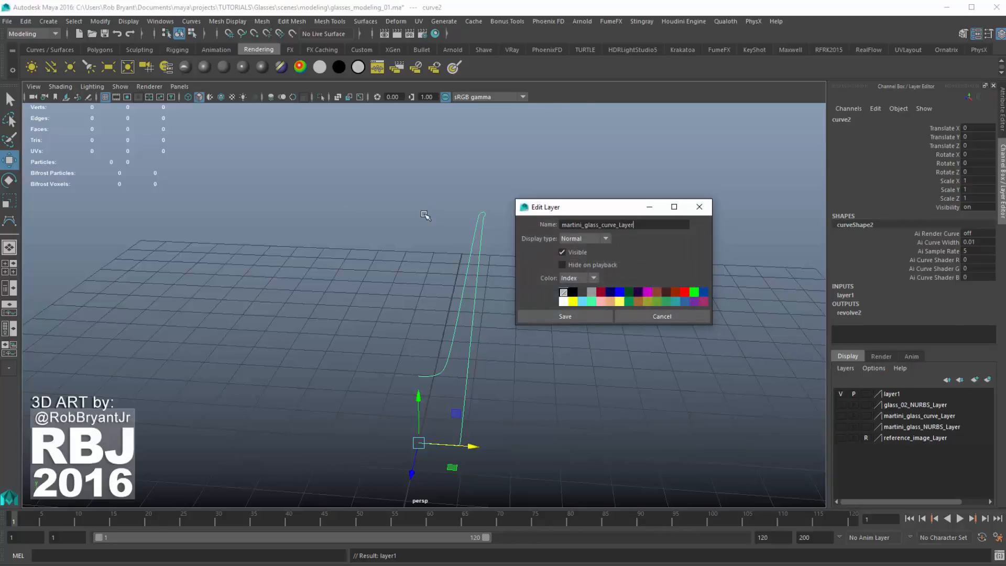
pyautogui.moveTo(588, 225); pyautogui.dragTo(476, 224)
pyautogui.press('BackSpace')
pyautogui.write('_02')
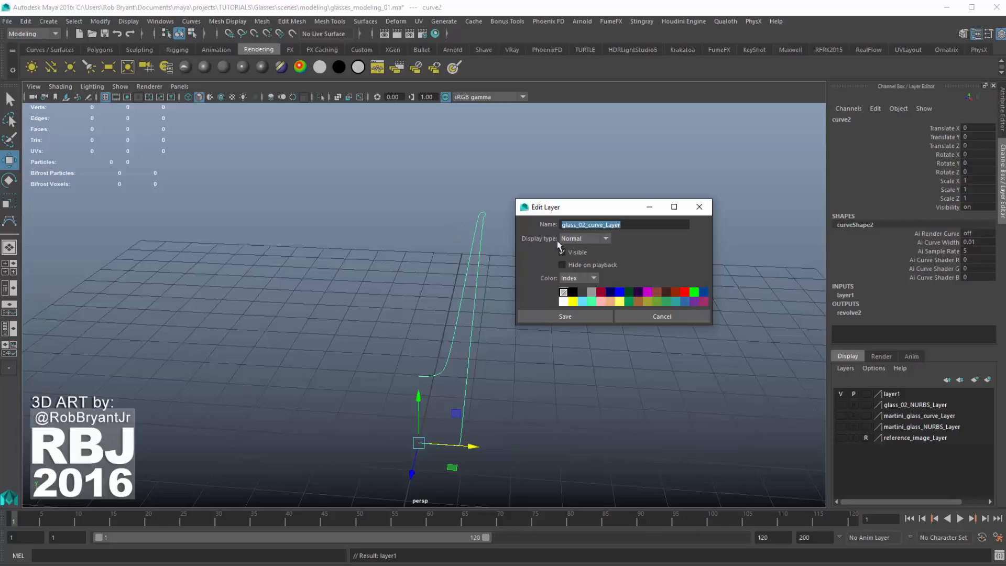
pyautogui.click(577, 316)
pyautogui.click(840, 394)
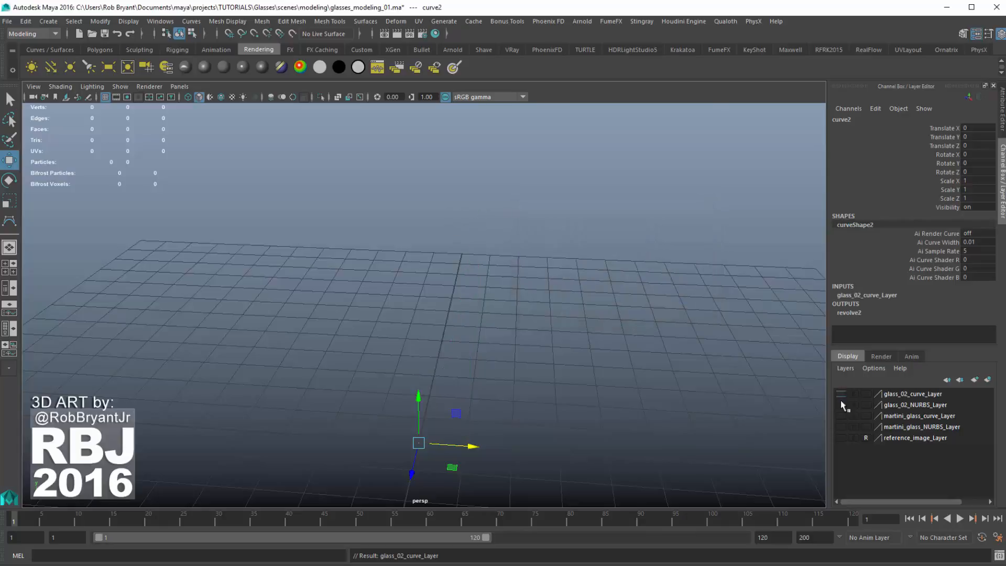
# Examine the shot glass surface, then the remaining glasses in the reference image, hiding each layer again after viewing.
pyautogui.click(840, 405)
pyautogui.keyDown('alt'); pyautogui.moveTo(544, 334); pyautogui.dragTo(510, 372); pyautogui.keyUp('alt')
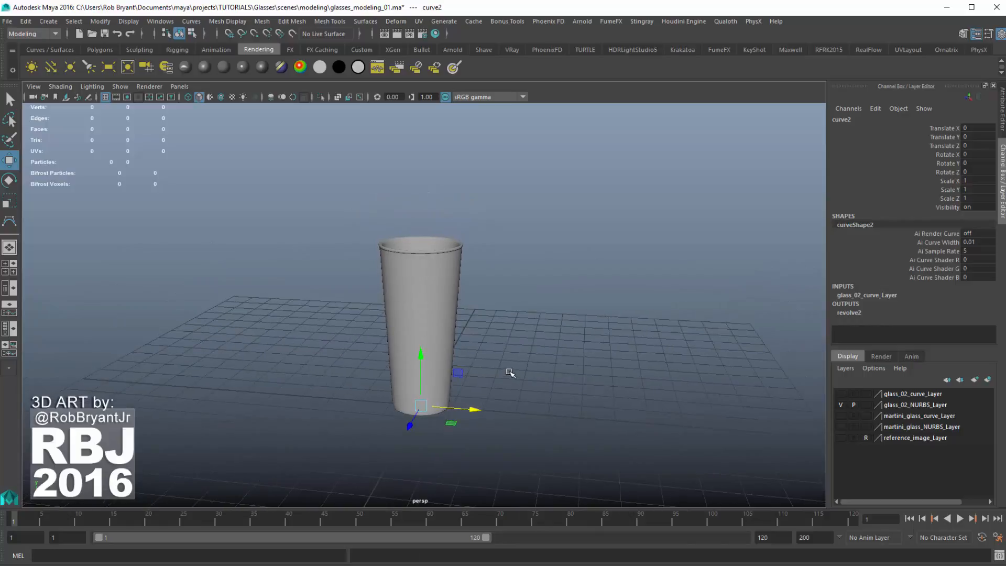
pyautogui.click(841, 405)
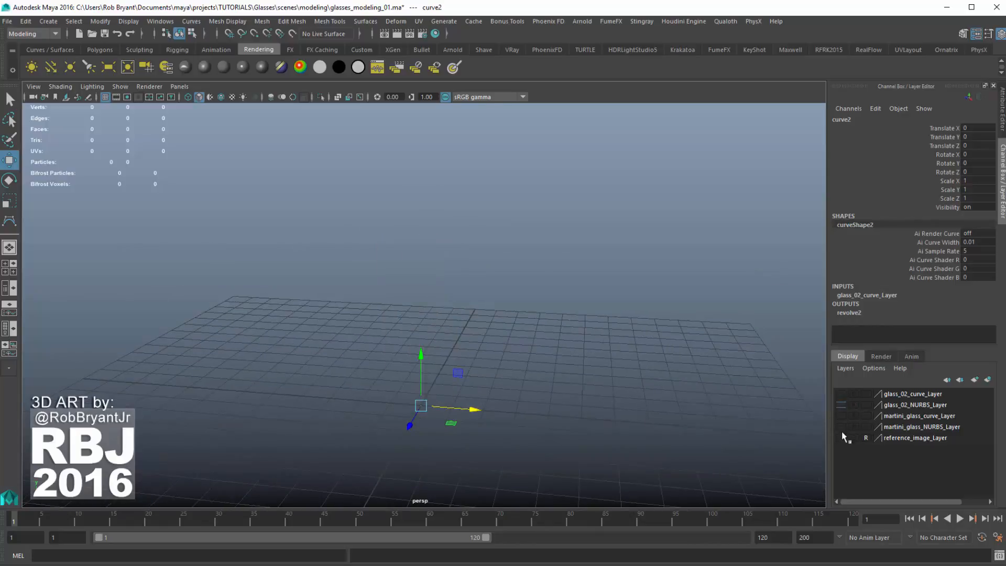
pyautogui.click(841, 439)
pyautogui.keyDown('alt'); pyautogui.moveTo(611, 361); pyautogui.dragTo(588, 352, button='right'); pyautogui.keyUp('alt')
pyautogui.moveTo(589, 352)
pyautogui.keyDown('alt'); pyautogui.mouseDown()
pyautogui.moveTo(566, 339)
pyautogui.moveTo(585, 351)
pyautogui.mouseUp(); pyautogui.keyUp('alt')
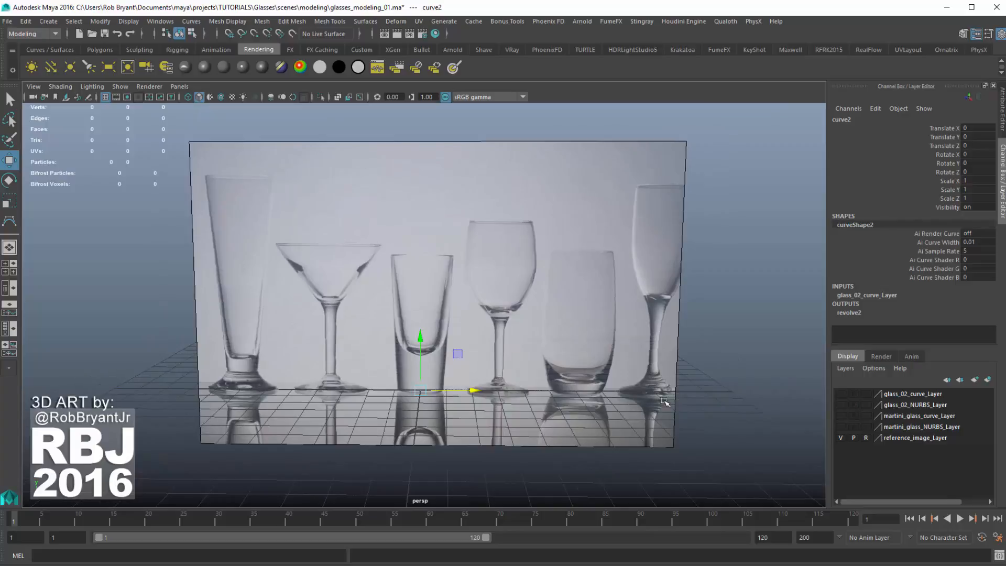
pyautogui.keyDown('alt'); pyautogui.moveTo(458, 352); pyautogui.dragTo(548, 381, button='right'); pyautogui.keyUp('alt')
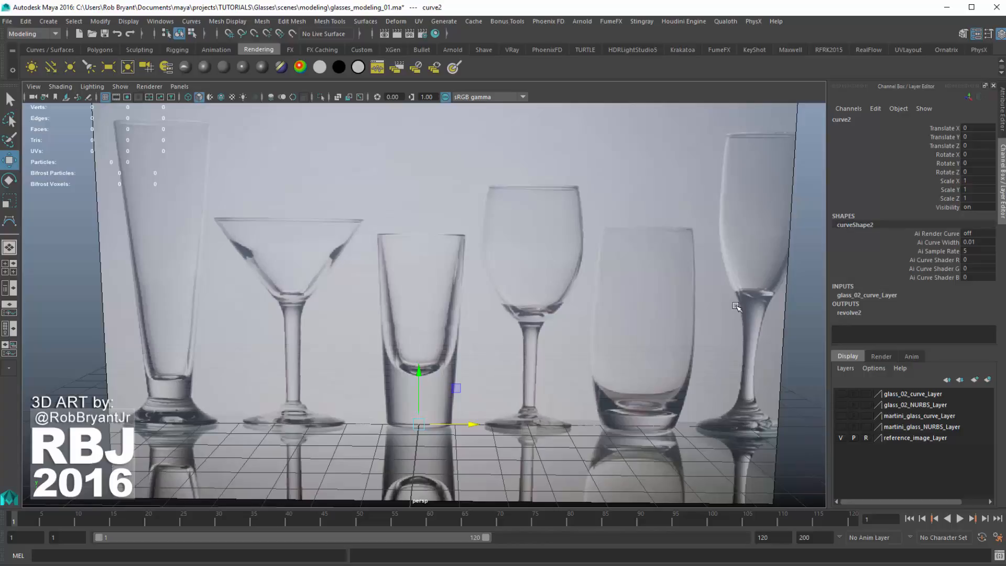
pyautogui.click(841, 439)
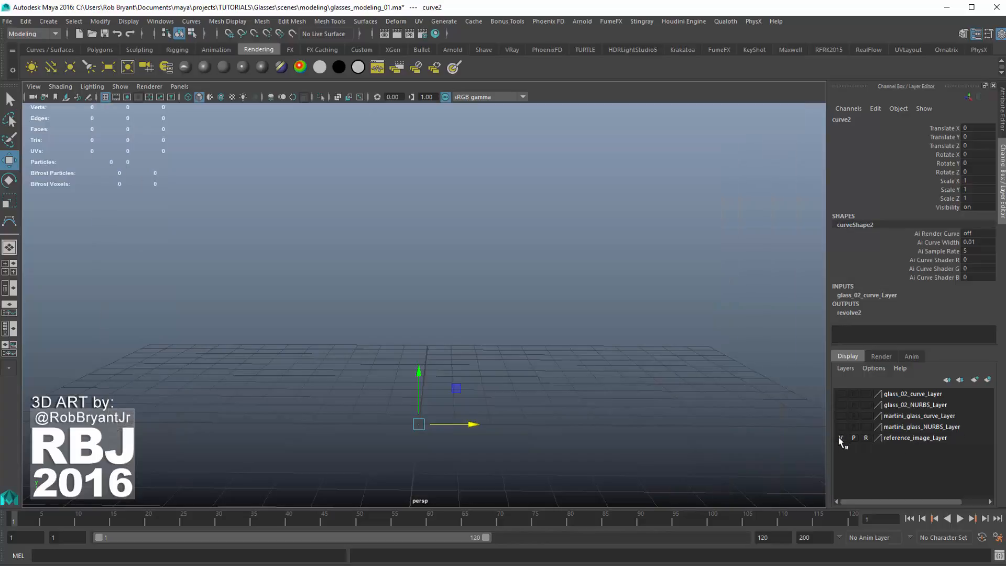
# Show both glasses' NURBS layers and move the shot glass along X to 3.544, beside the martini glass.
pyautogui.click(841, 405)
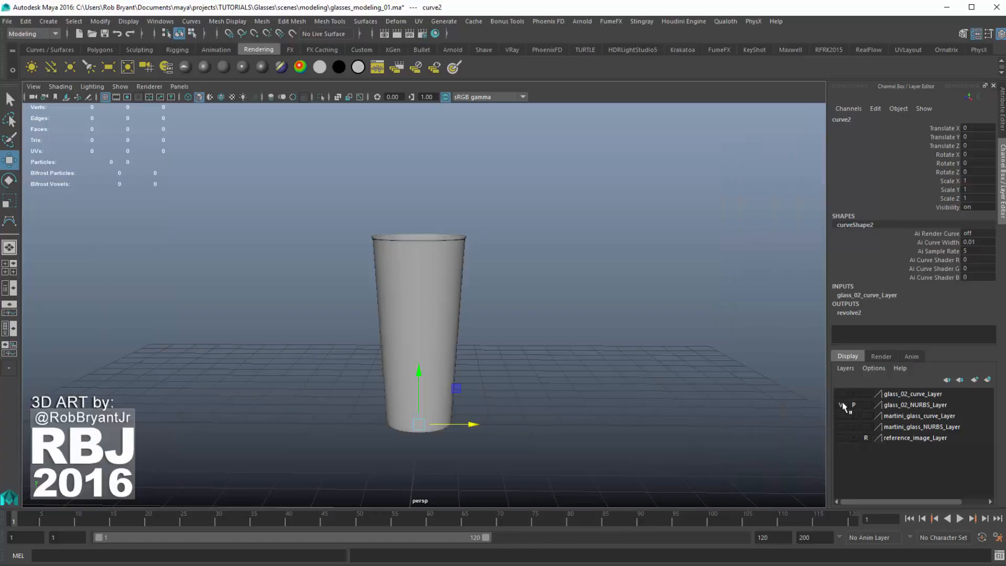
pyautogui.click(444, 292)
pyautogui.moveTo(472, 423); pyautogui.dragTo(590, 434)
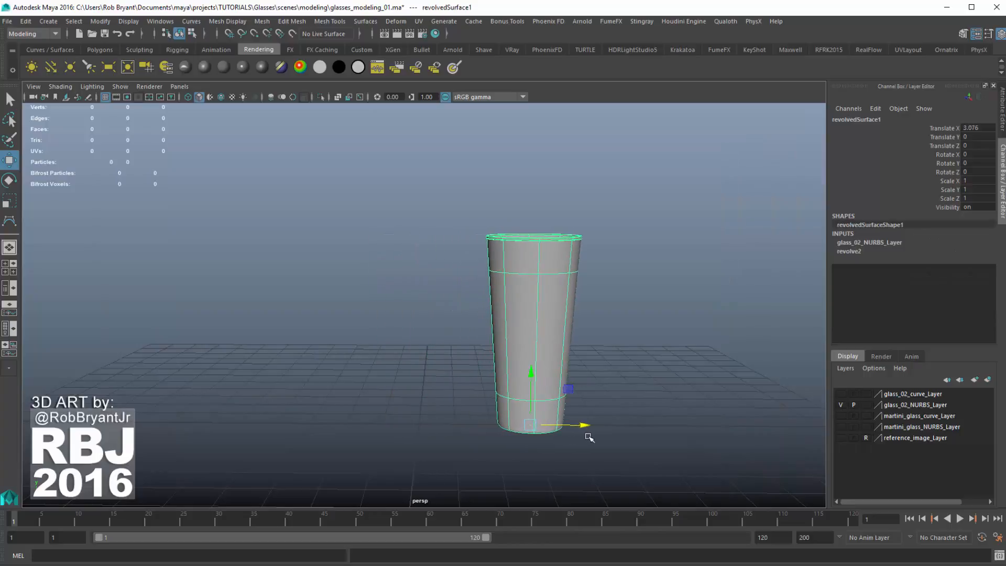
pyautogui.click(841, 426)
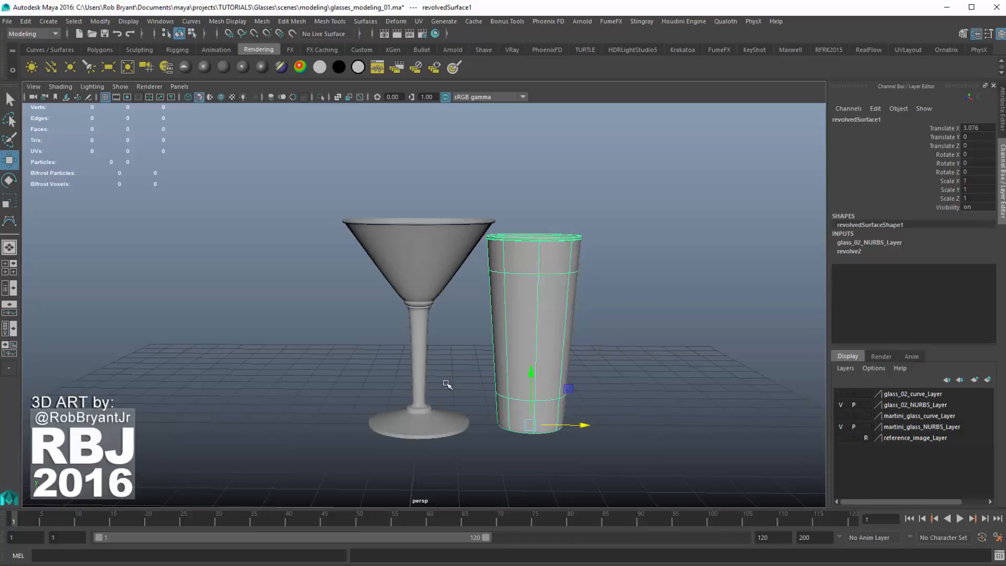
pyautogui.moveTo(585, 424); pyautogui.dragTo(604, 425)
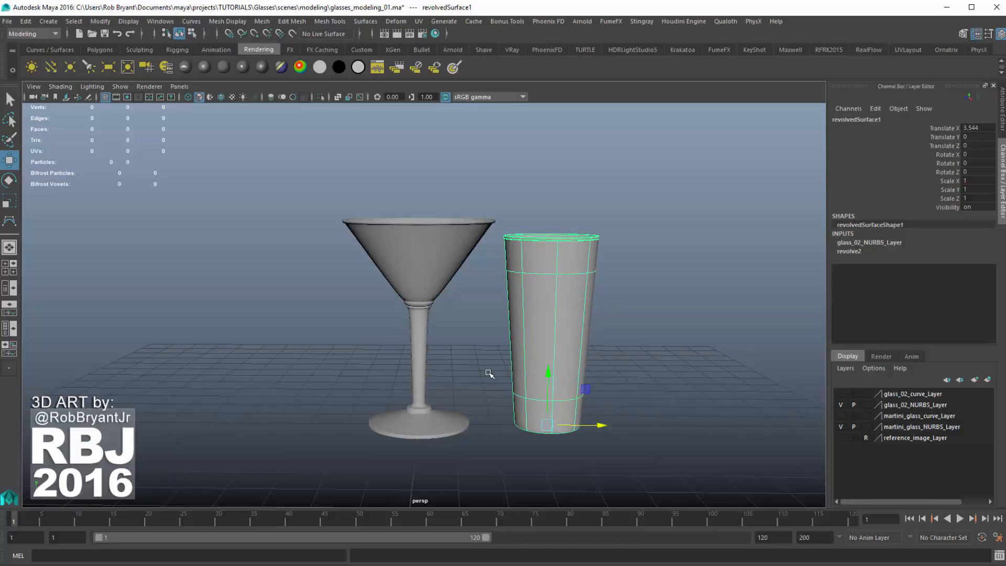
# Compare the two modelled glasses with the reference image, then hide the image and view the pair from other angles.
pyautogui.moveTo(544, 347)
pyautogui.keyDown('alt'); pyautogui.mouseDown()
pyautogui.moveTo(514, 341)
pyautogui.moveTo(550, 343)
pyautogui.mouseUp(); pyautogui.keyUp('alt')
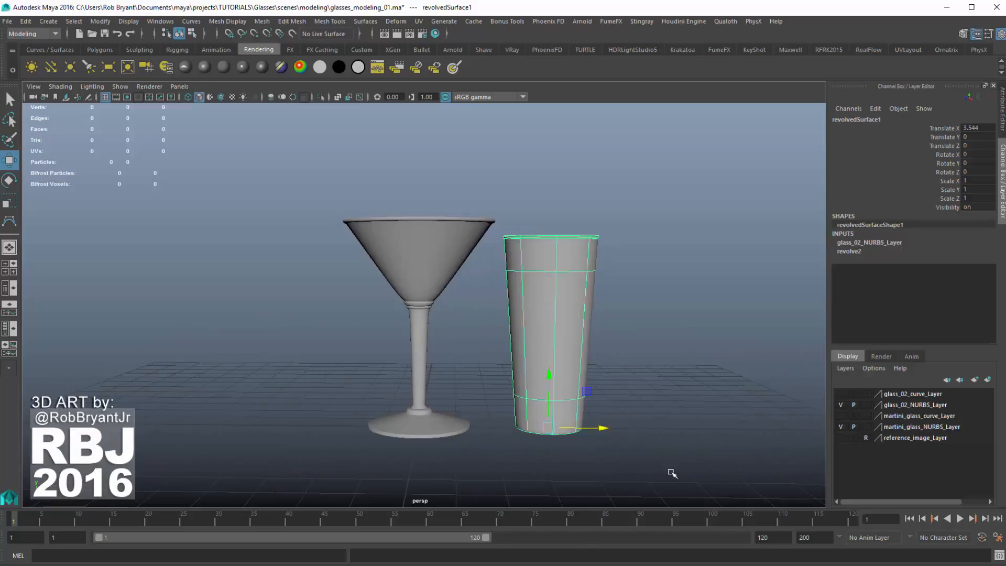
pyautogui.click(842, 438)
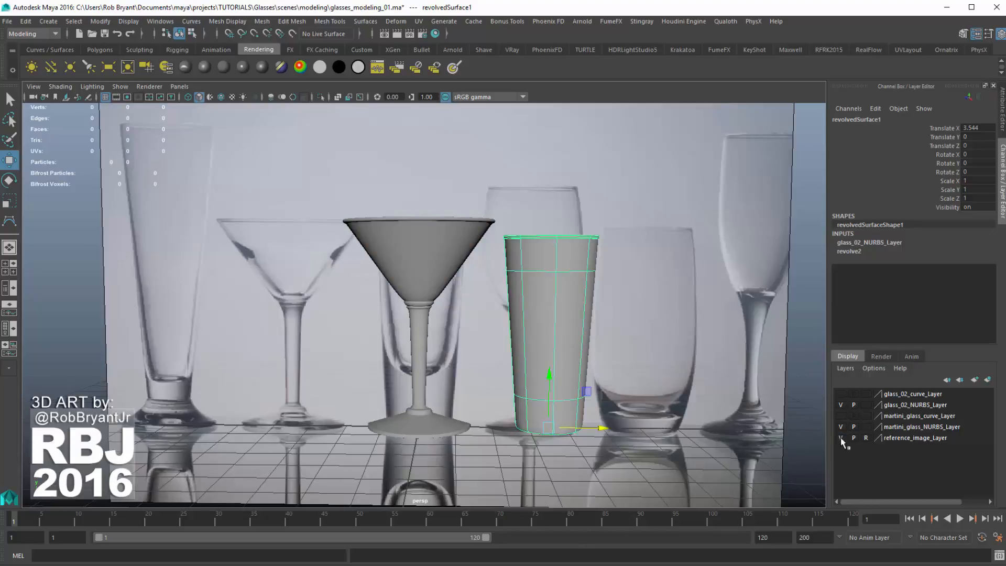
pyautogui.click(841, 437)
pyautogui.keyDown('alt'); pyautogui.moveTo(577, 307); pyautogui.dragTo(519, 300, button='middle'); pyautogui.keyUp('alt')
pyautogui.keyDown('alt'); pyautogui.moveTo(519, 301); pyautogui.dragTo(520, 331); pyautogui.keyUp('alt')
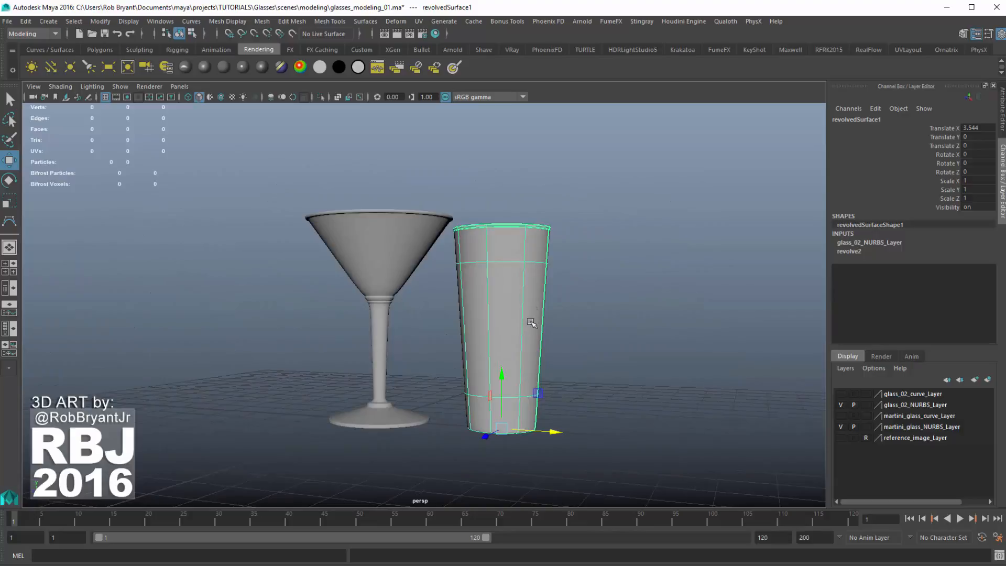
pyautogui.keyDown('alt'); pyautogui.moveTo(541, 268); pyautogui.dragTo(514, 297); pyautogui.keyUp('alt')
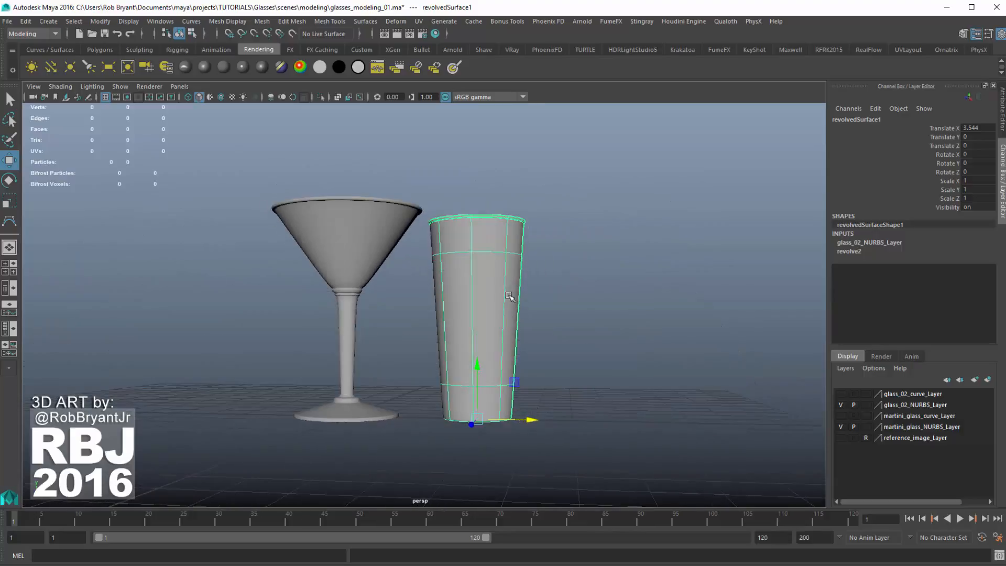
# Assign a new Blinn material to the martini glass and display the material's attributes.
pyautogui.click(352, 220)
pyautogui.moveTo(369, 225); pyautogui.dragTo(361, 474, button='right')
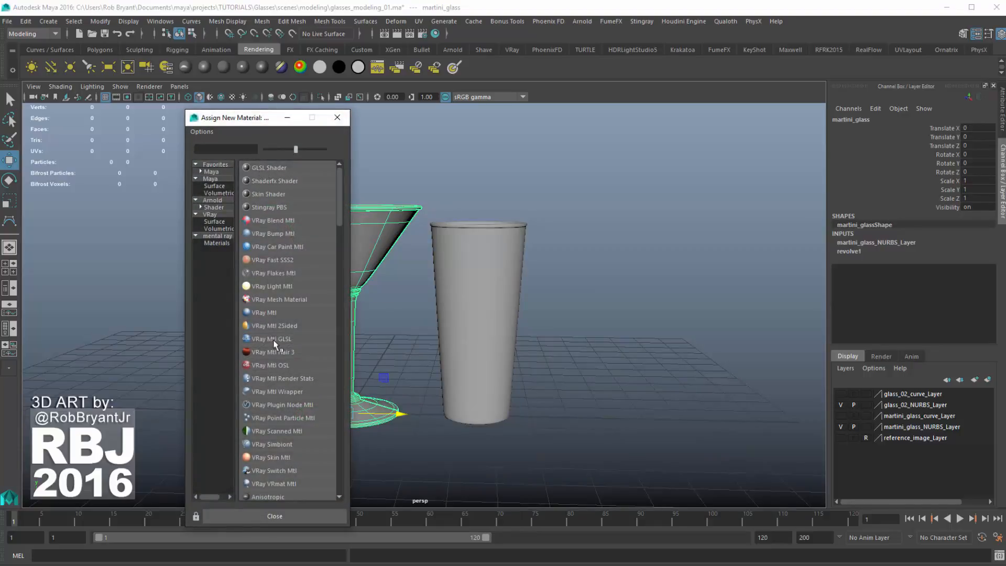
pyautogui.moveTo(339, 208); pyautogui.dragTo(341, 240)
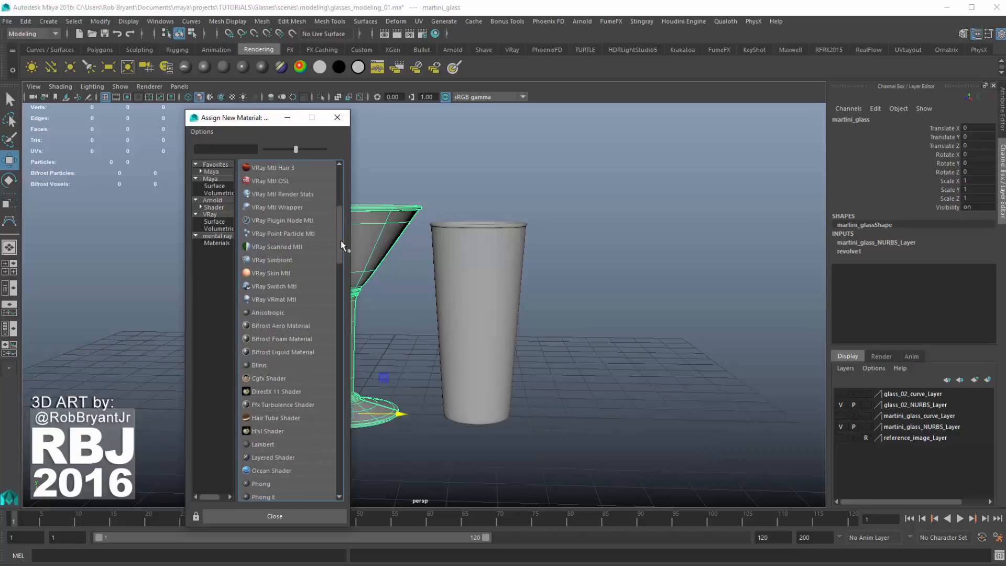
pyautogui.click(270, 361)
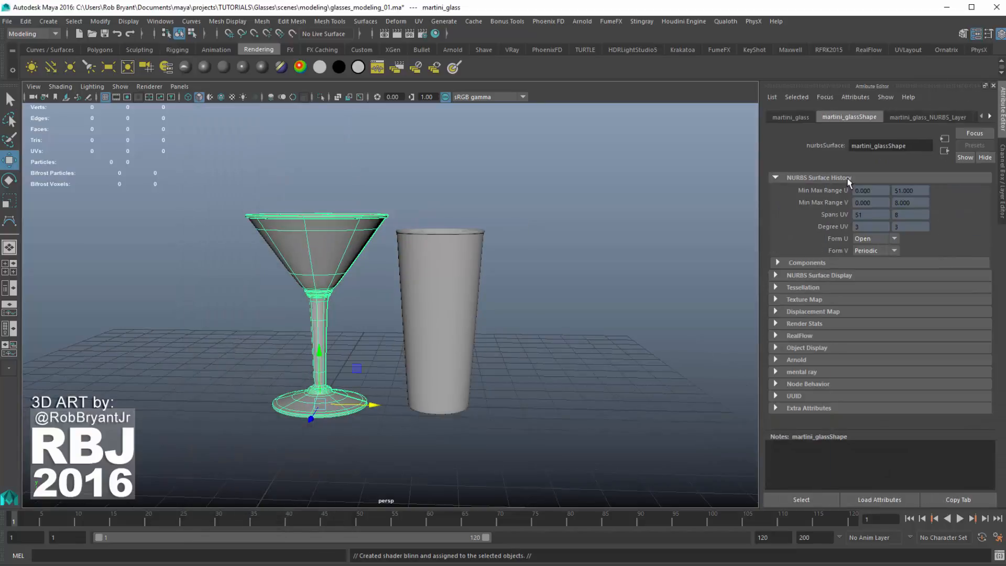
pyautogui.click(990, 117)
pyautogui.click(990, 116)
pyautogui.click(969, 117)
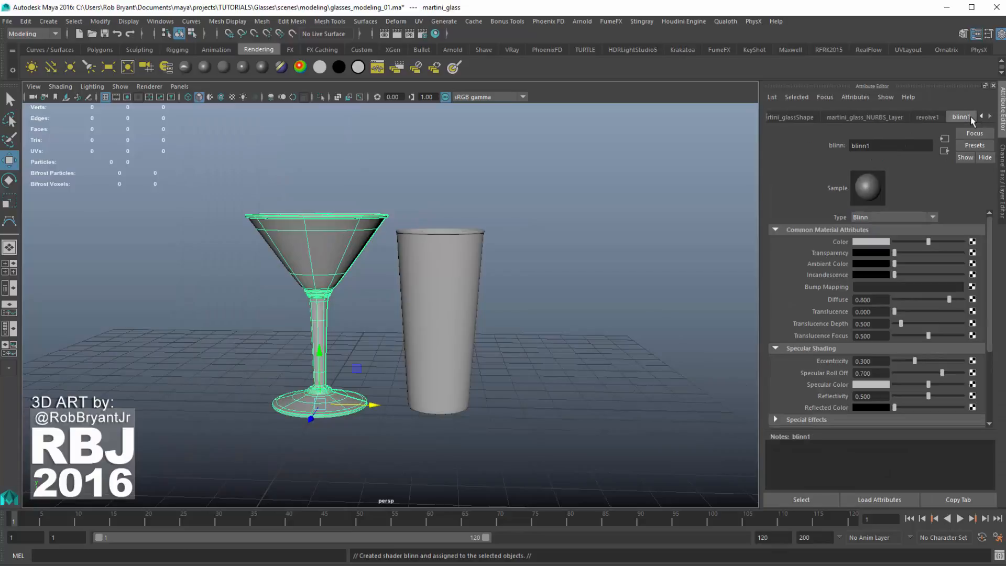
# Make the martini glass's Blinn material mostly transparent and rename it glass_mat.
pyautogui.moveTo(894, 255); pyautogui.dragTo(937, 260)
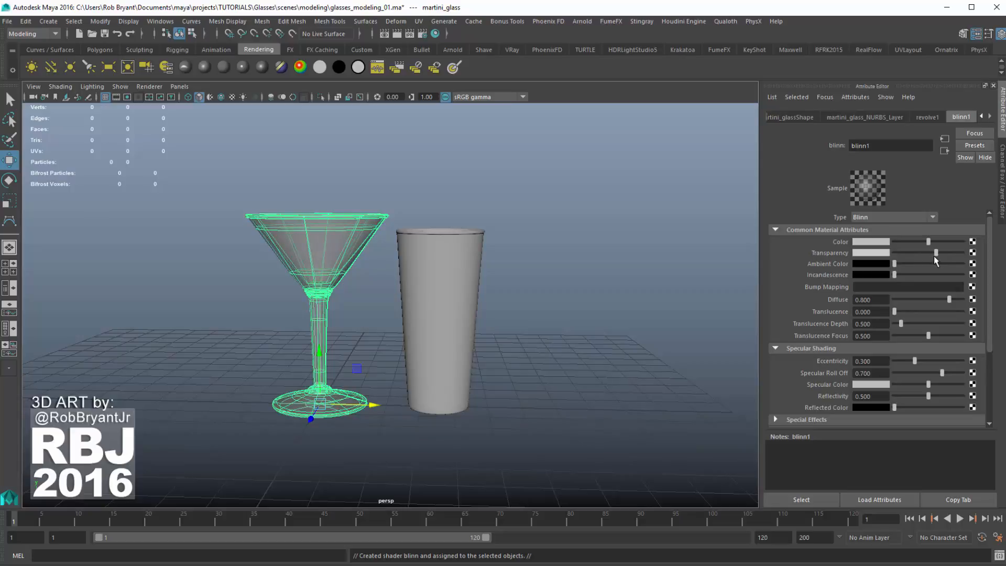
pyautogui.moveTo(890, 146); pyautogui.dragTo(697, 147)
pyautogui.write('glass_mat')
pyautogui.press('Return')
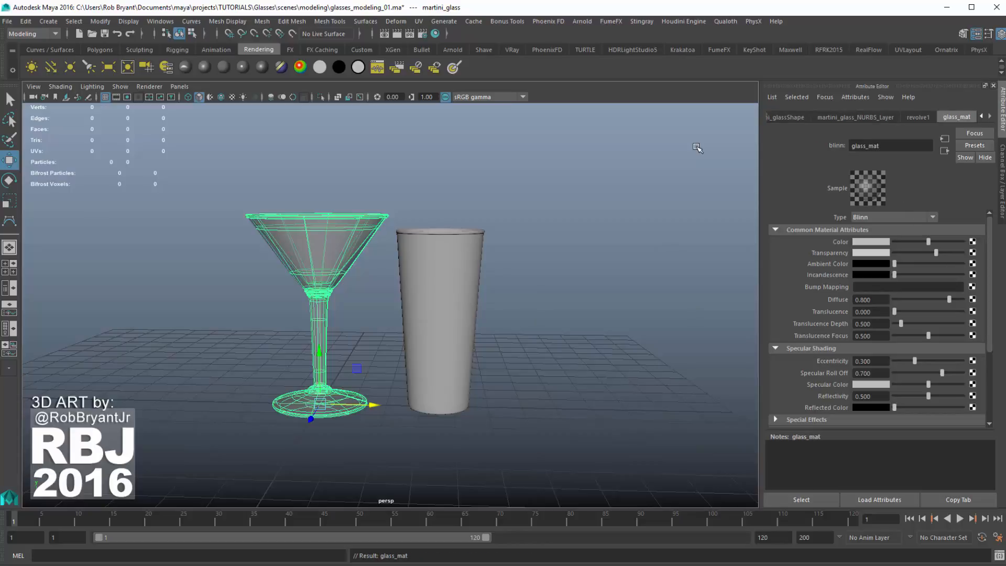
# Assign the existing glass_mat material to the shot glass, deselect it and view both glasses from other angles.
pyautogui.click(491, 224)
pyautogui.click(451, 279)
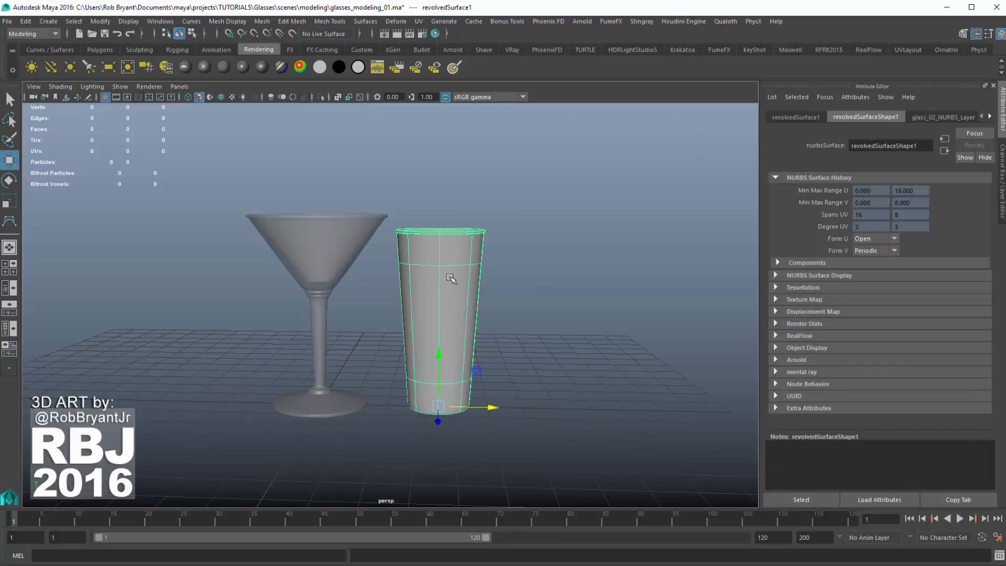
pyautogui.rightClick(456, 250)
pyautogui.moveTo(464, 521)
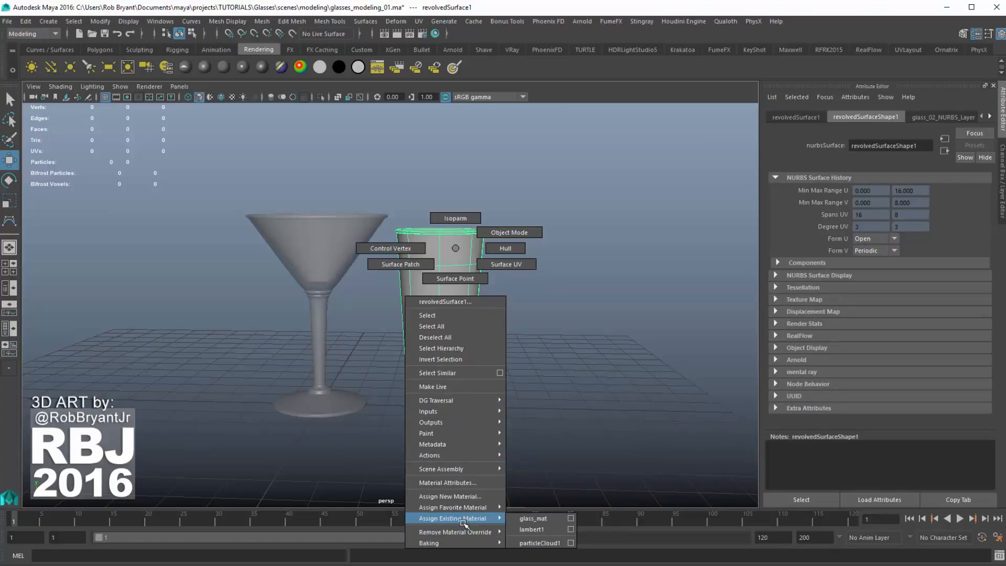
pyautogui.click(537, 519)
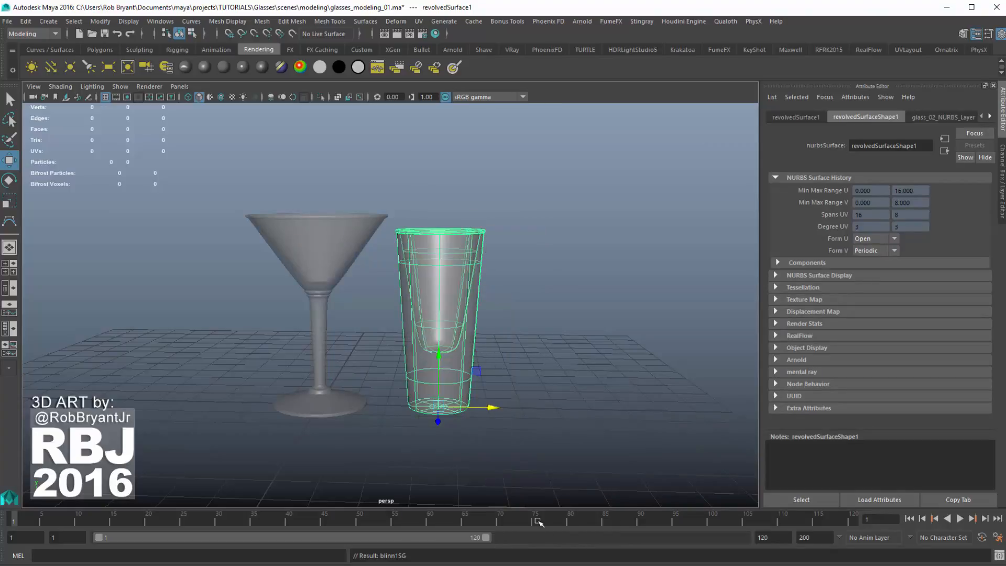
pyautogui.click(564, 305)
pyautogui.keyDown('alt'); pyautogui.moveTo(472, 310); pyautogui.dragTo(510, 297); pyautogui.keyUp('alt')
pyautogui.keyDown('alt'); pyautogui.moveTo(609, 289); pyautogui.dragTo(487, 288); pyautogui.keyUp('alt')
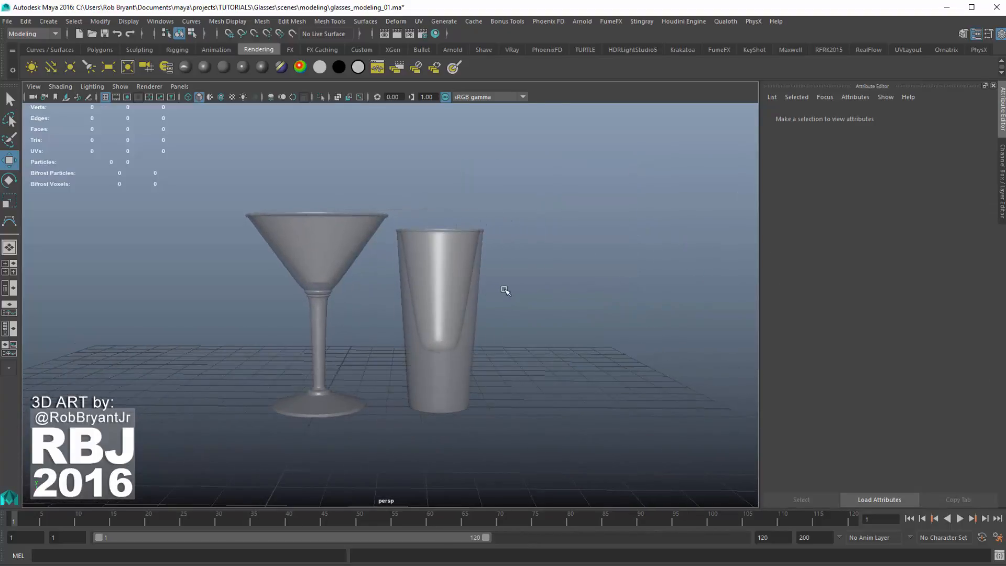